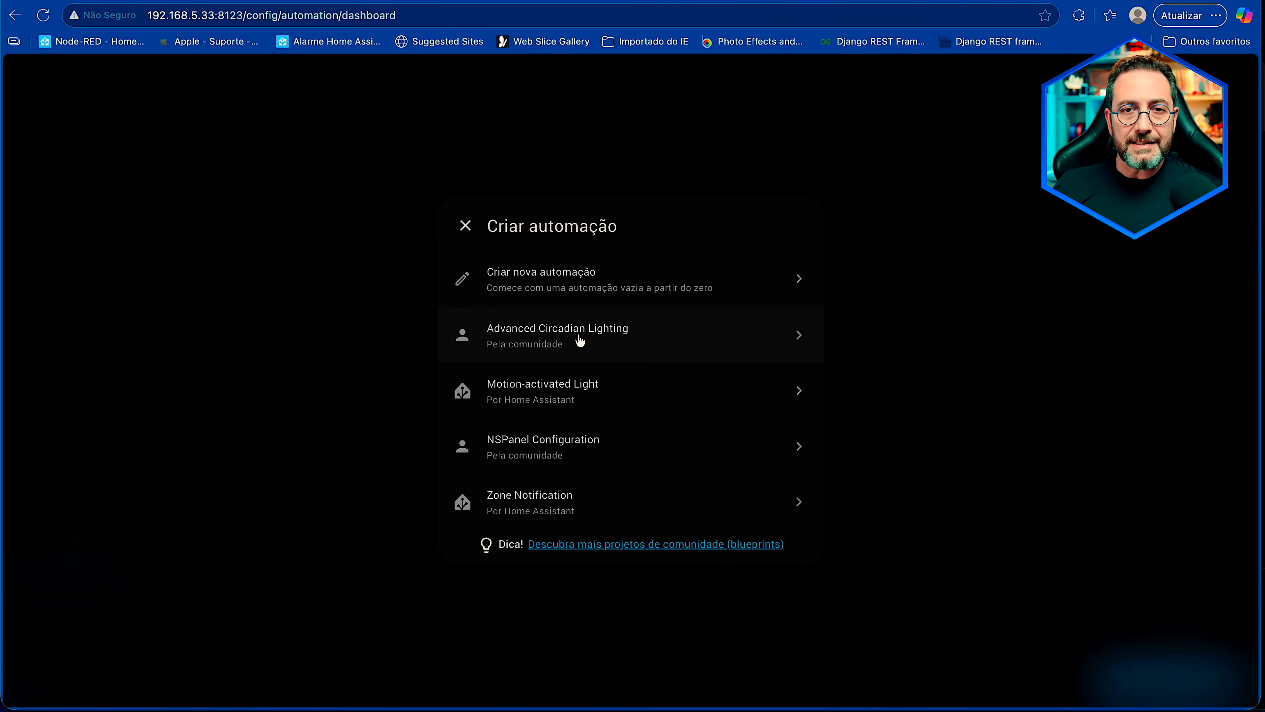
Step: Start a new empty automation and add a Tempo trigger to its Quando section
click(542, 282)
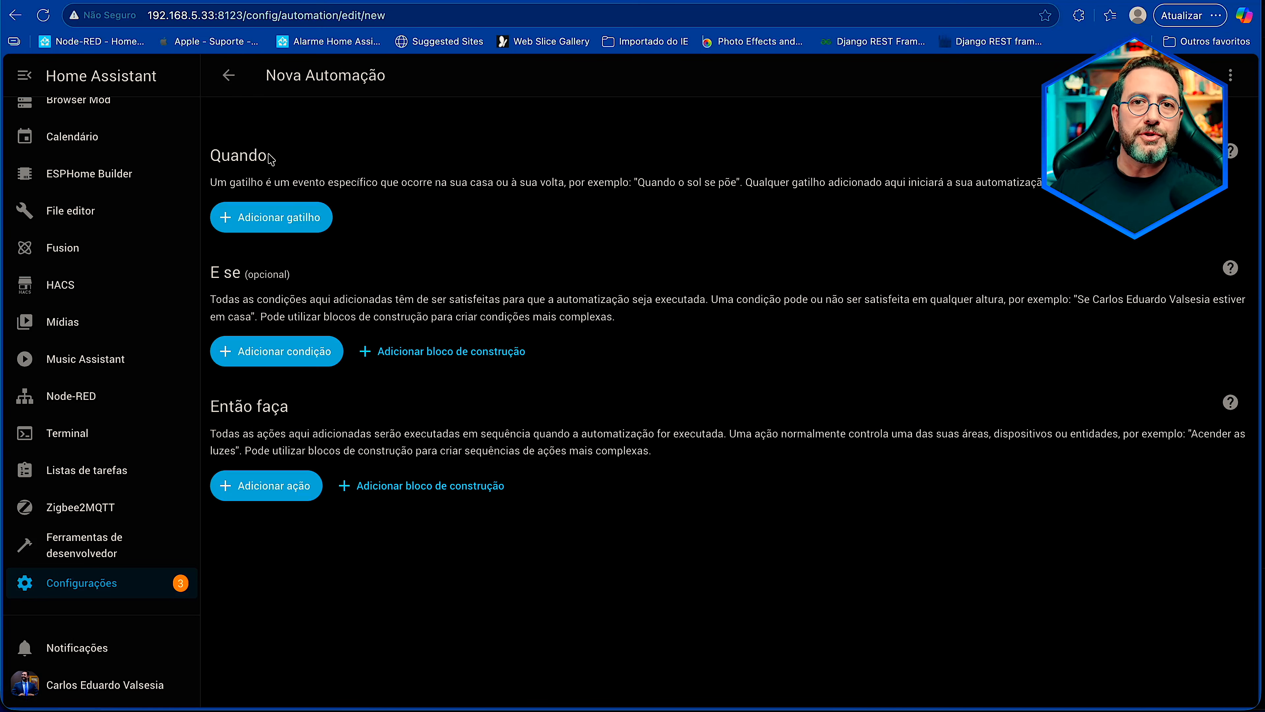
click(271, 226)
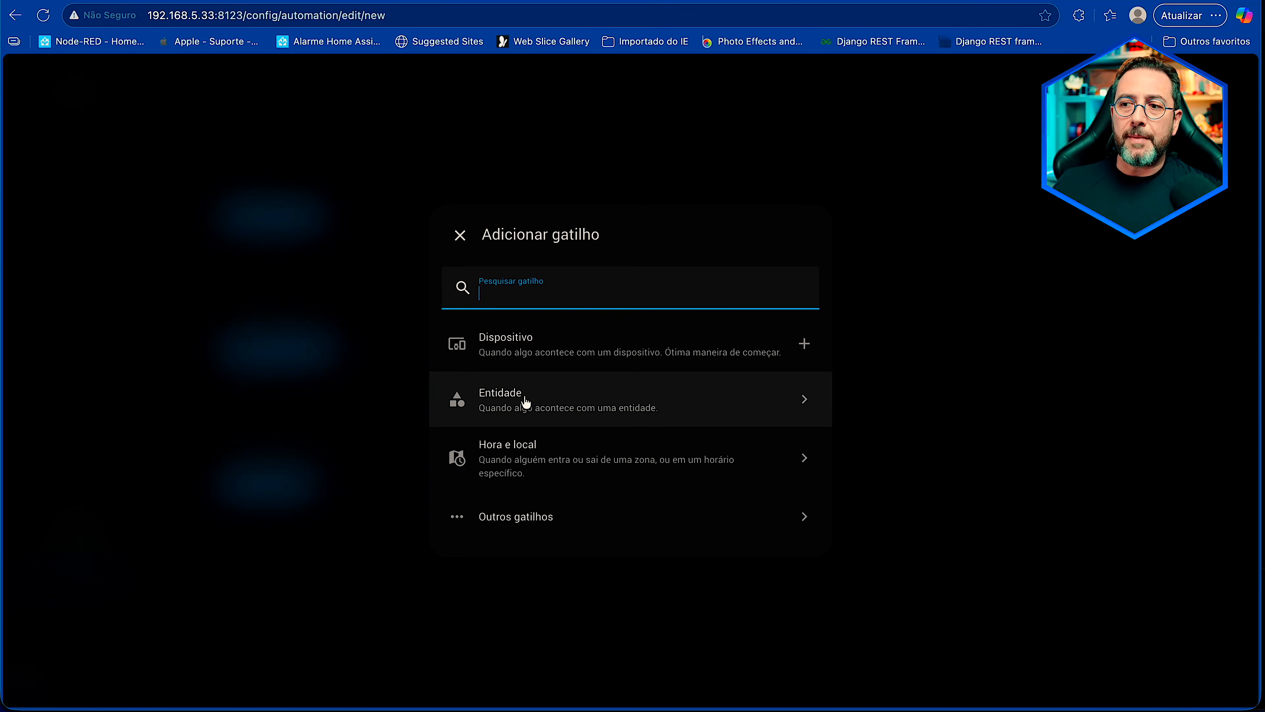
click(556, 526)
scroll(593, 411, down, 5)
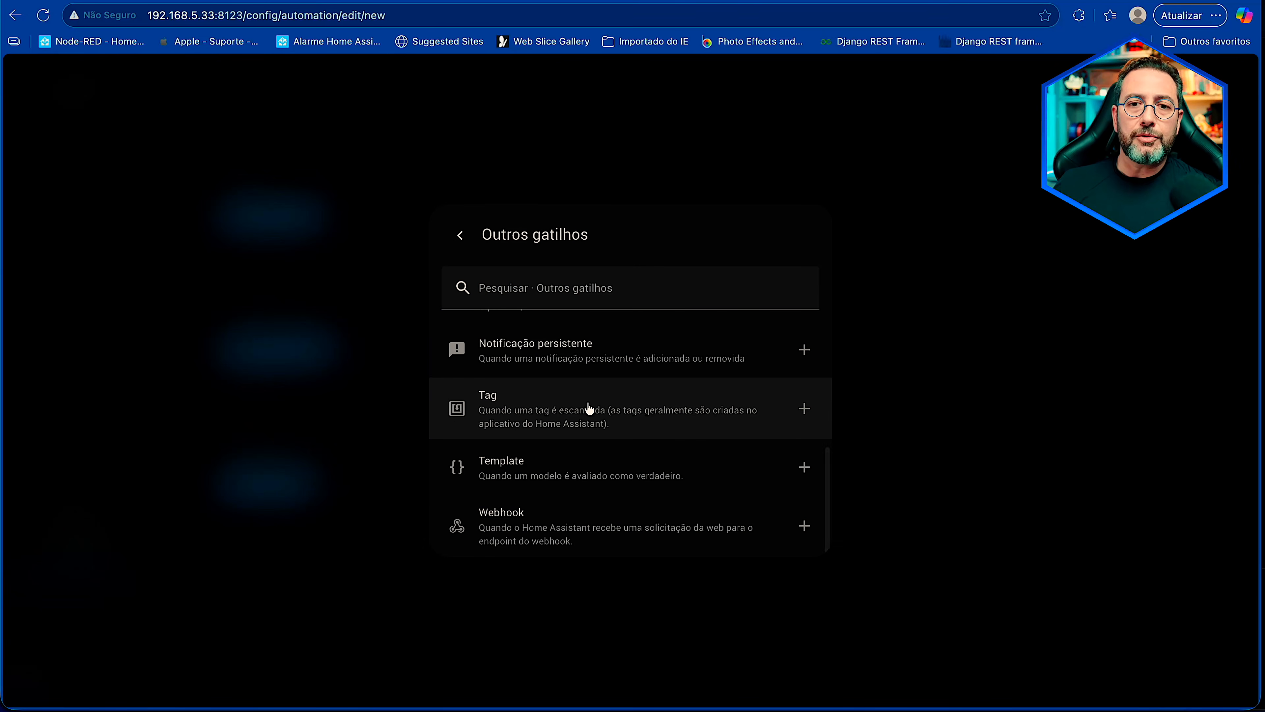
scroll(594, 402, up, 2)
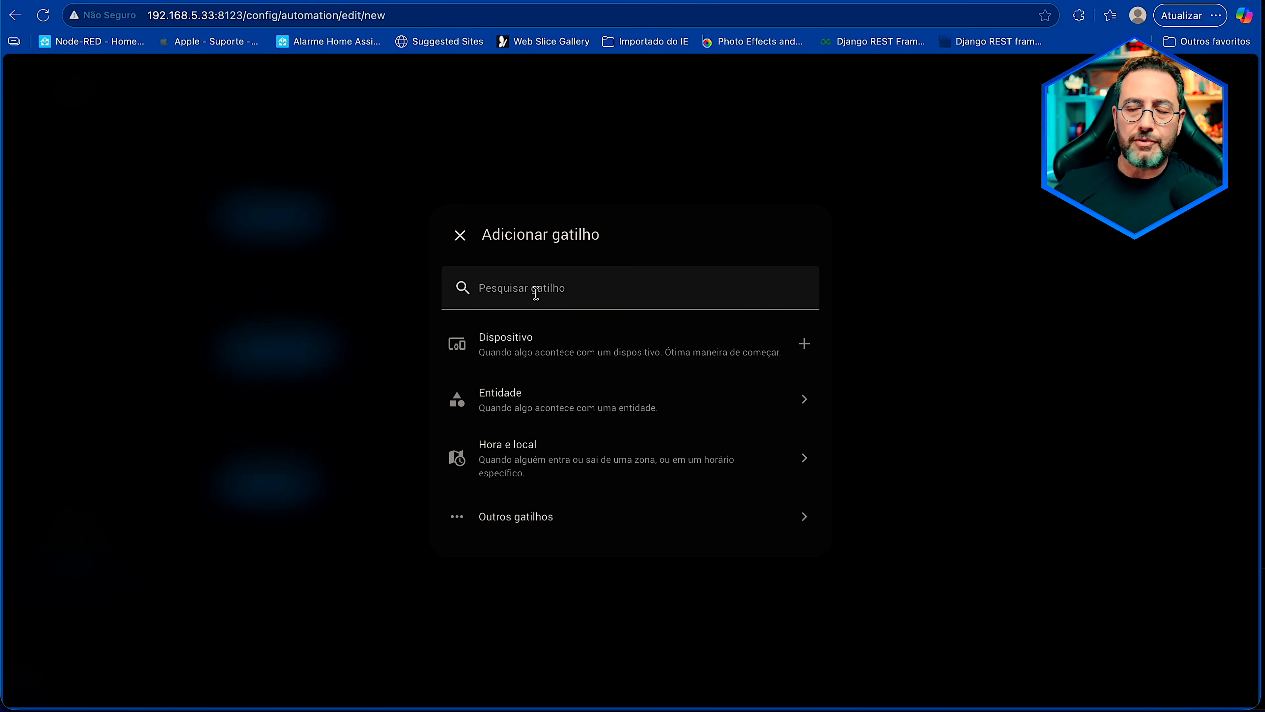
click(536, 293)
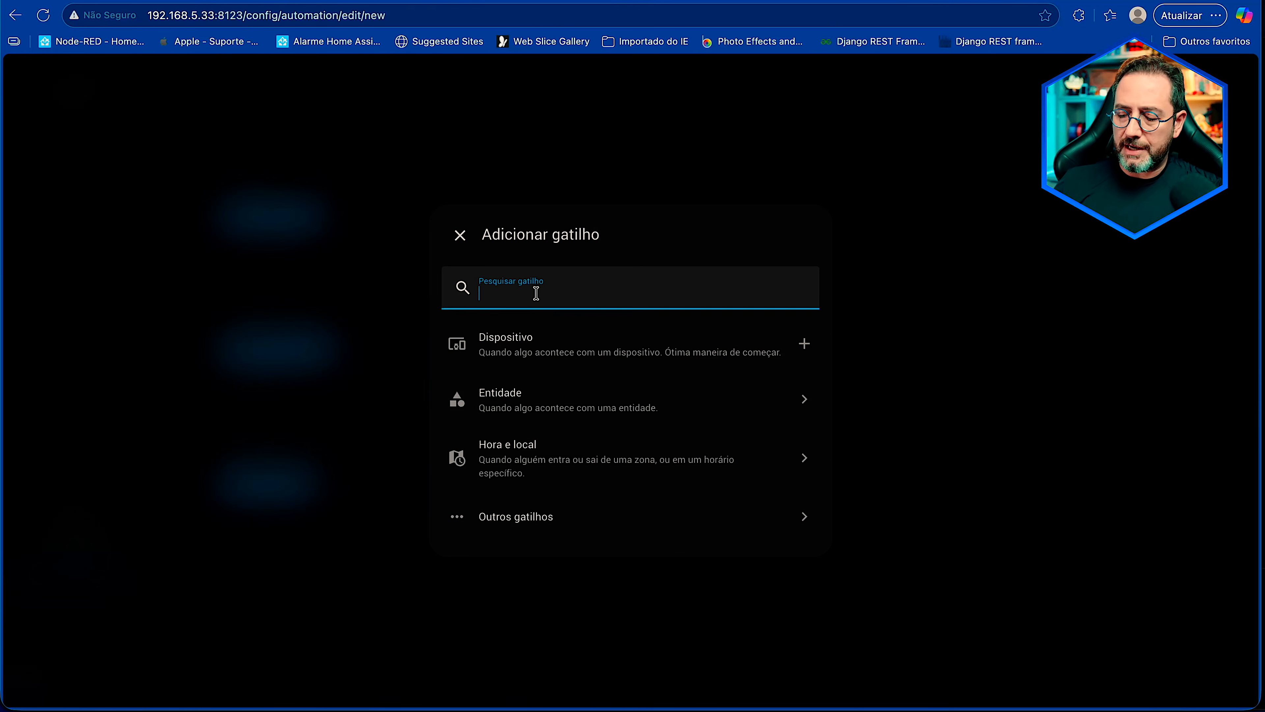
text(tempo)
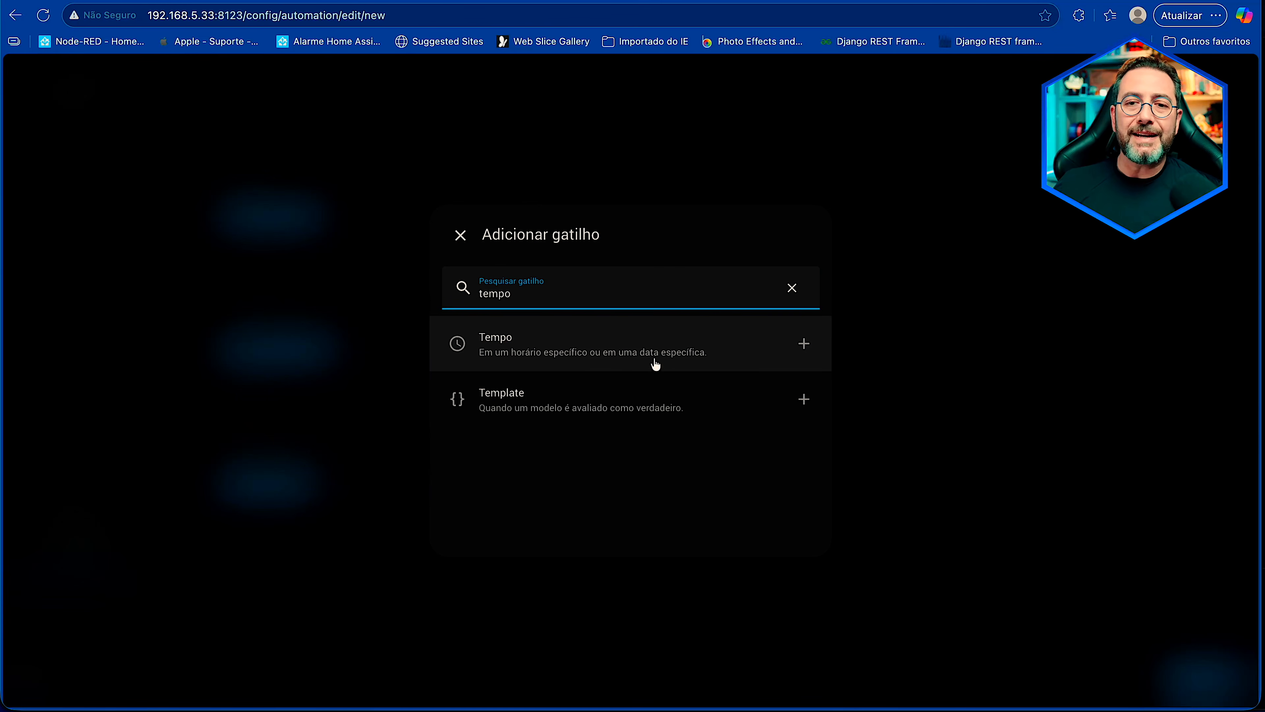
click(718, 356)
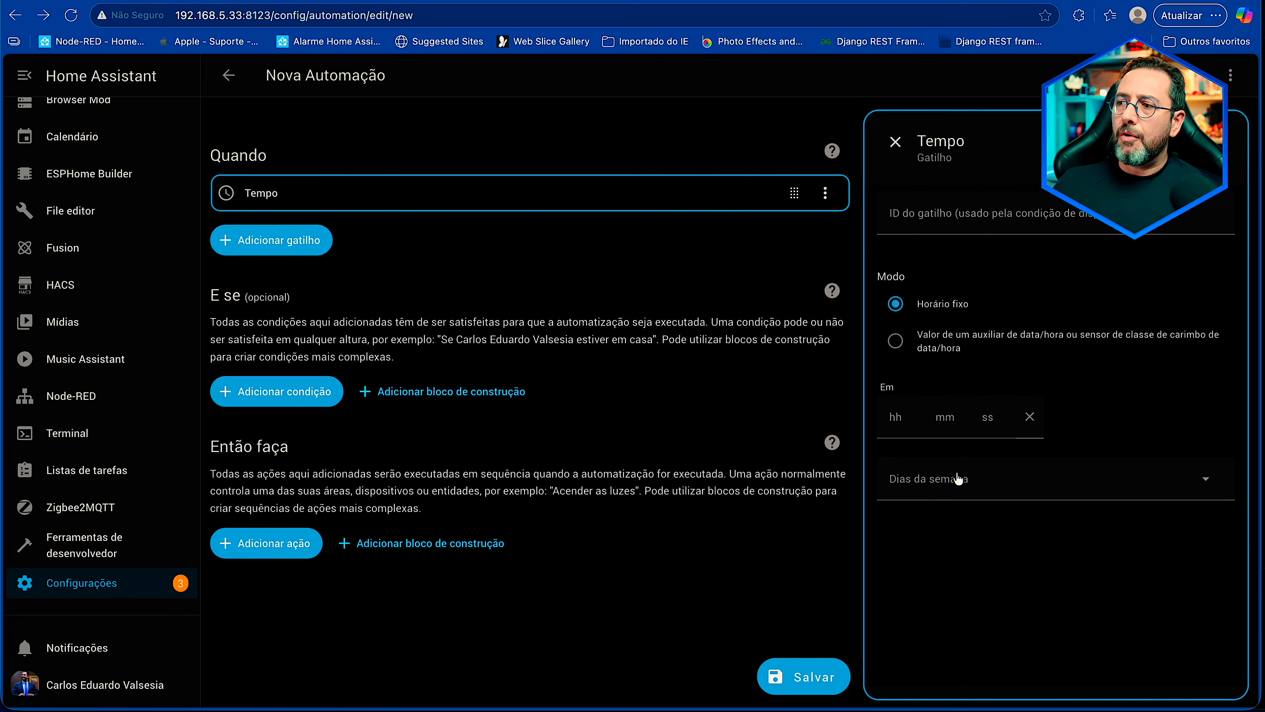
Step: Set the Tempo trigger's fixed time to 21:00:00
click(963, 486)
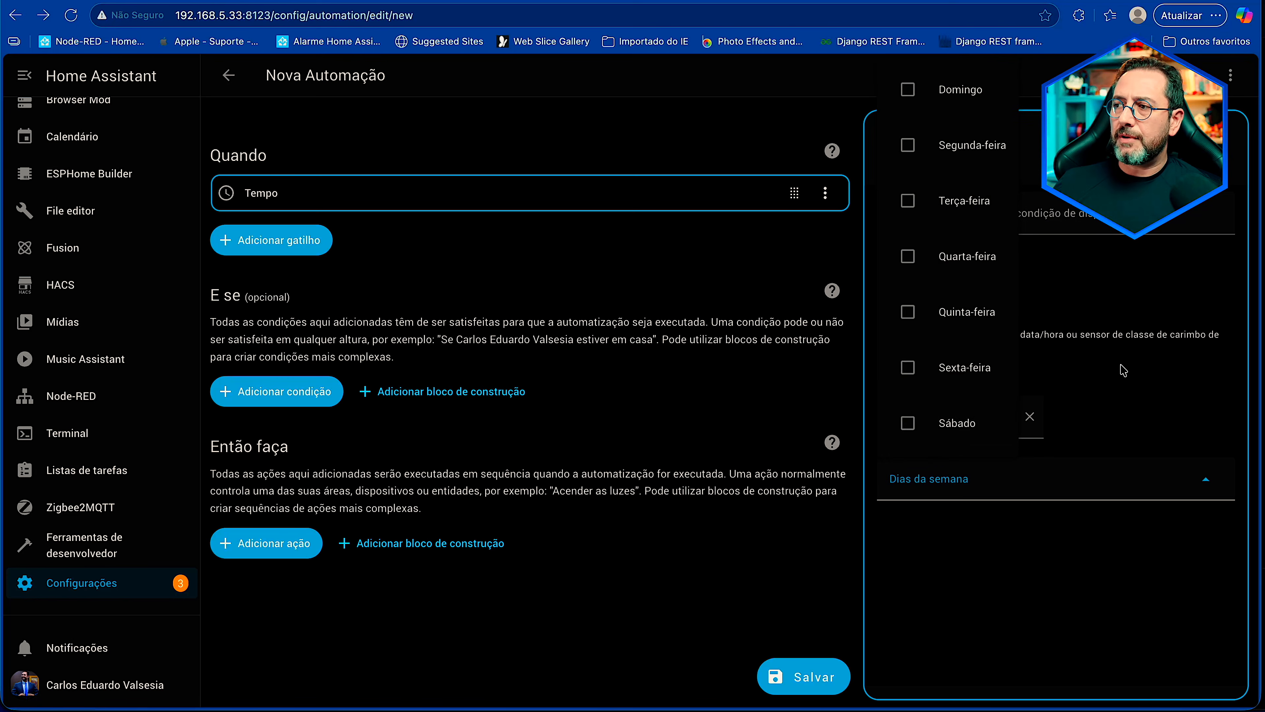
click(1130, 371)
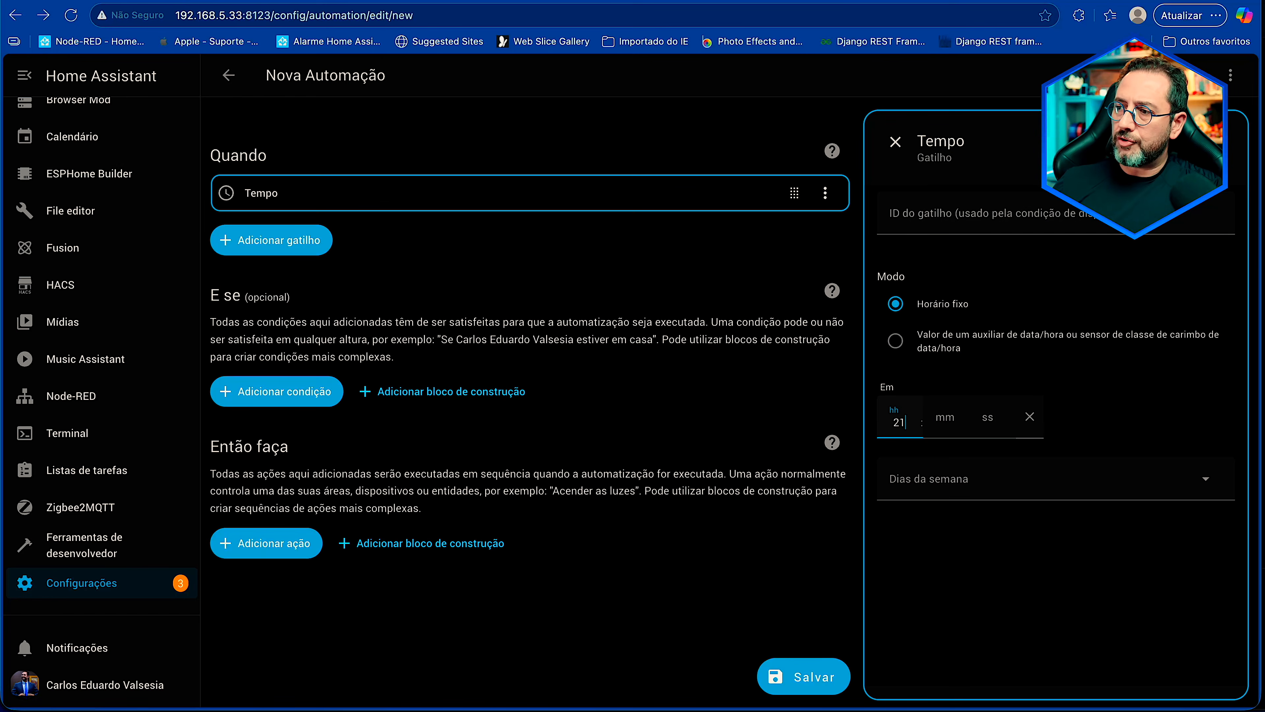
key(Tab)
text(0)
key(Tab)
text(0)
key(Tab)
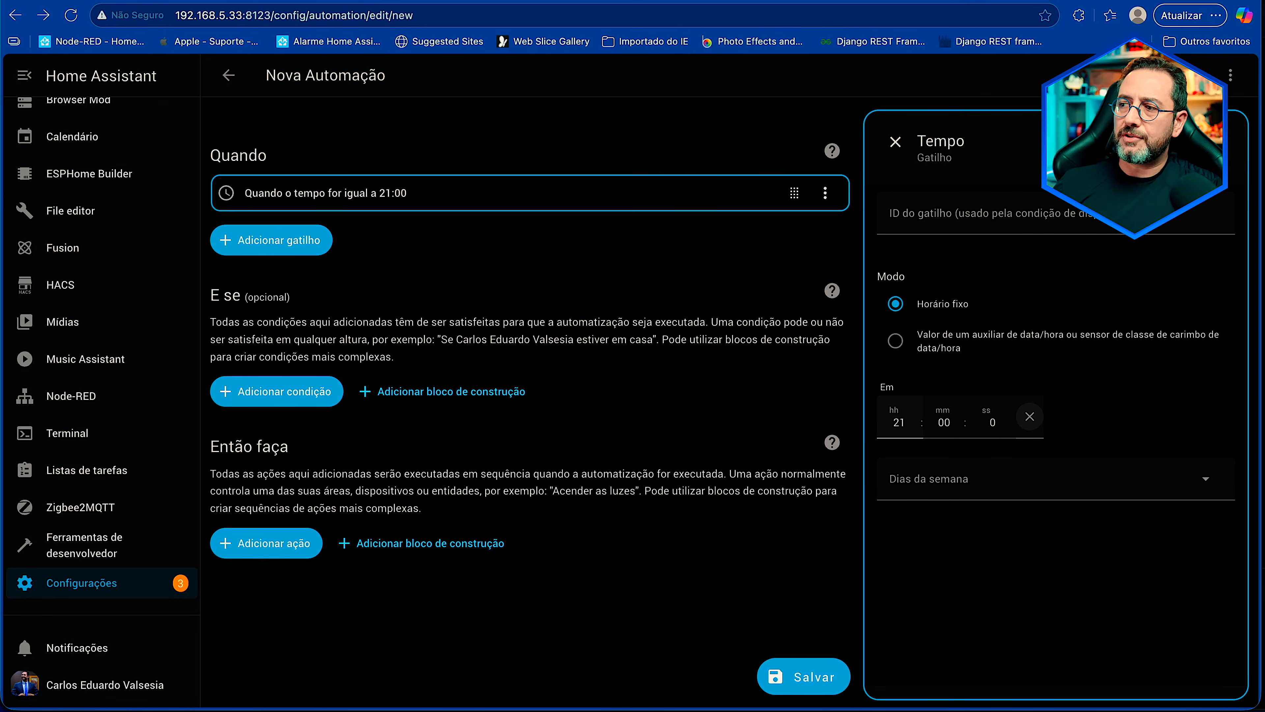
key(Tab)
Step: Restrict the time trigger to Domingo, Segunda-feira and Terça-feira, and close its settings
click(969, 493)
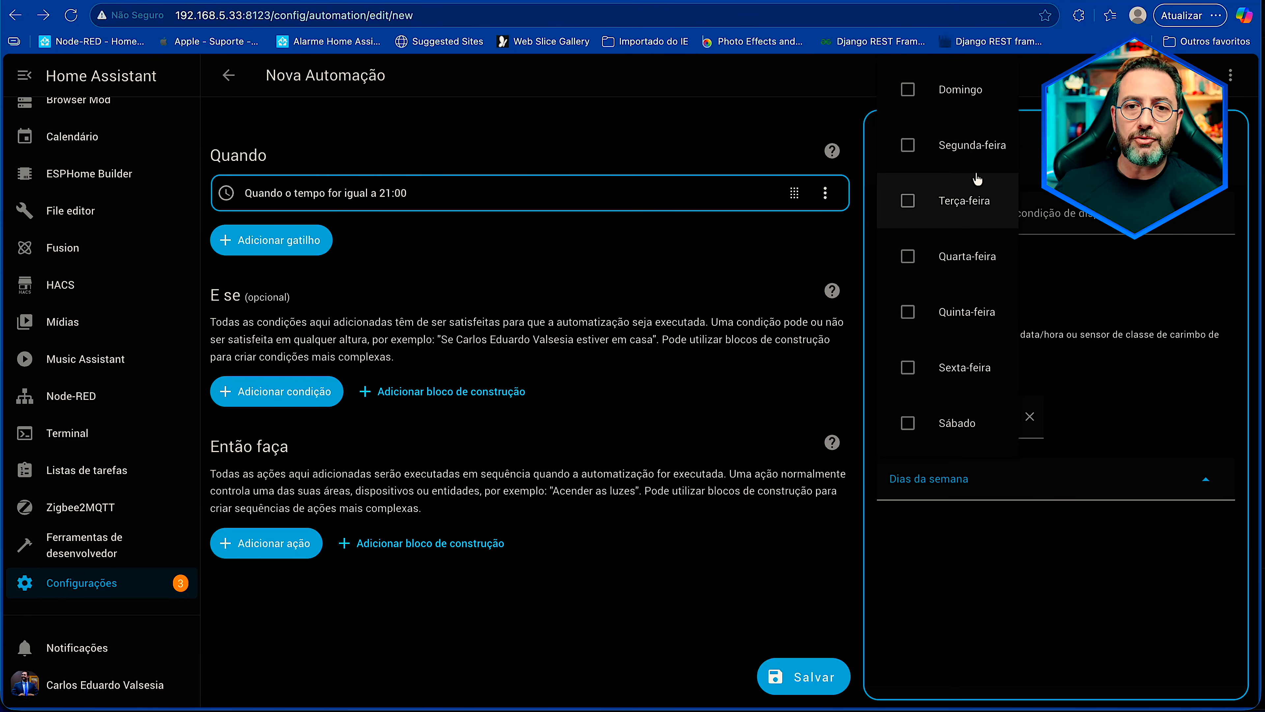
click(908, 90)
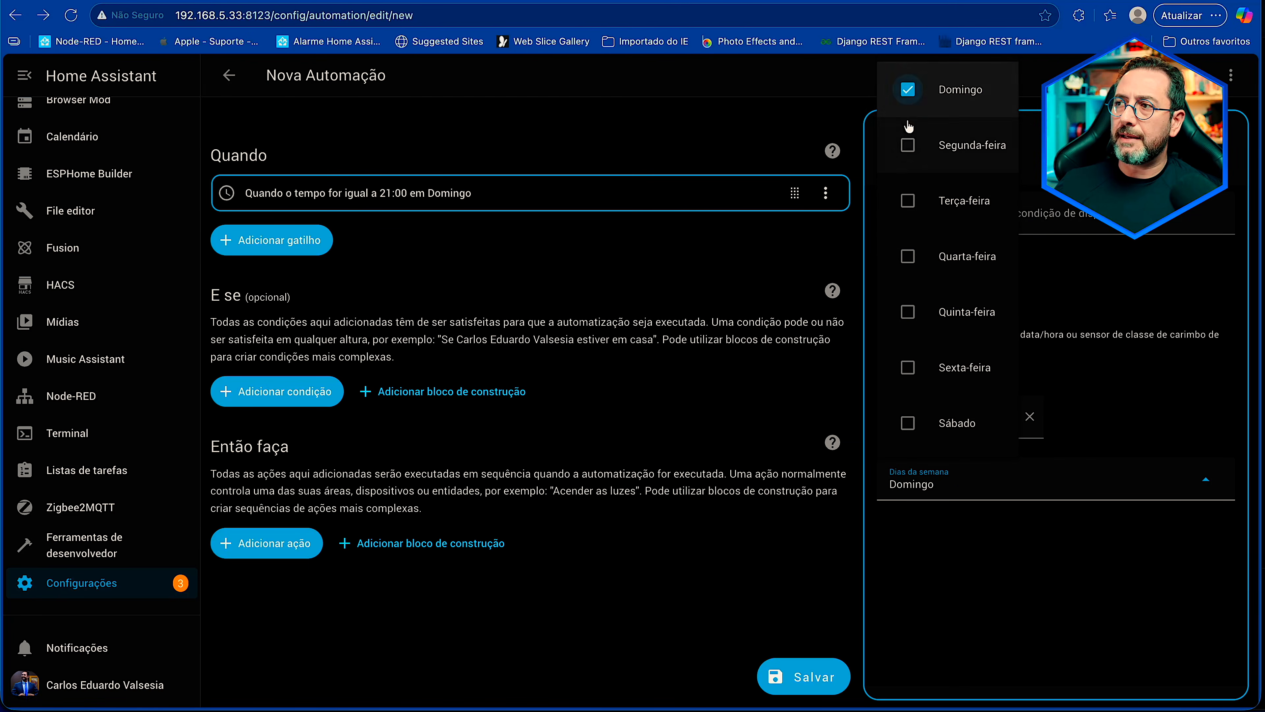
click(907, 145)
click(908, 200)
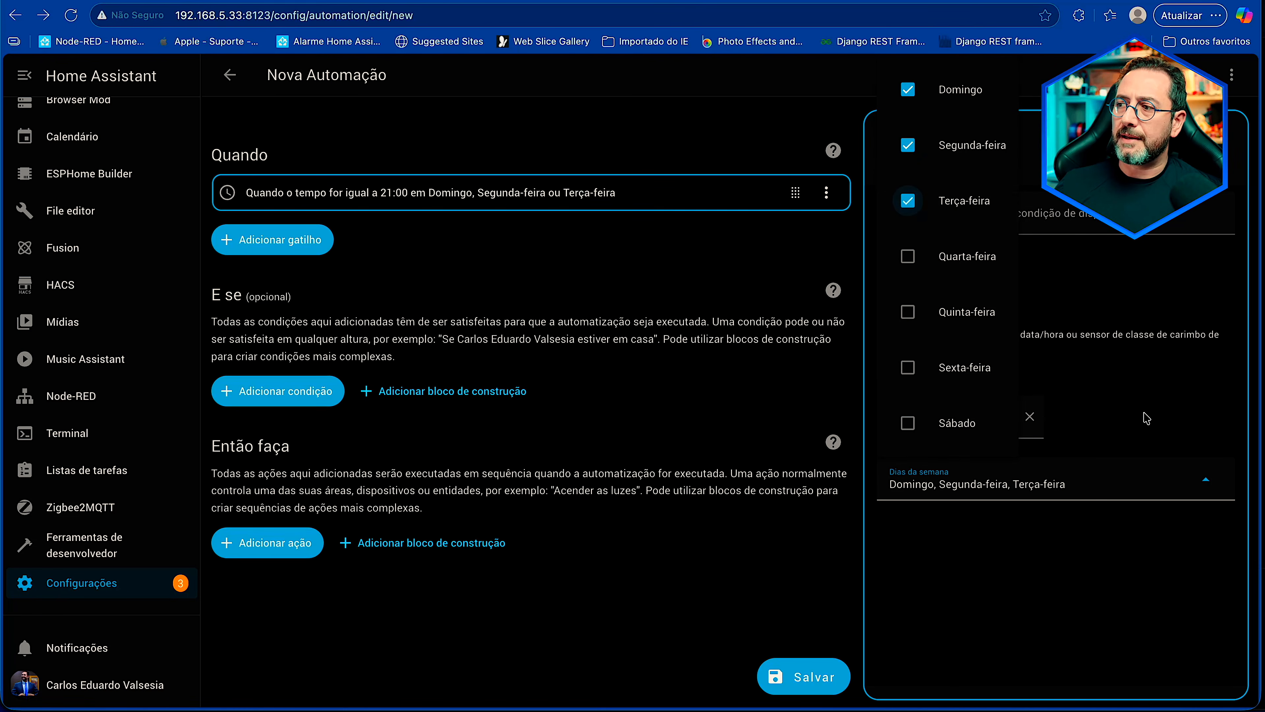
click(939, 498)
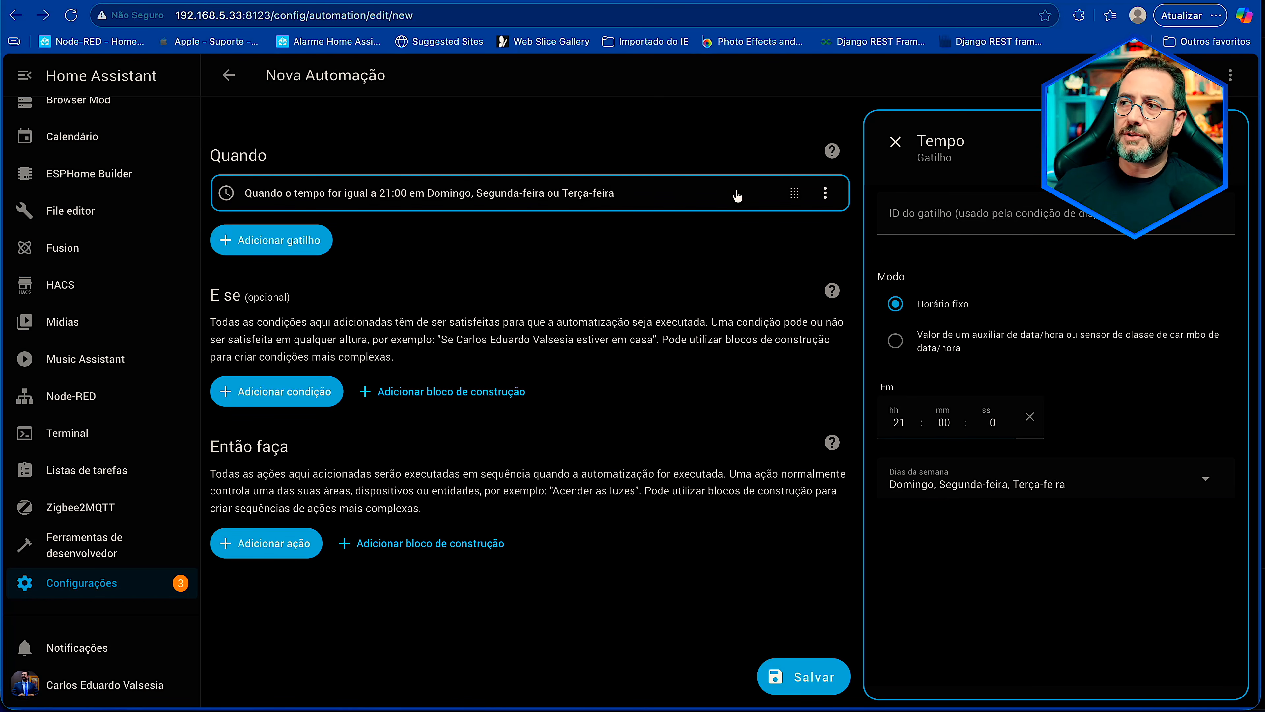
click(895, 141)
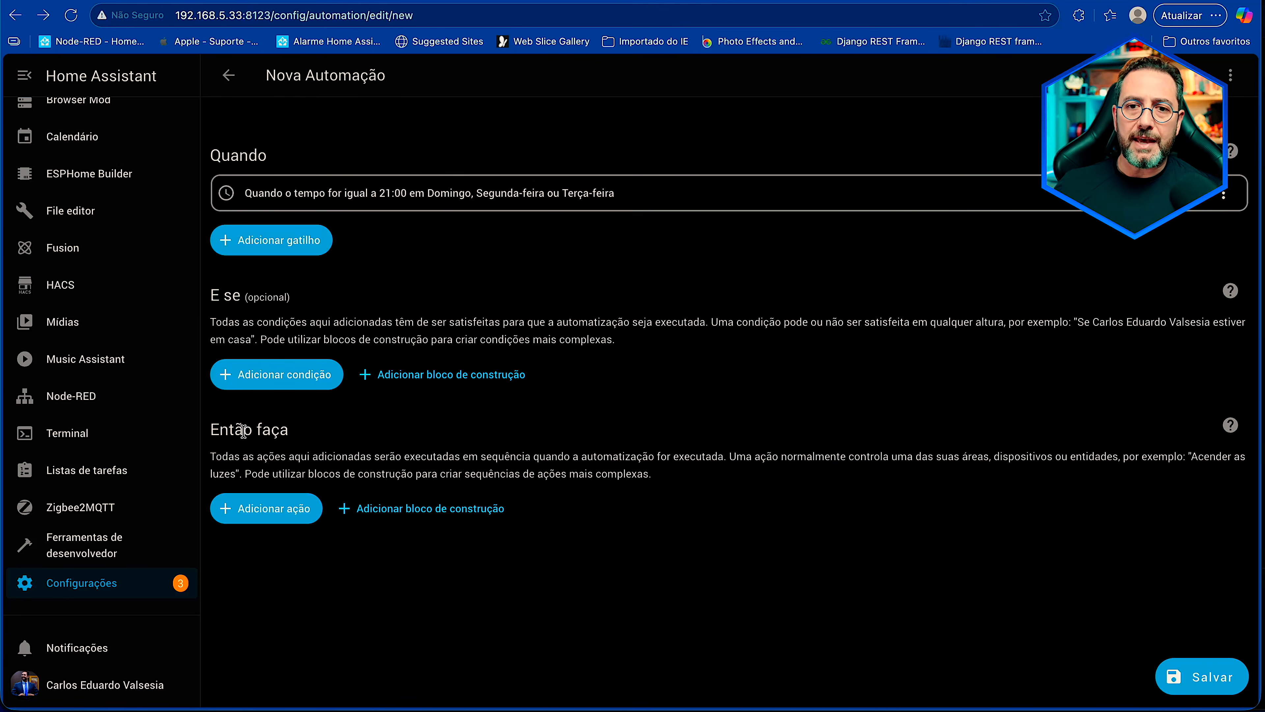
Step: Find the Interruptor: Ligar action and add it to the Então faça section
click(279, 518)
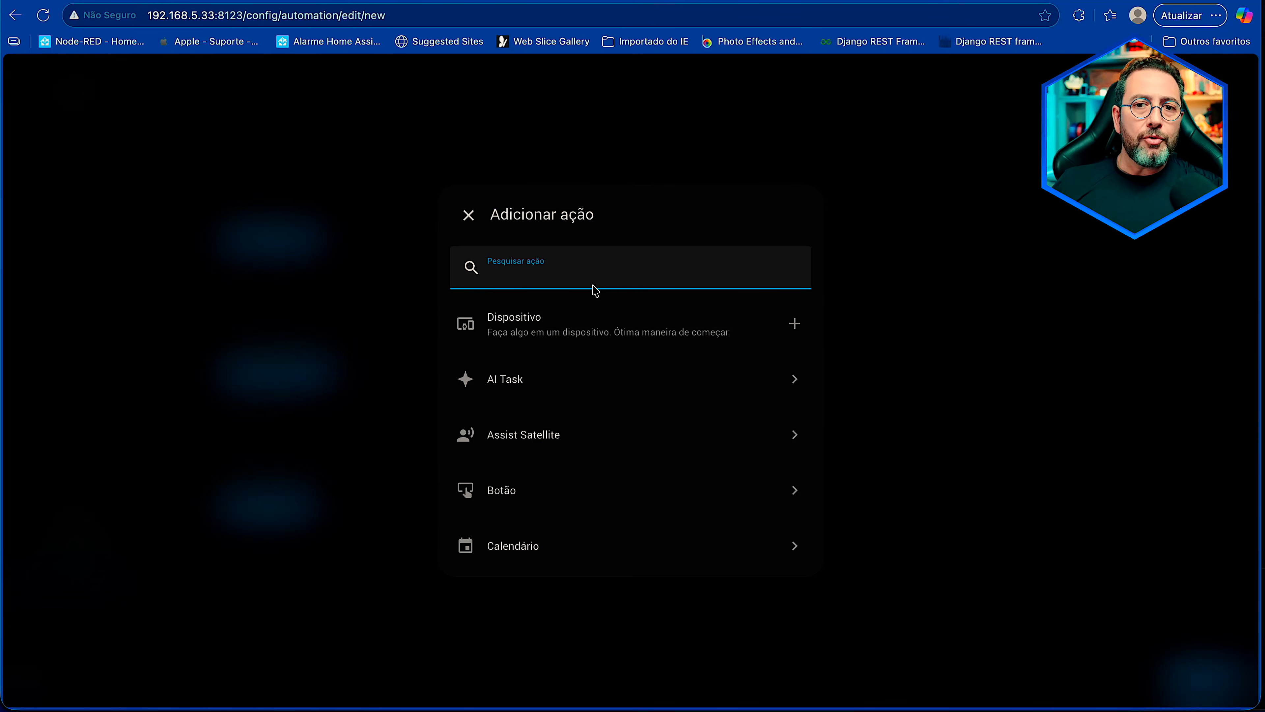
text(l)
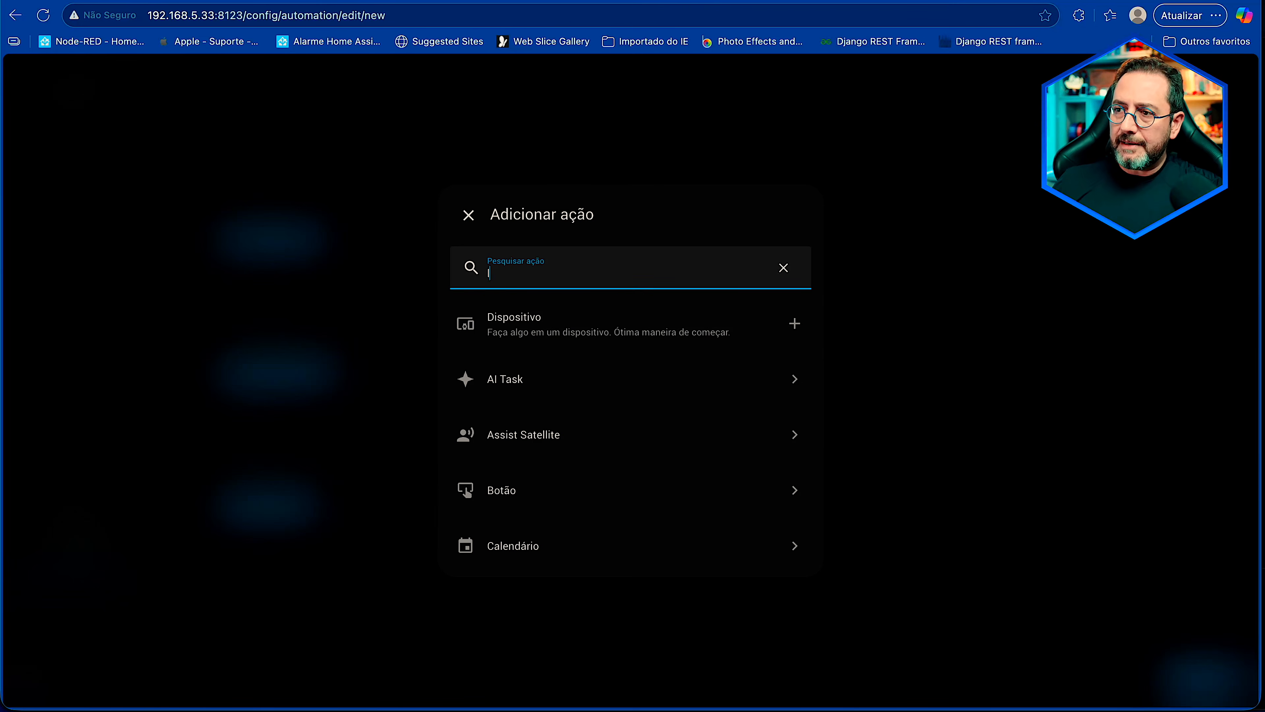
text(igar)
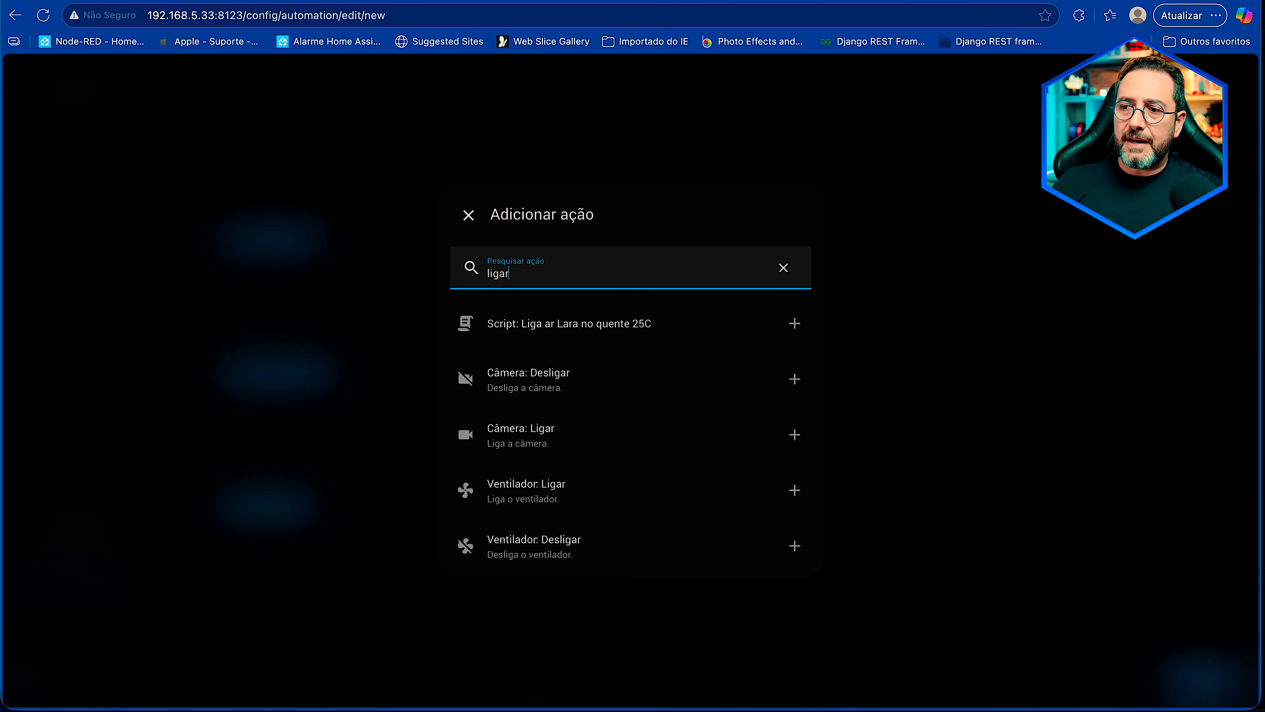
text( lu)
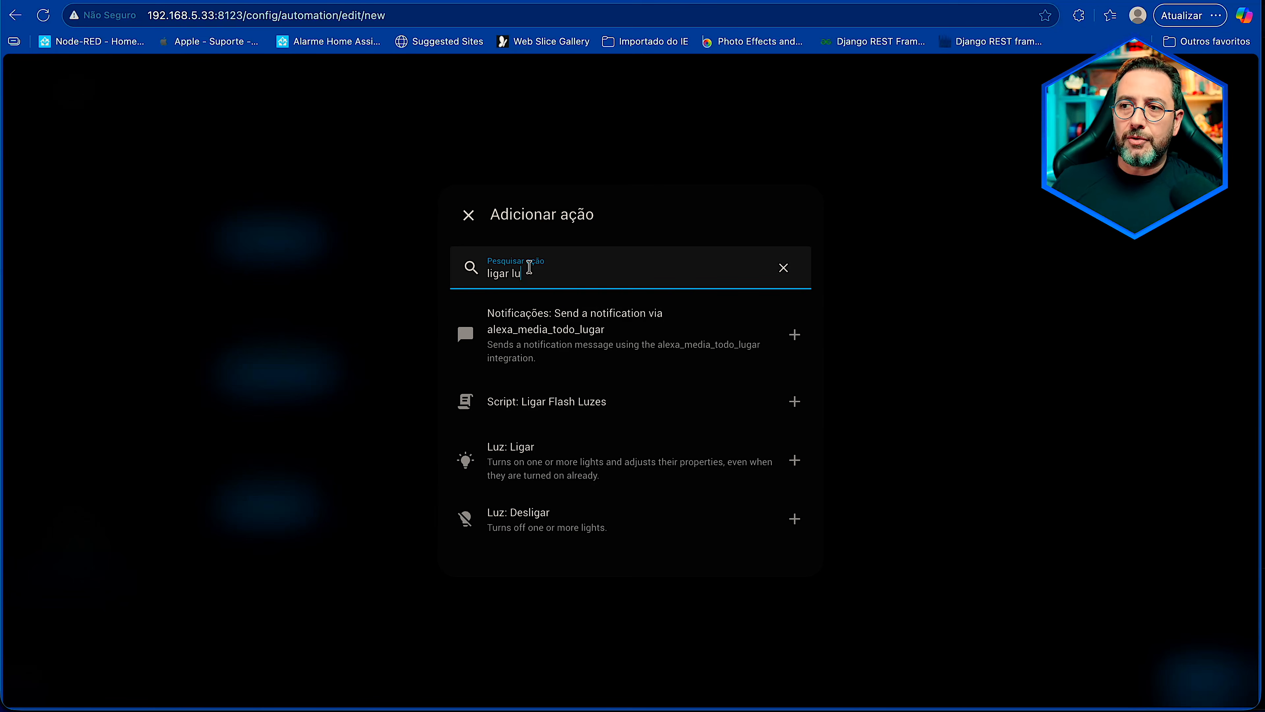
key(BackSpace)
key(BackSpace)
text(int)
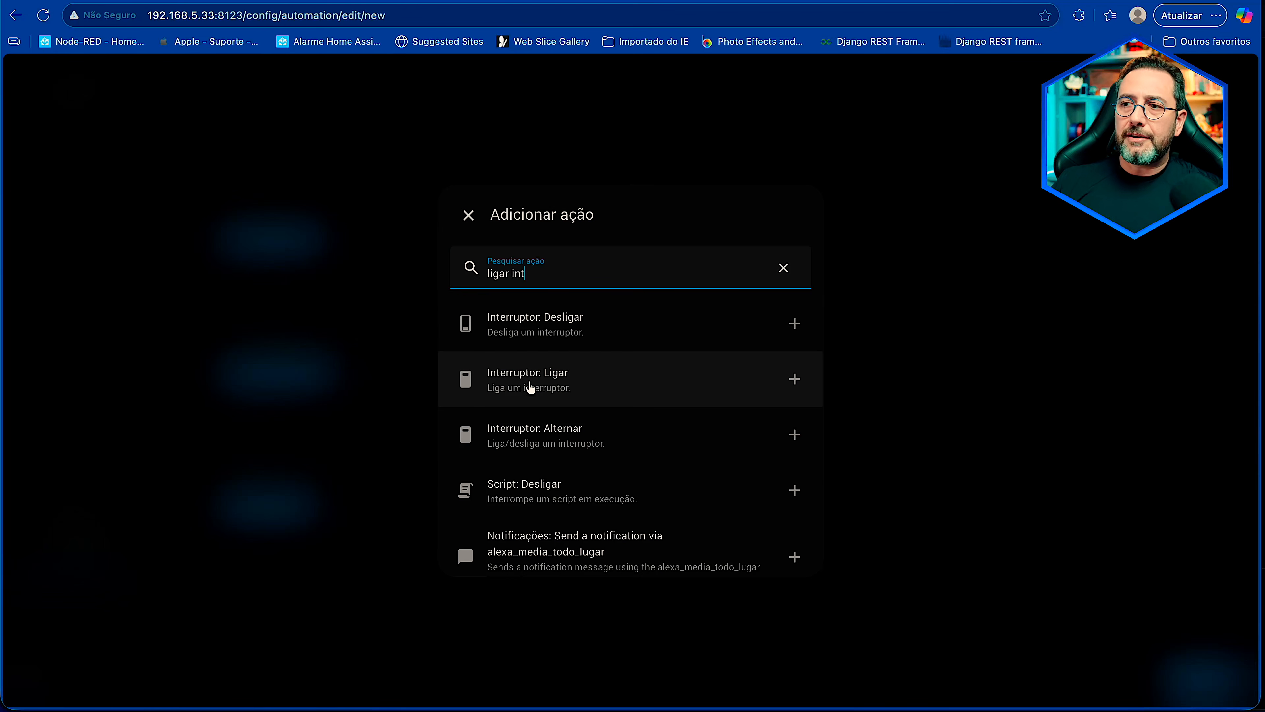
click(607, 376)
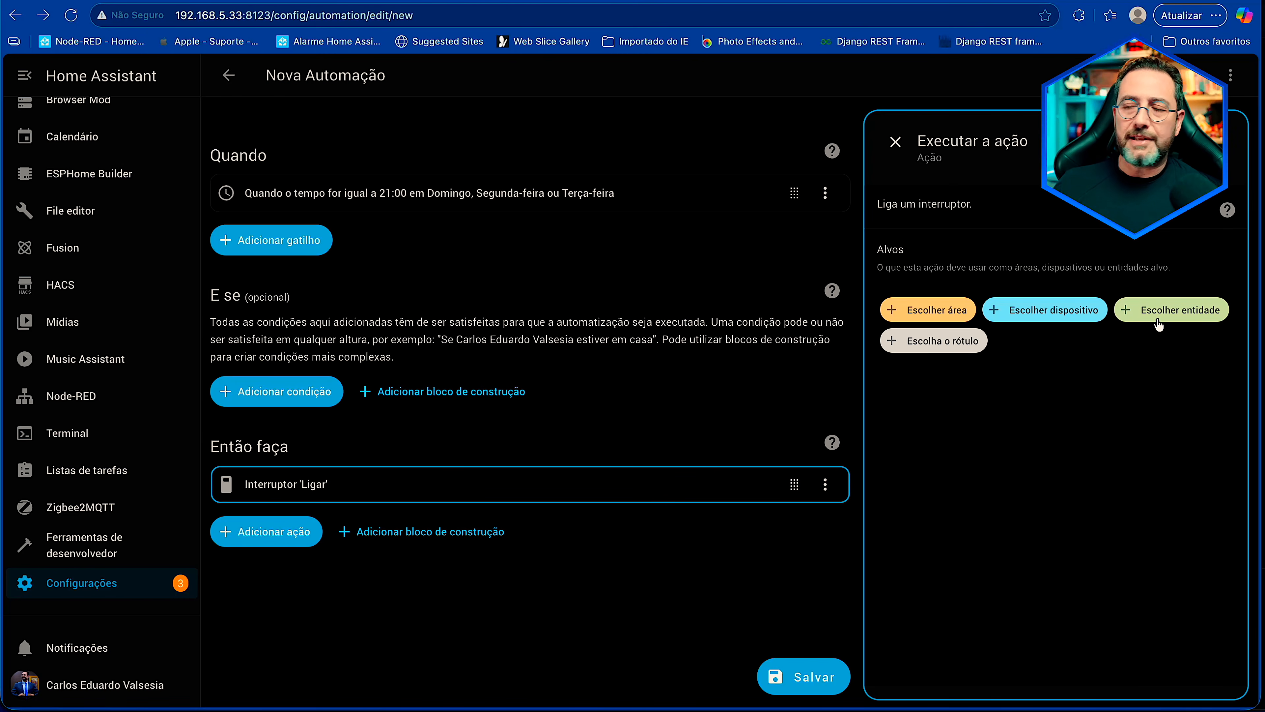
Step: Assign the Luz da Cozinha entity (switch.luzcozinha) as the target of the Interruptor 'Ligar' action
click(1174, 318)
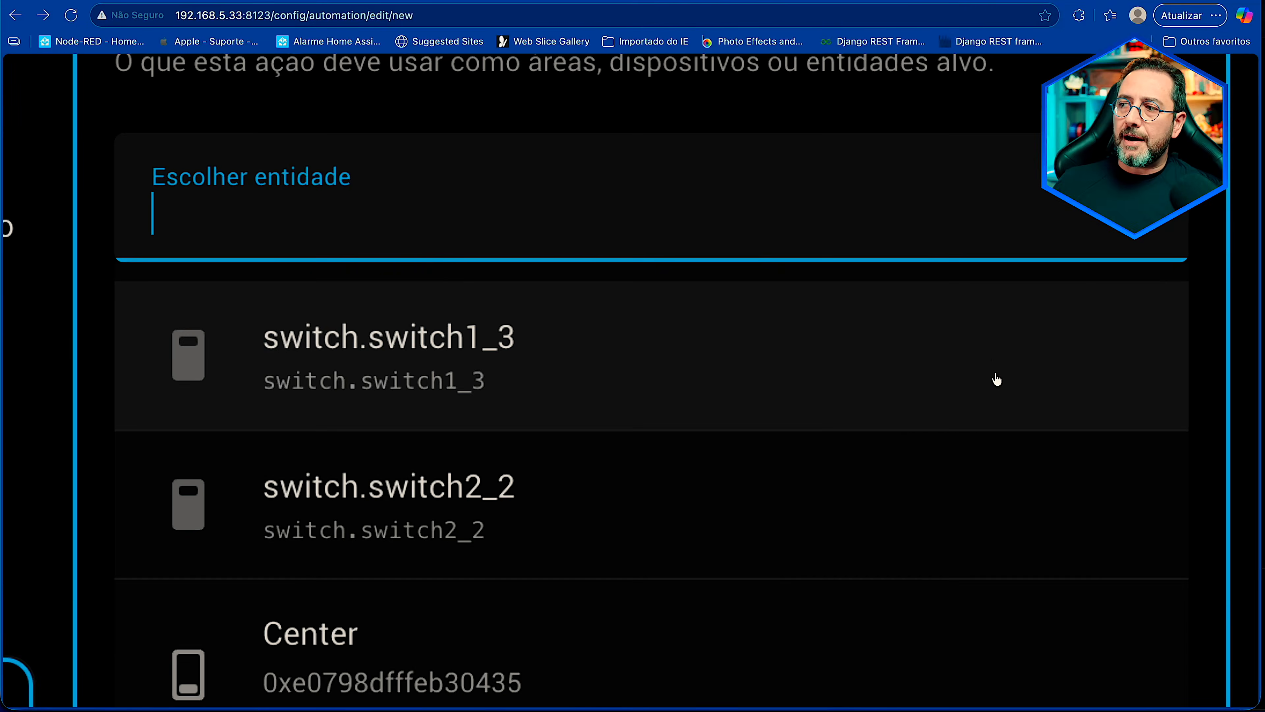
scroll(297, 339, down, 4)
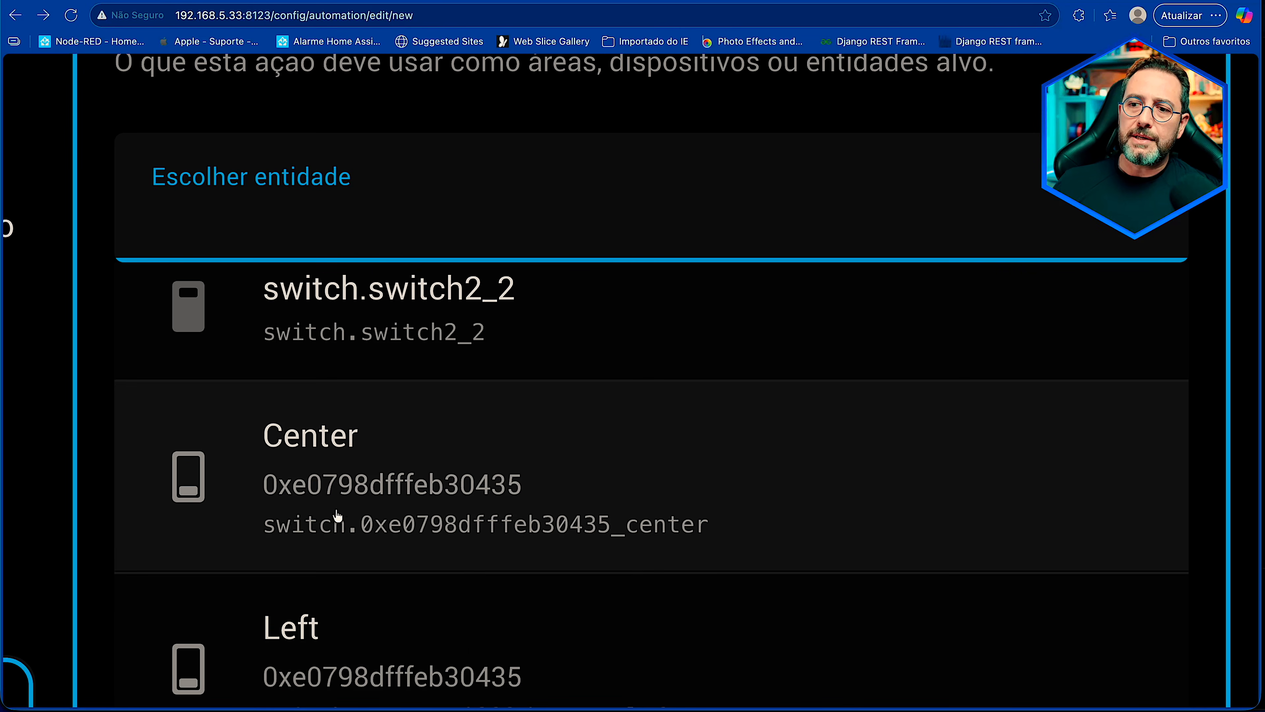
scroll(520, 531, down, 4)
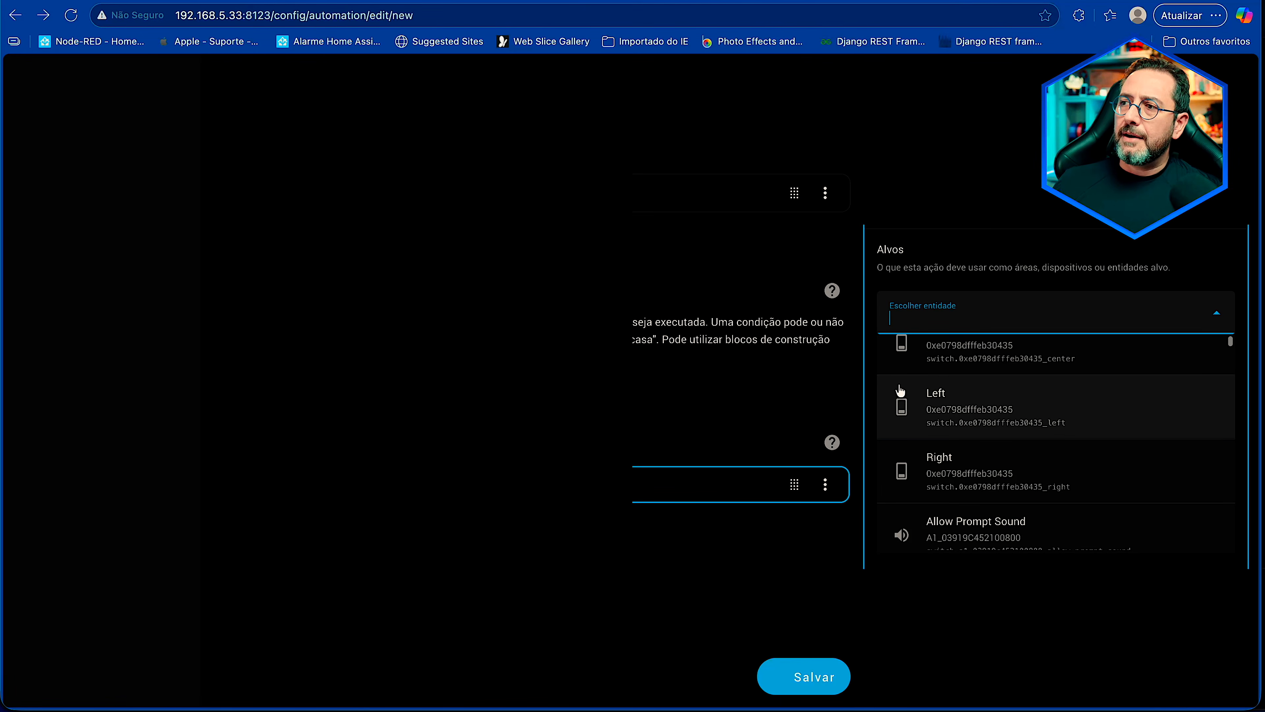
scroll(899, 393, down, 1)
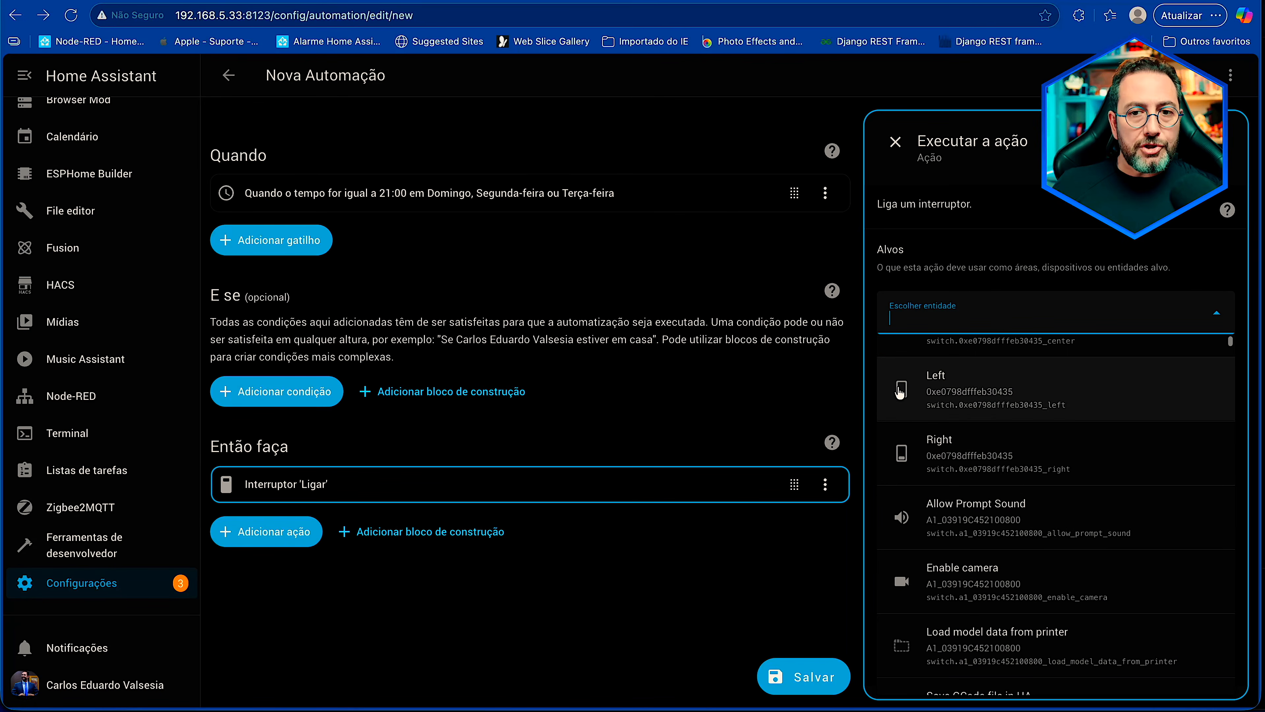
scroll(1038, 449, down, 1)
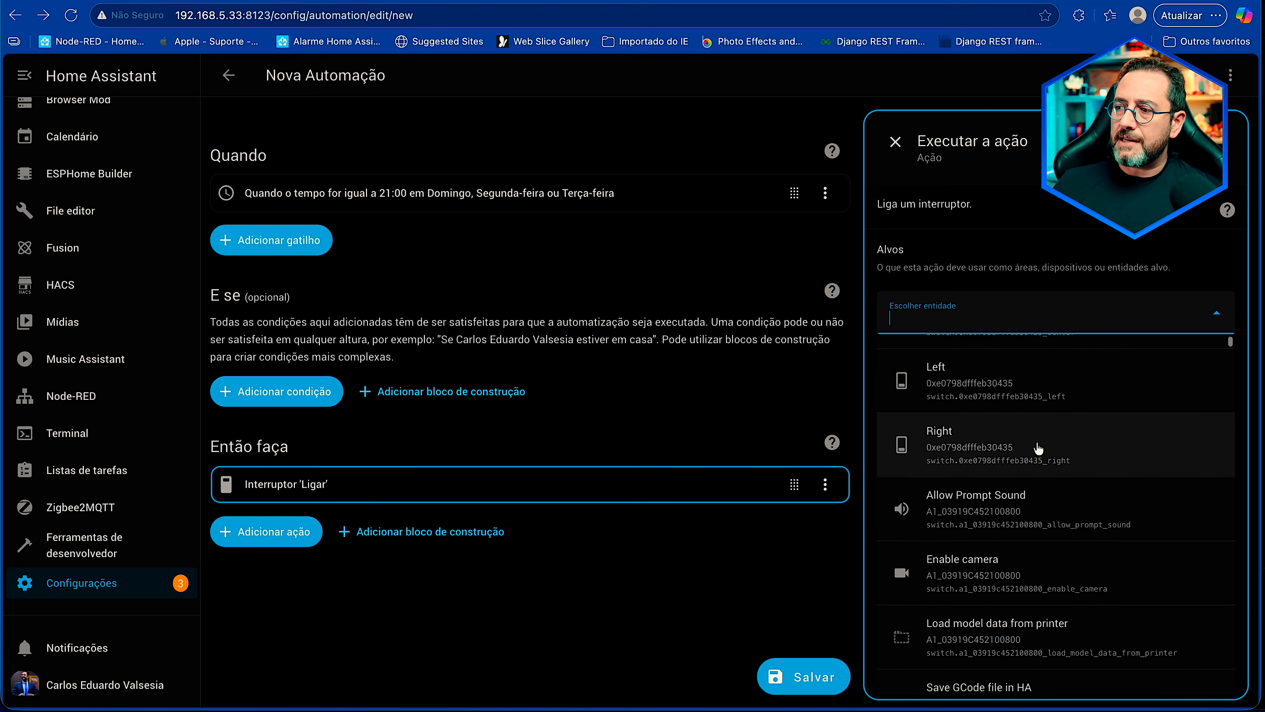
scroll(1031, 442, down, 1)
text(cozin)
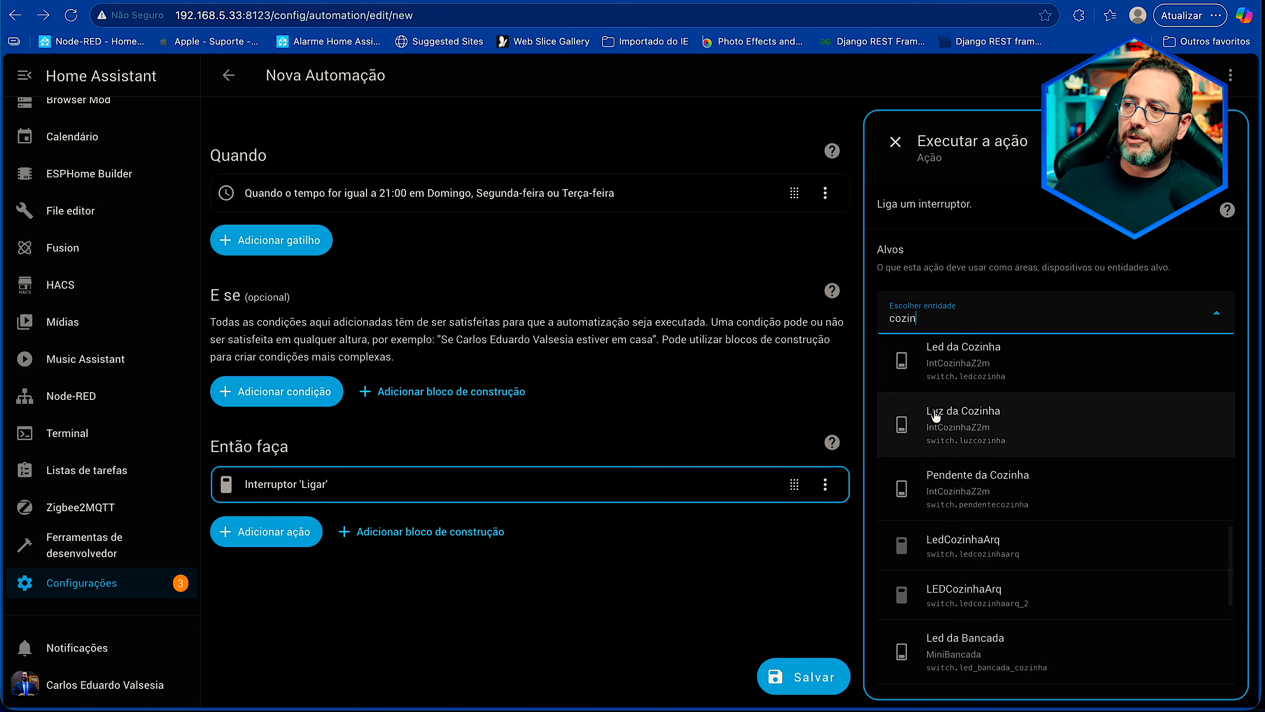
click(982, 450)
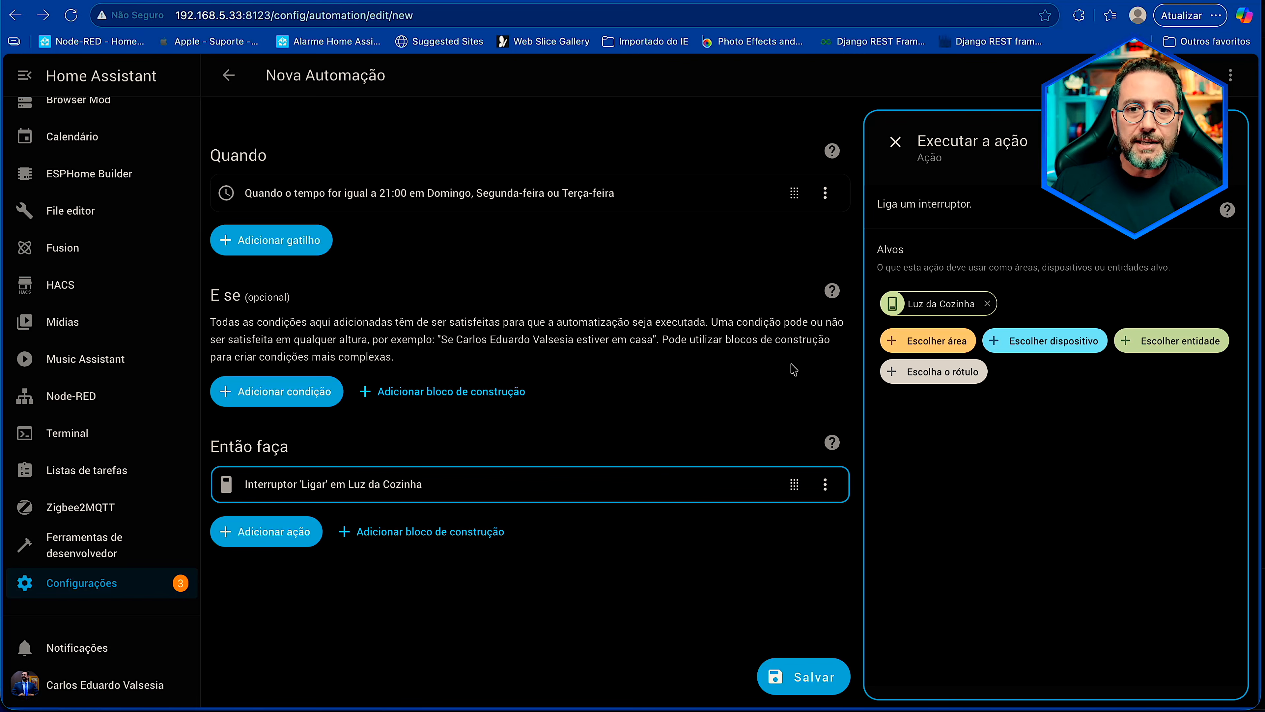
Step: Save the automation under the name "teste interruptor"
click(804, 678)
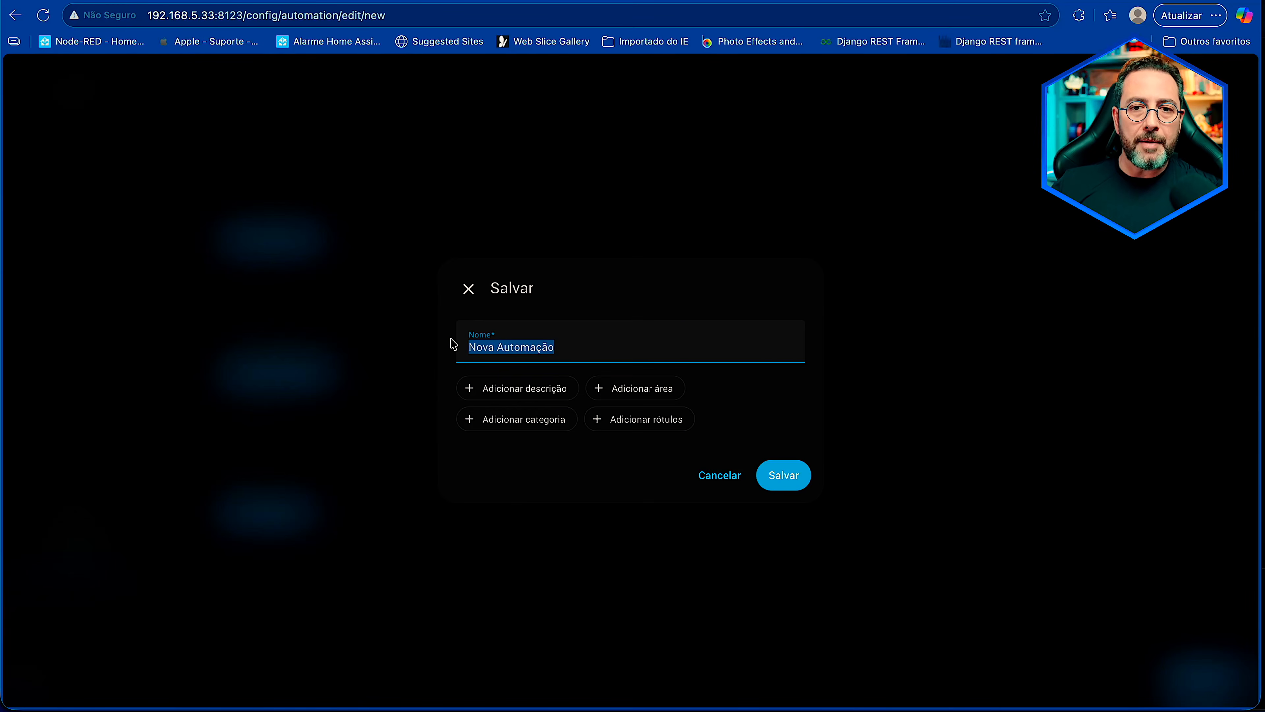
text(teste)
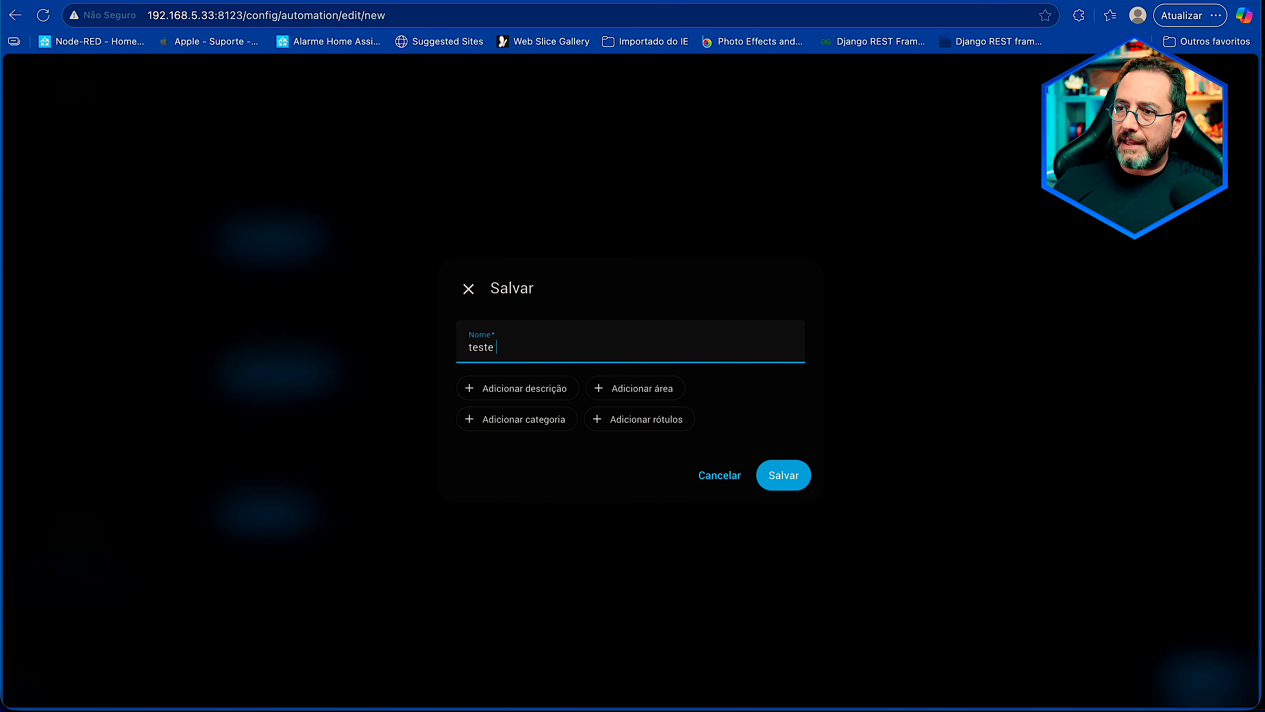
text( interruptor)
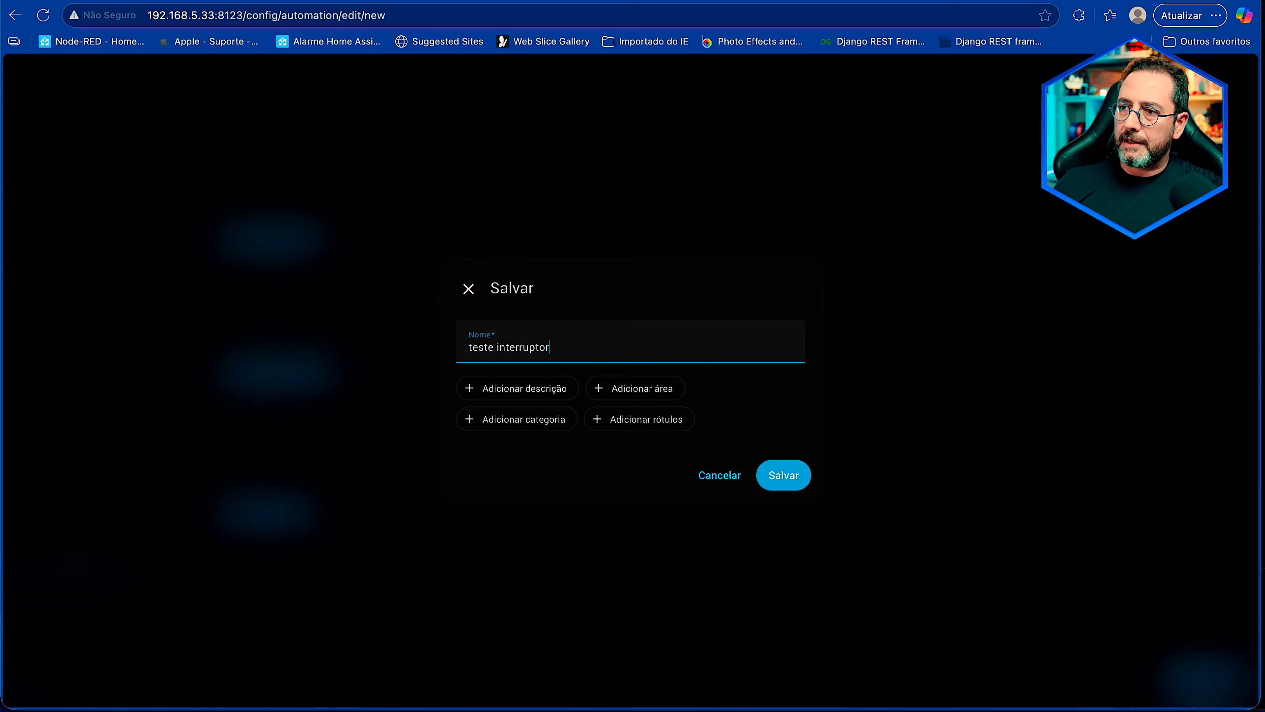
click(776, 470)
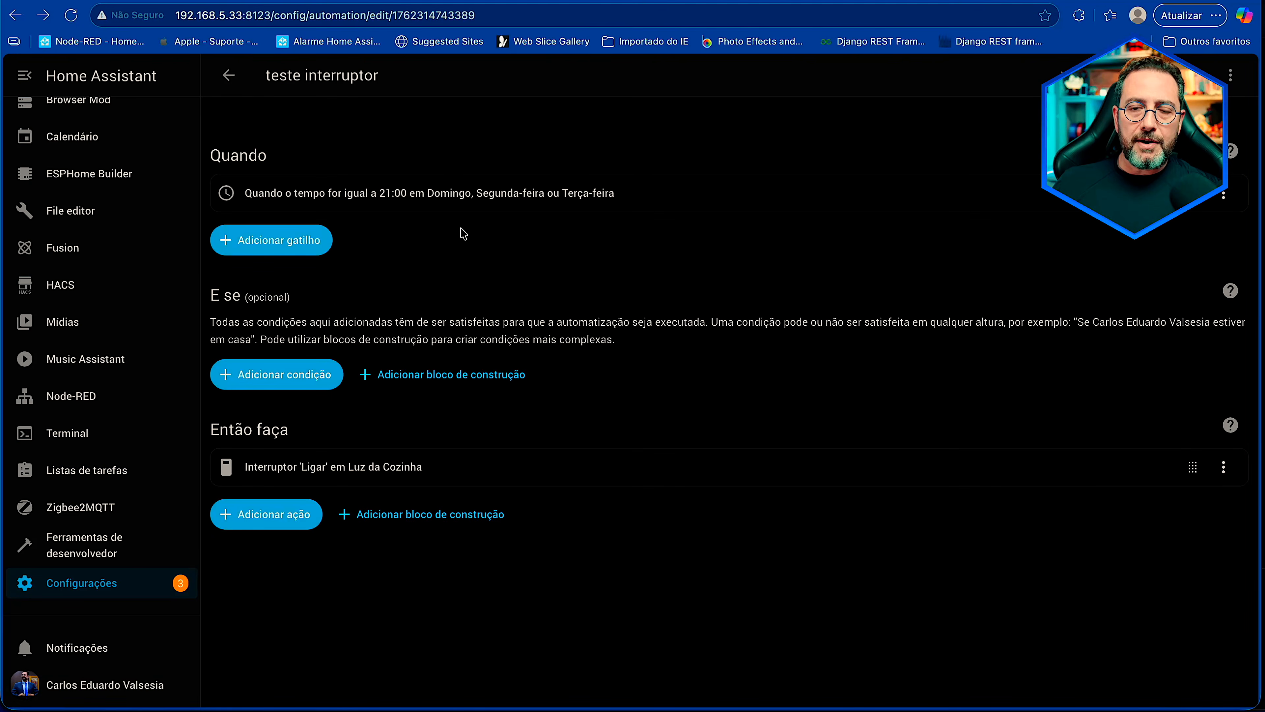
Step: Change the time trigger to 00:53:30 and save the automation
click(440, 199)
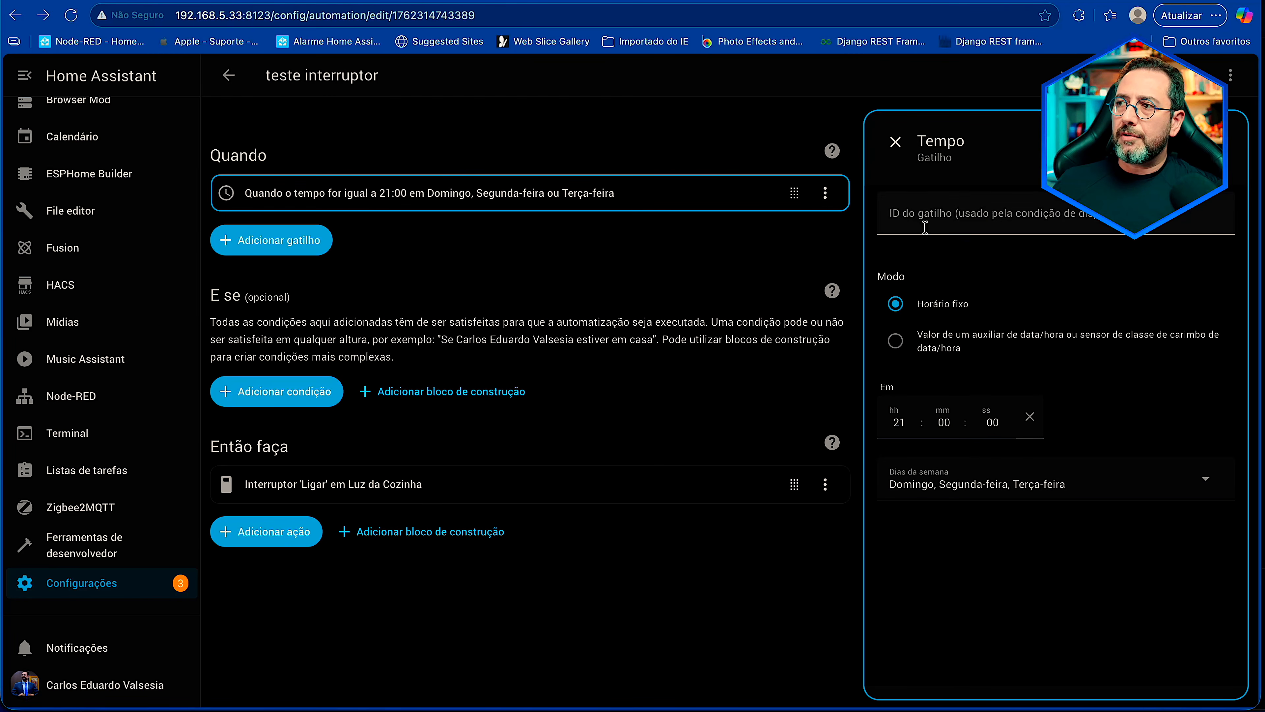
click(900, 422)
text(0)
key(Tab)
text(53)
click(824, 675)
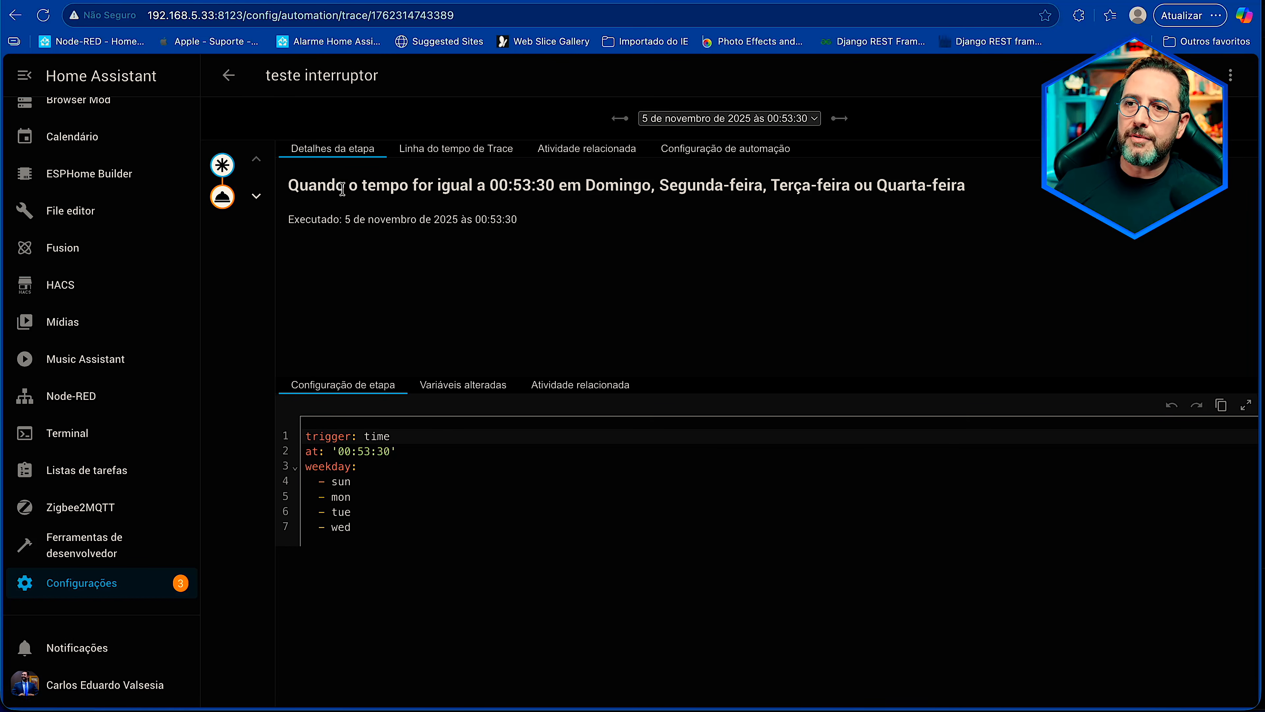
Step: Examine the details of the Interruptor 'Ligar' action in the automation's execution trace
click(222, 198)
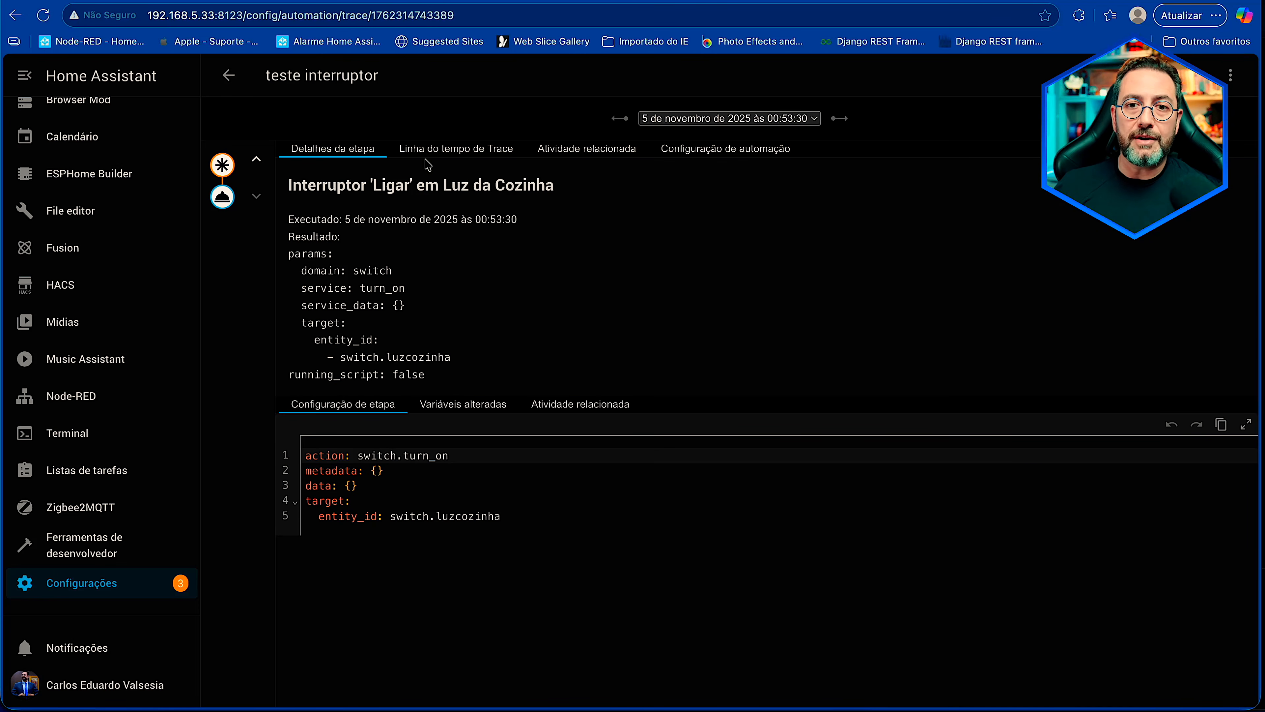
Step: Leave the trace and open the developer tools' entity states view with the Definir Estado section expanded
click(1156, 75)
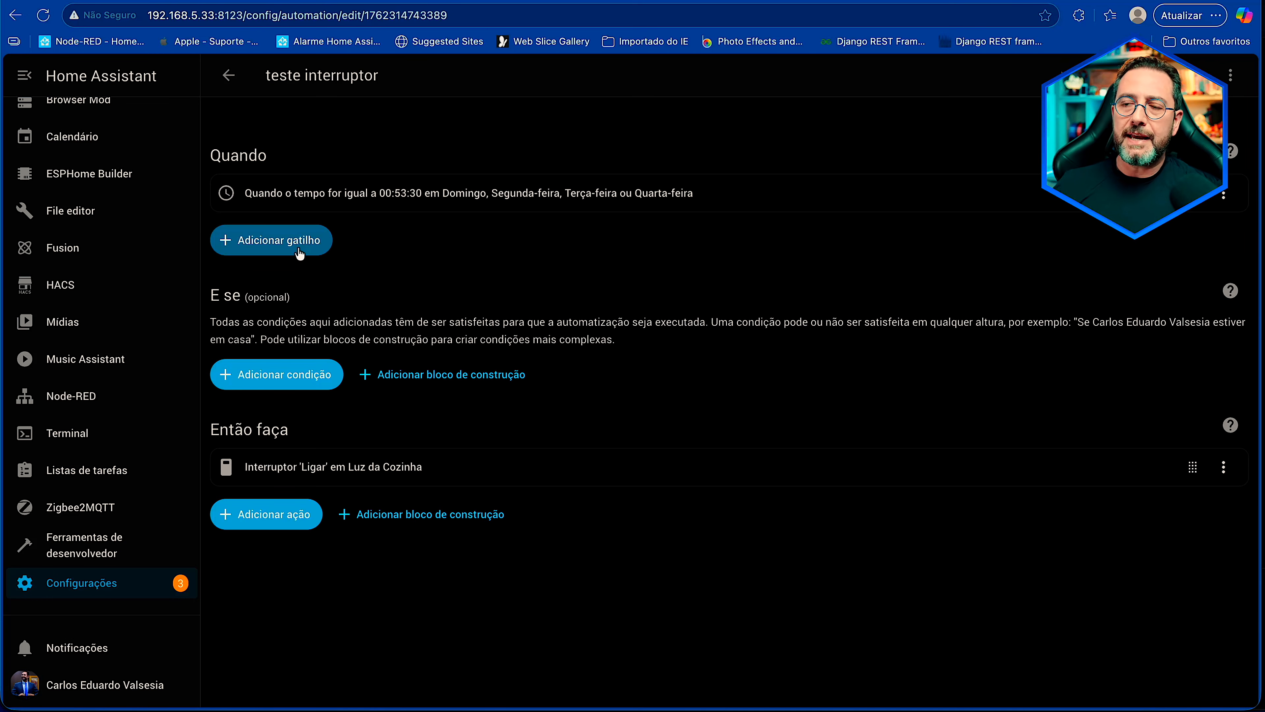
click(91, 556)
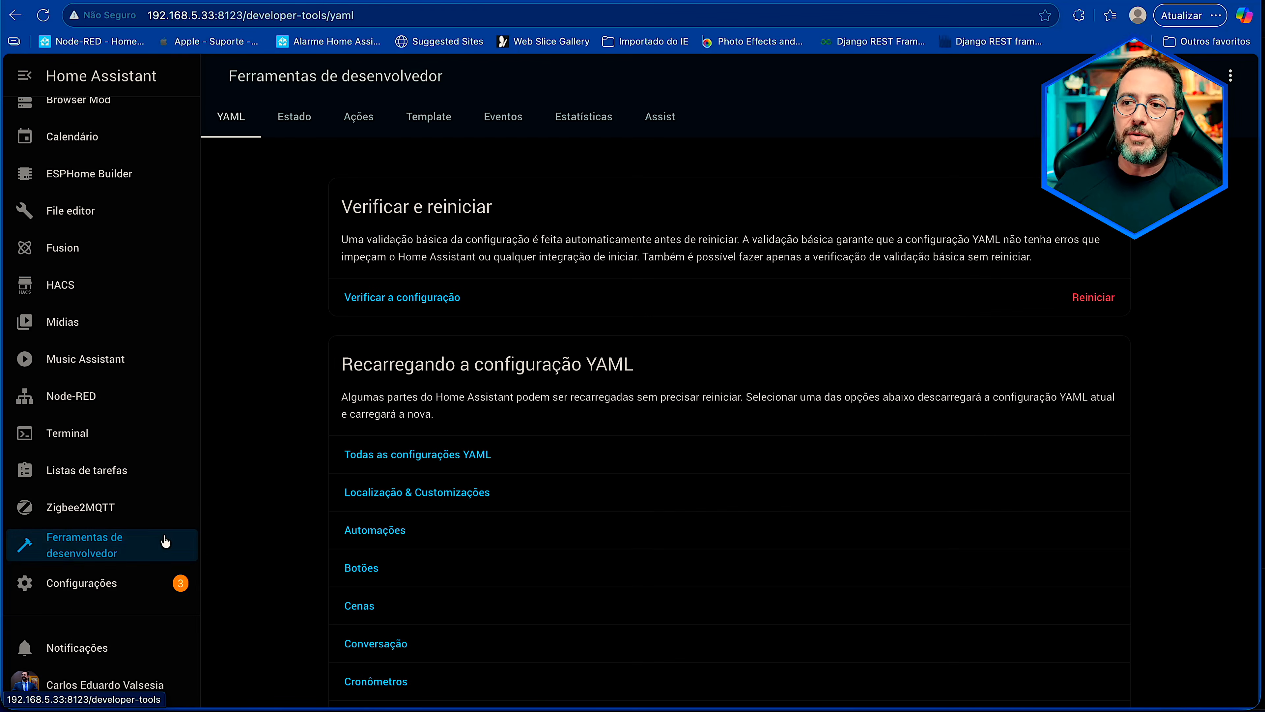
click(299, 126)
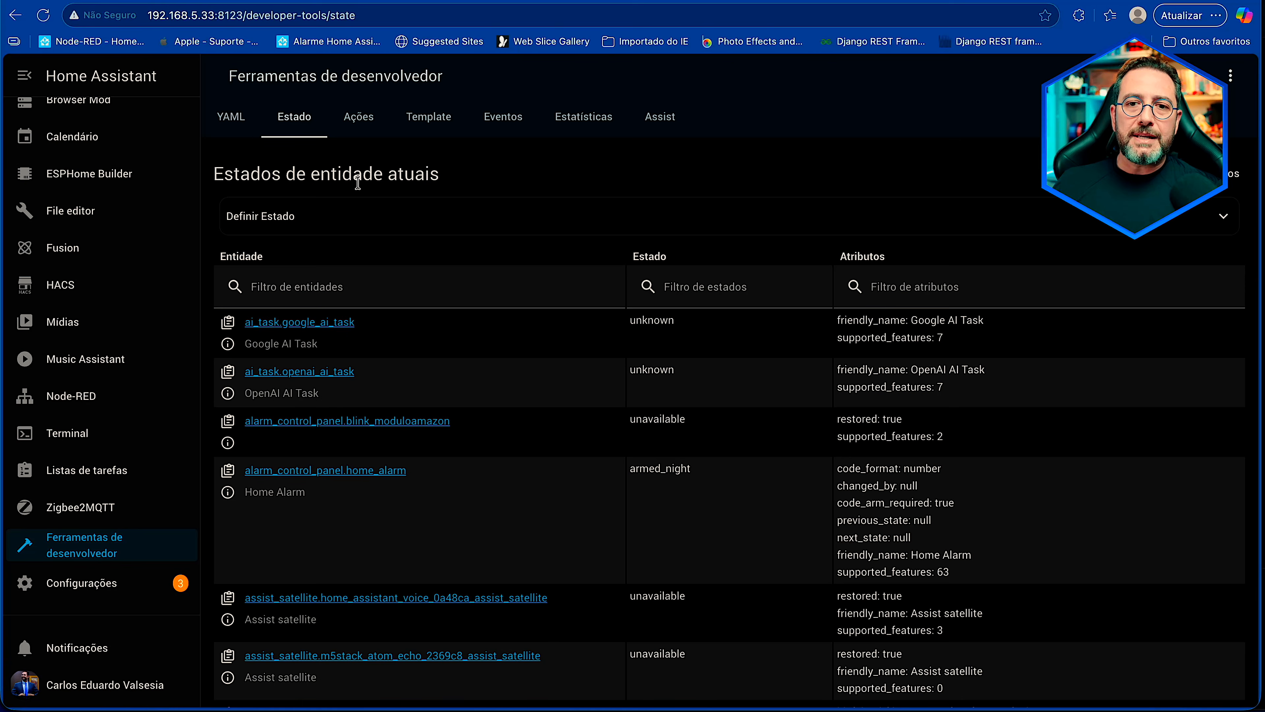
click(267, 224)
Step: Search for "luz cozinha", load the Luz da Cozinha entity (switch.luzcozinha) and inspect its friendly_name attribute
click(341, 313)
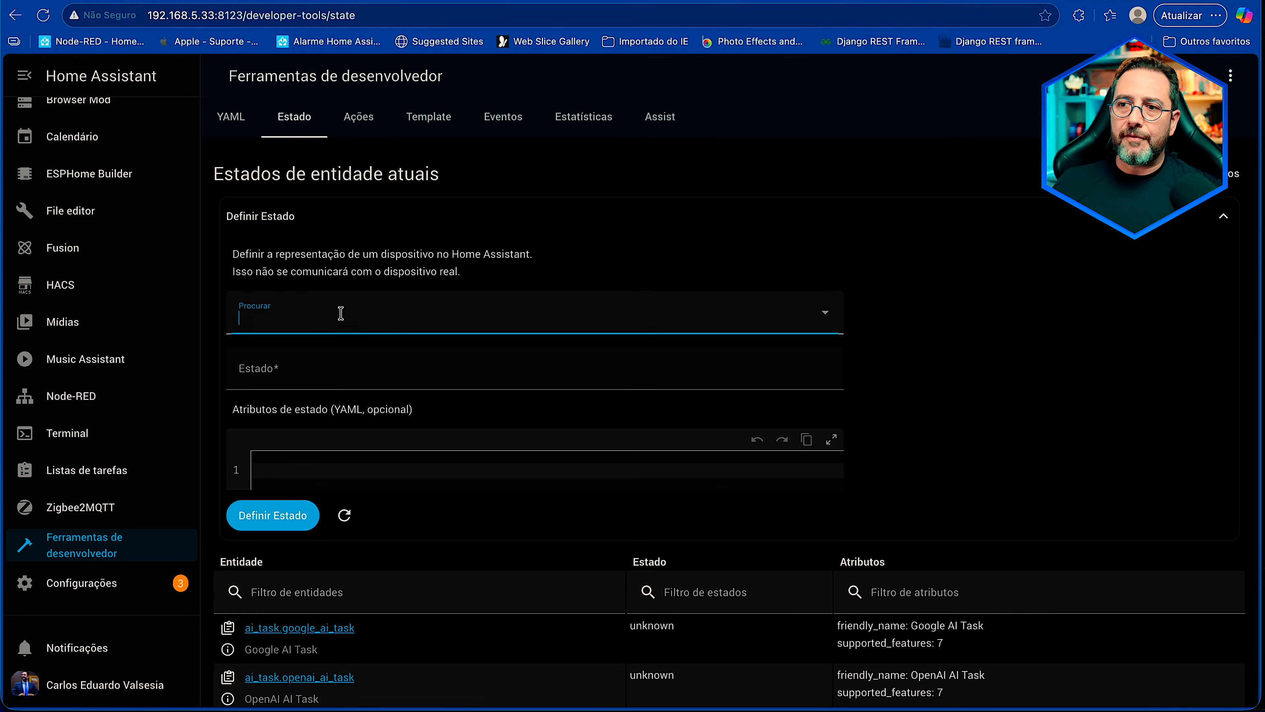
text(luz co)
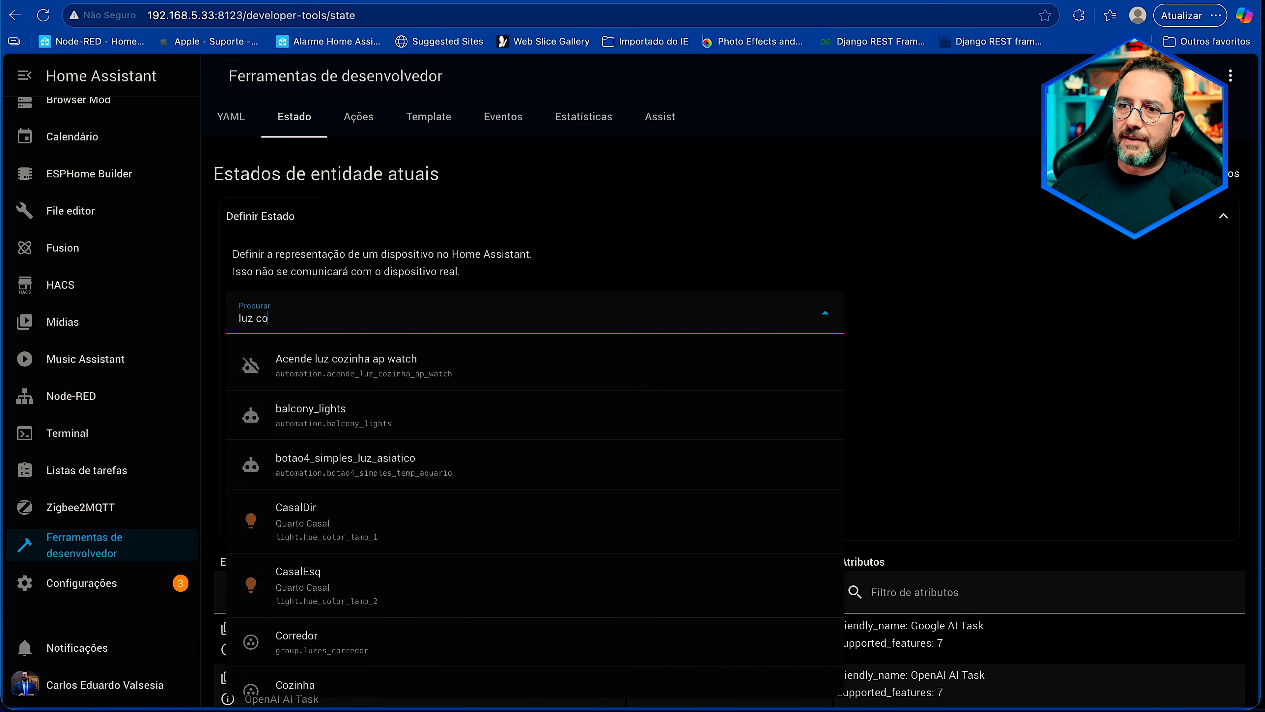
text(zinha)
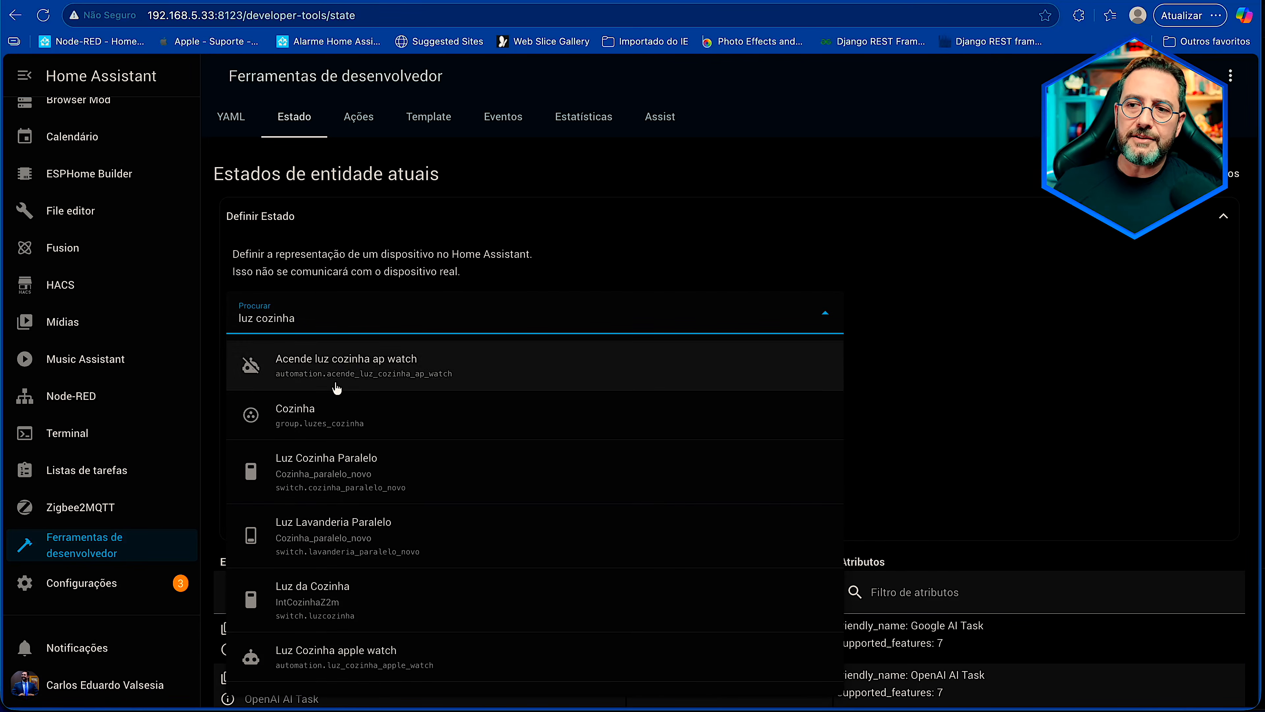
scroll(355, 503, down, 1)
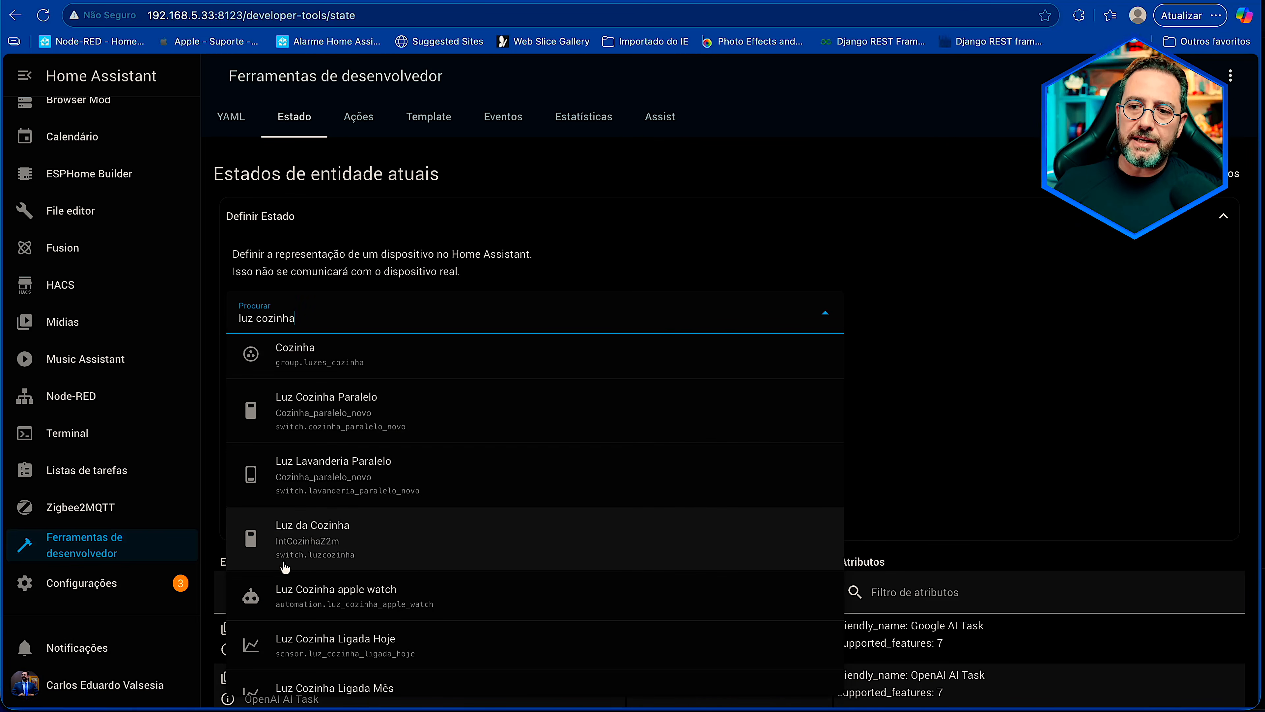
click(343, 564)
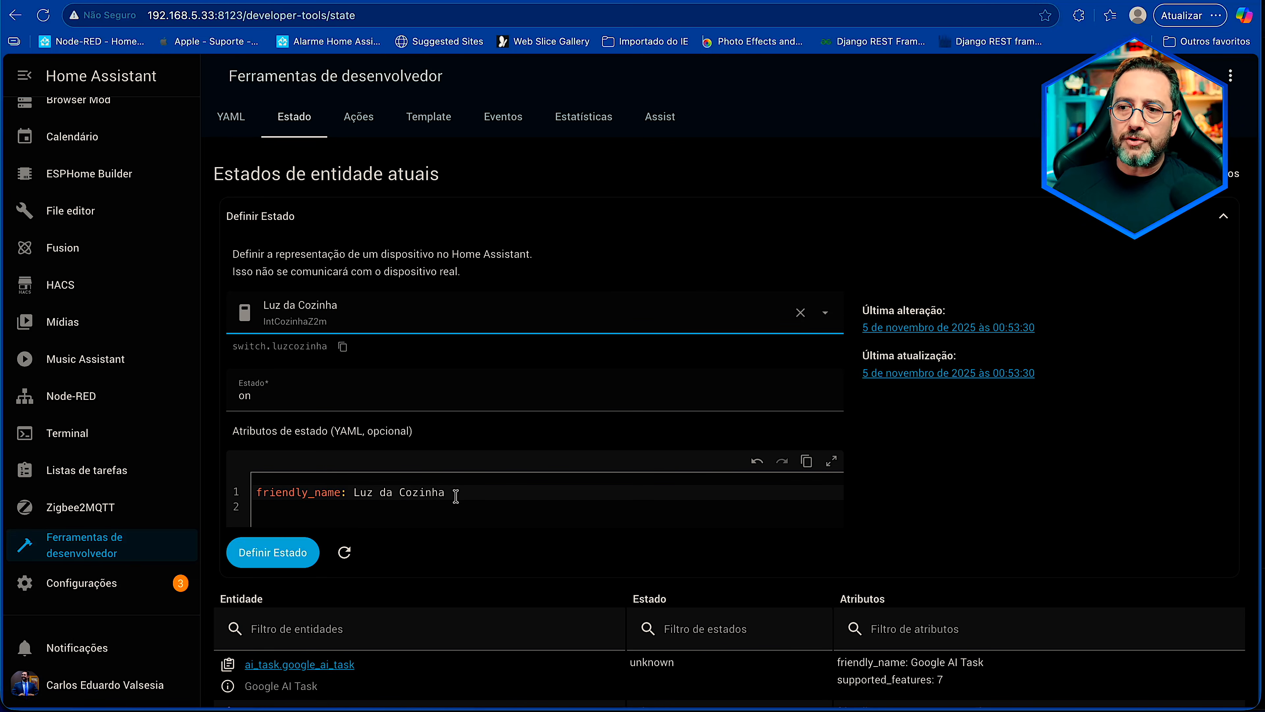
drag(449, 492, 353, 492)
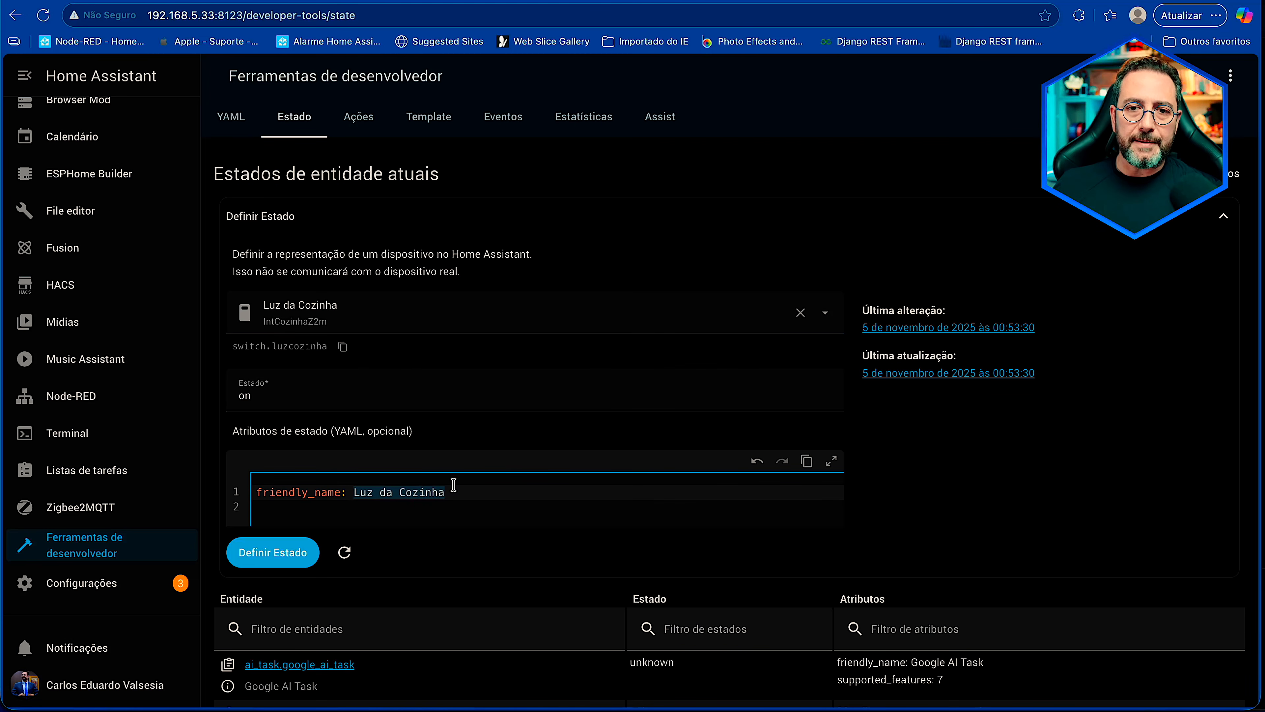
Step: Search the entities for "abajur" and load the AbajurMeninas light (light.abajurmeninas)
click(364, 315)
text(lig)
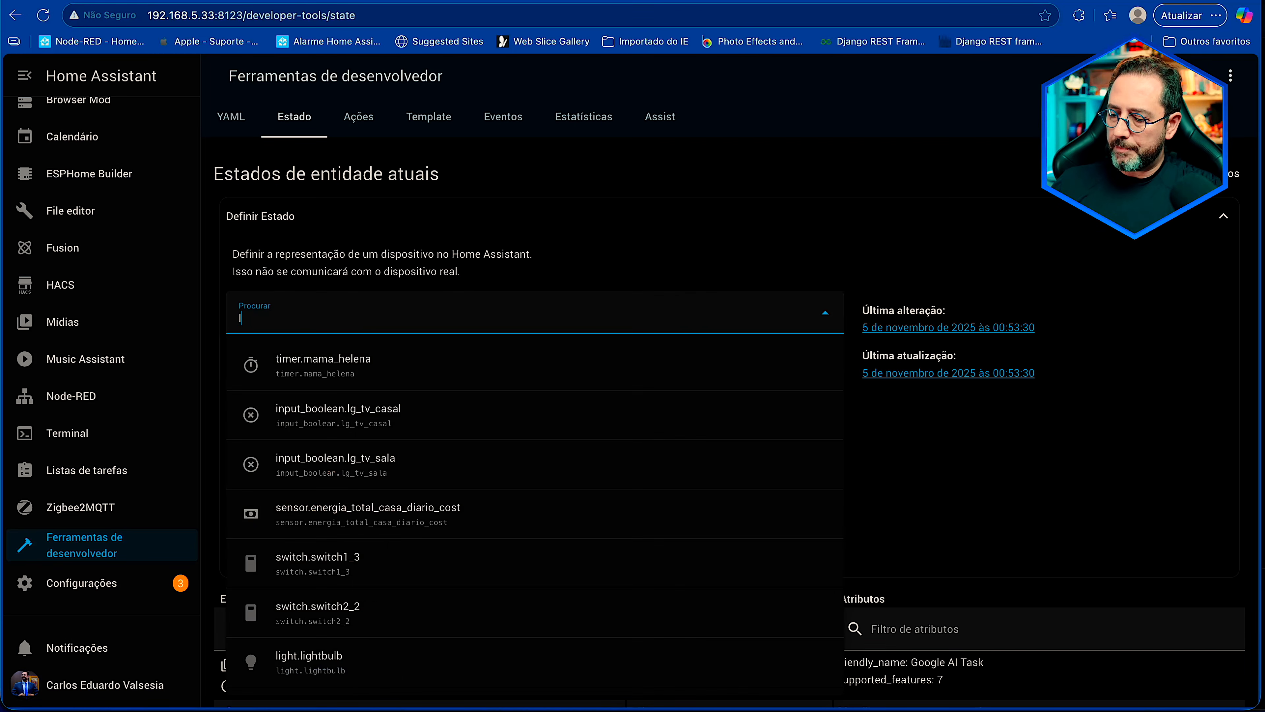
text(ht)
key(BackSpace)
key(BackSpace)
key(BackSpace)
key(BackSpace)
key(BackSpace)
text(abajur)
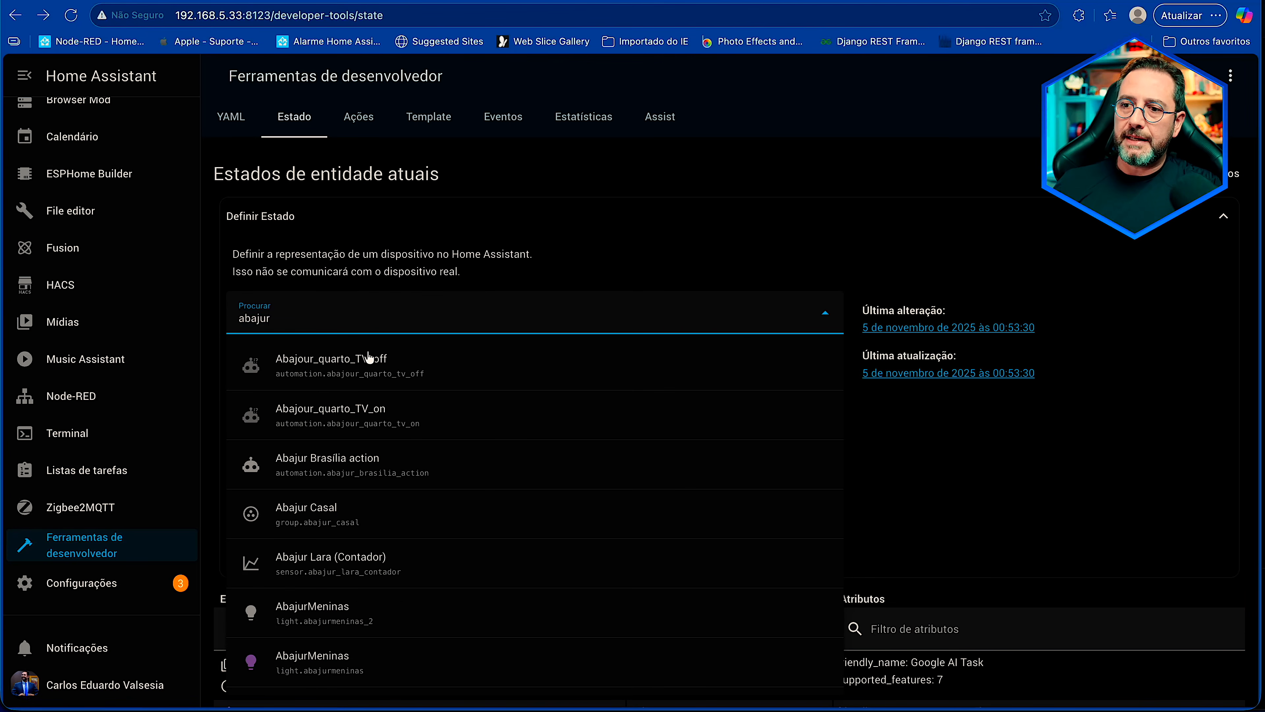
scroll(387, 474, down, 1)
click(369, 591)
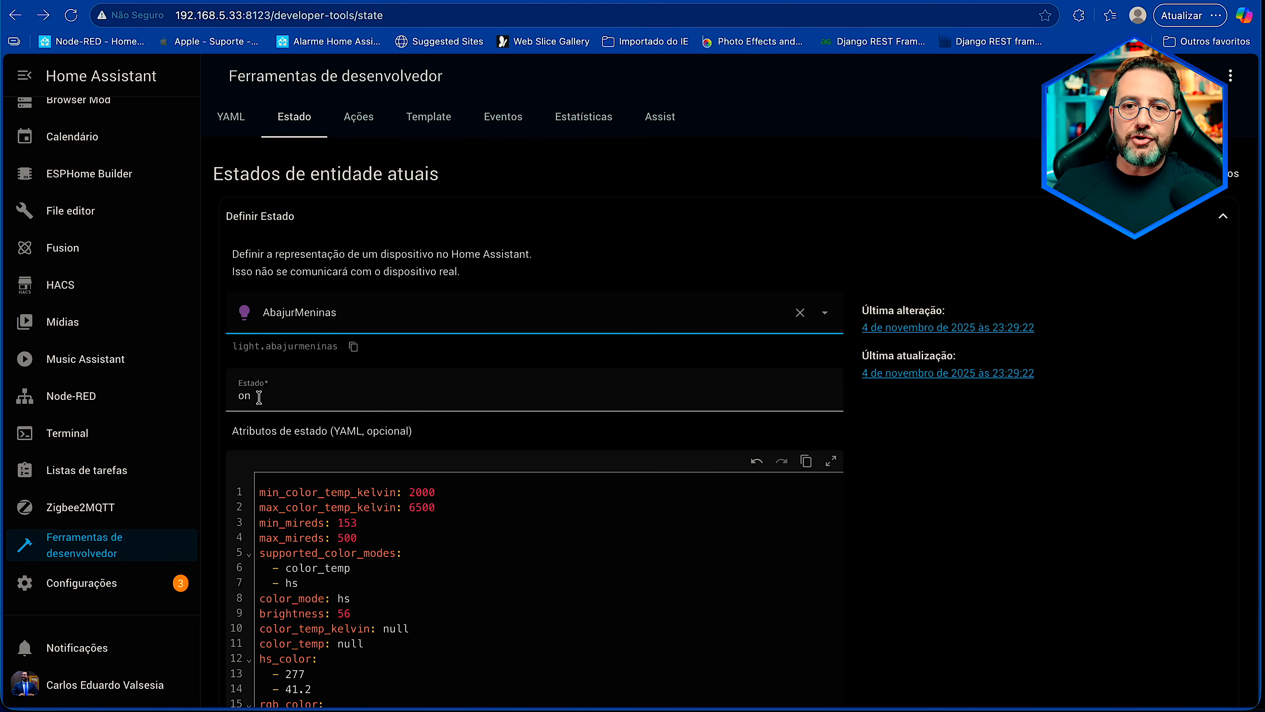
Step: Examine the AbajurMeninas light's state attributes, including its color modes, brightness and color_temp_kelvin
scroll(275, 393, down, 1)
scroll(469, 483, down, 5)
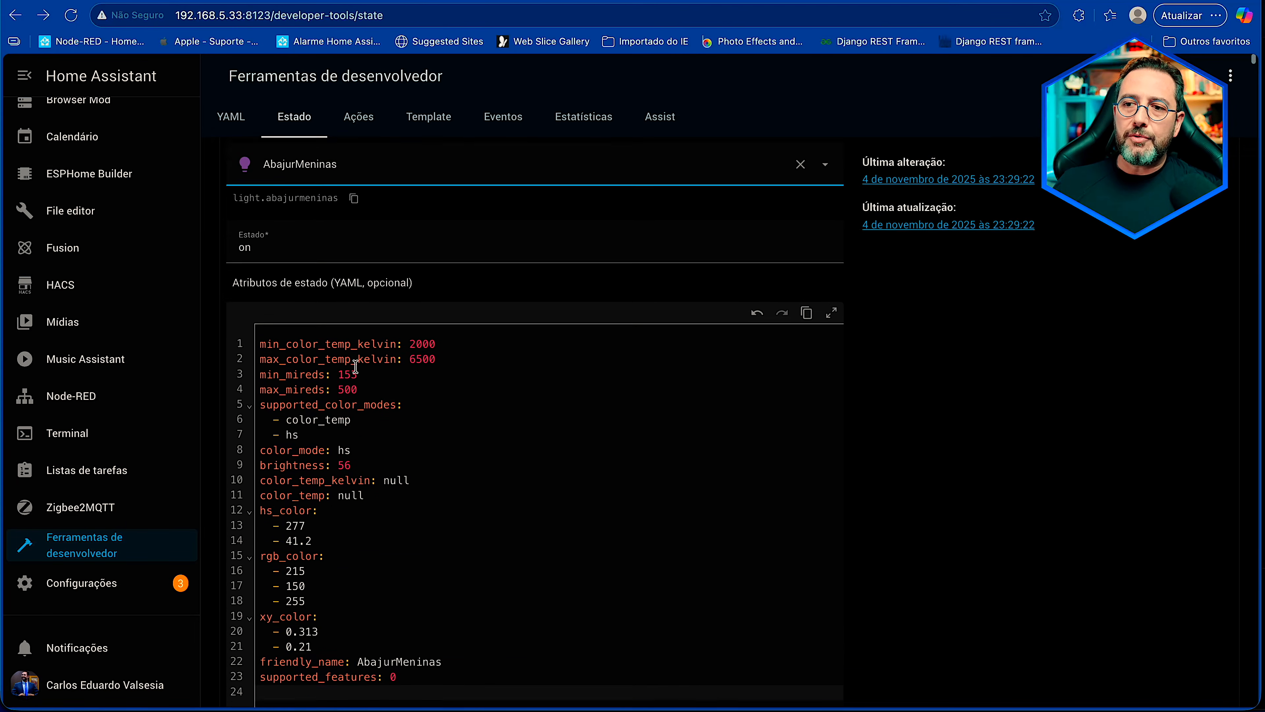
scroll(355, 366, down, 3)
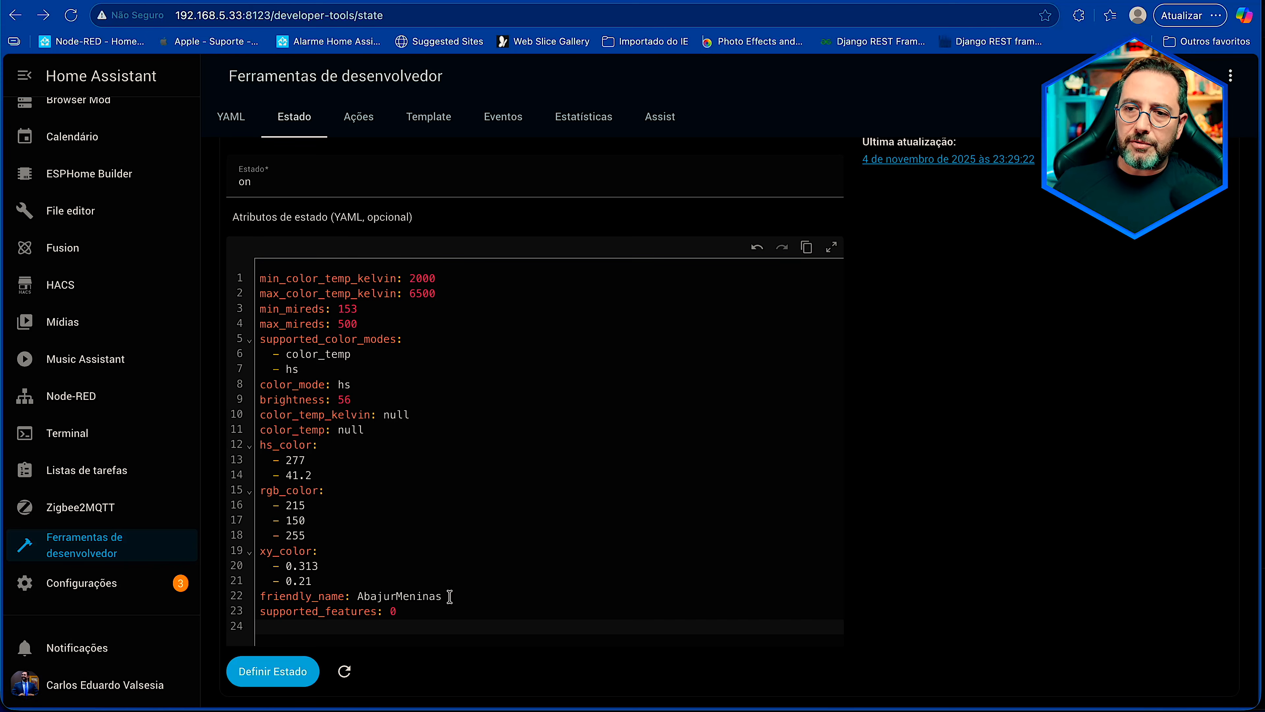
scroll(437, 354, up, 1)
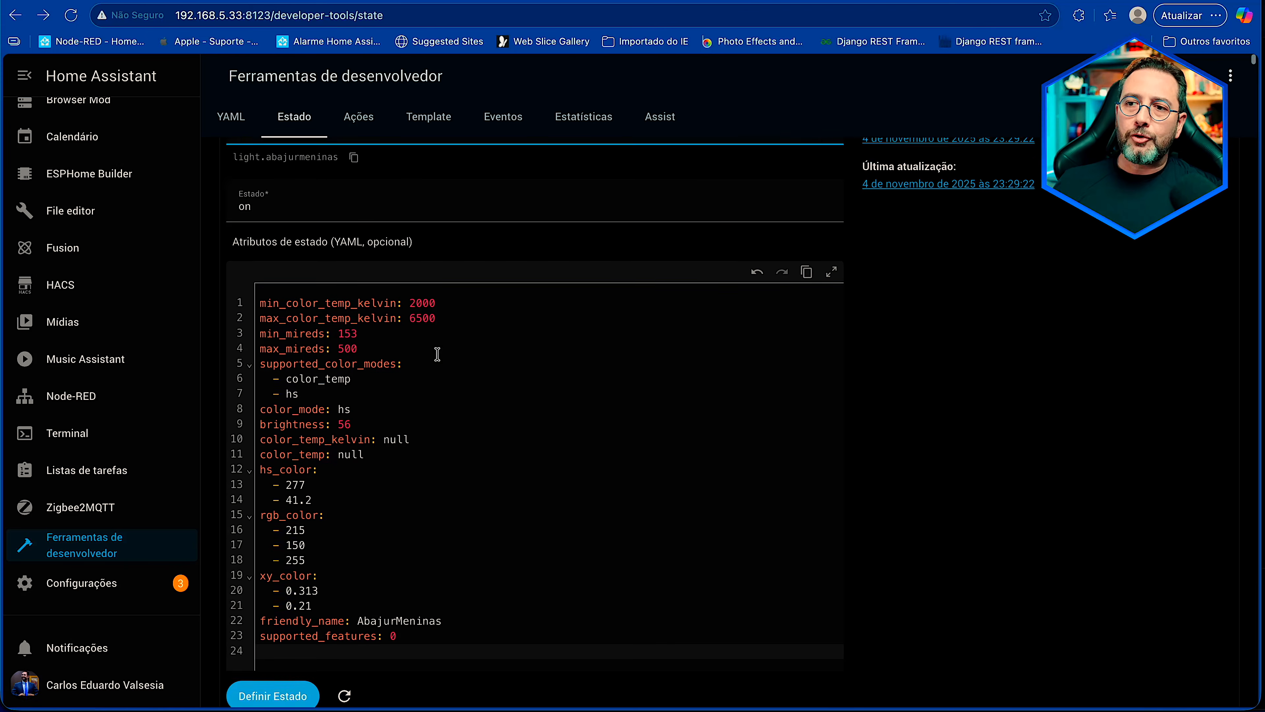
scroll(438, 353, up, 1)
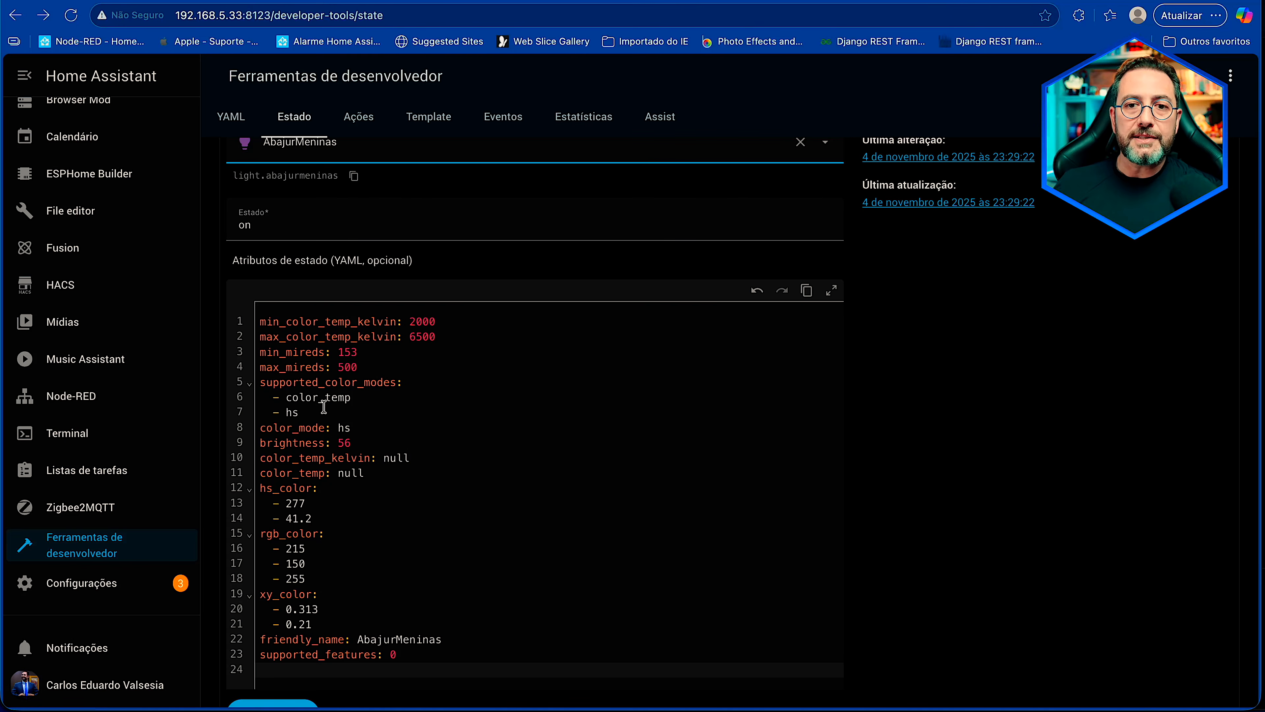
scroll(312, 222, down, 1)
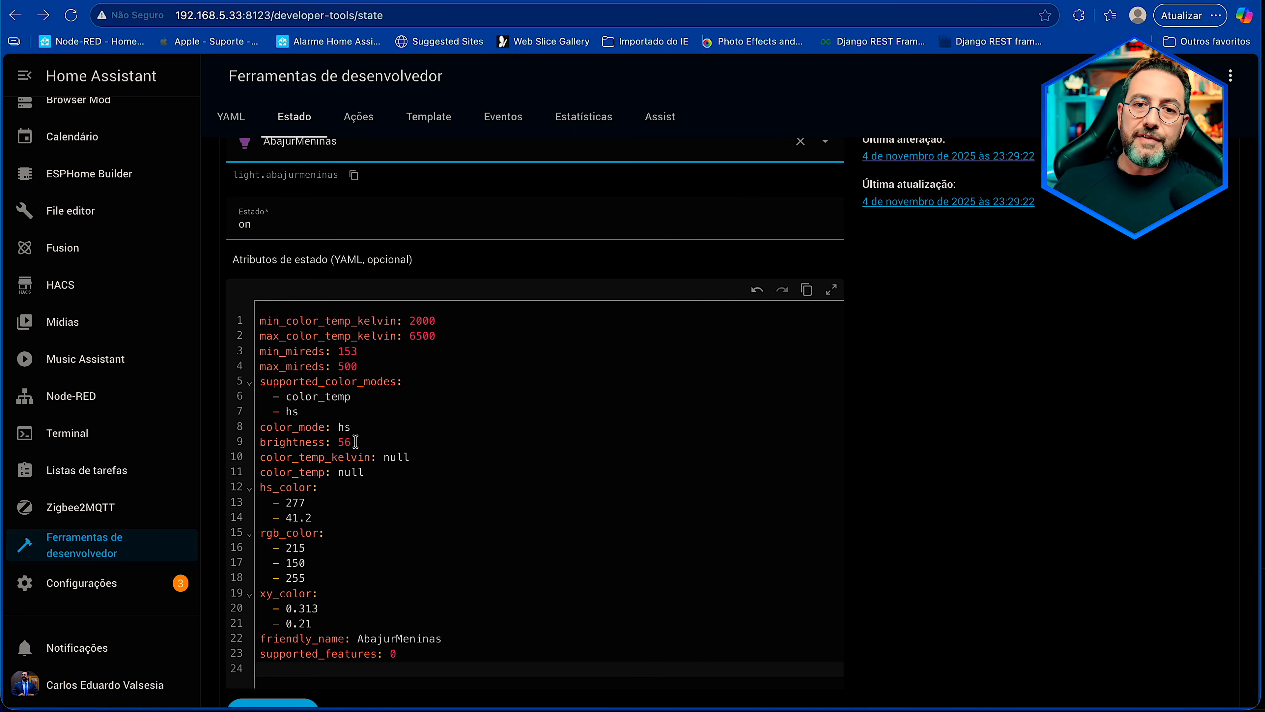
drag(331, 441, 262, 437)
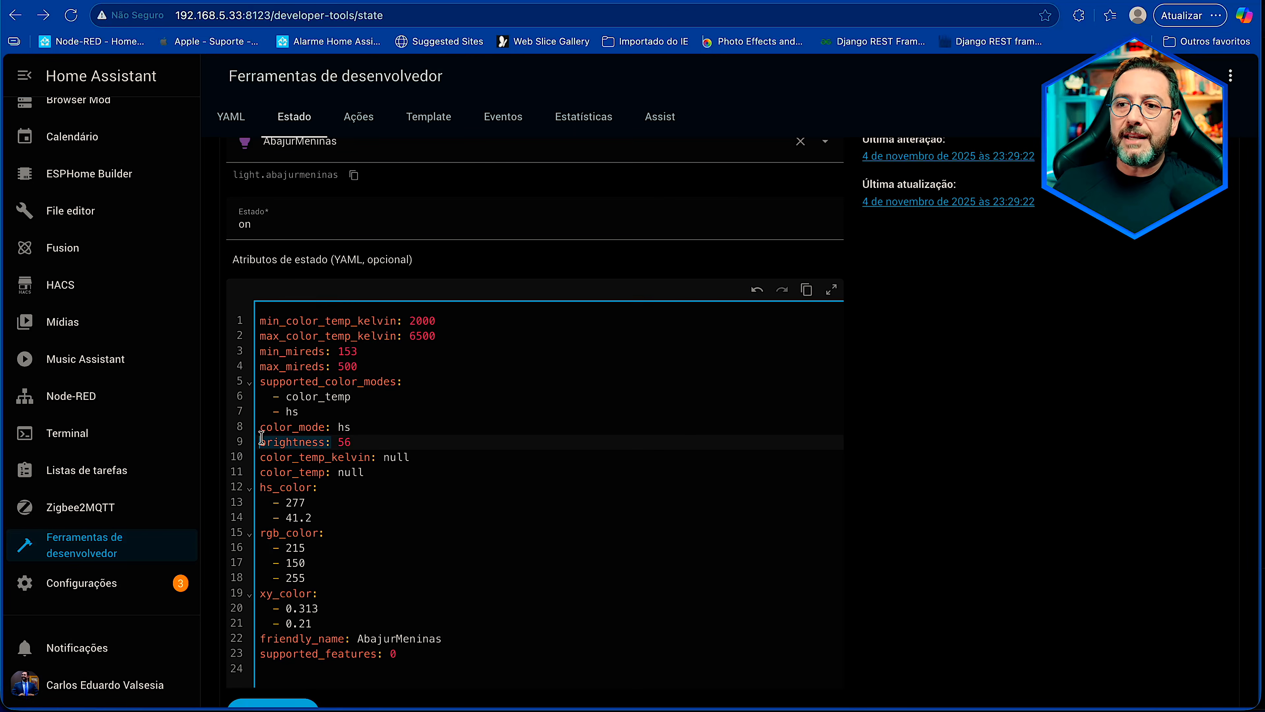
click(333, 428)
click(371, 457)
double_click(343, 456)
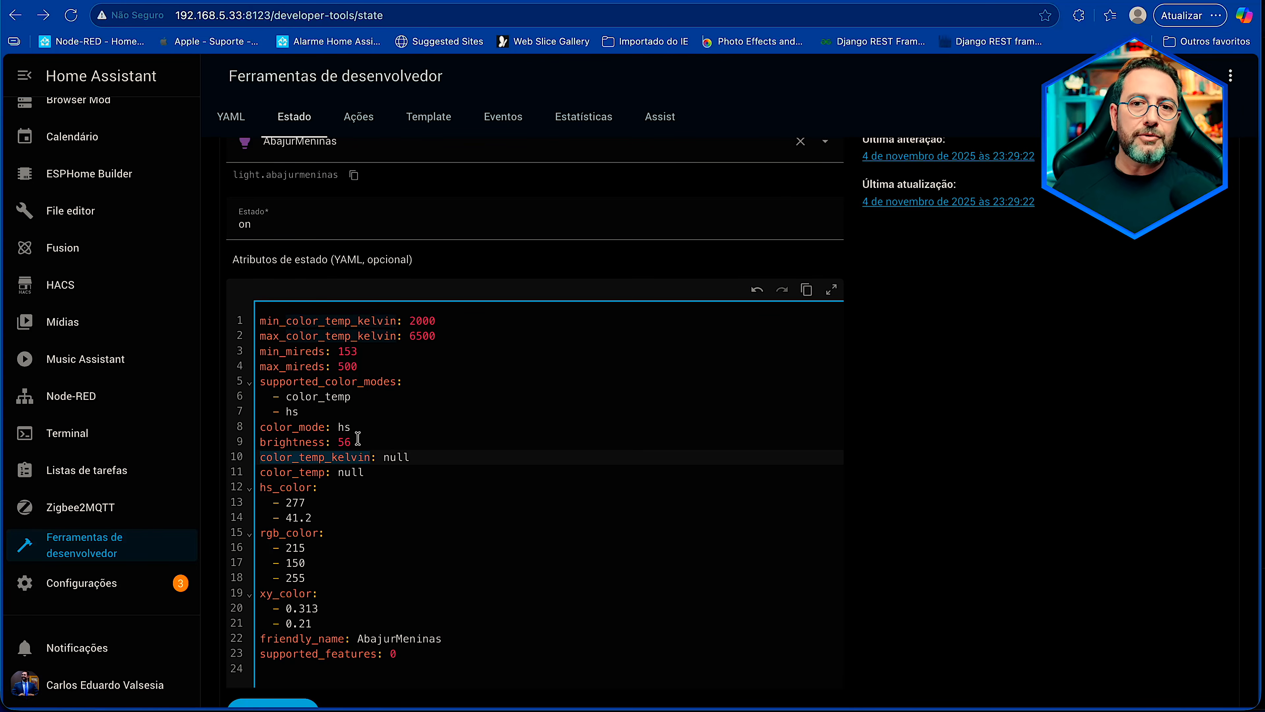
scroll(339, 324, up, 3)
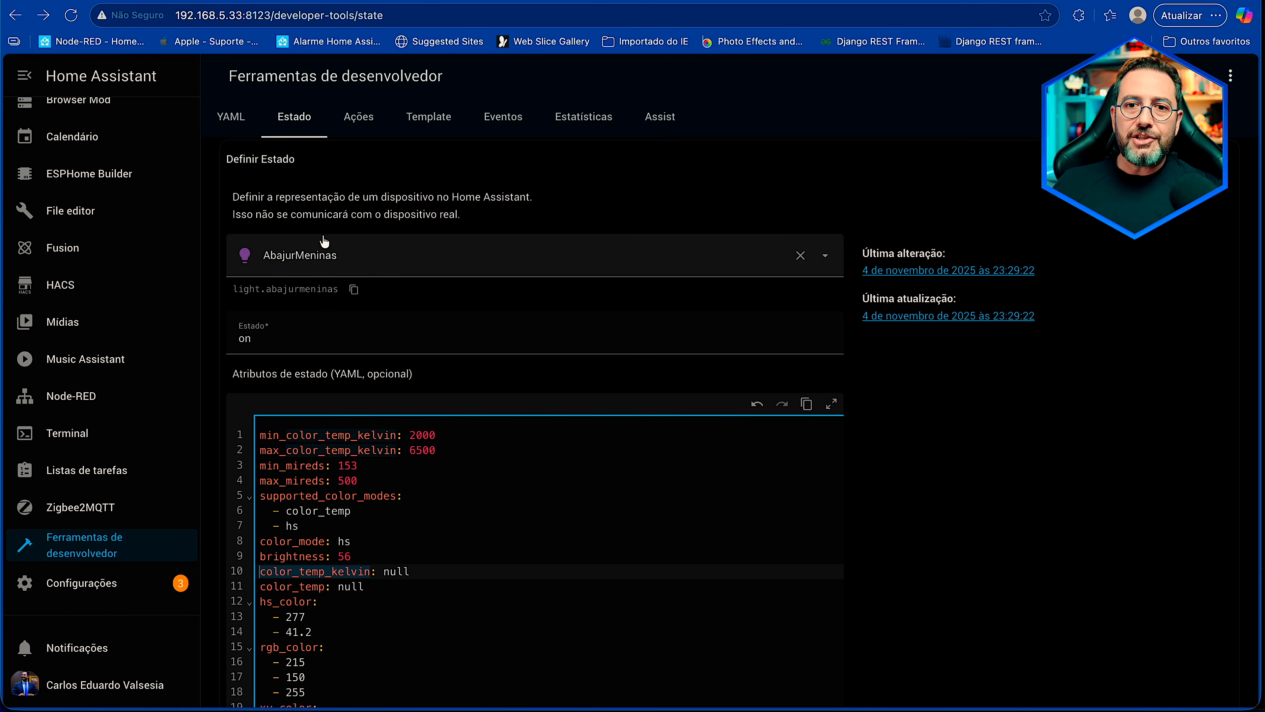
Step: Search the entities for "ar esc" and load the ArEscritorio climate entity (climate.arescritorio)
click(326, 257)
text(a)
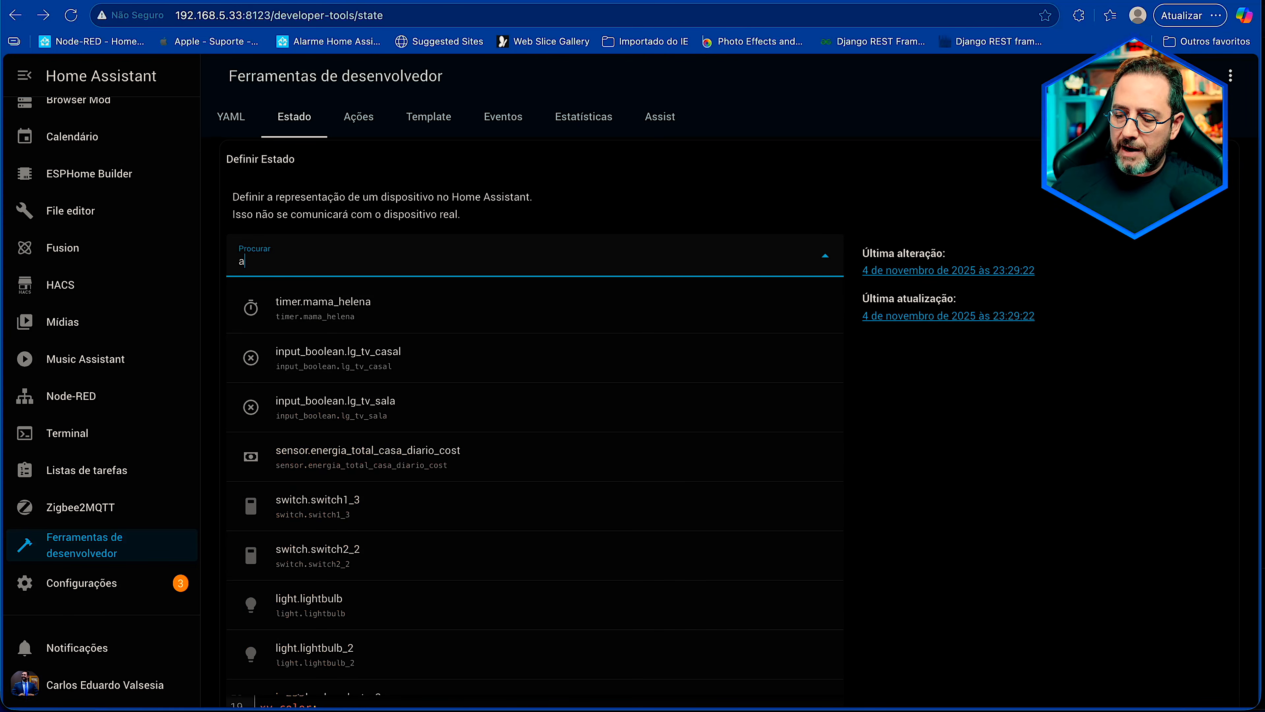
text(r esc)
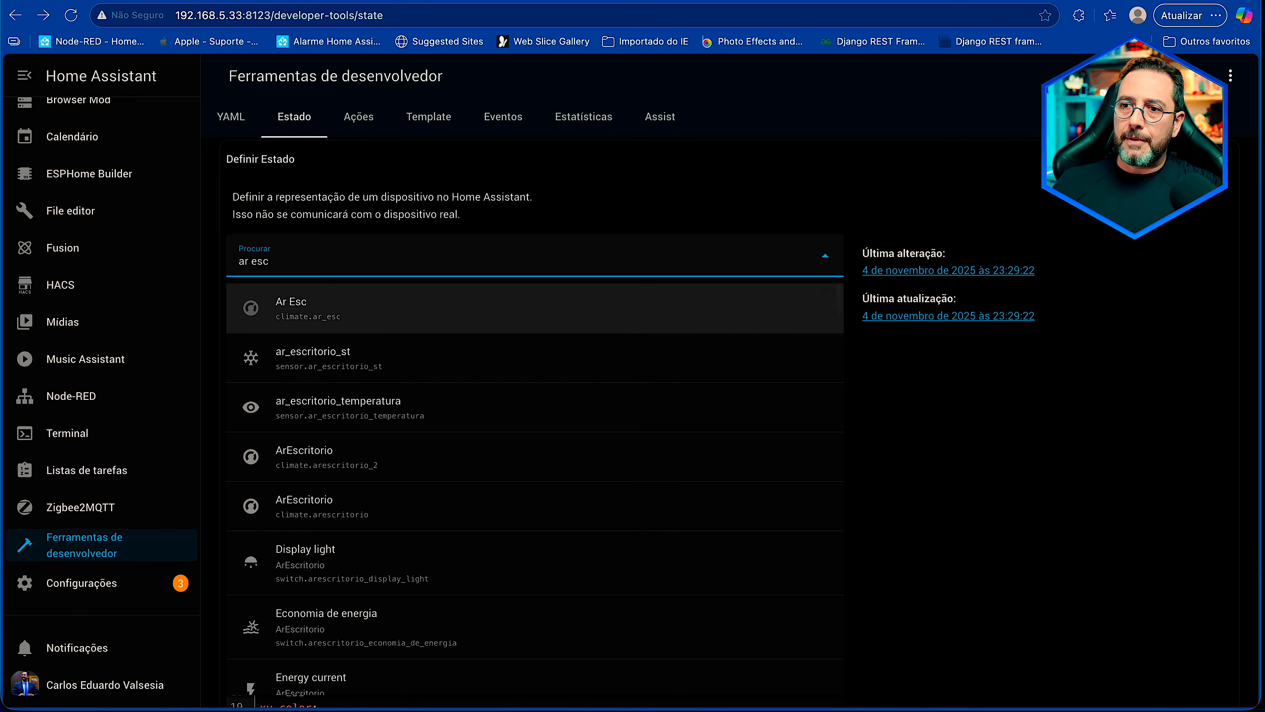
click(376, 469)
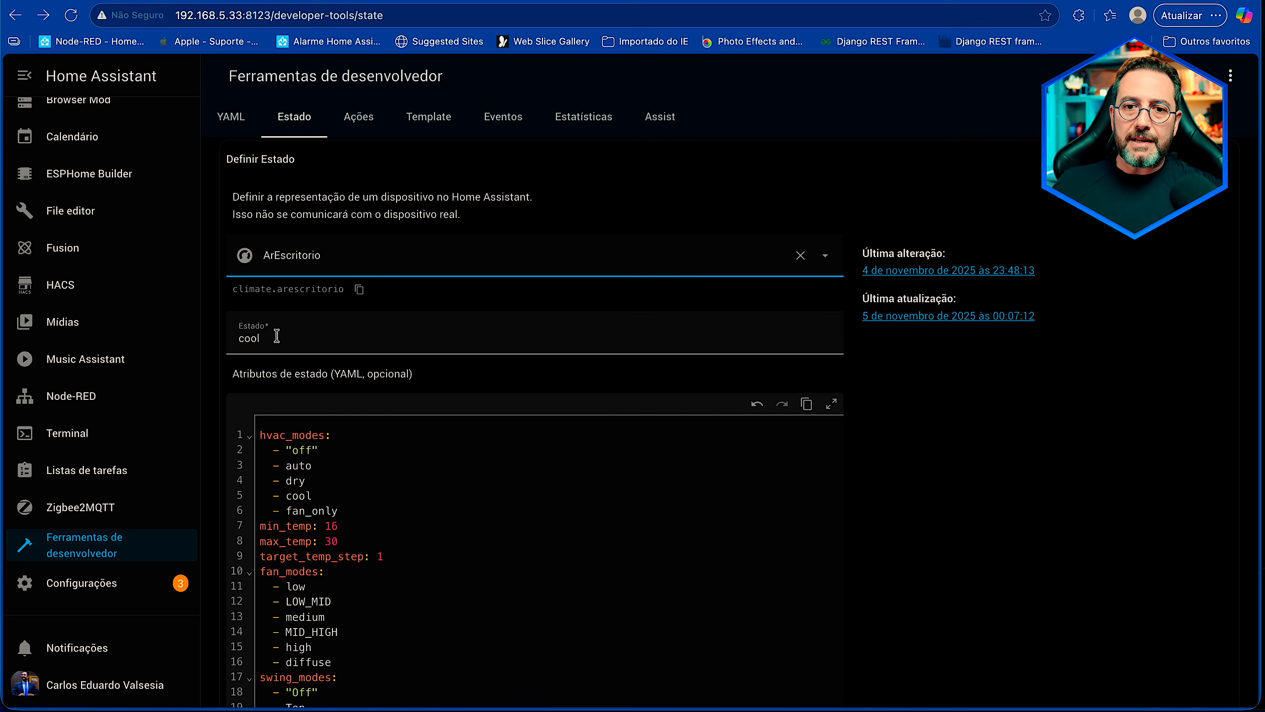
Step: Examine ArEscritorio's hvac_modes, min_temp, max_temp and target_temp_step attributes
drag(260, 435, 356, 512)
click(337, 465)
drag(321, 449, 255, 492)
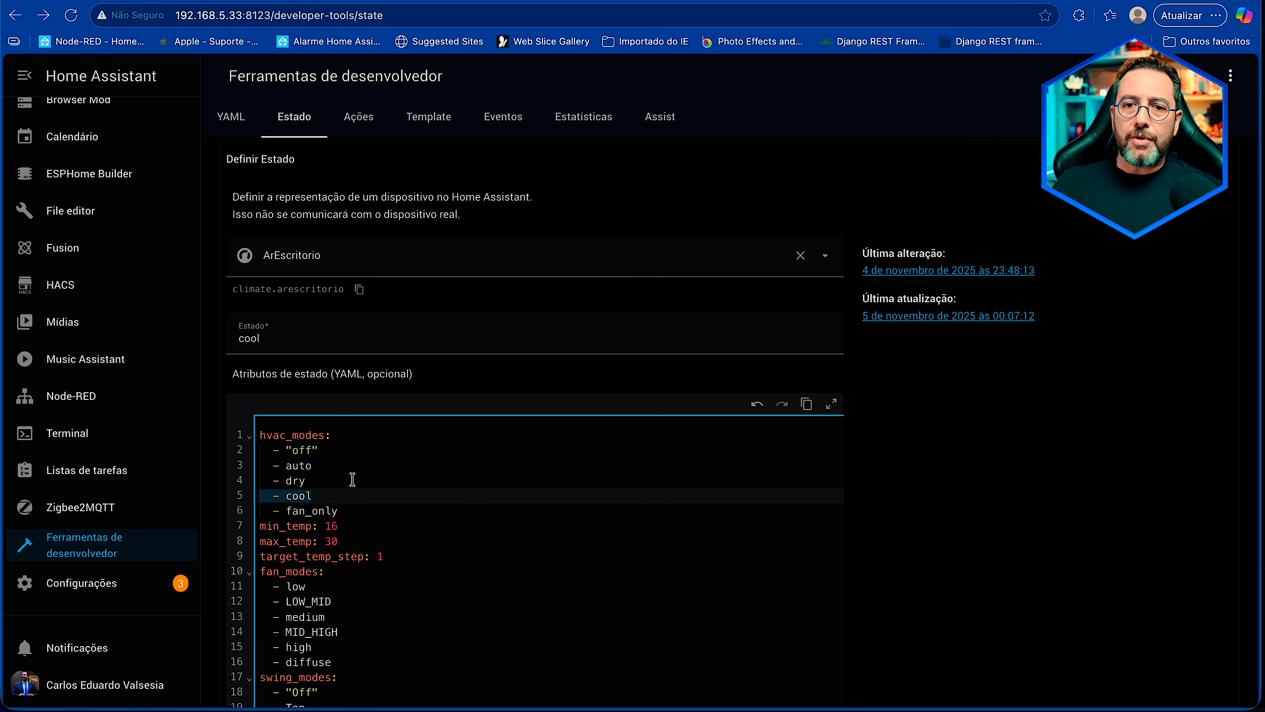
drag(341, 510, 262, 507)
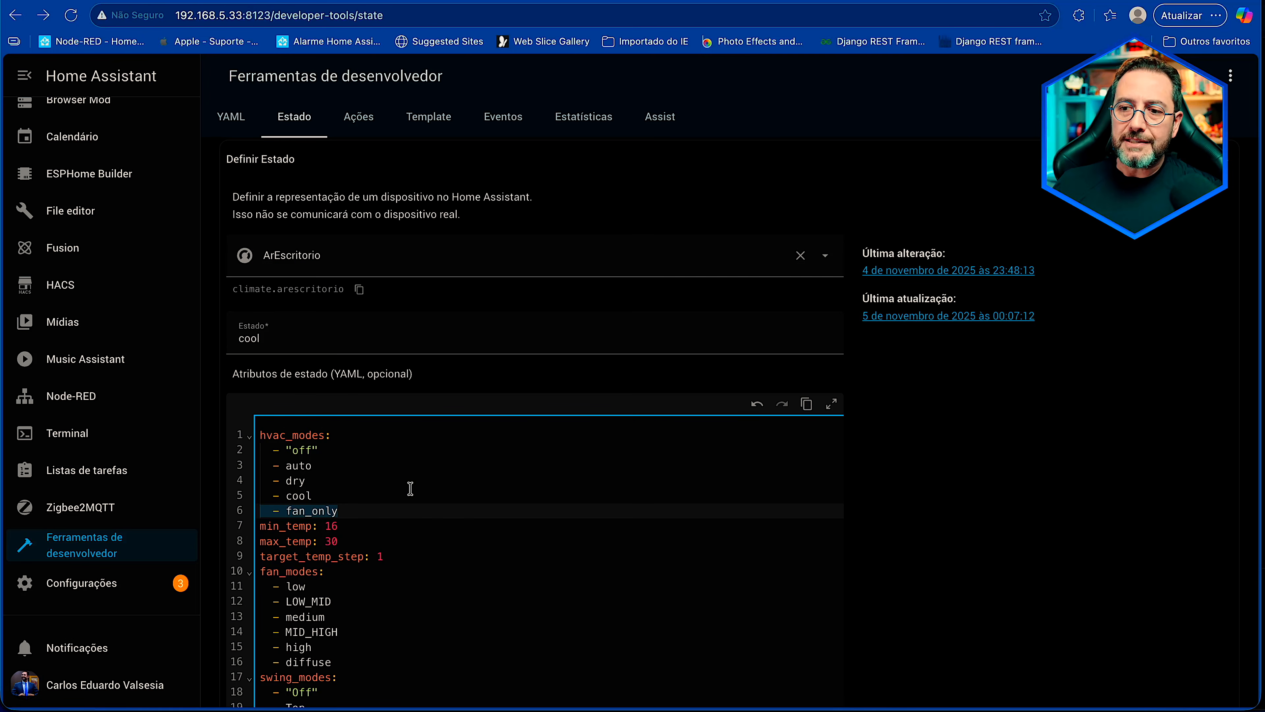
scroll(411, 485, down, 3)
click(346, 391)
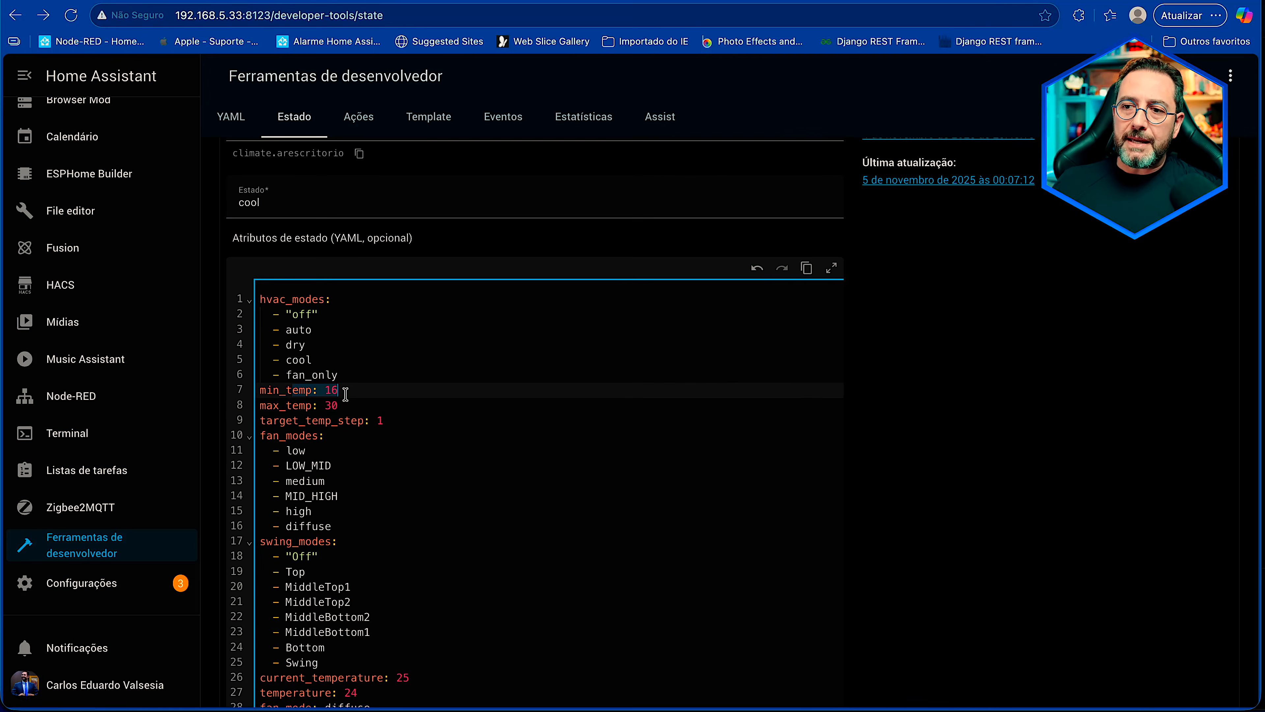
click(348, 406)
click(400, 420)
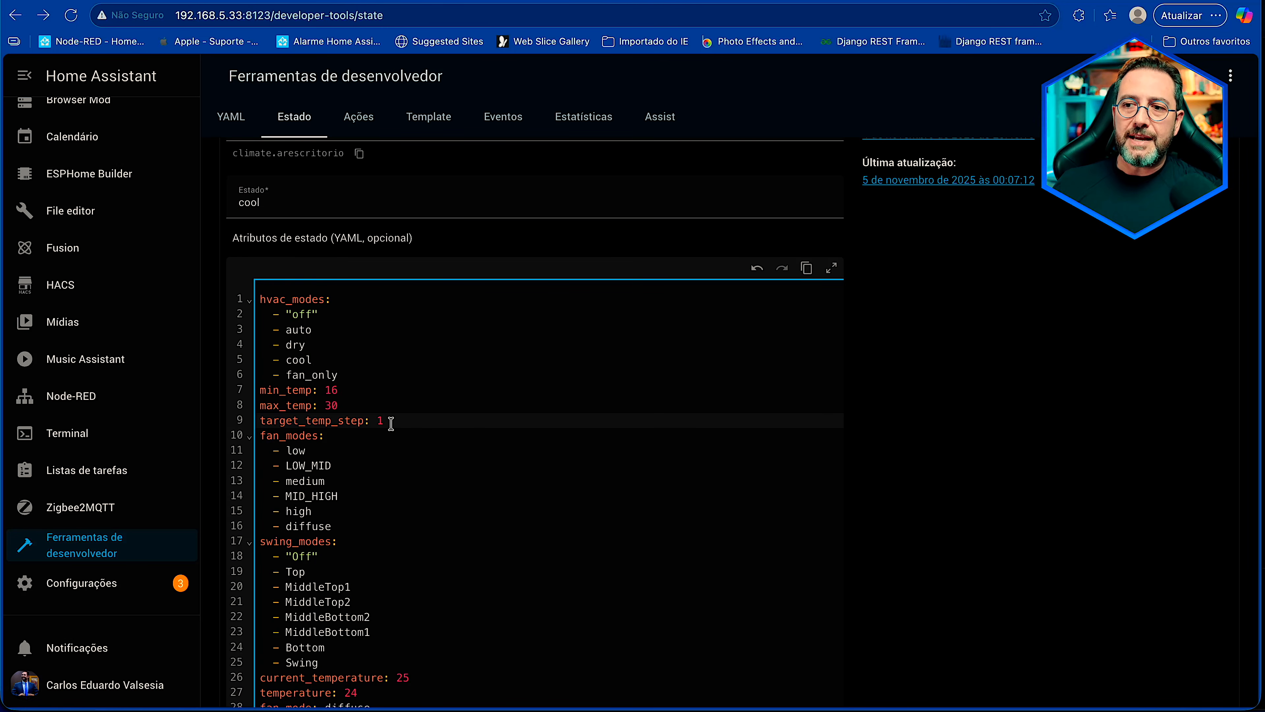
Step: Examine ArEscritorio's fan_modes and swing_modes lists and its current and target temperature attributes
drag(259, 435, 350, 520)
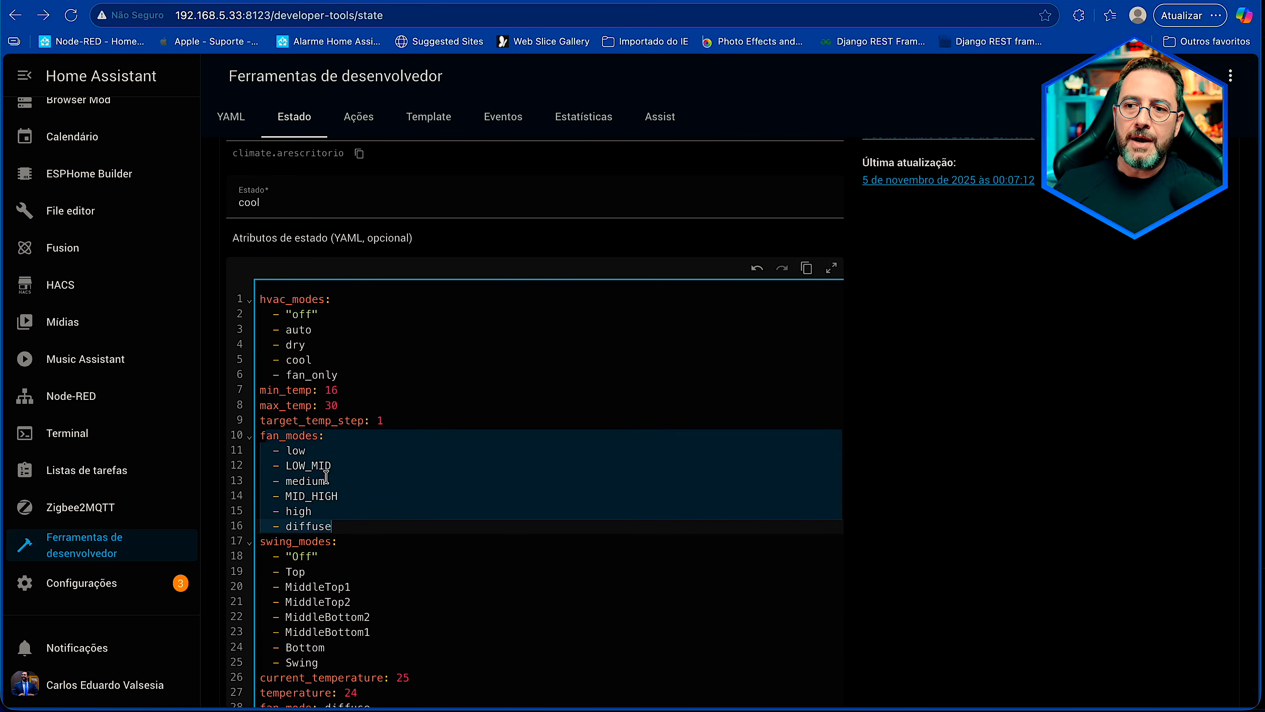
click(322, 451)
click(342, 465)
drag(343, 485, 362, 499)
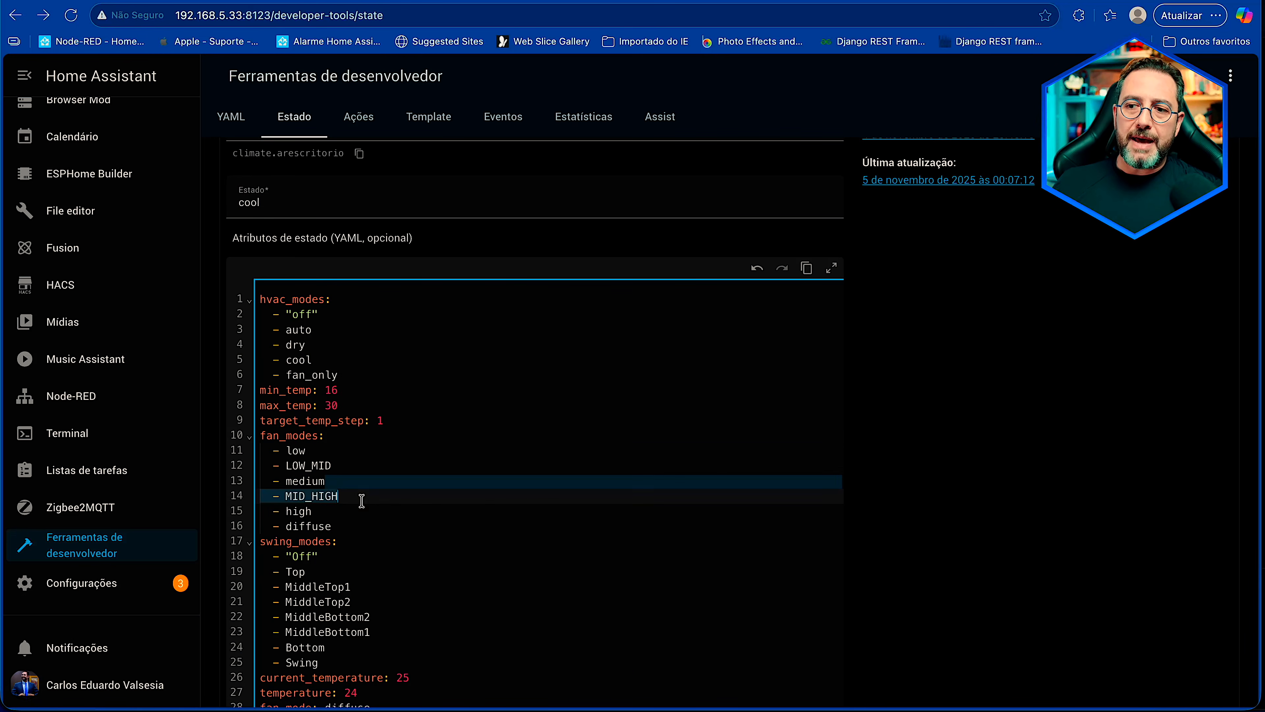
scroll(341, 515, down, 2)
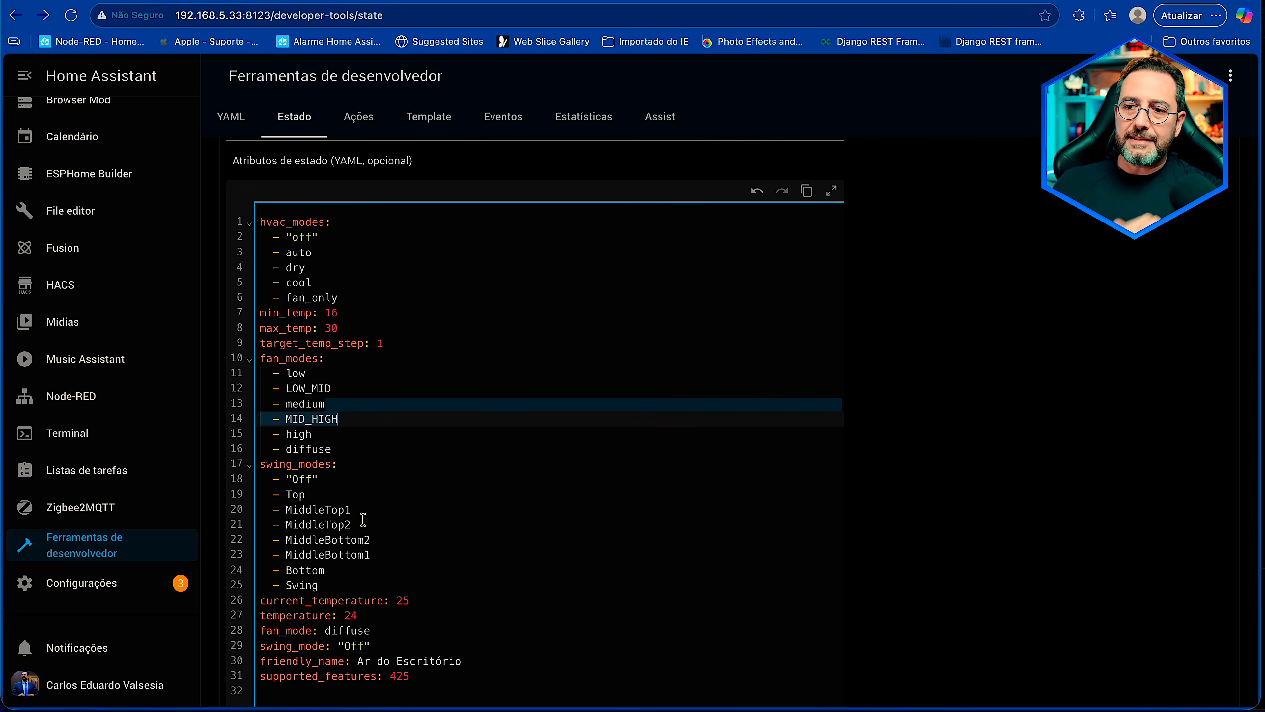
click(387, 532)
scroll(388, 526, down, 2)
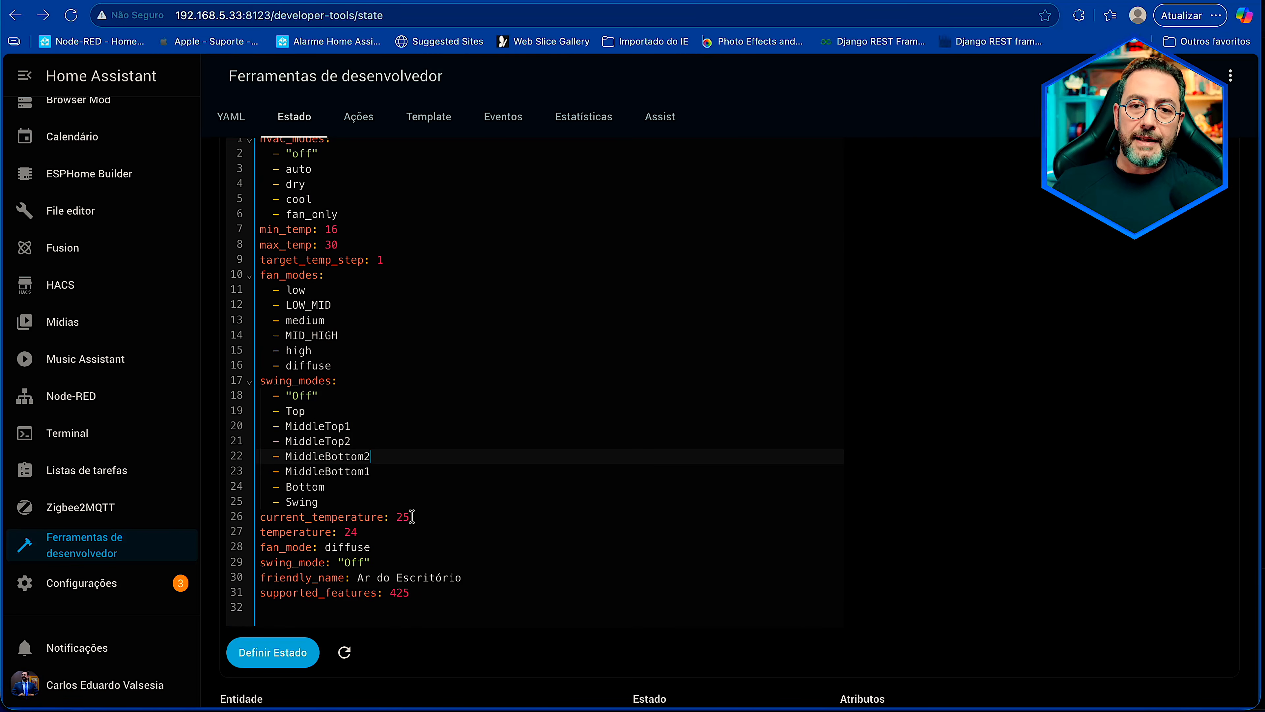
scroll(418, 517, down, 1)
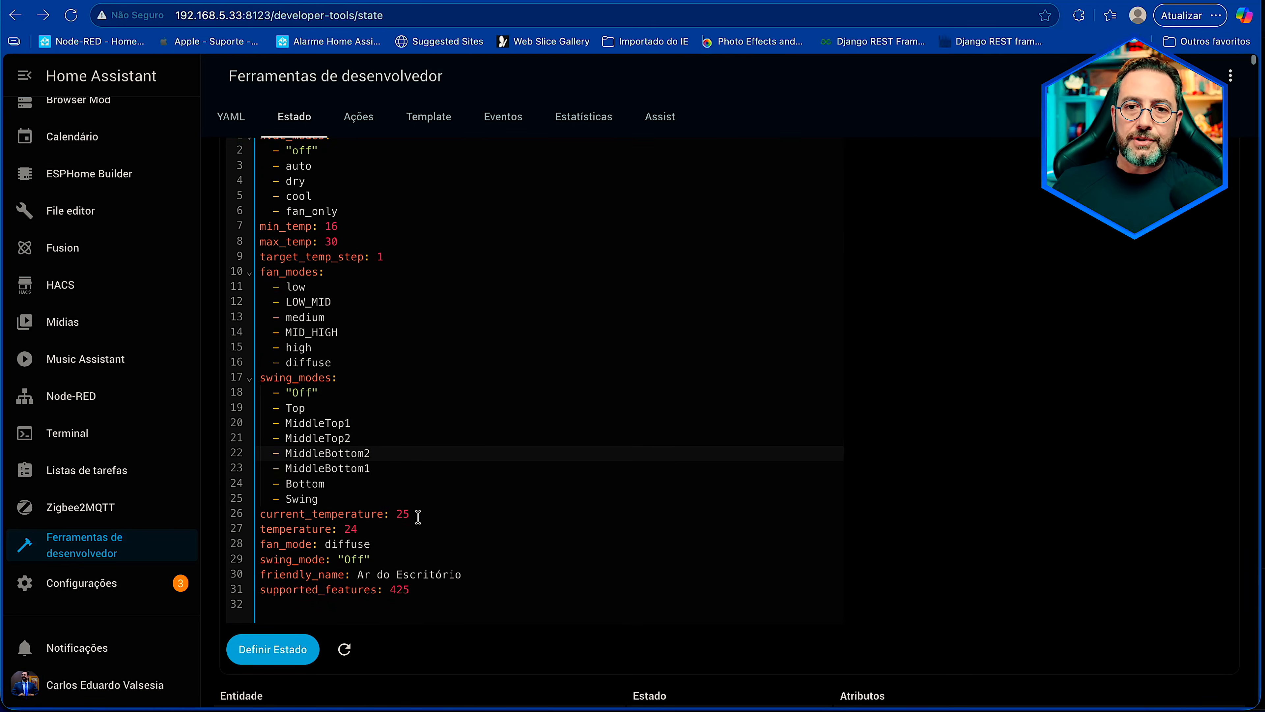
click(365, 522)
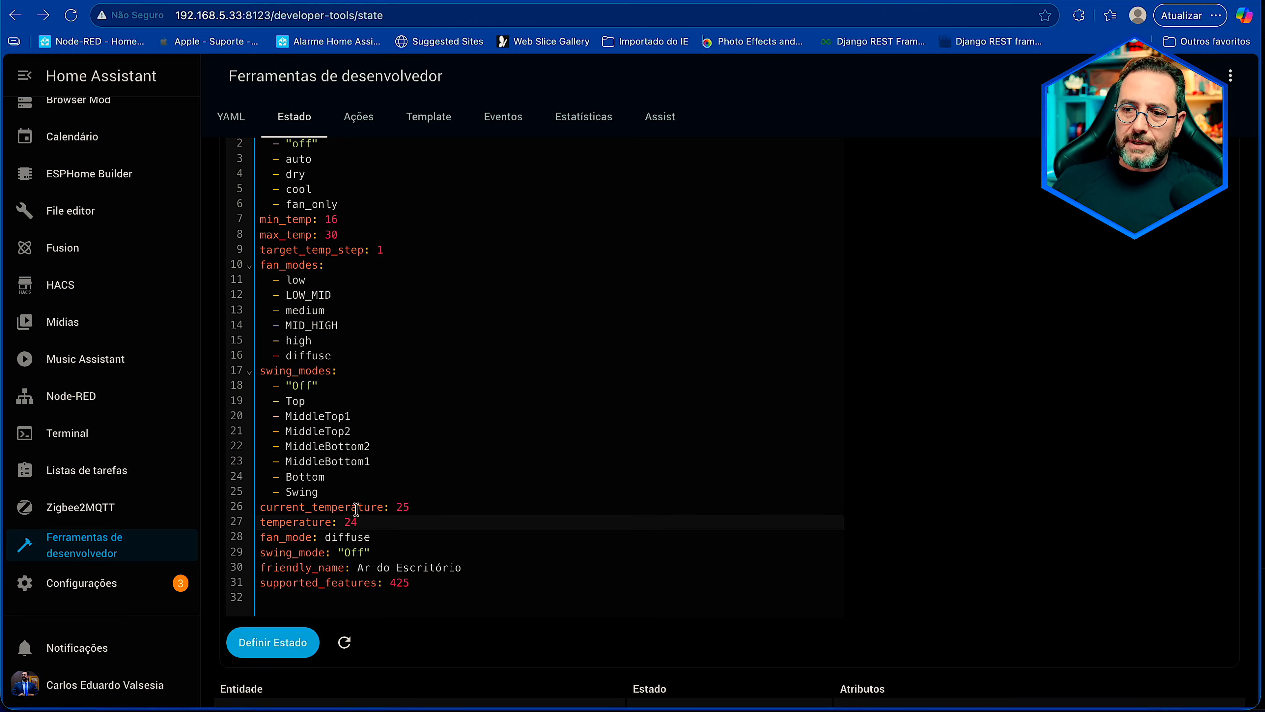
scroll(344, 506, up, 2)
scroll(331, 288, up, 3)
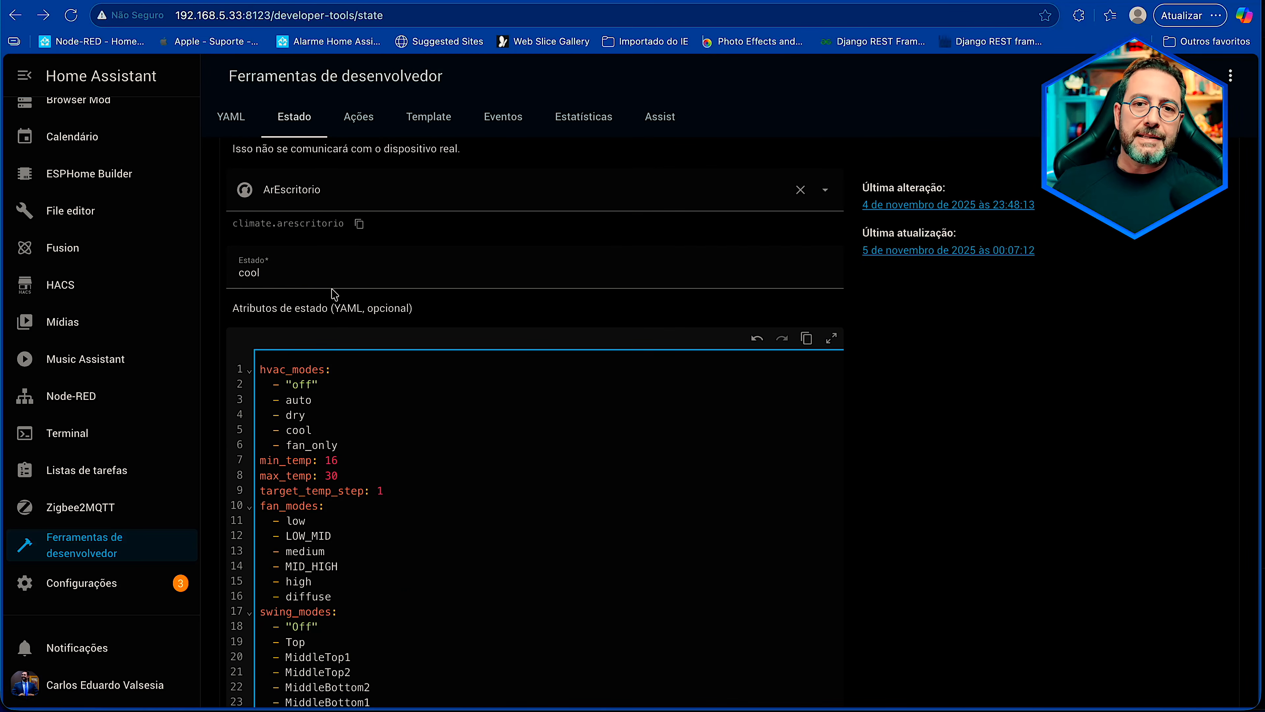
scroll(341, 270, up, 3)
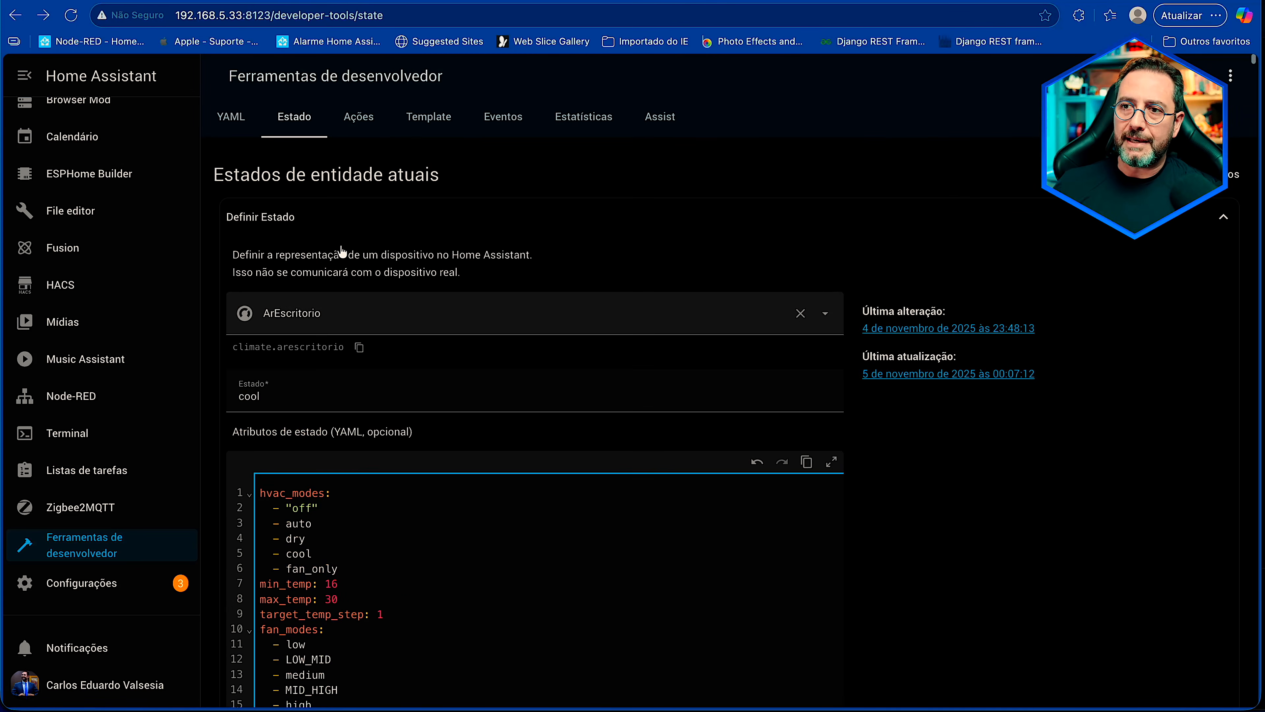
Step: Bring up the developer tool for actions, search for "interruptor" and choose the Ligar action (switch.turn_on)
click(353, 119)
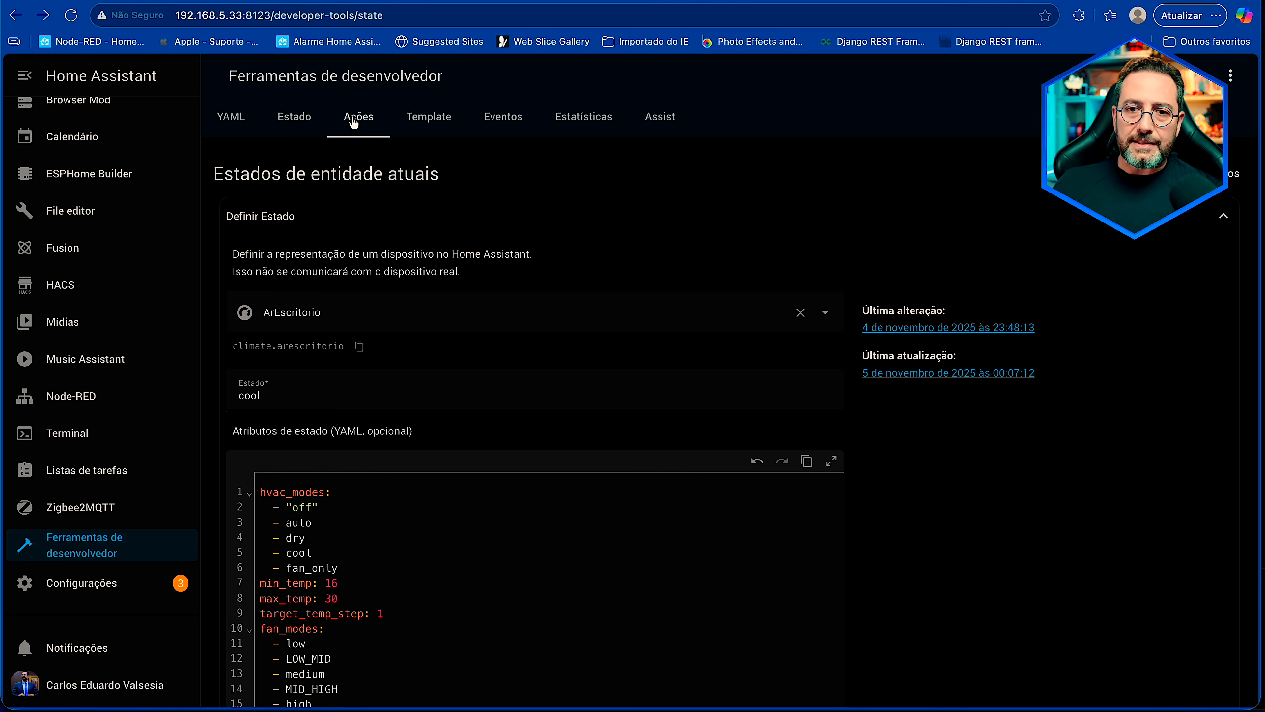
click(296, 118)
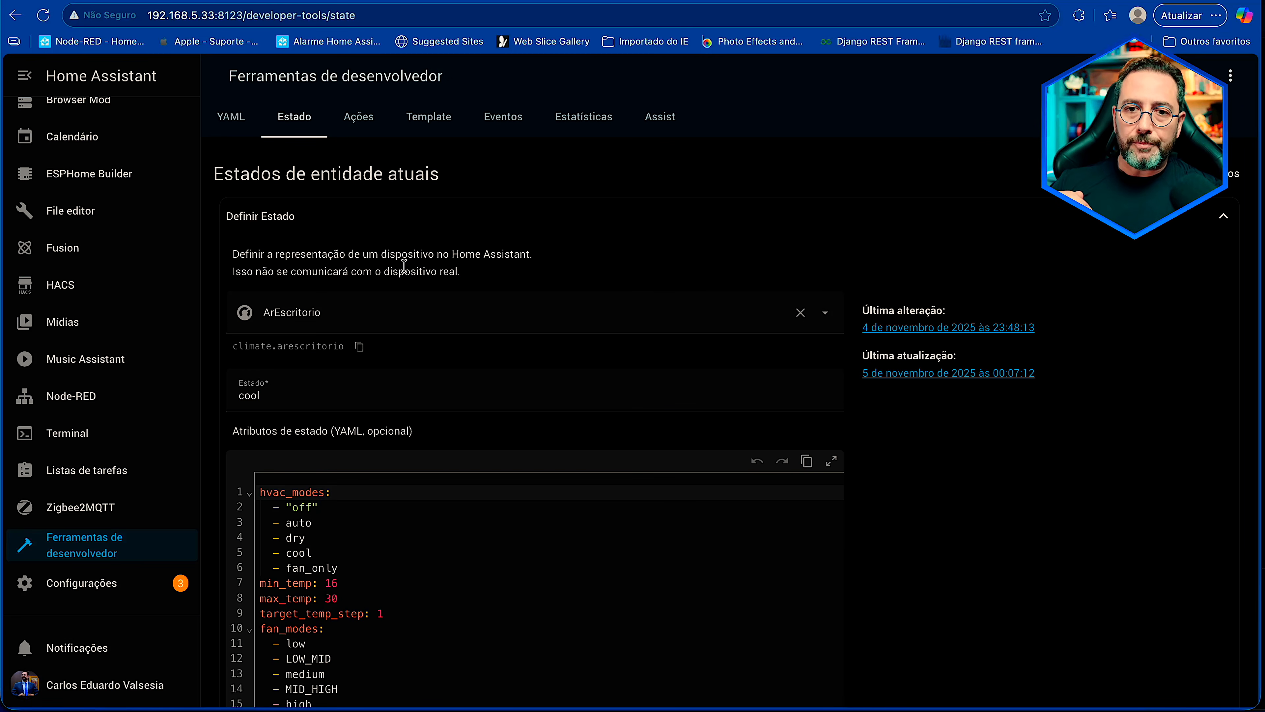
click(358, 118)
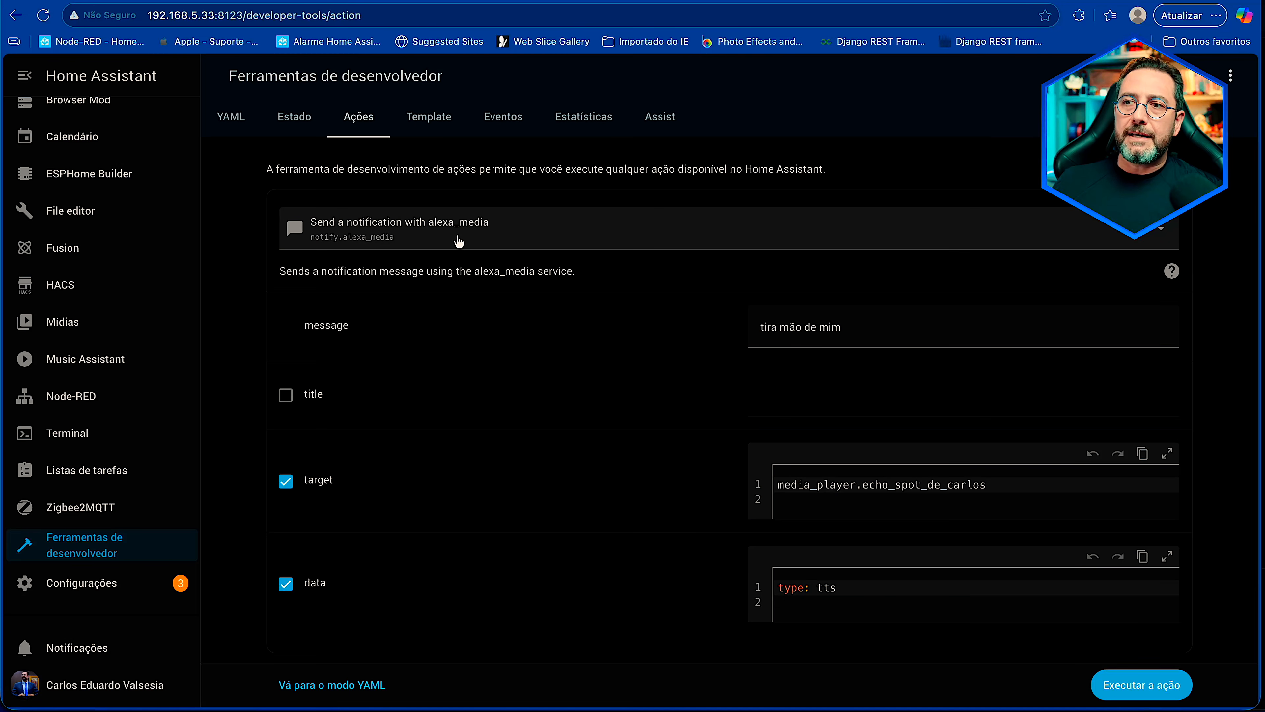
click(483, 235)
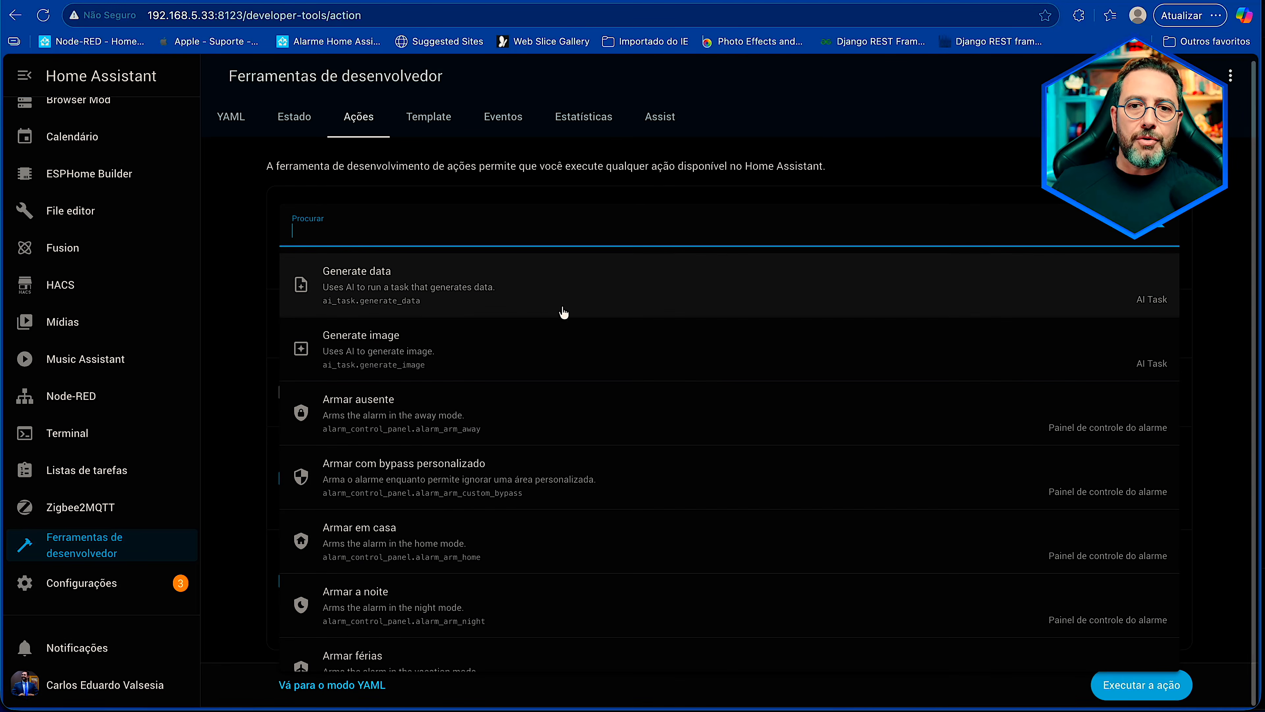
scroll(558, 319, down, 2)
scroll(417, 461, down, 4)
scroll(418, 461, down, 9)
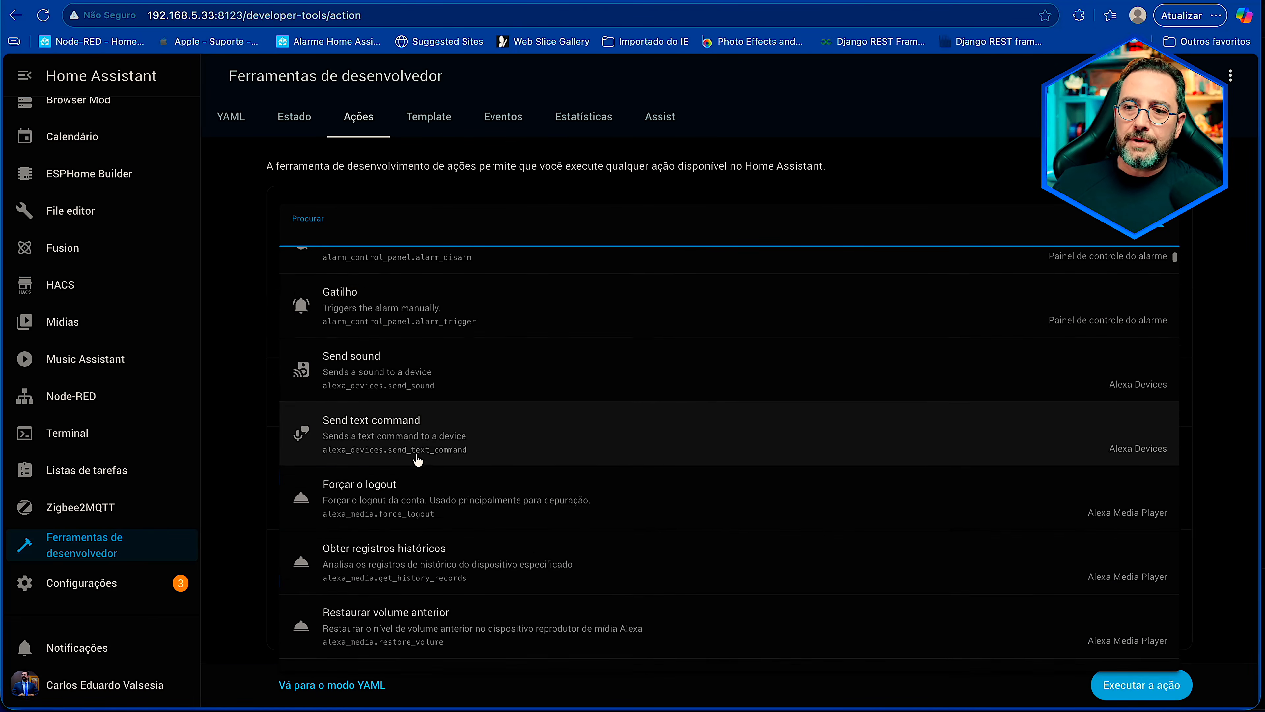
scroll(417, 461, down, 9)
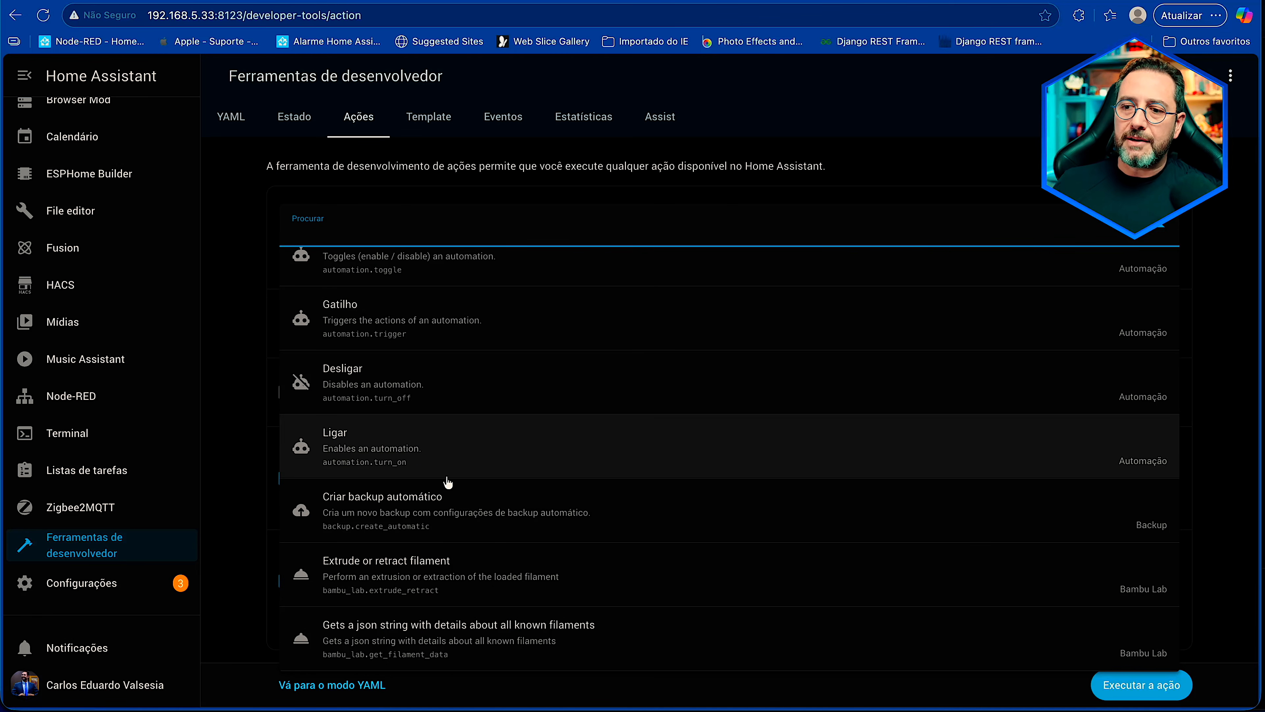
text(interruptor)
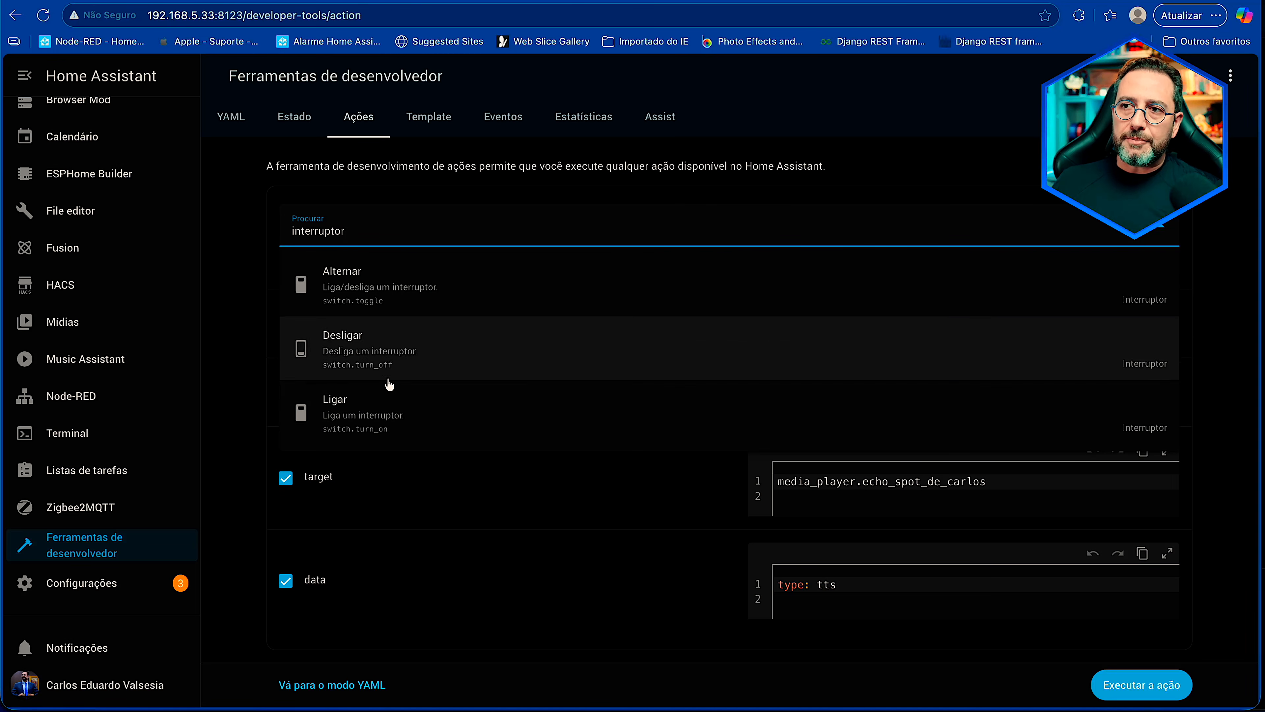
click(380, 432)
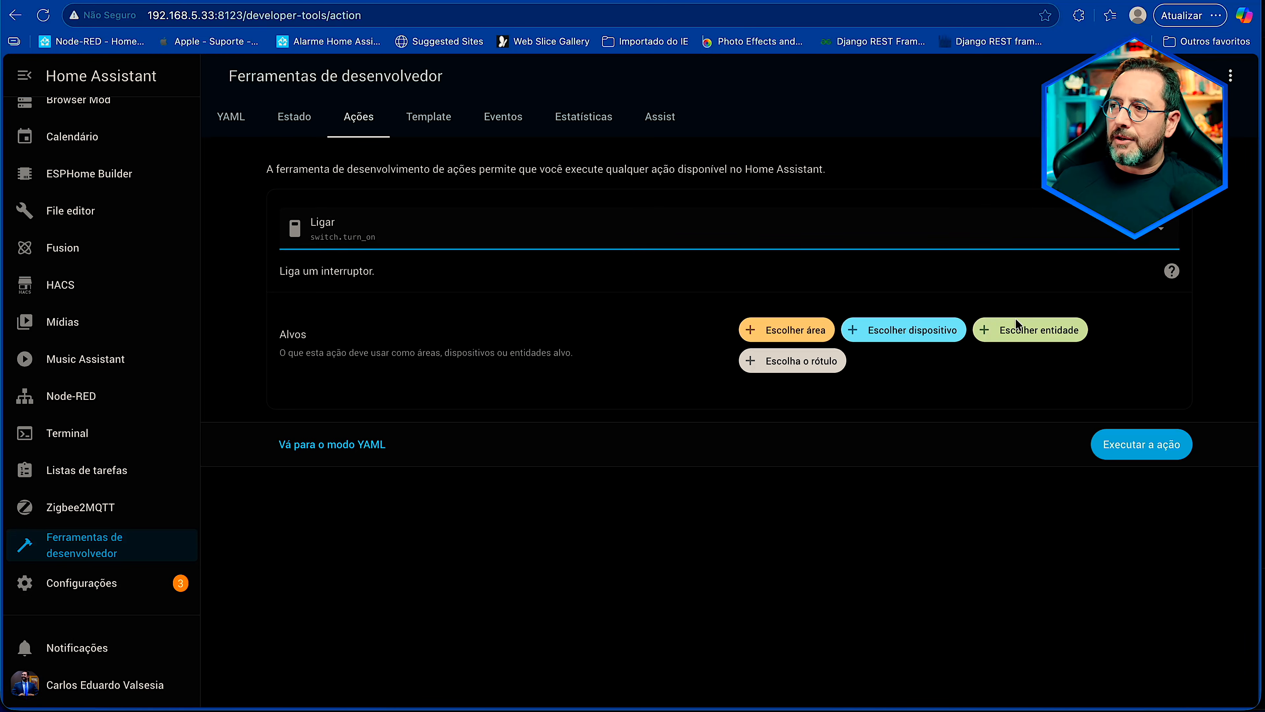
click(1024, 330)
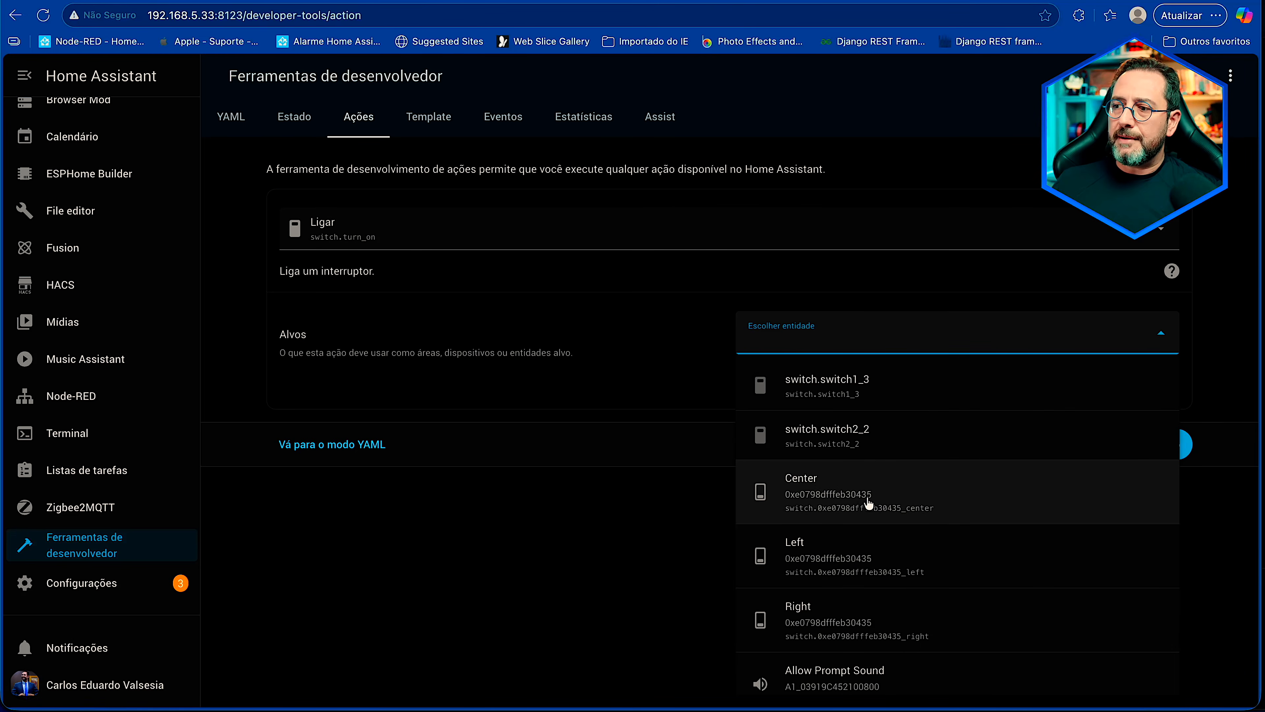
scroll(875, 503, down, 3)
scroll(866, 502, down, 3)
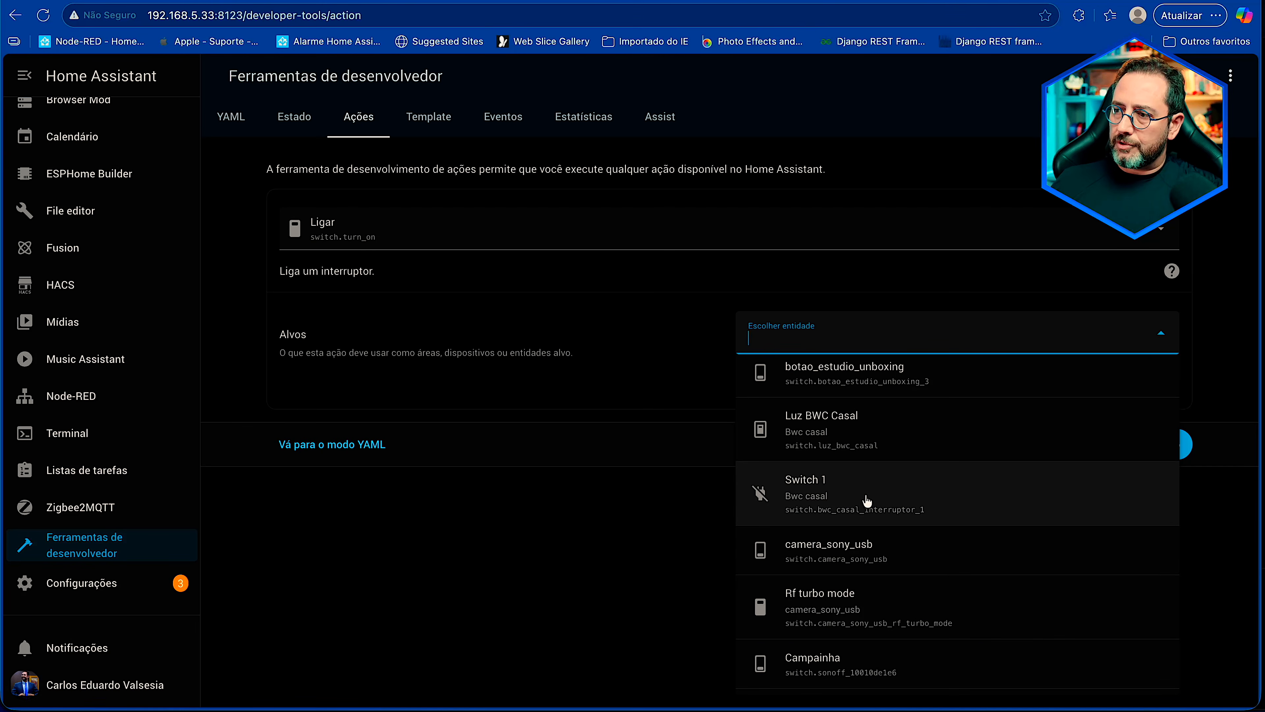
click(866, 432)
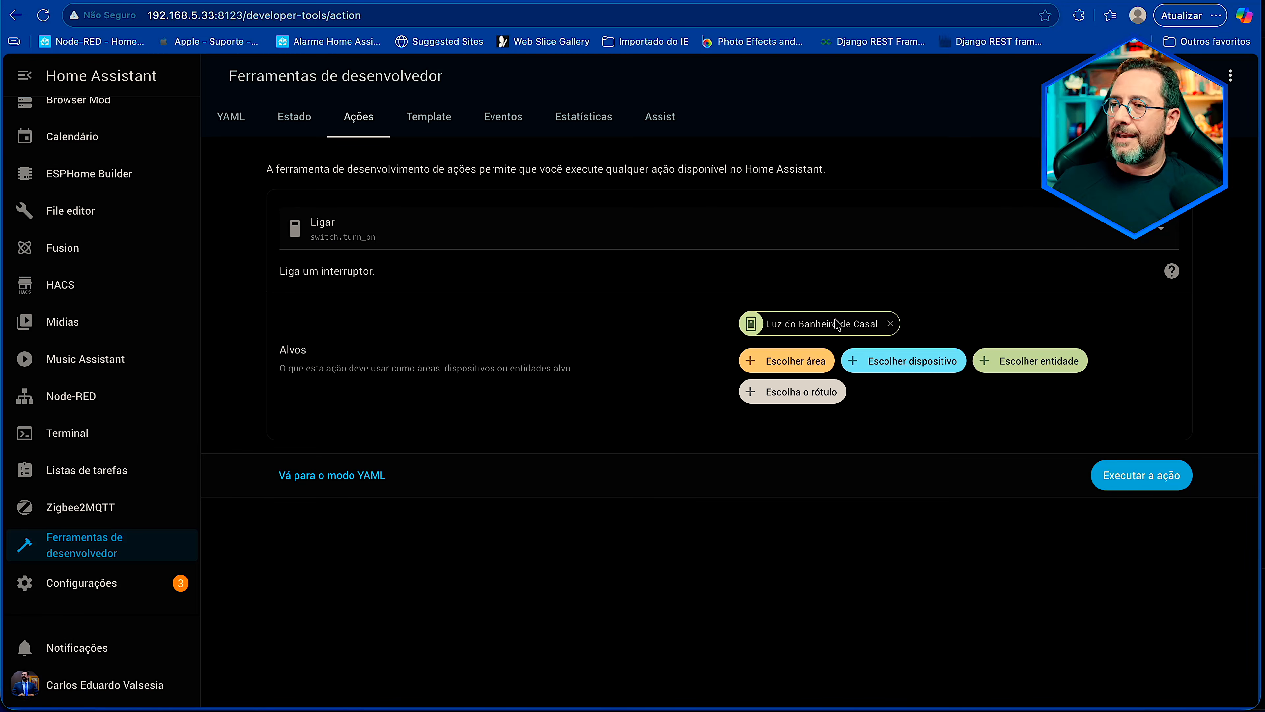
click(889, 324)
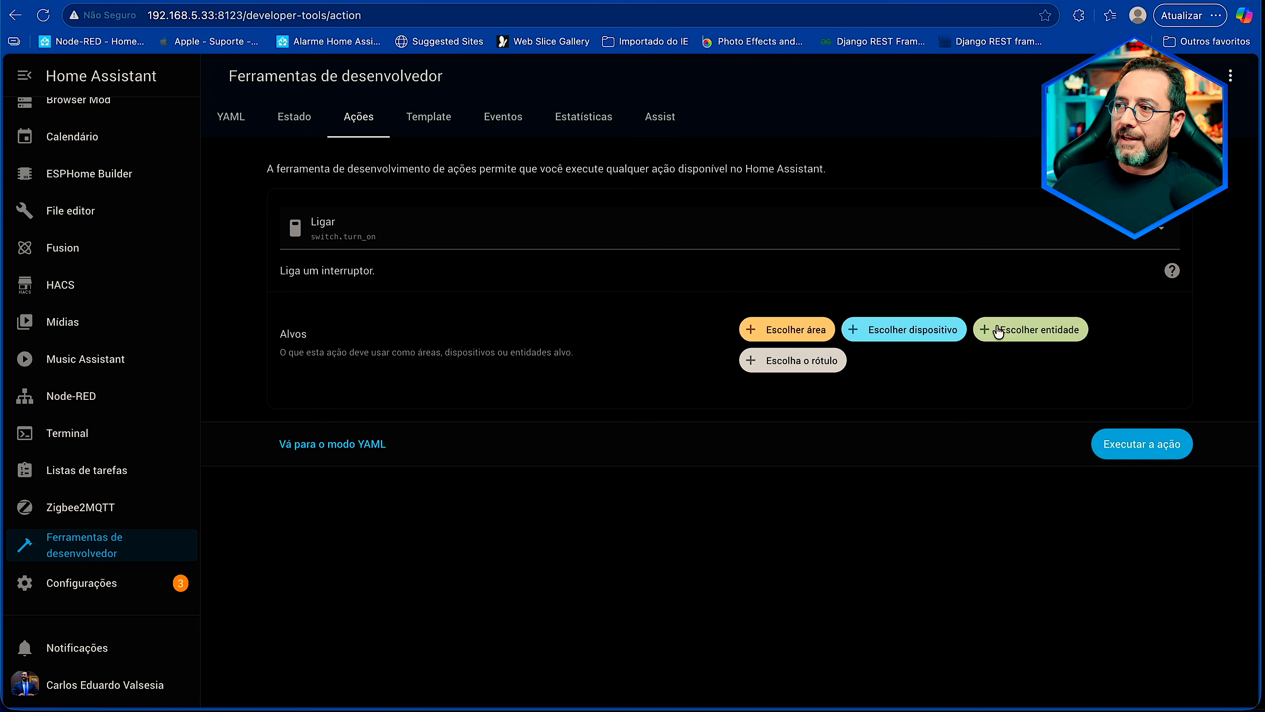
Step: Target the Luz Escritorio entity with the switch.turn_on action and execute it
click(979, 329)
text(luz escr)
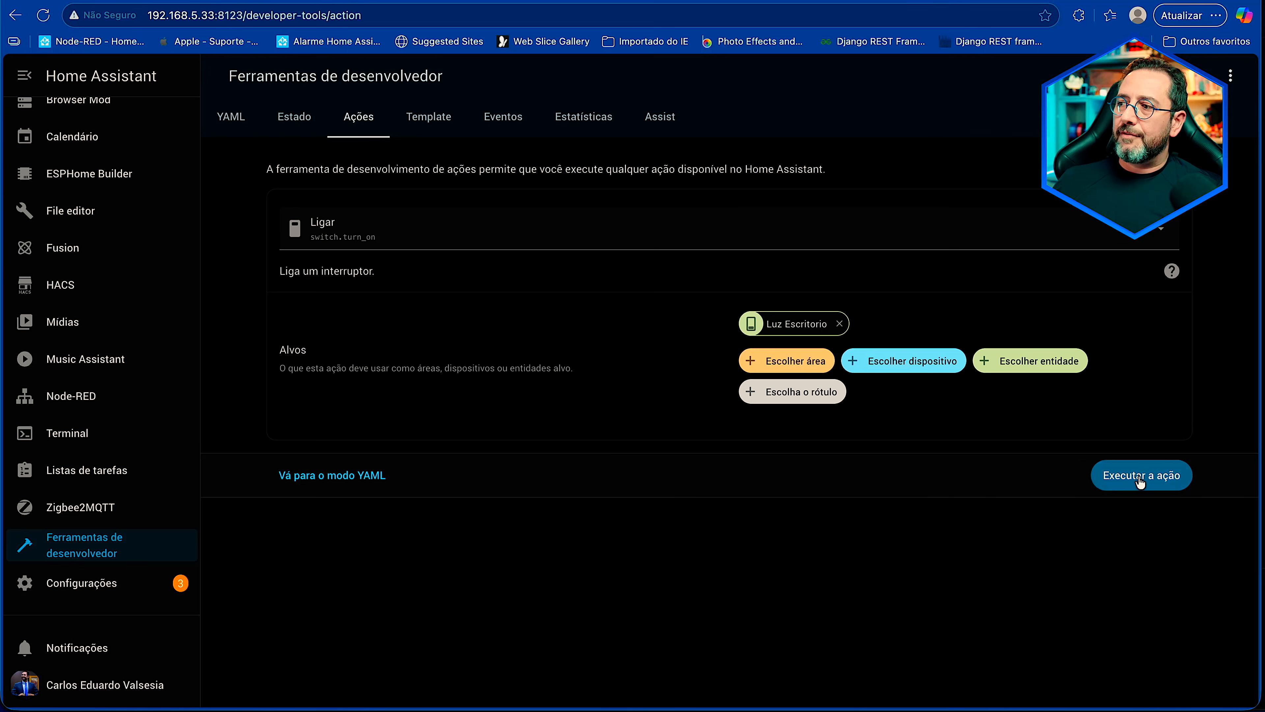
click(1140, 482)
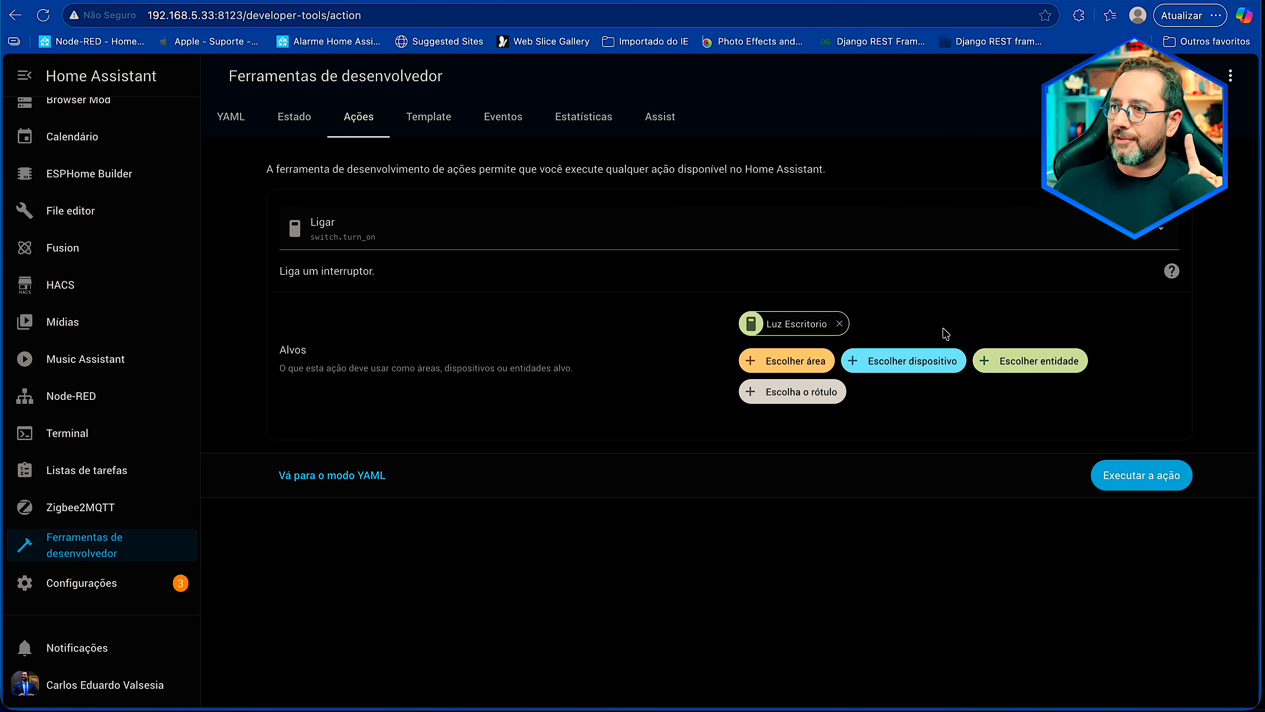
Step: Change the action to Desligar (switch.turn_off), searching for "desligar int", and execute it on Luz Escritorio
click(827, 238)
text(desligar int)
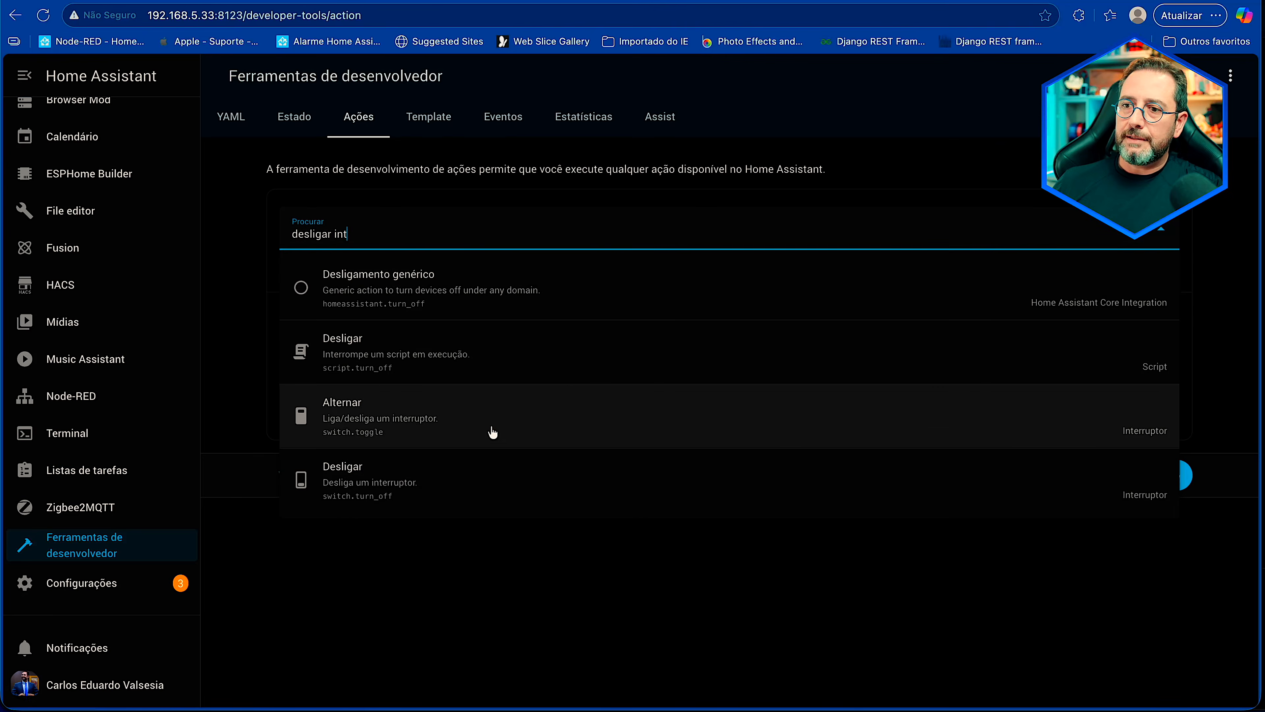
click(498, 478)
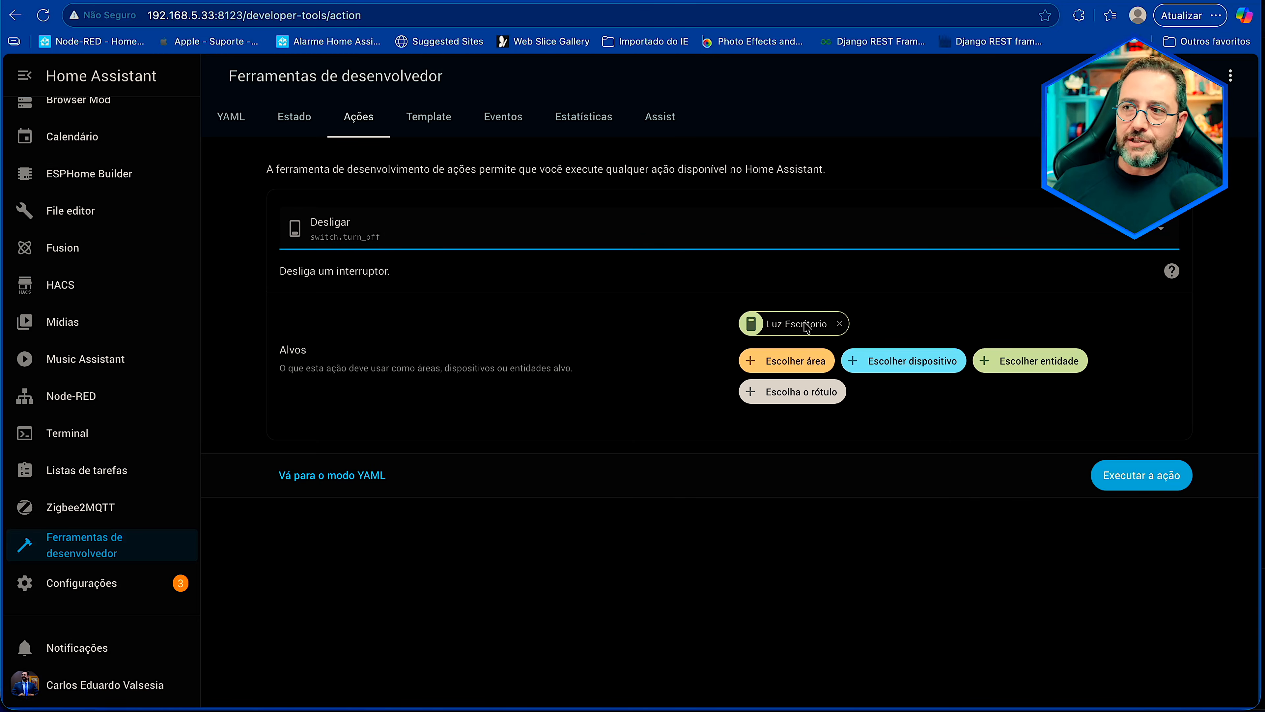
click(1145, 486)
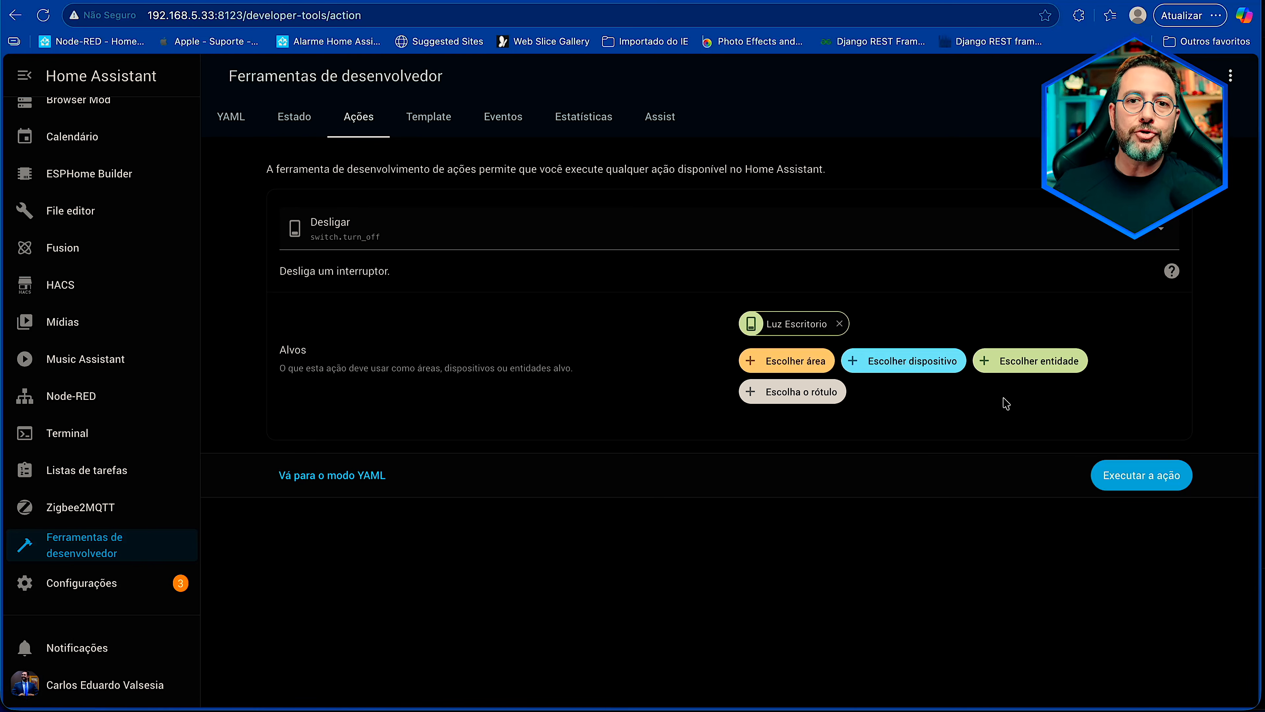
Step: Go to the automations list and create a new empty automation from scratch
click(139, 588)
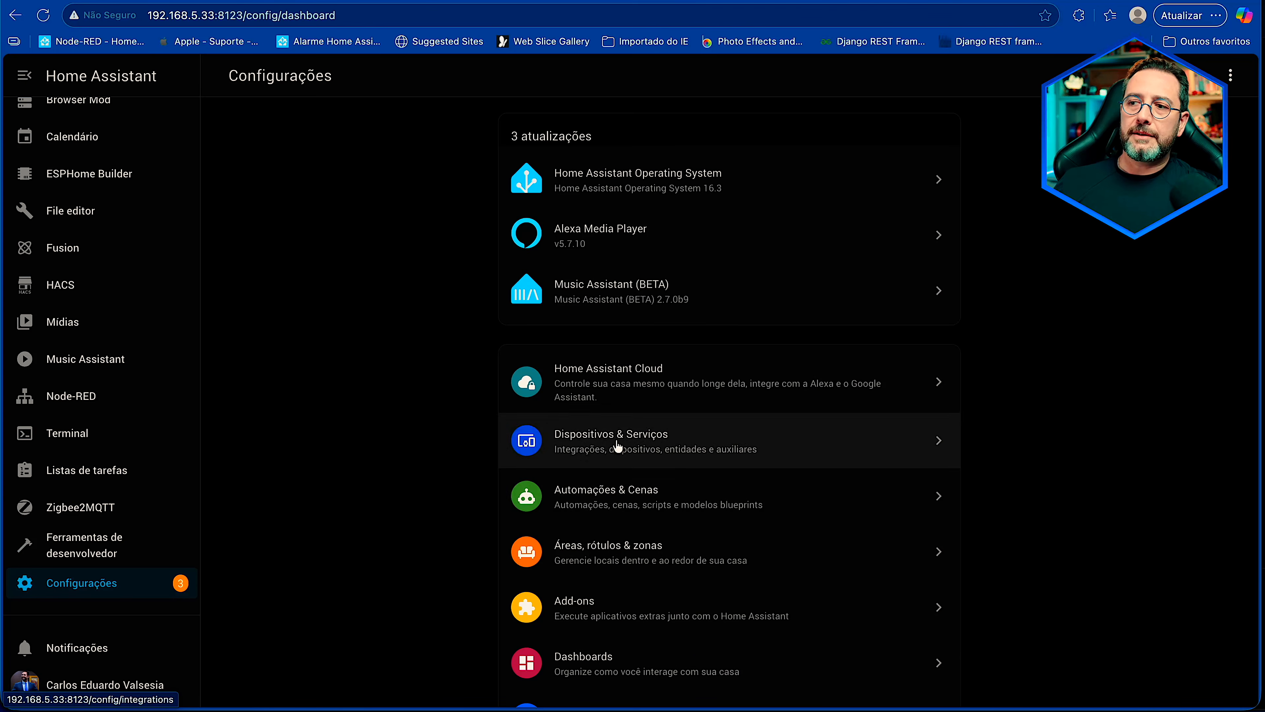
click(618, 490)
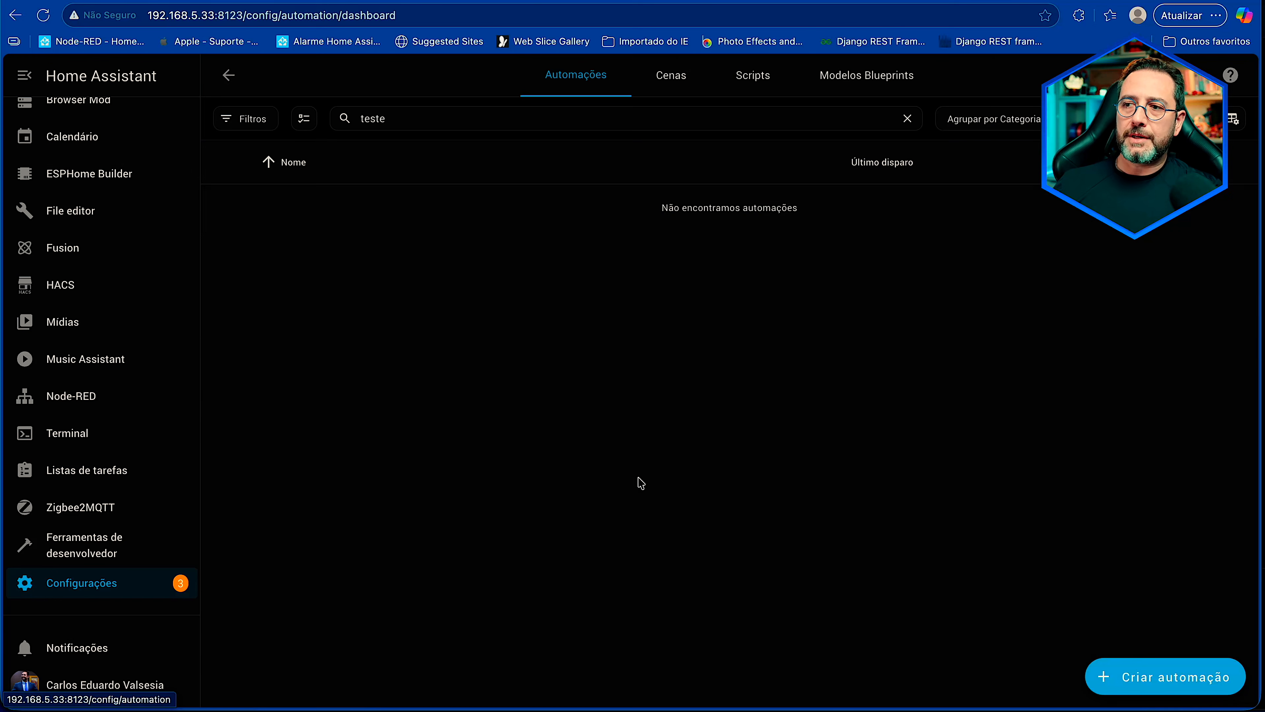
click(1156, 687)
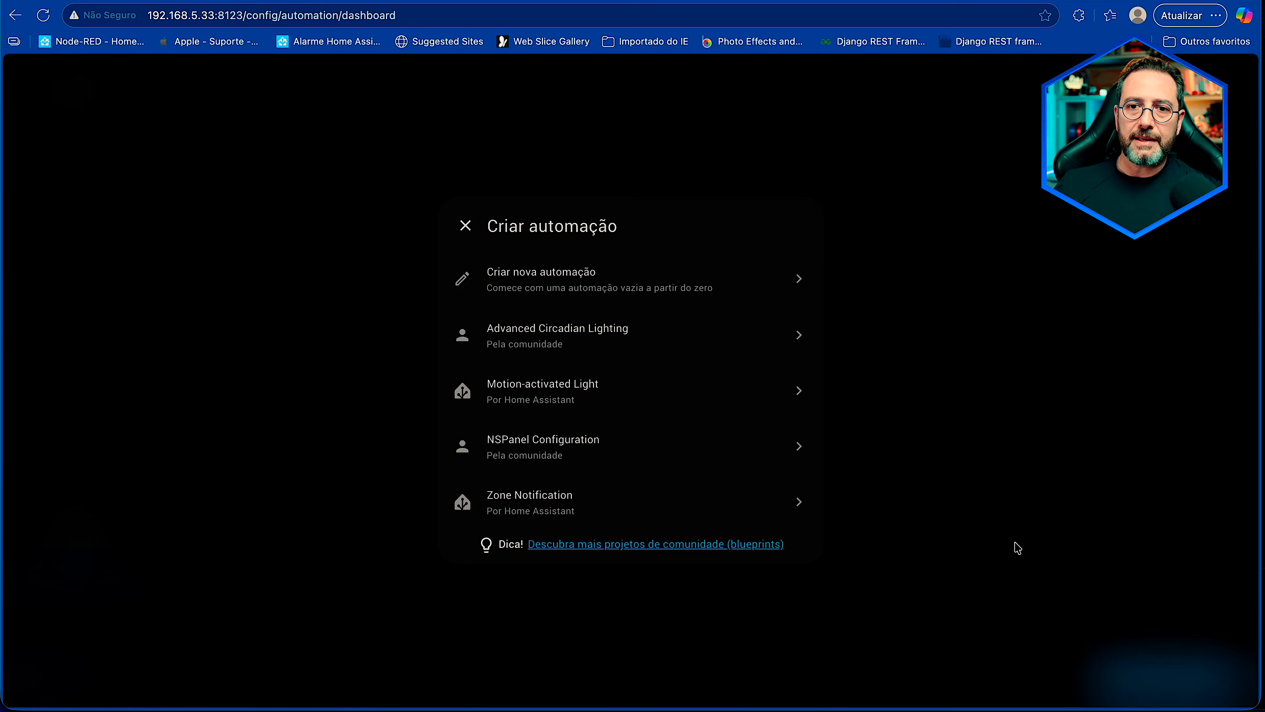
click(597, 286)
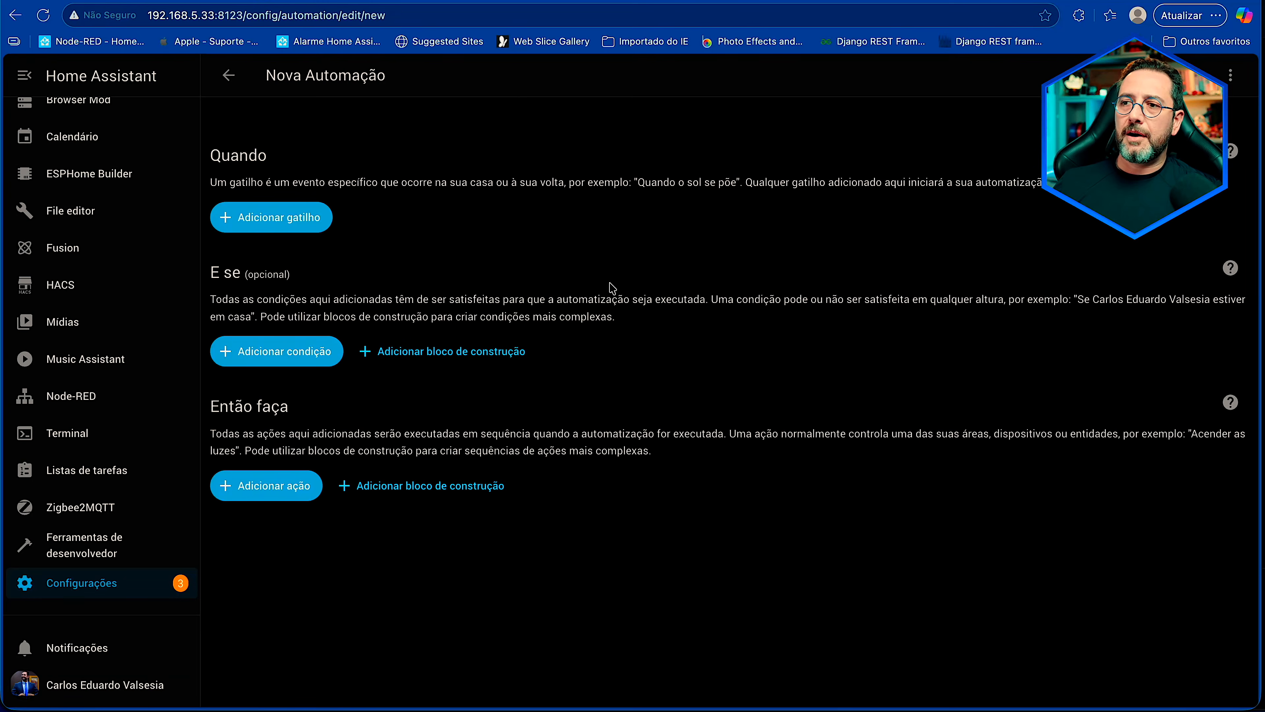
Step: Add a Sol trigger for sunrise to the new automation with an offset of 00:30:00
click(284, 223)
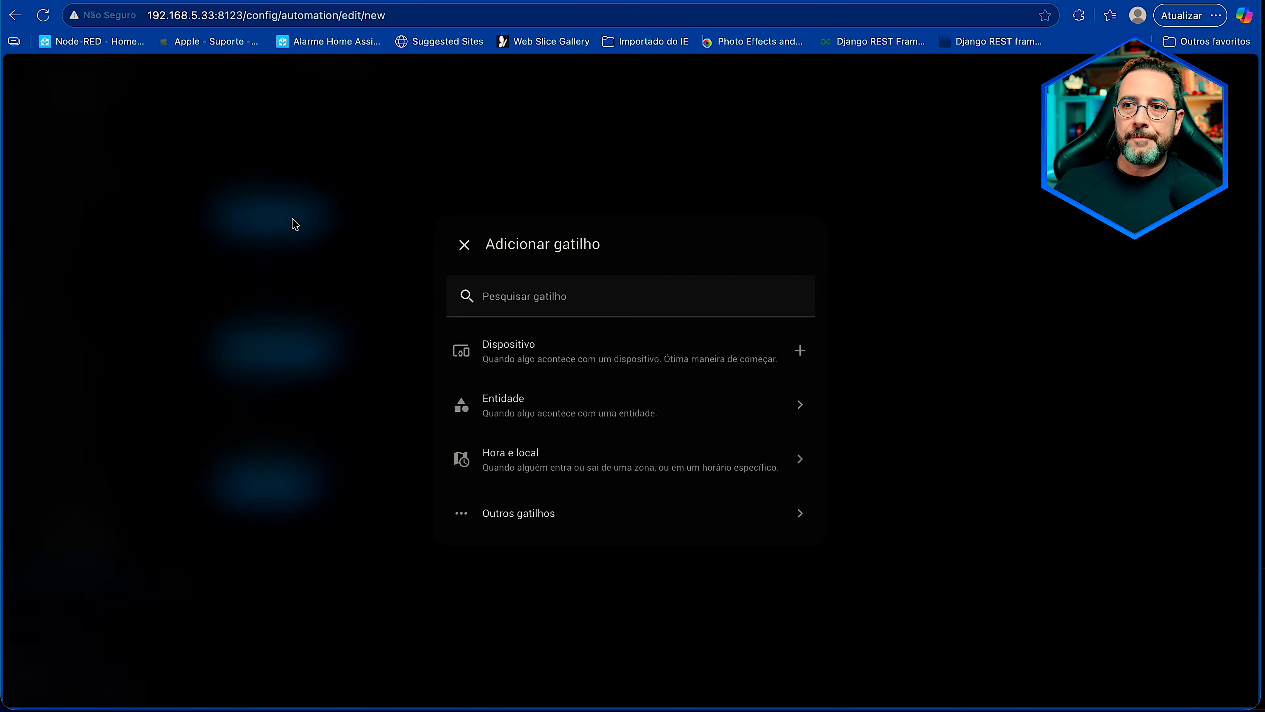
text(sol)
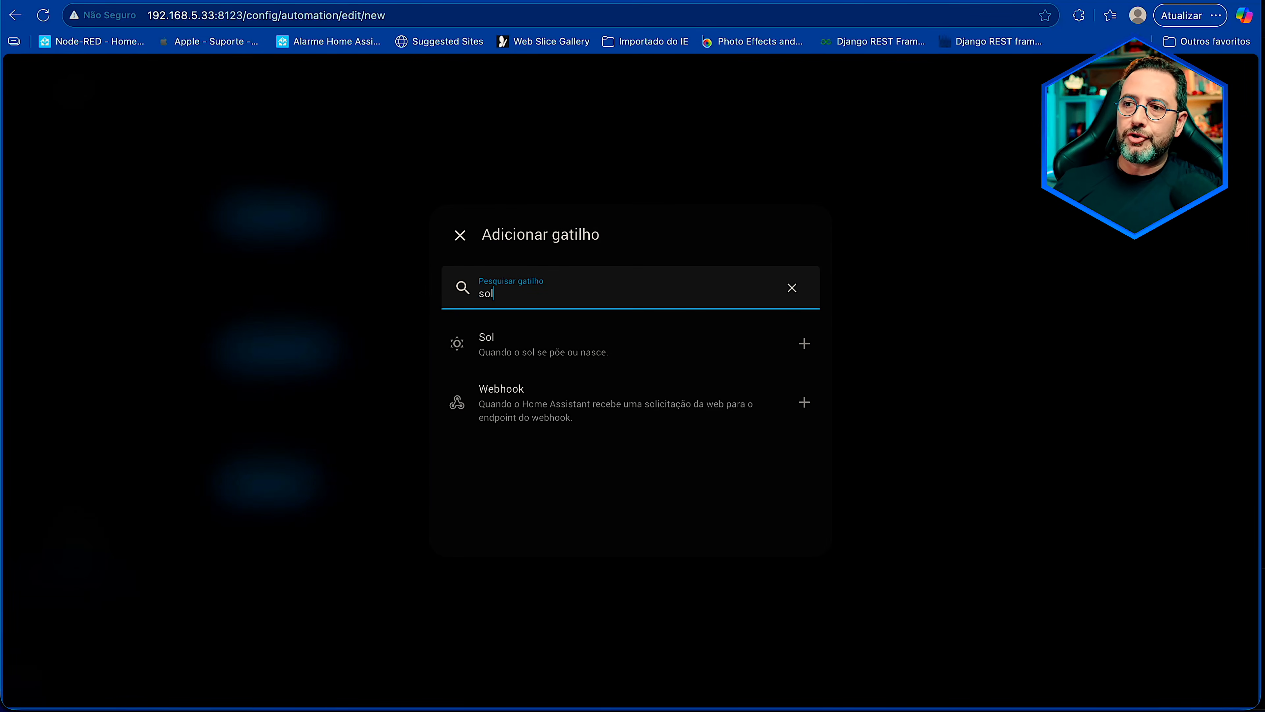
click(520, 338)
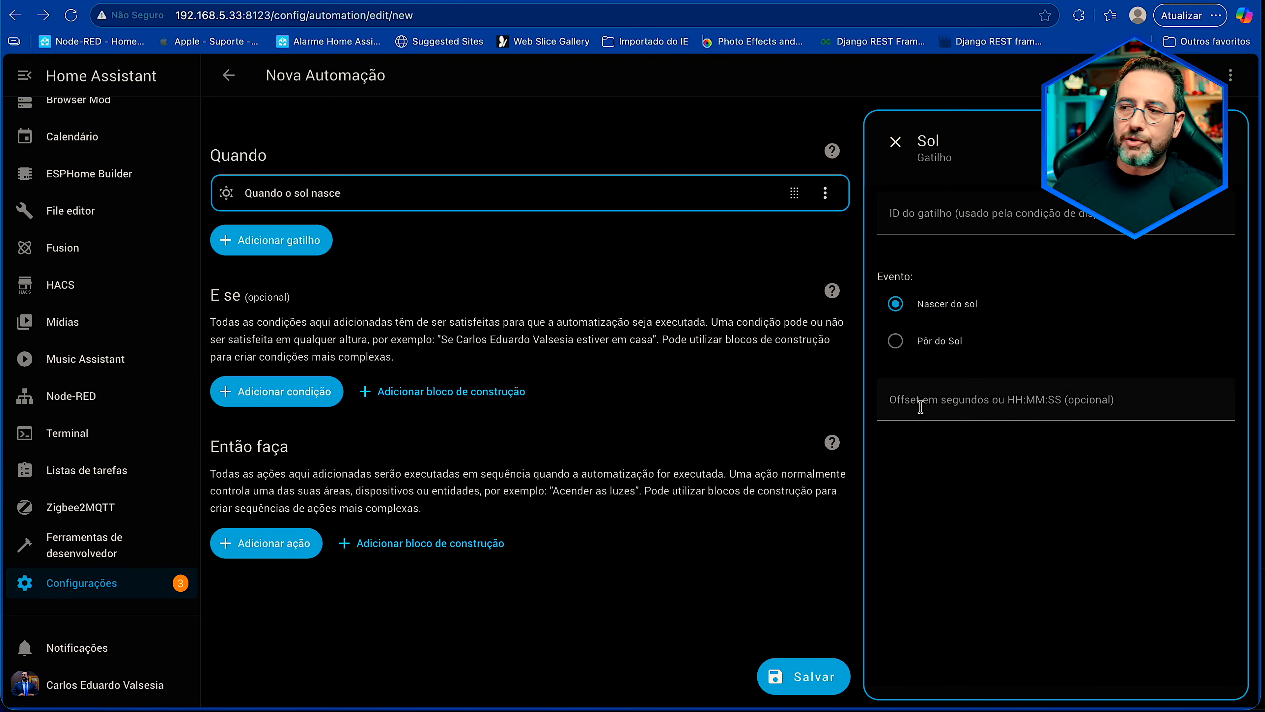
click(935, 402)
text(00:30:00)
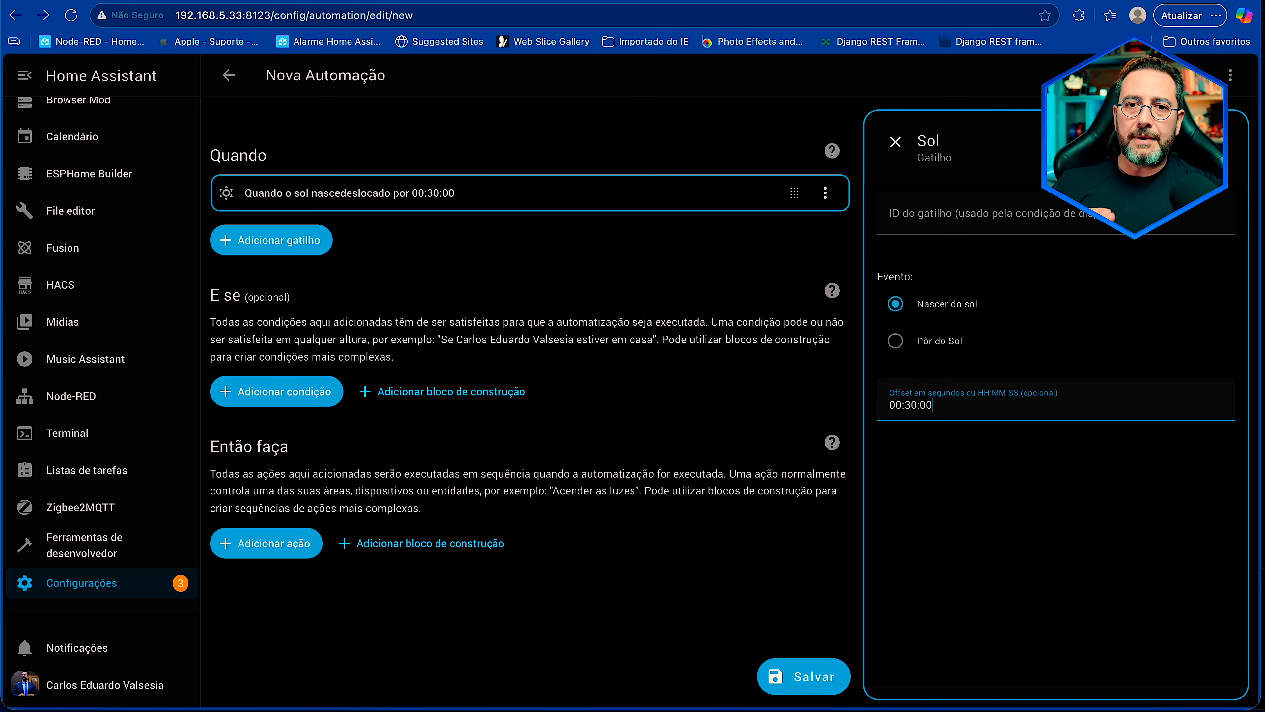
Step: Set the sunrise trigger's offset to -00:30:00 and close its settings
click(892, 405)
text(-)
key(BackSpace)
key(Home)
text(-)
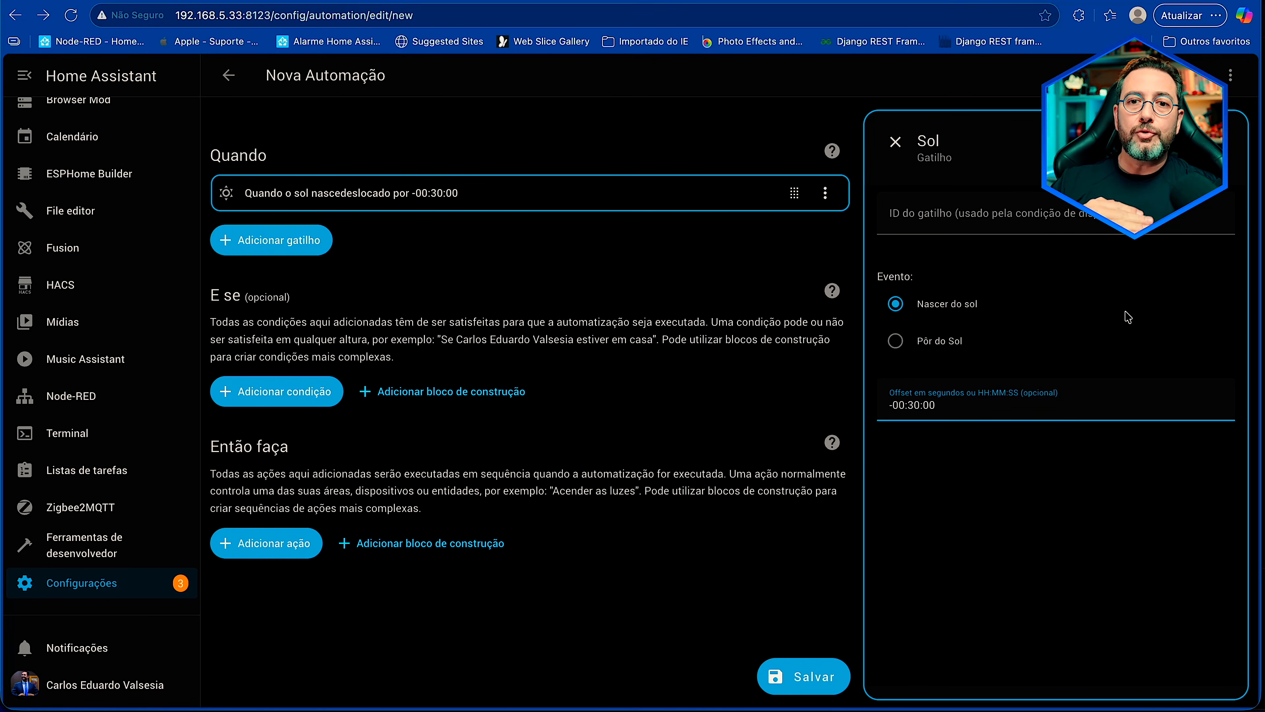
click(1126, 312)
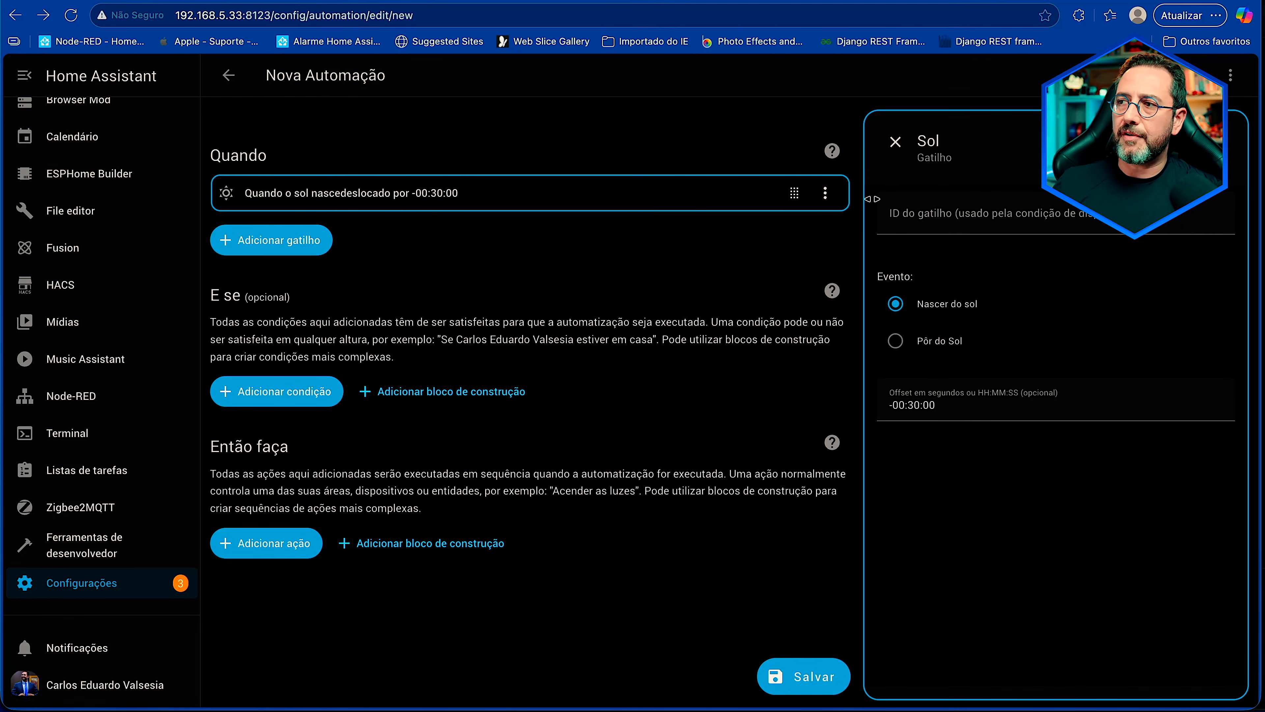
click(895, 142)
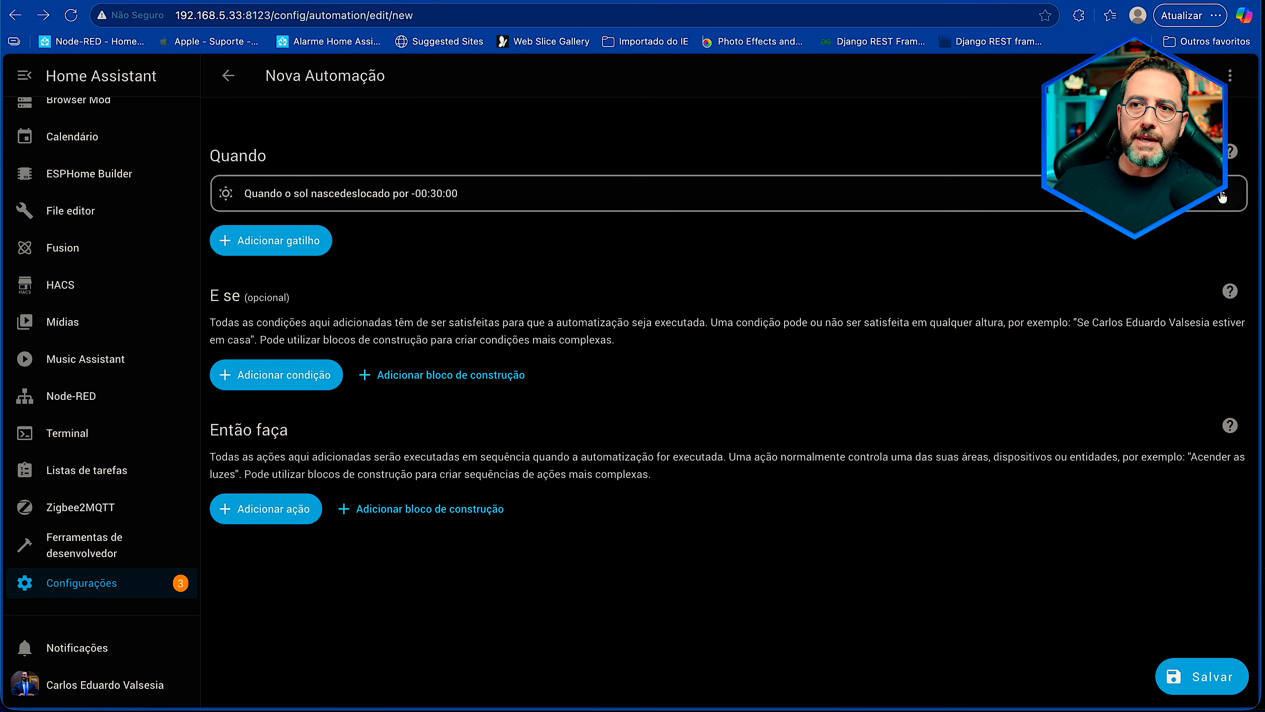
Step: Delete the sunrise trigger from the automation and confirm the deletion
click(1221, 195)
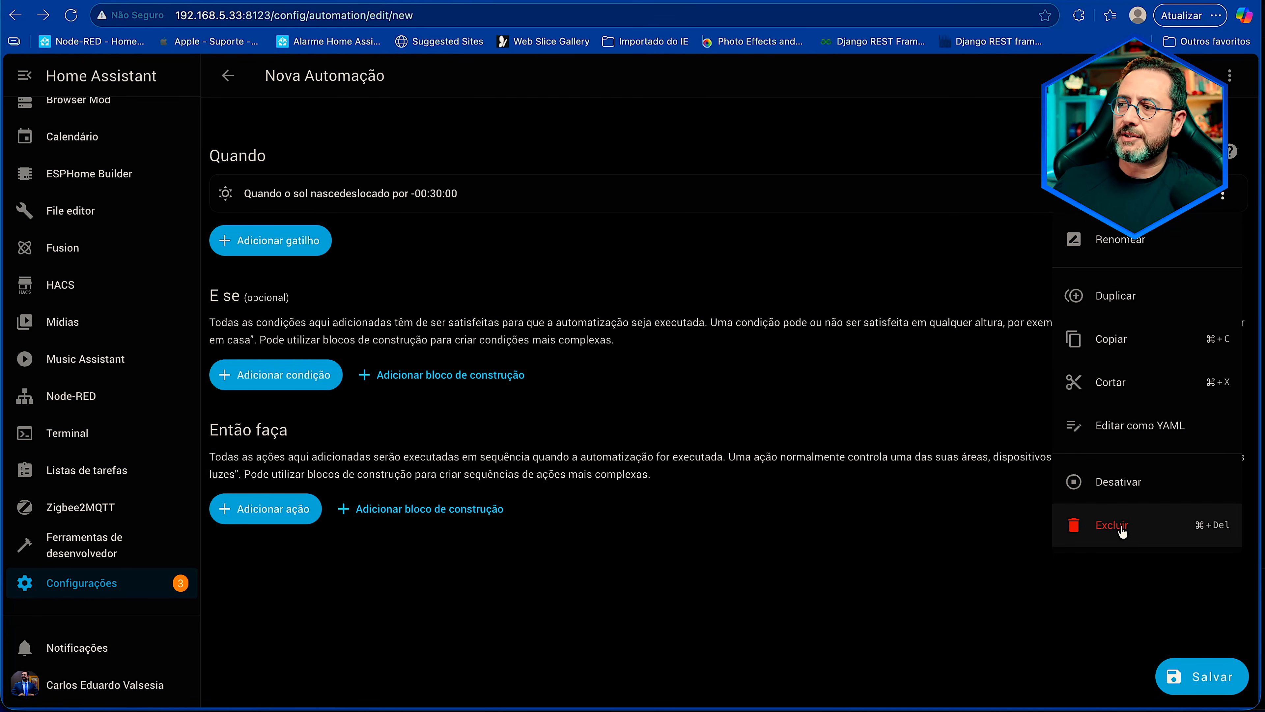
click(1116, 541)
click(714, 421)
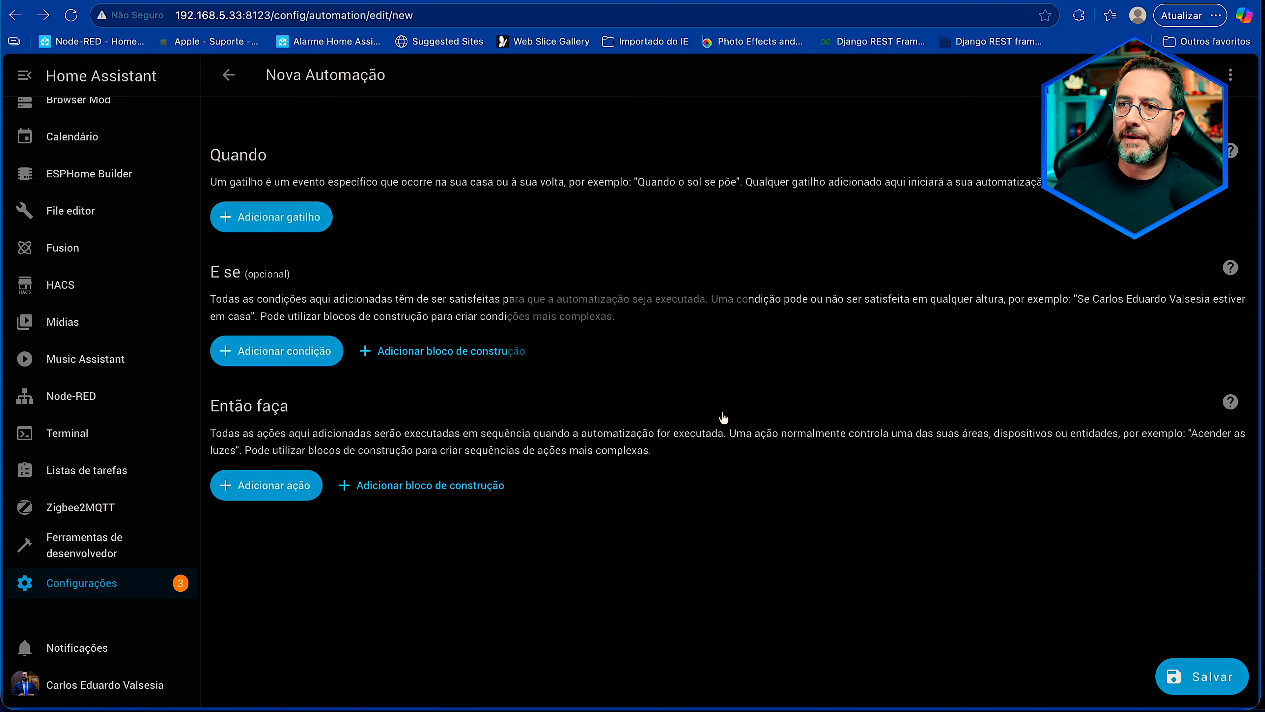
Step: Search the triggers for "esta" and add an Estado trigger to the automation
click(294, 225)
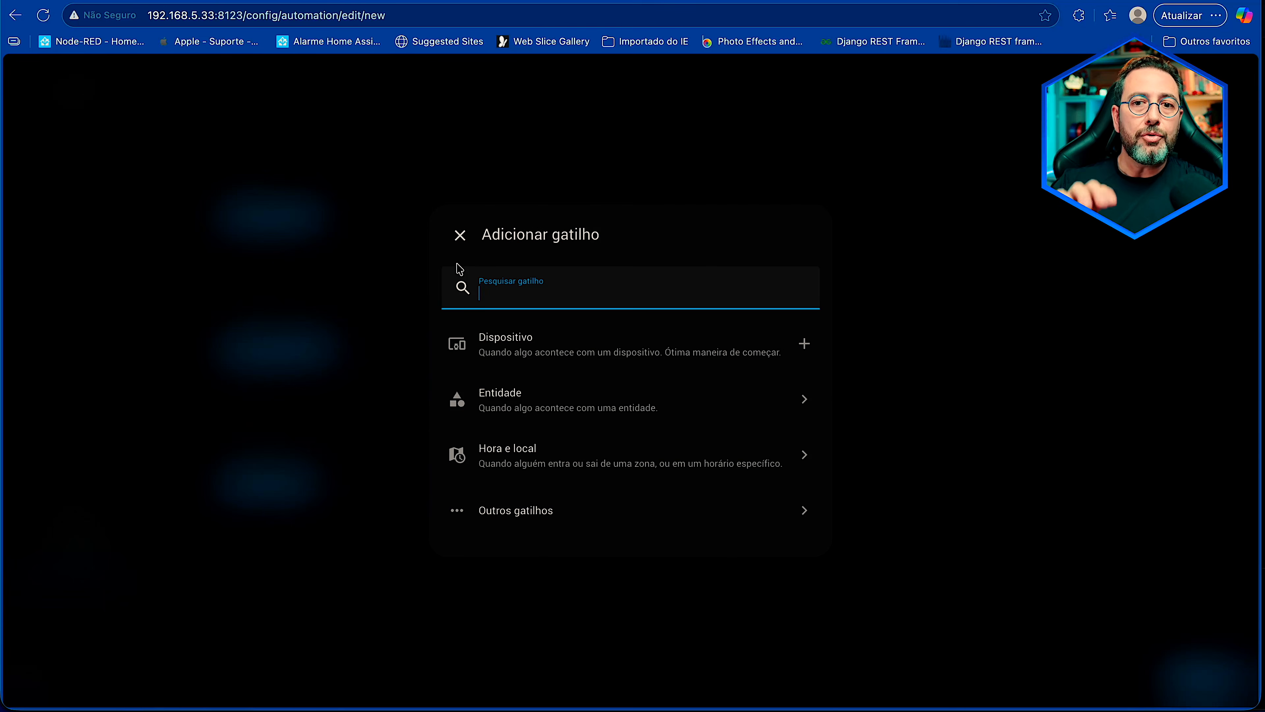
text(esta)
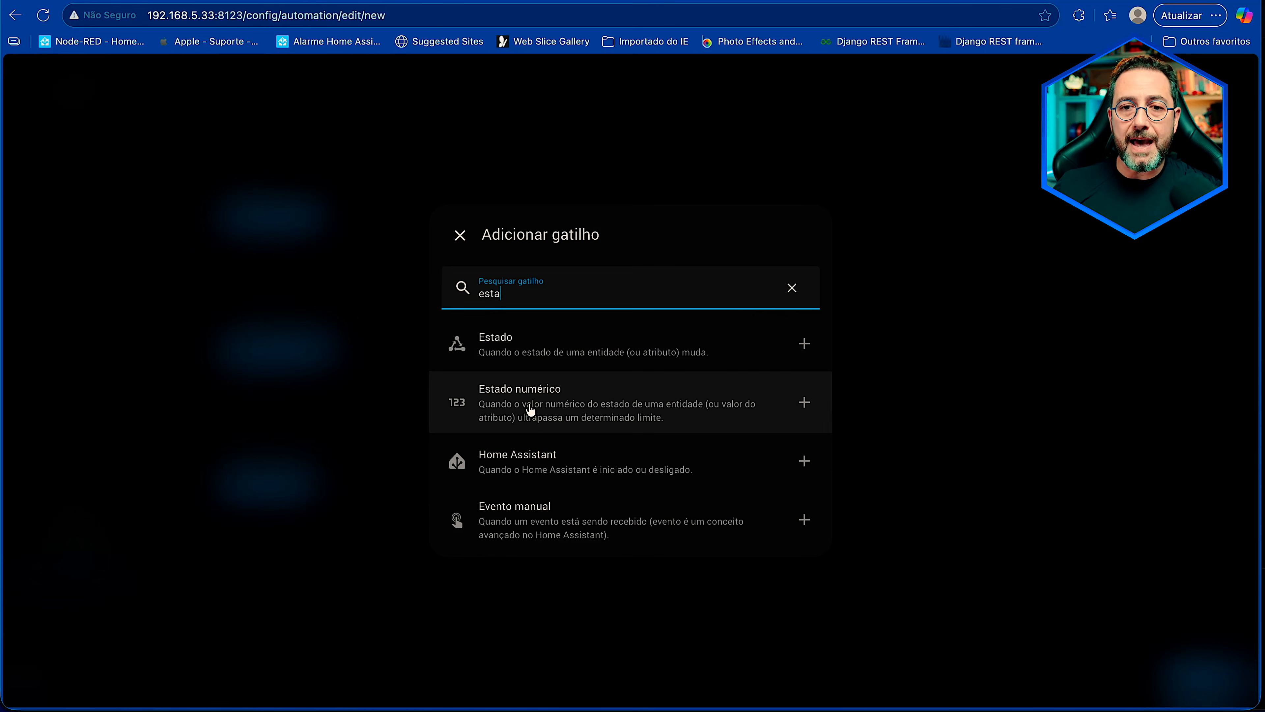
click(518, 344)
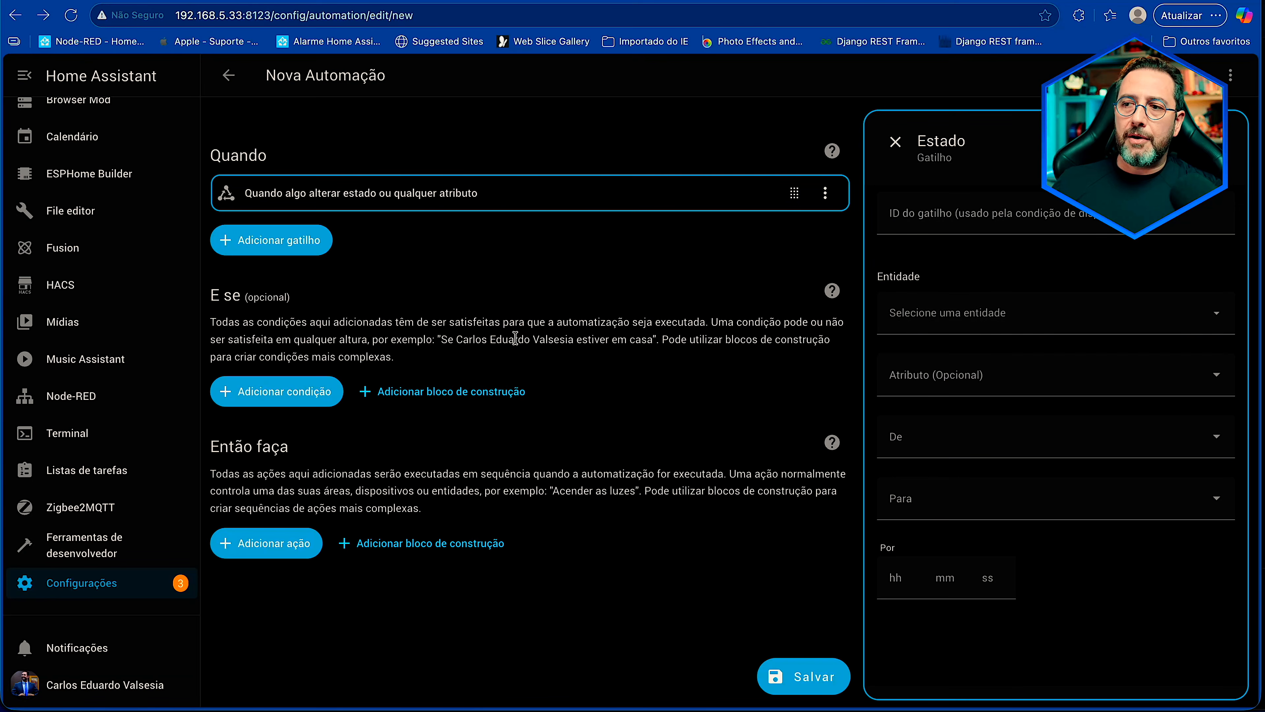
Step: Search the Estado trigger's entities for "sensor cozinha" and select the Ocupação entity of sensor_cozinha_z2m
click(966, 319)
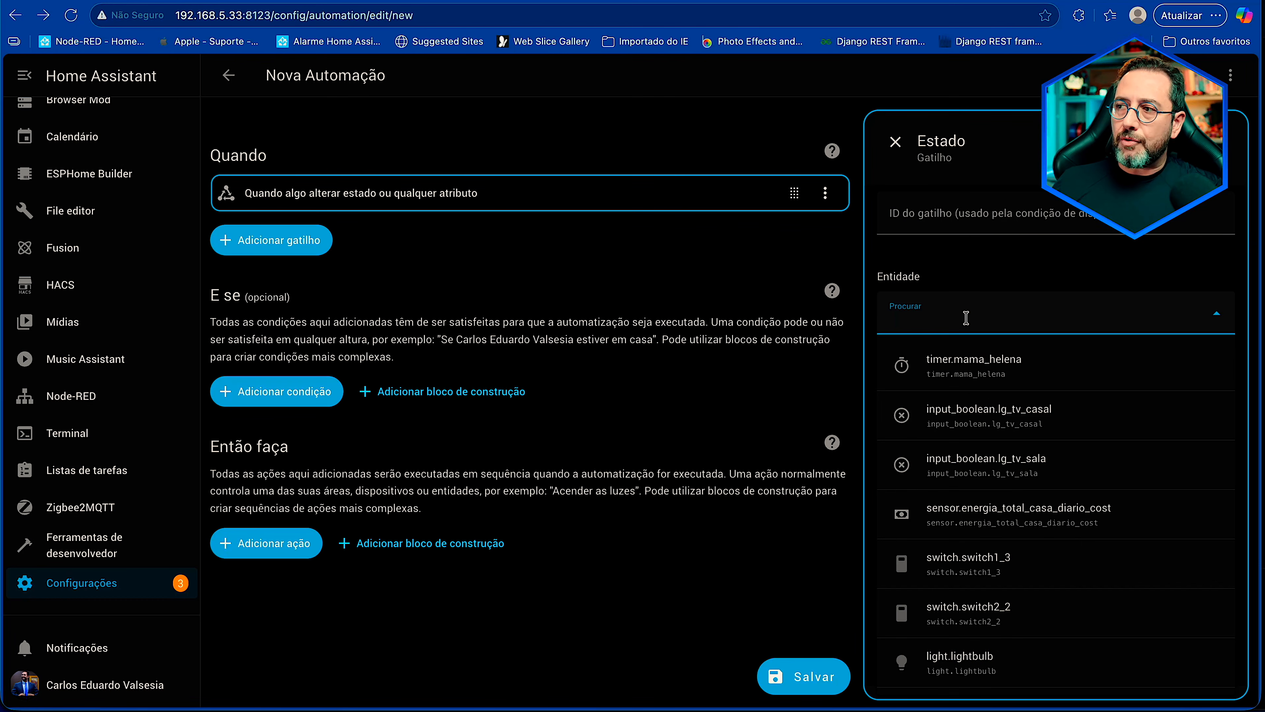
text(sensor conz)
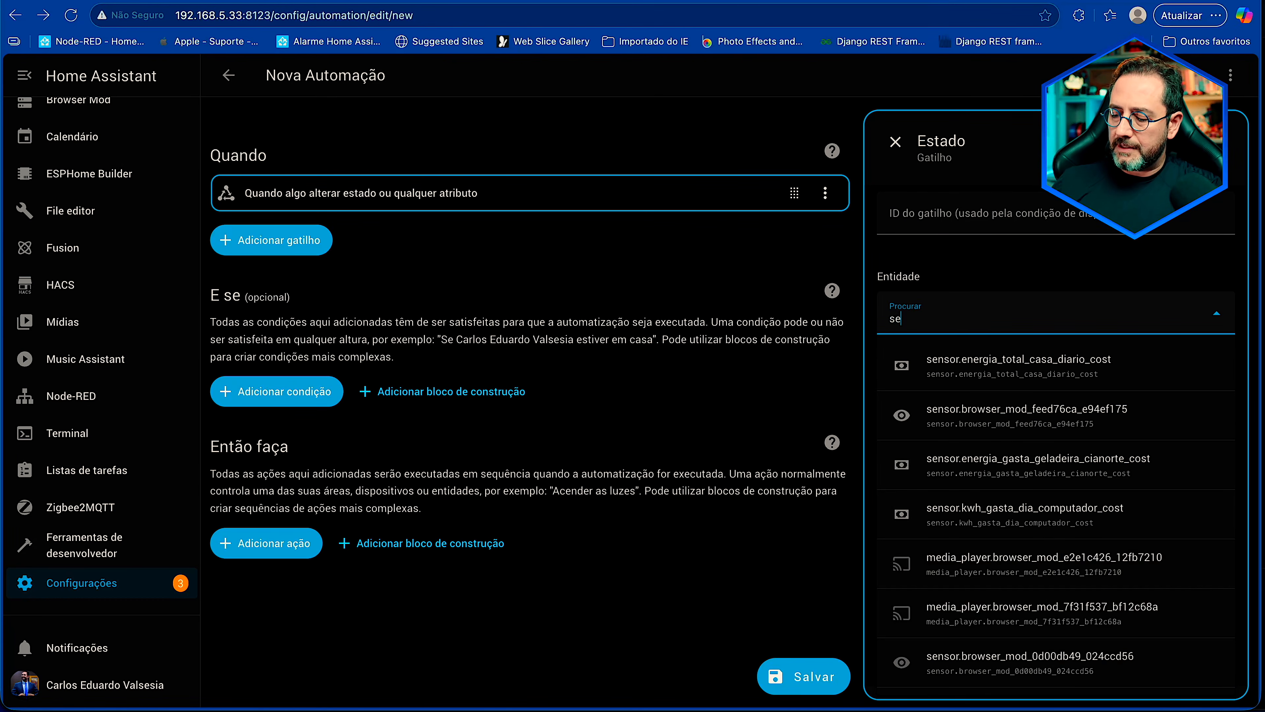
key(BackSpace)
key(BackSpace)
text(zinha)
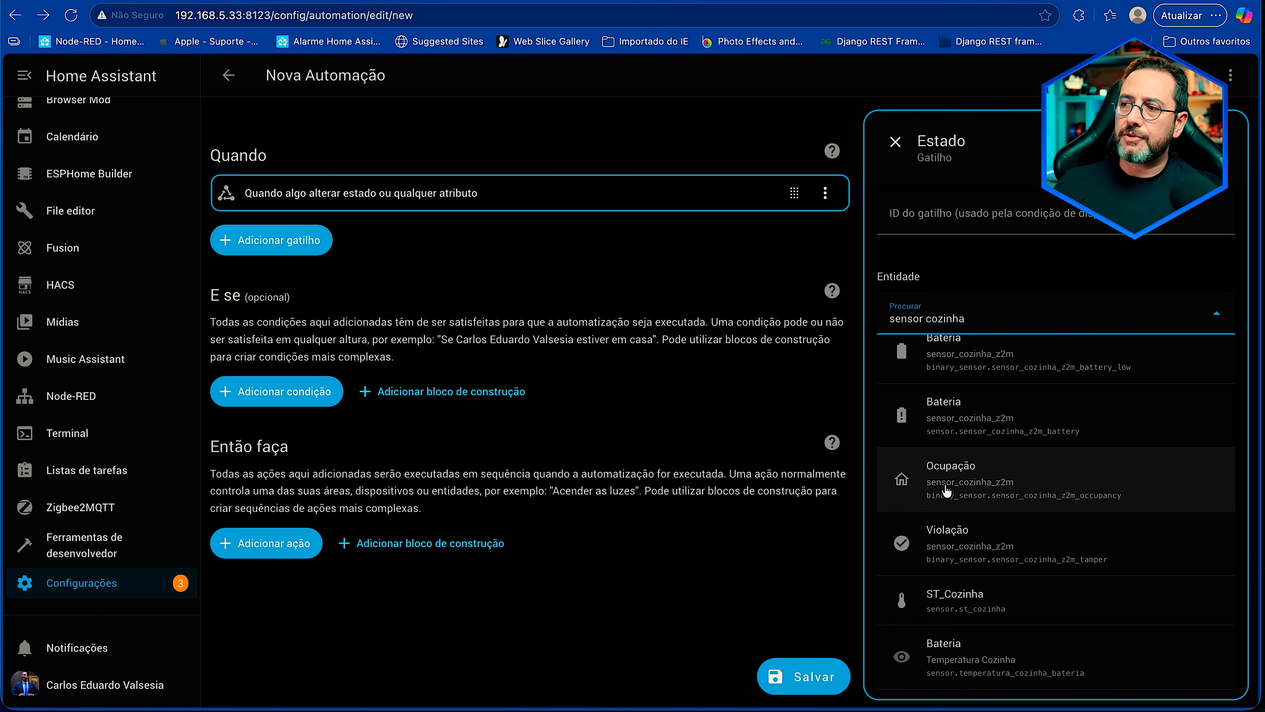
click(979, 498)
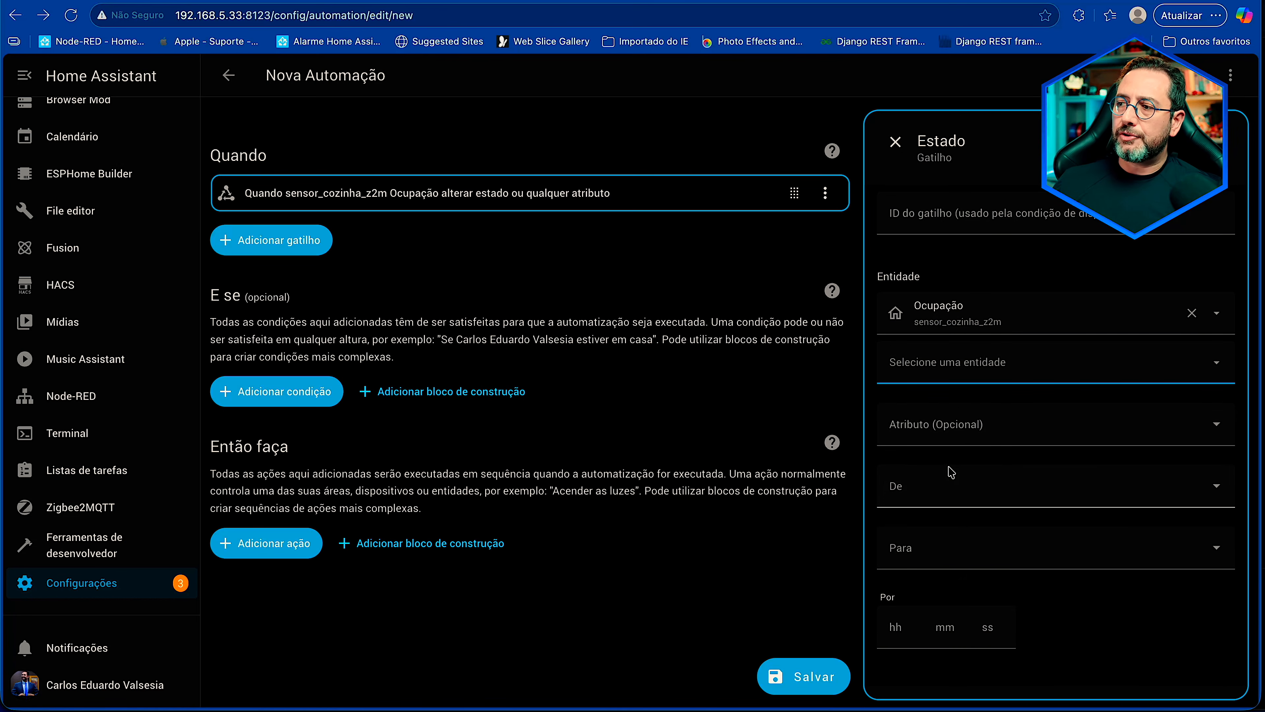
key(Tab)
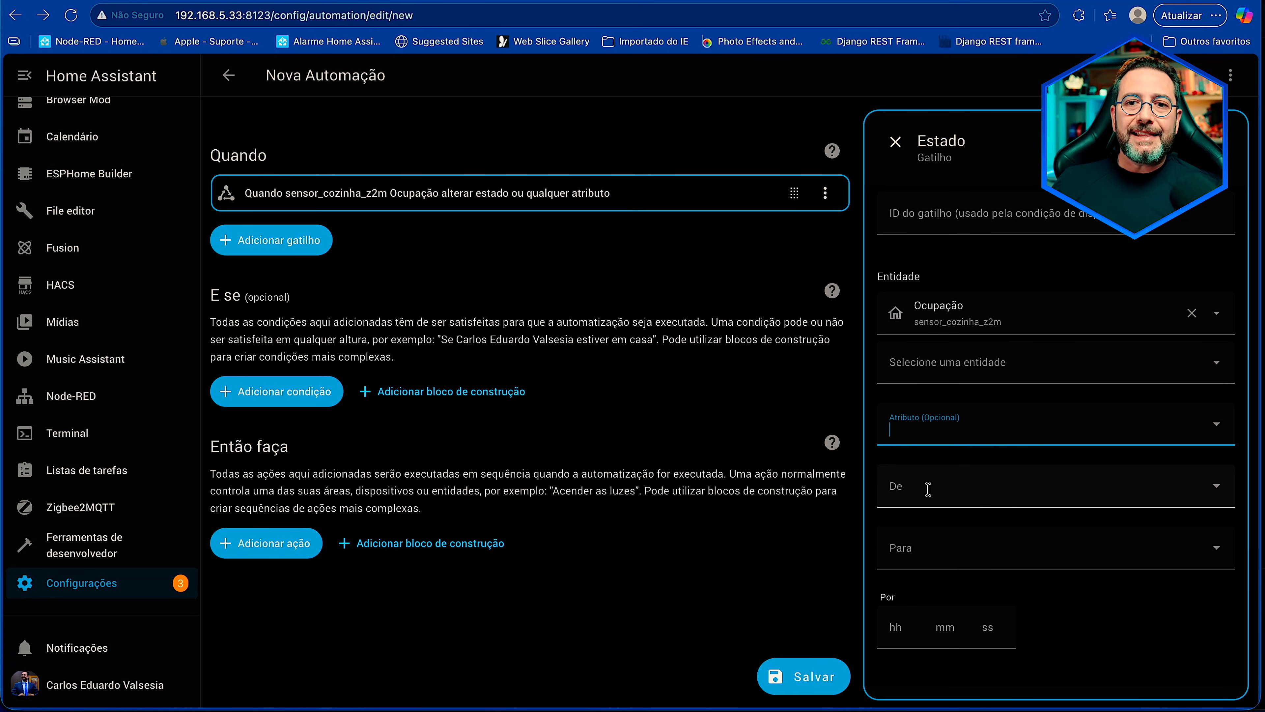
Step: Set the occupancy trigger's destination state to Detectado, review the originating state options without choosing one, and close its settings
click(921, 547)
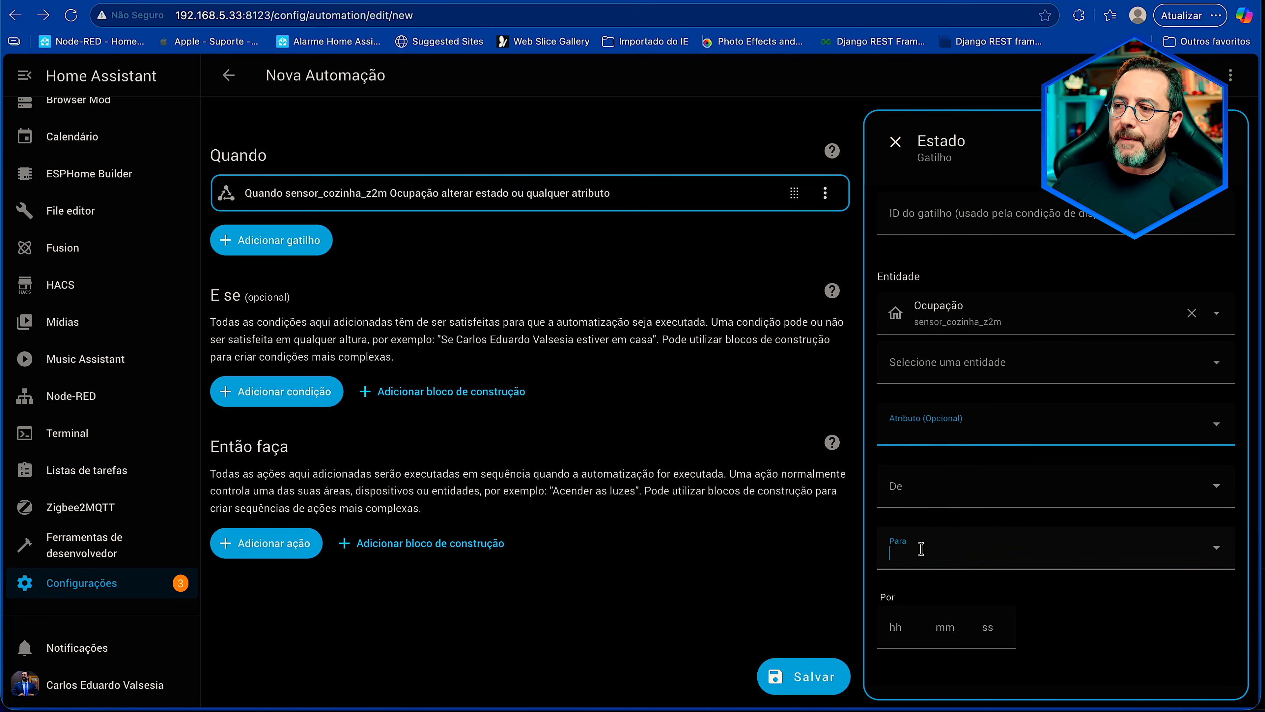
click(929, 396)
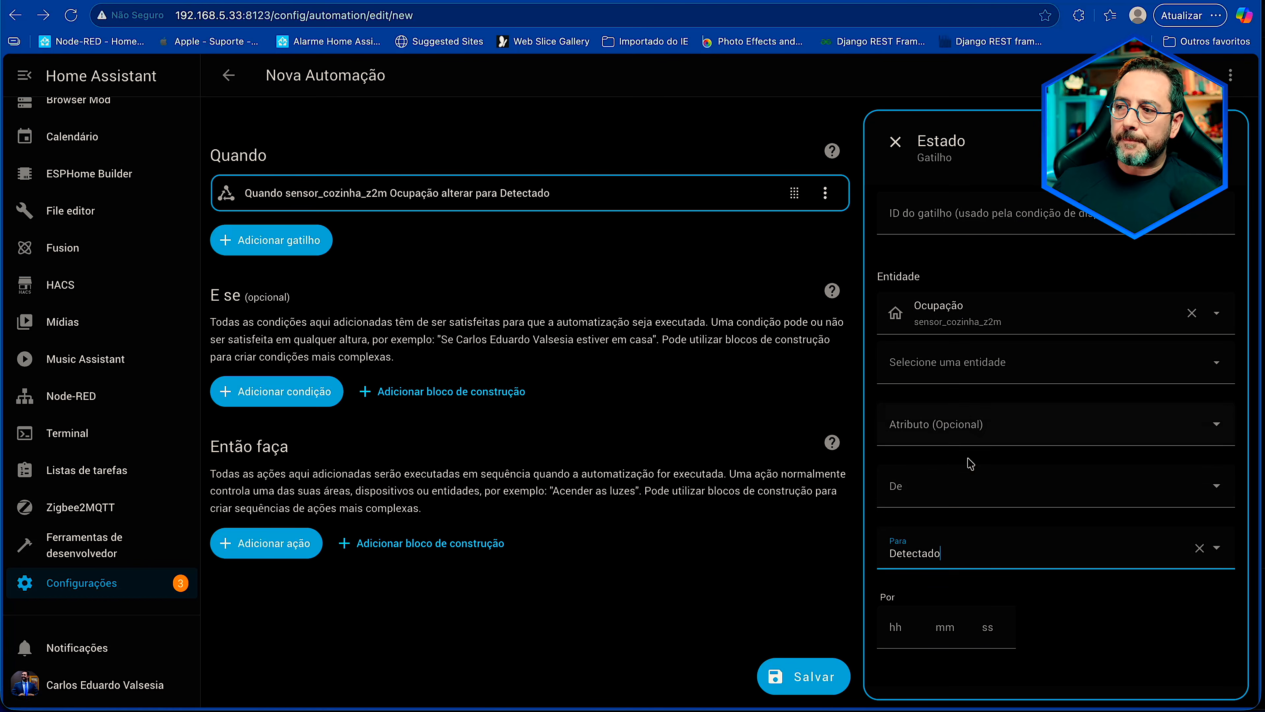
click(905, 496)
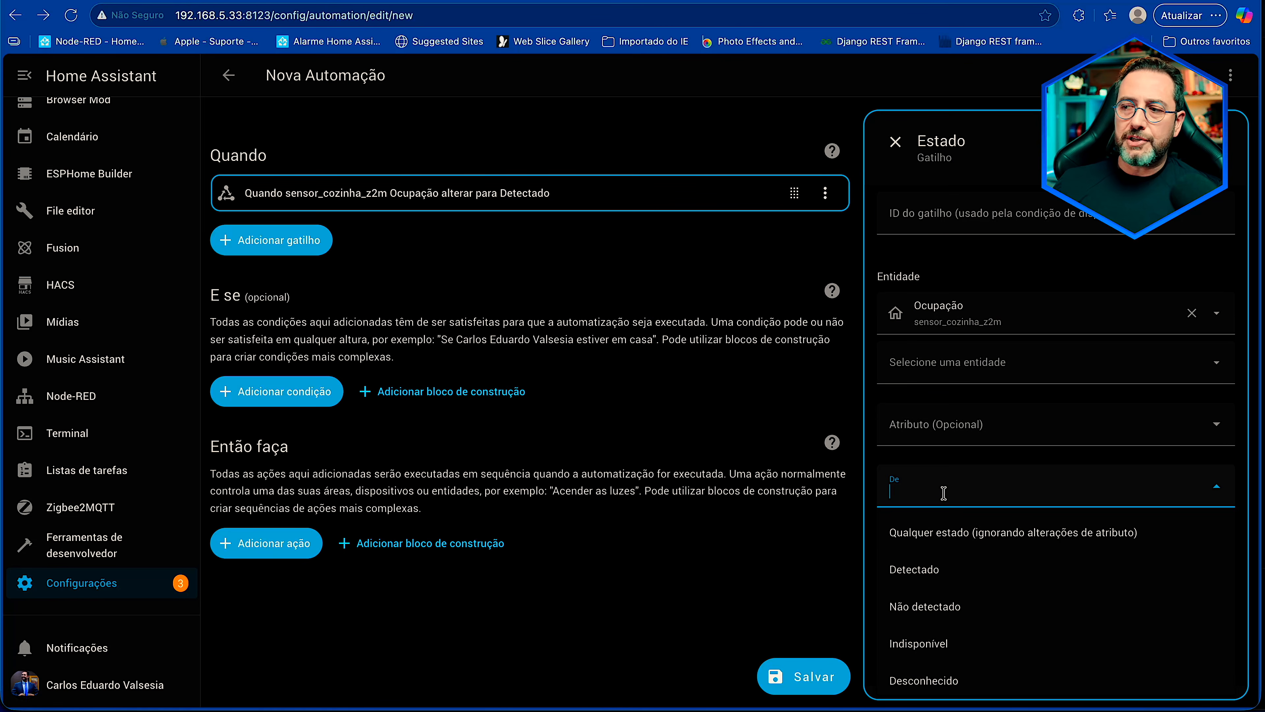
click(923, 454)
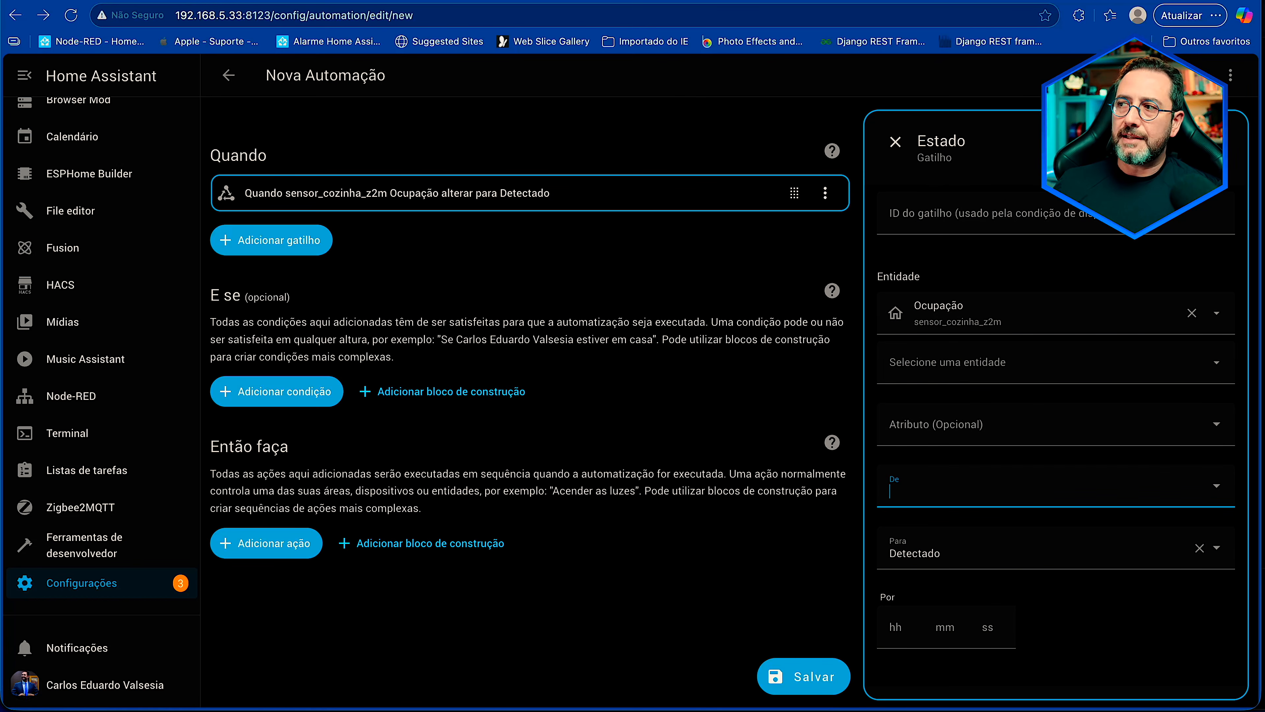
click(454, 211)
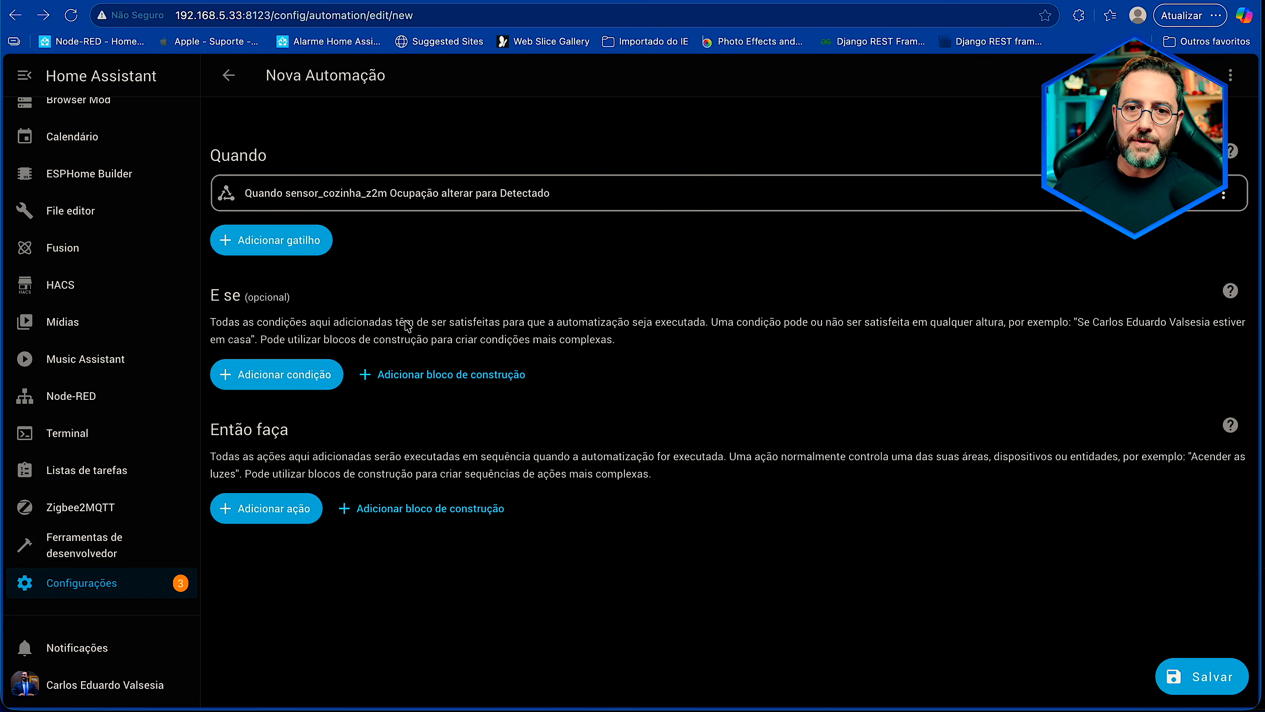
Step: Add an Interruptor: Ligar action targeting the Luz da Cozinha entity and close its settings
click(289, 523)
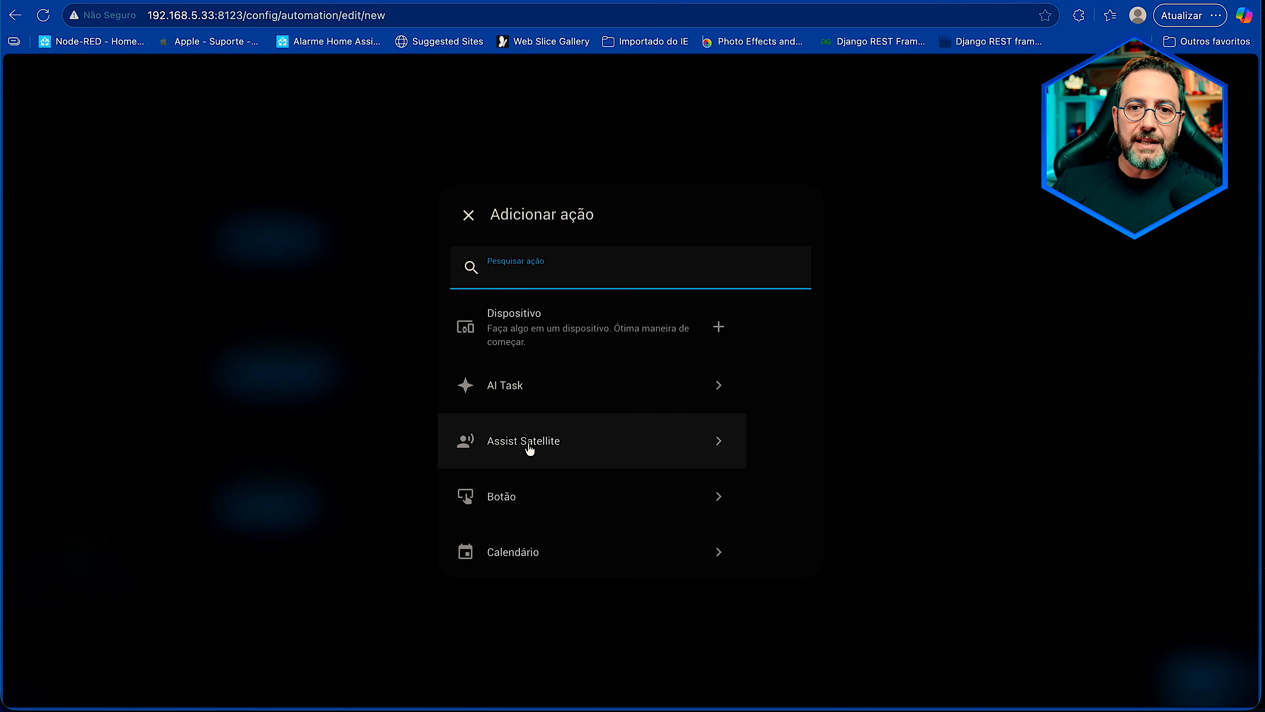
text(interrup)
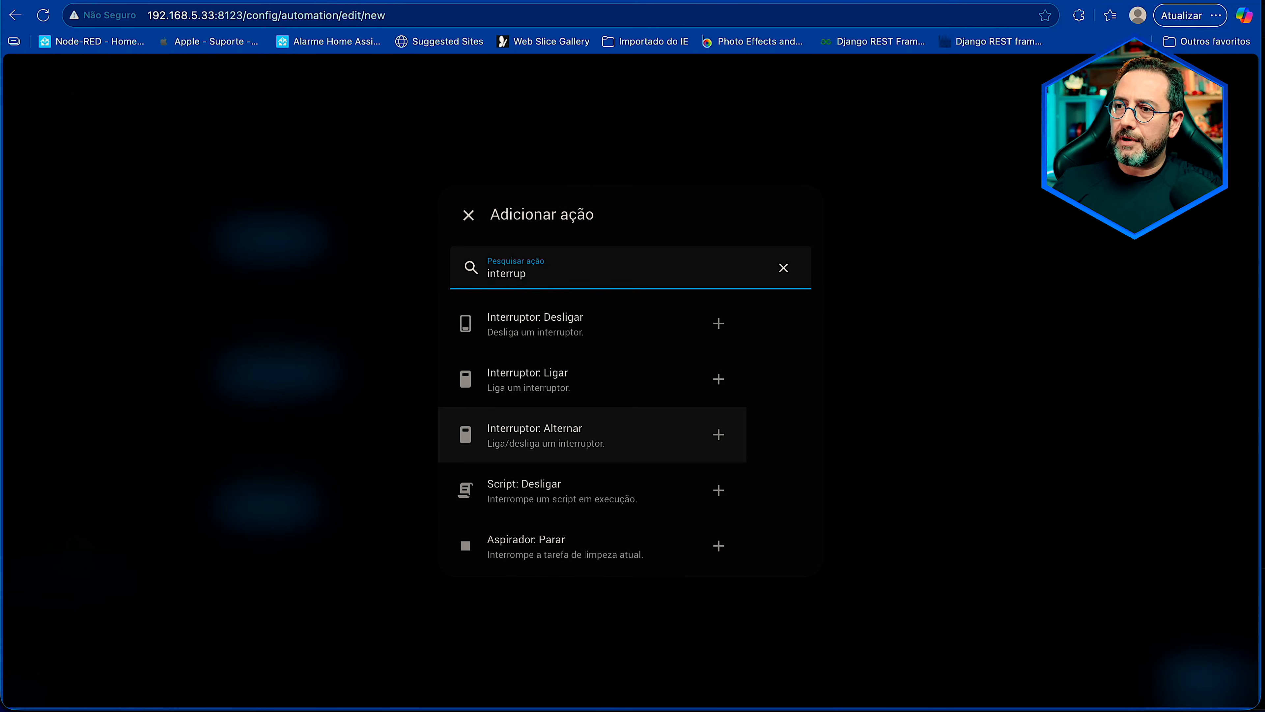
click(560, 388)
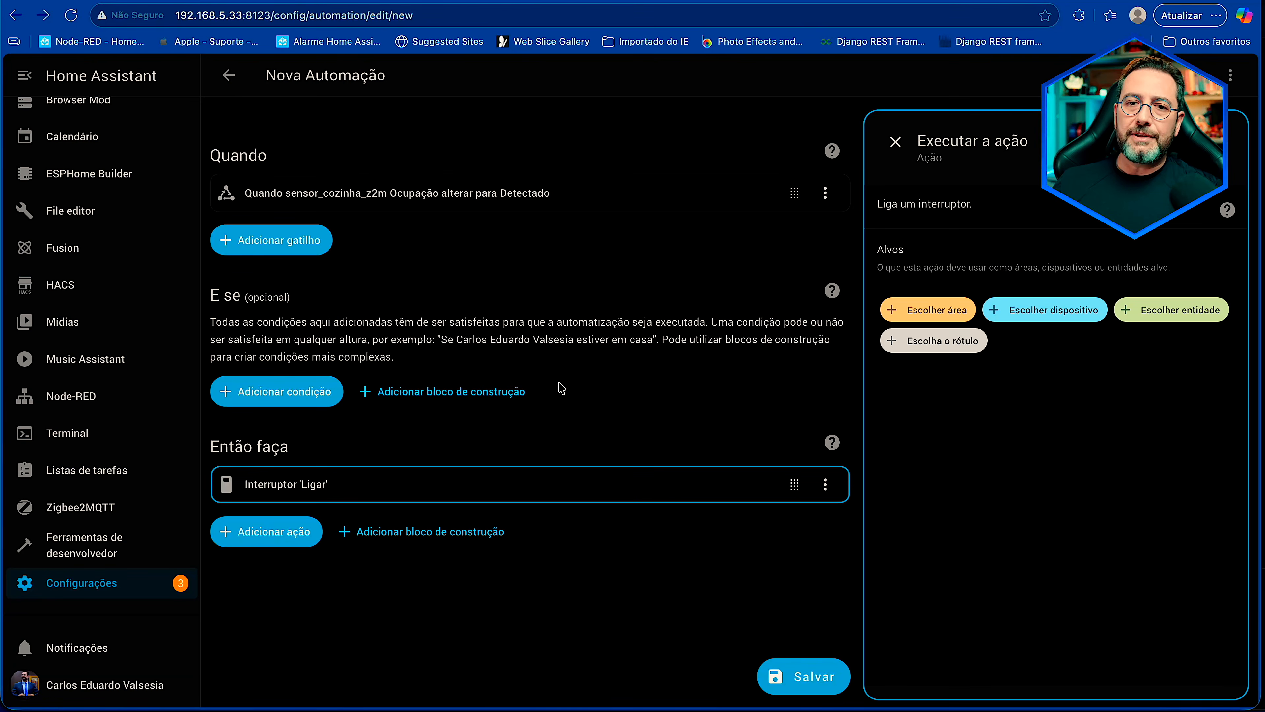
click(1151, 312)
text(luz da co)
click(981, 381)
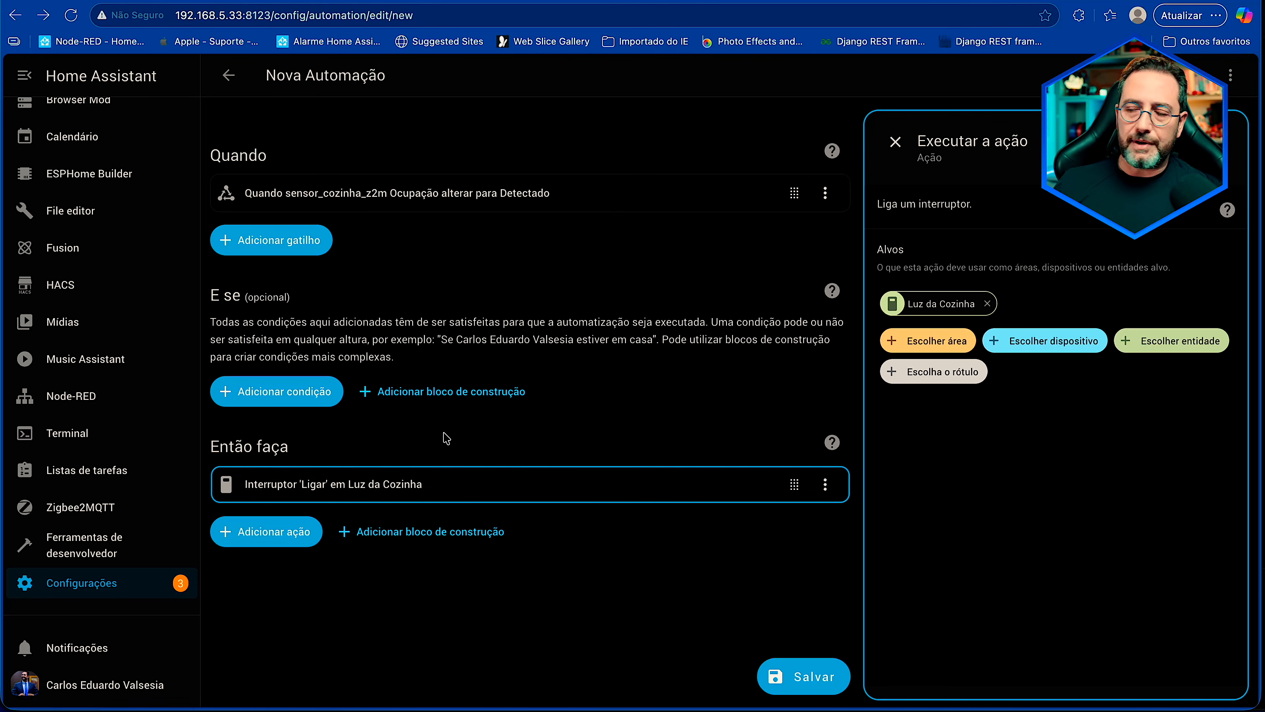
key(Escape)
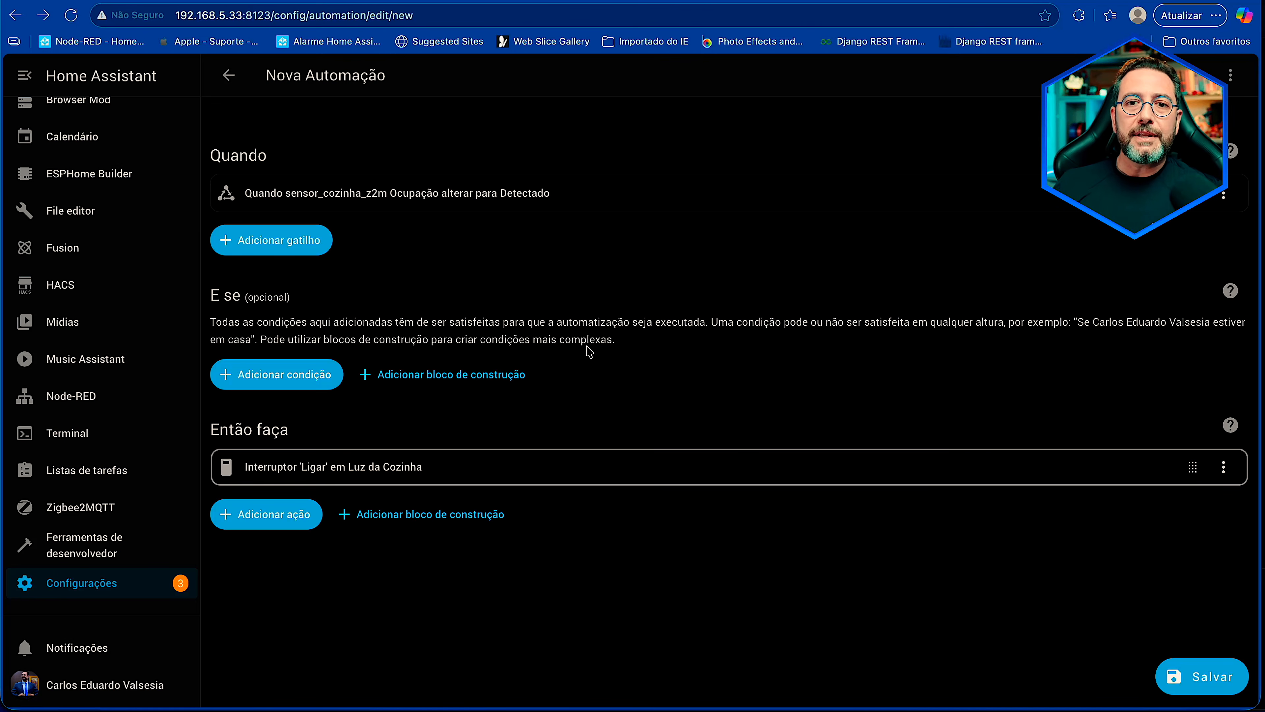
Step: Add a Tempo condition to the automation with a fixed after time of 18:00:00
click(287, 381)
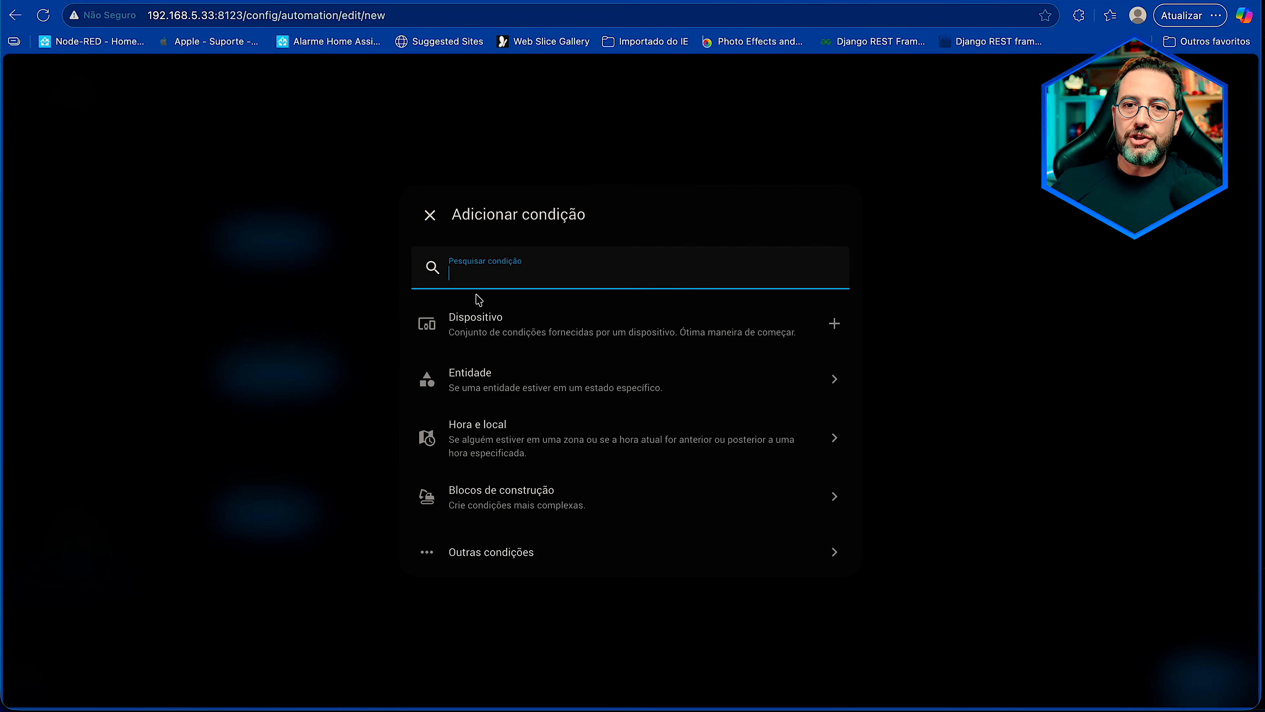
text(temp)
click(478, 369)
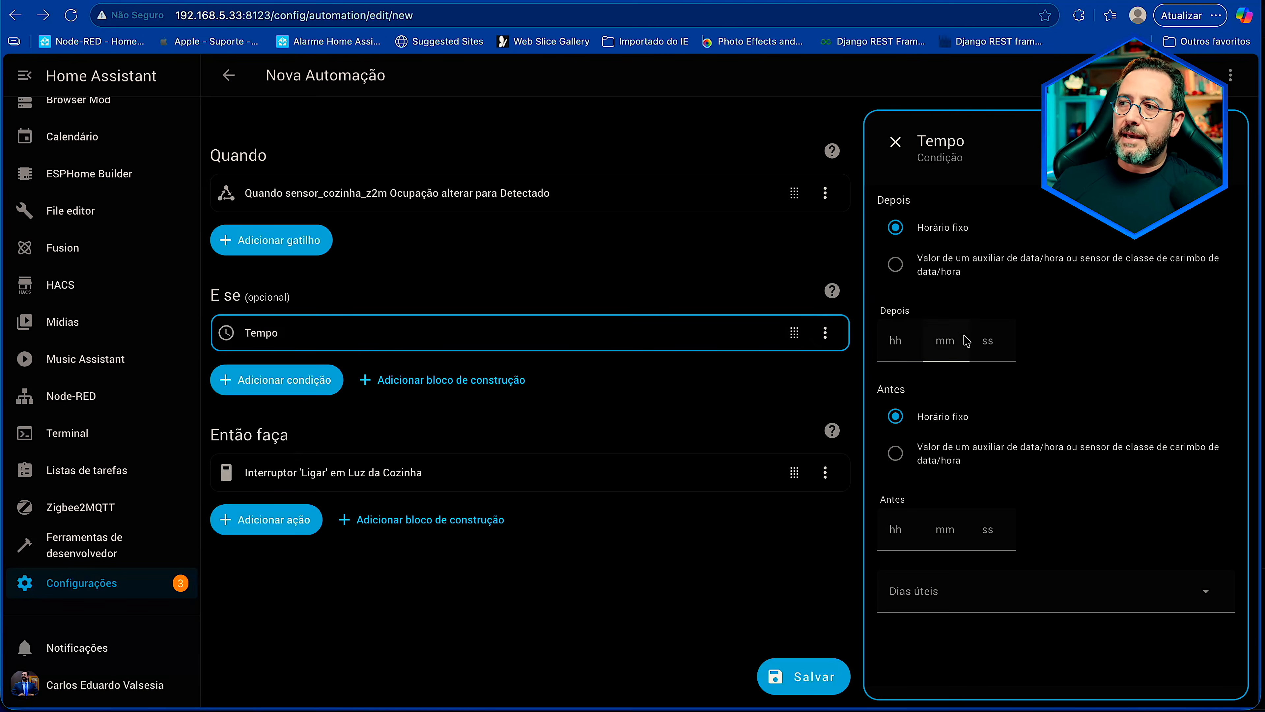
click(896, 340)
text(18)
key(Tab)
key(Tab)
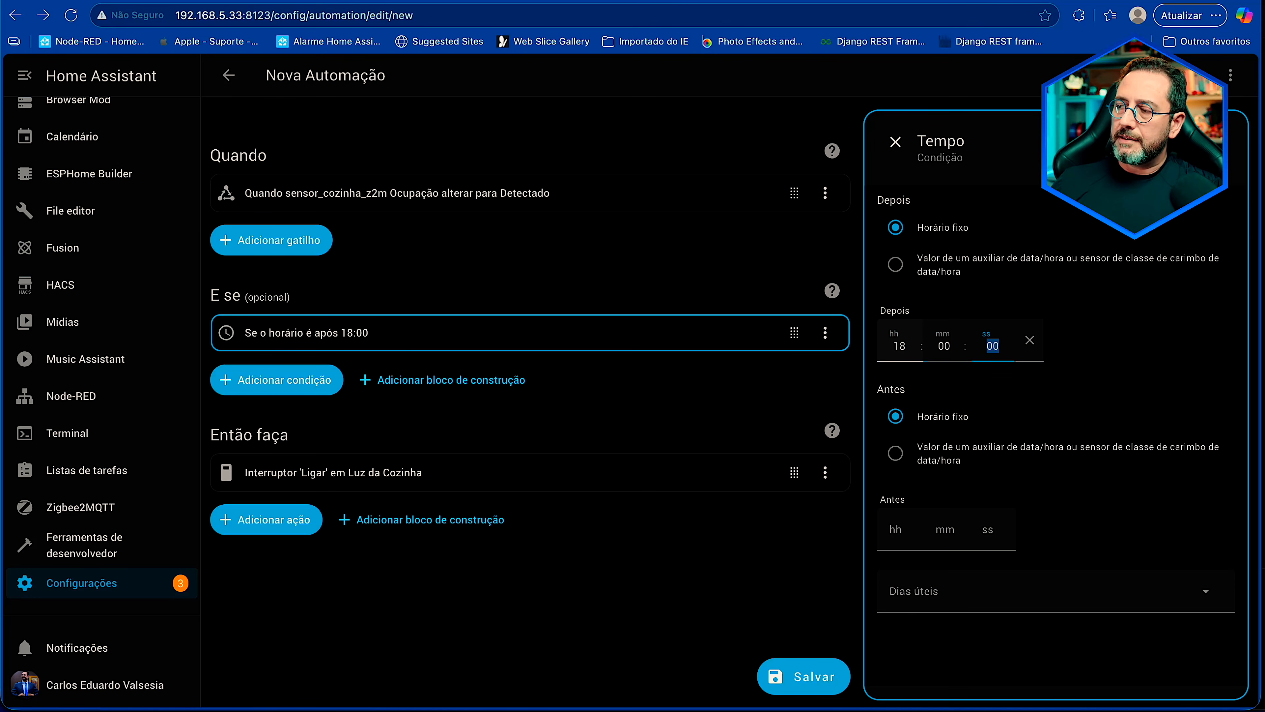
Step: Set the Tempo condition's fixed before time to 0:00:00 and close its settings
click(895, 529)
text(0)
key(Tab)
text(0)
key(Tab)
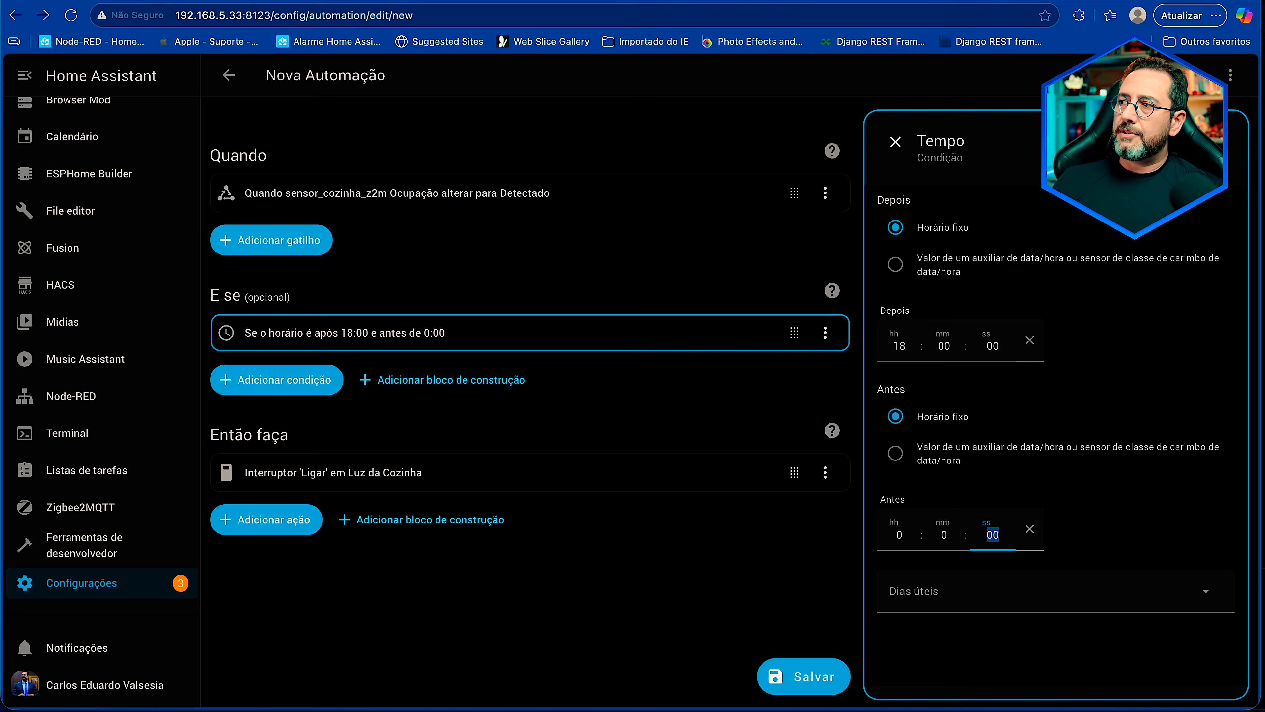
click(896, 141)
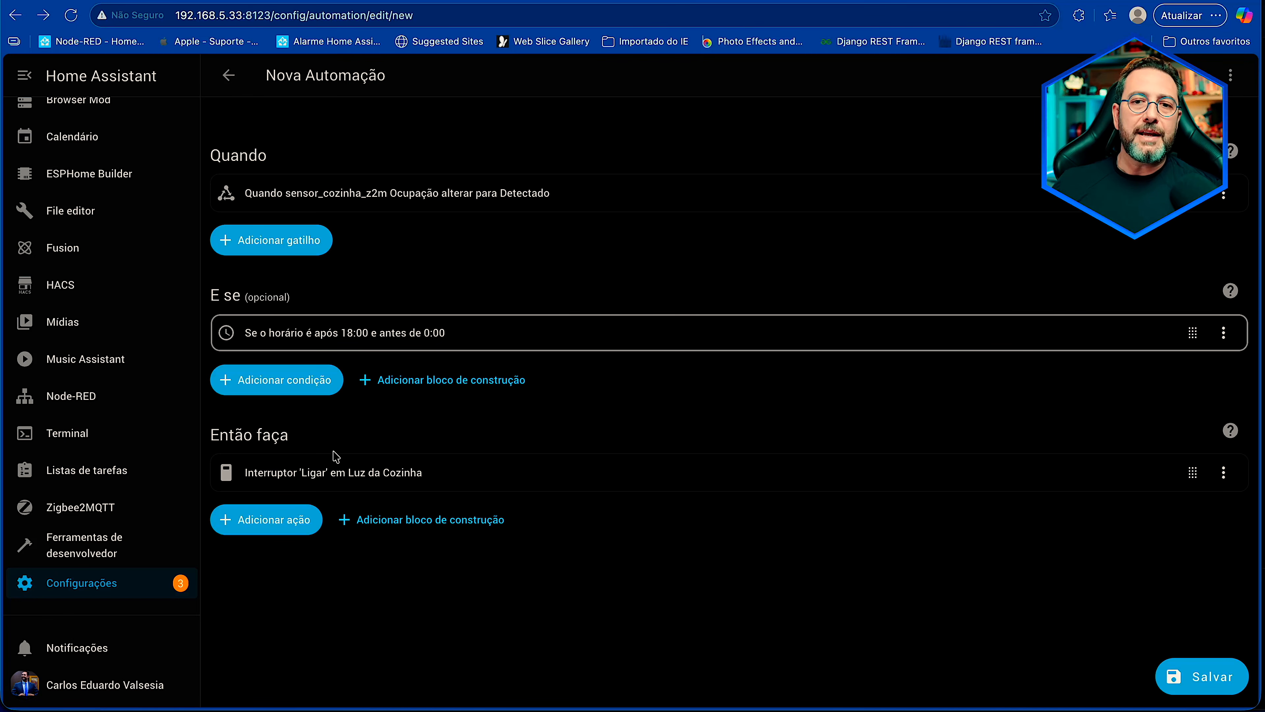
Step: Delete the Tempo condition from the automation and confirm the deletion
click(1223, 332)
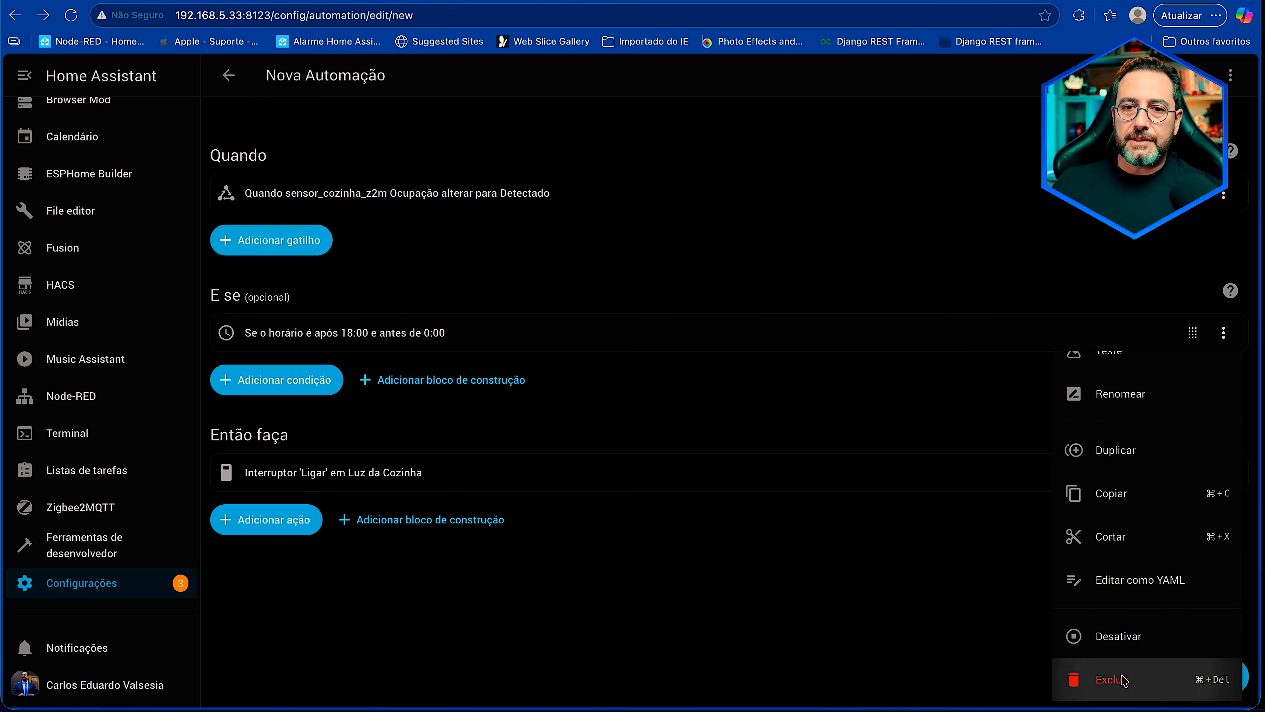
click(1122, 680)
click(714, 418)
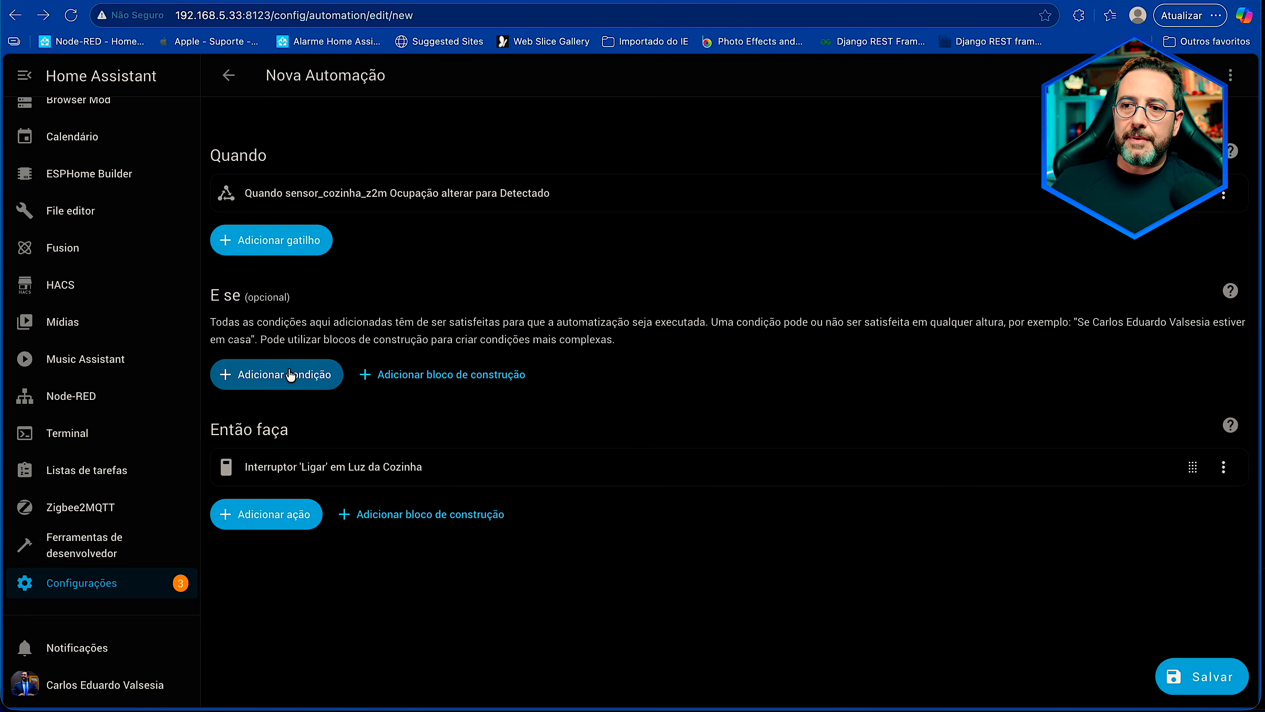
Step: Add a Sol condition for before Nascer do sol and after Pôr do Sol, and close its settings
click(314, 374)
text(sol)
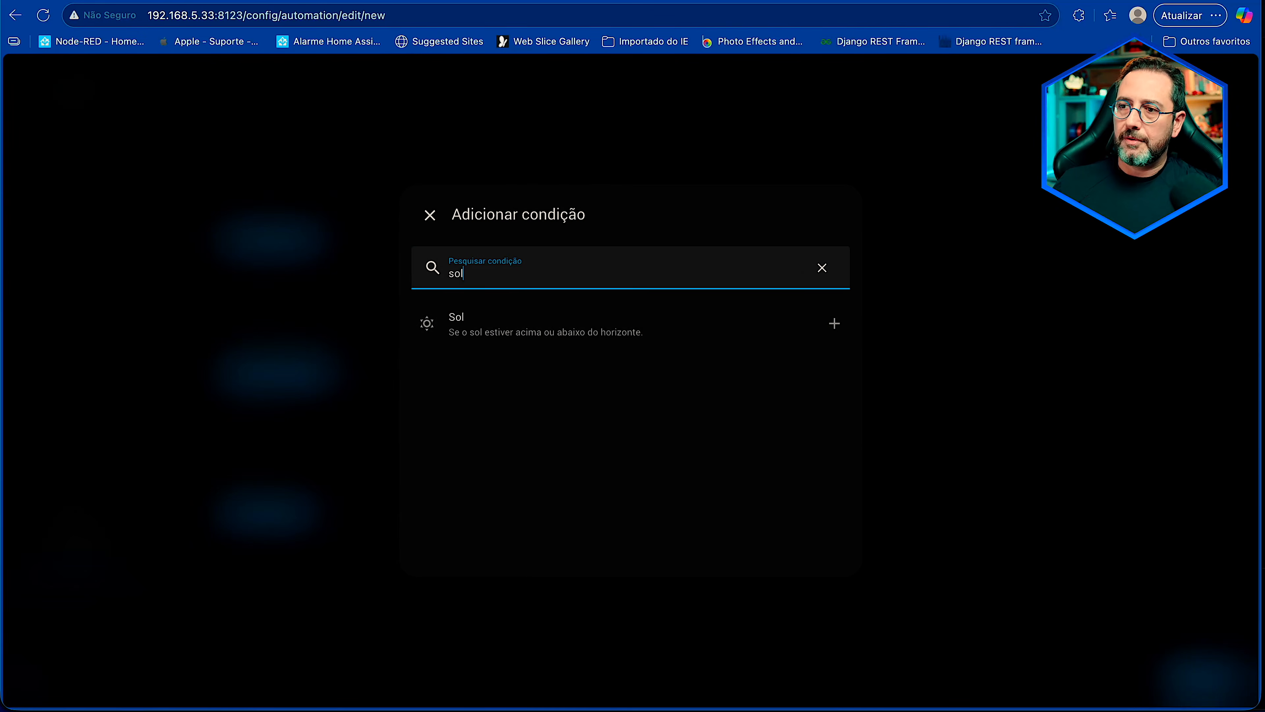
click(518, 319)
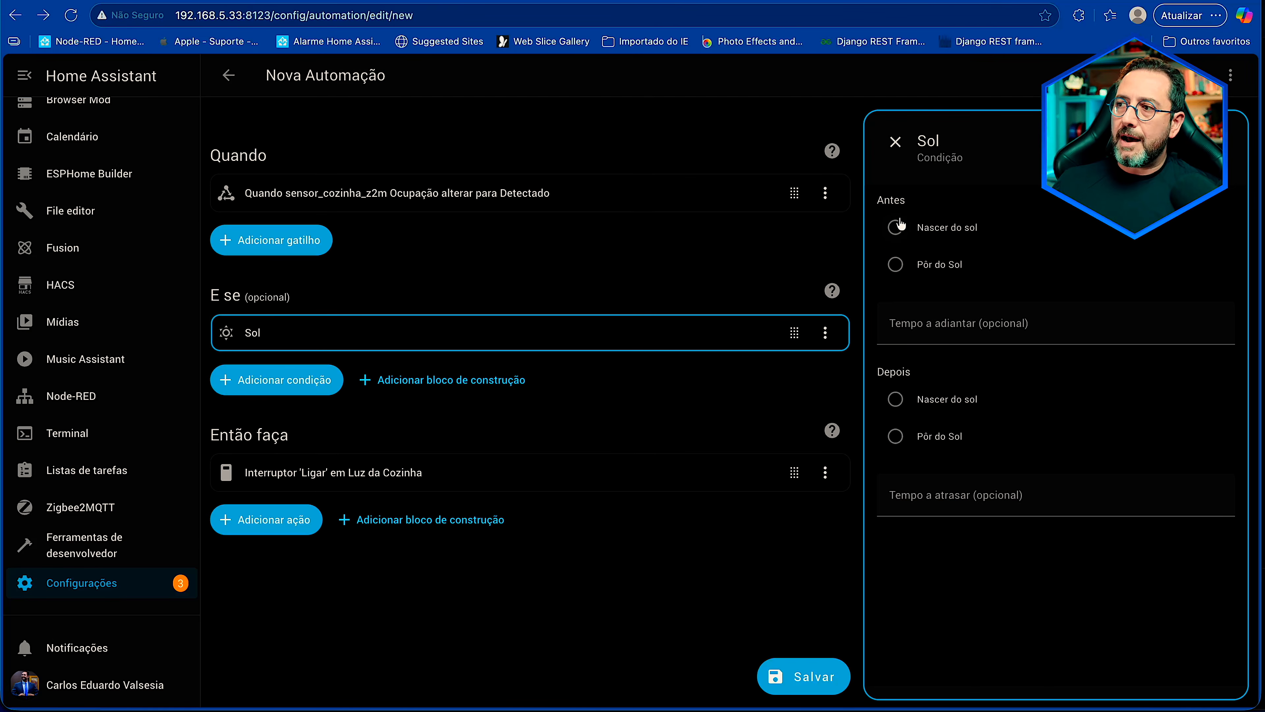
click(895, 228)
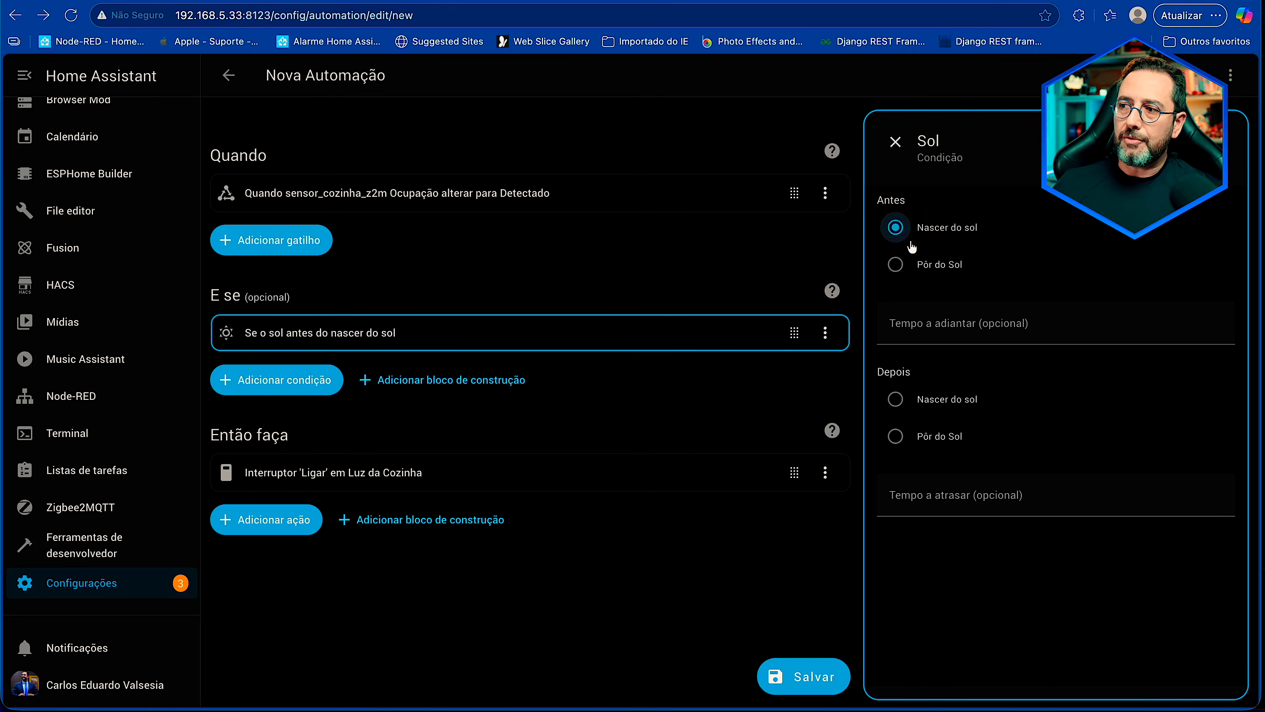
click(895, 436)
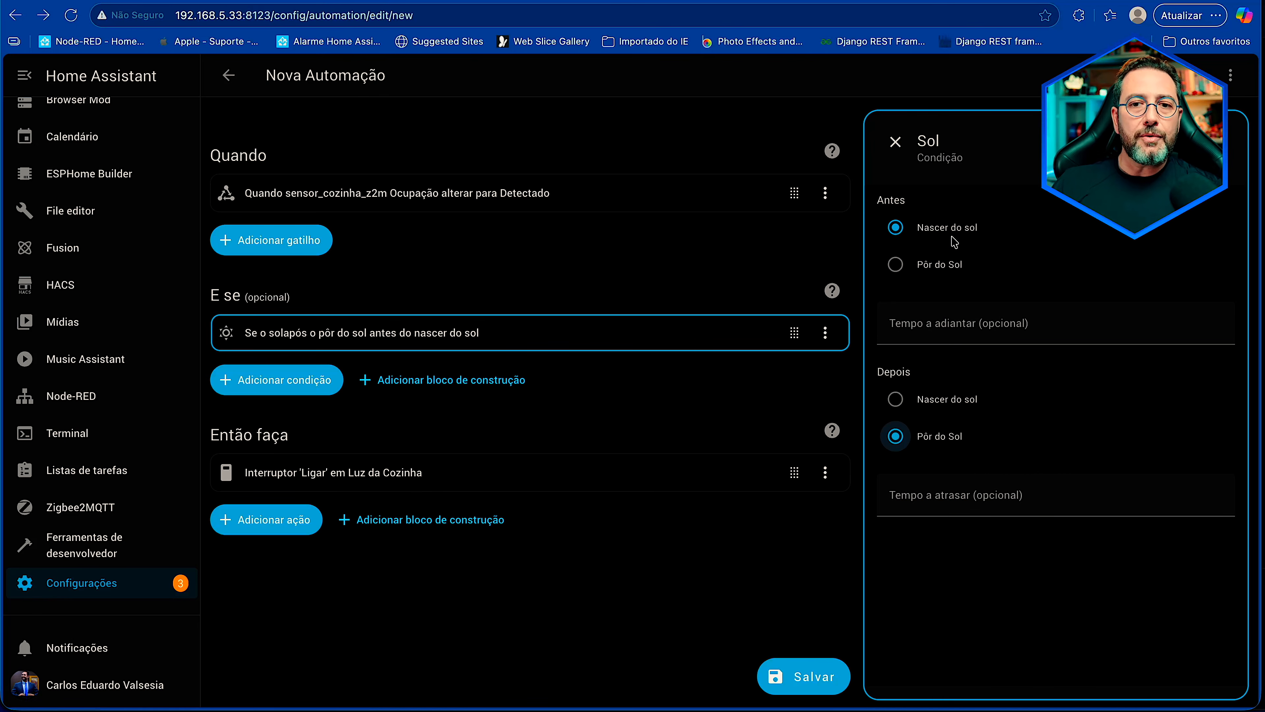
click(895, 142)
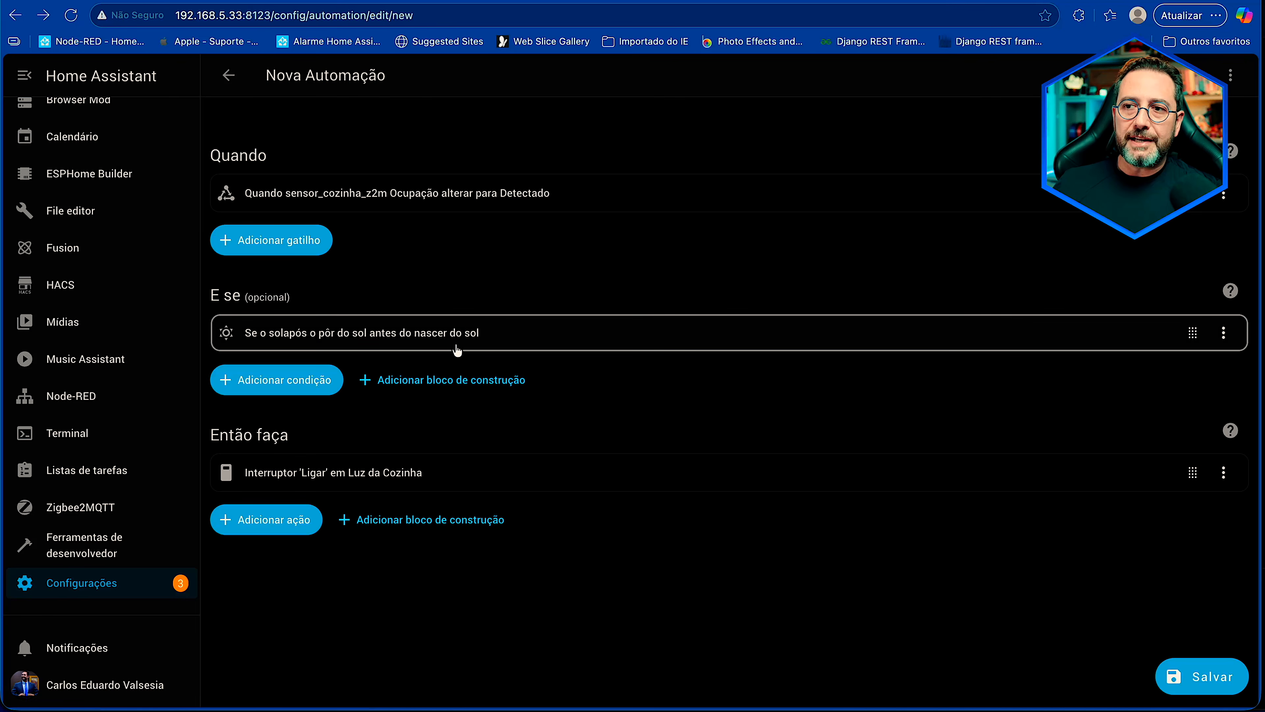
Step: Leave the current automation without saving it and create a new empty automation
click(1224, 196)
click(228, 75)
click(500, 502)
click(1125, 675)
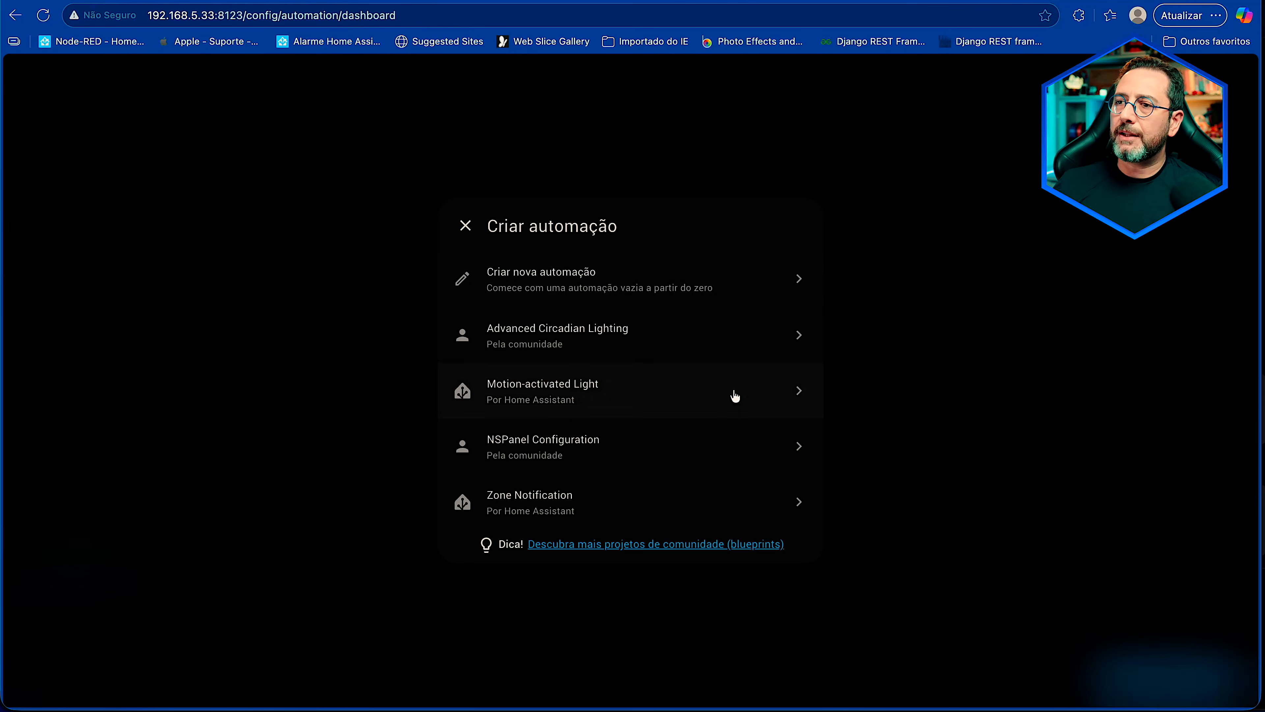
click(533, 271)
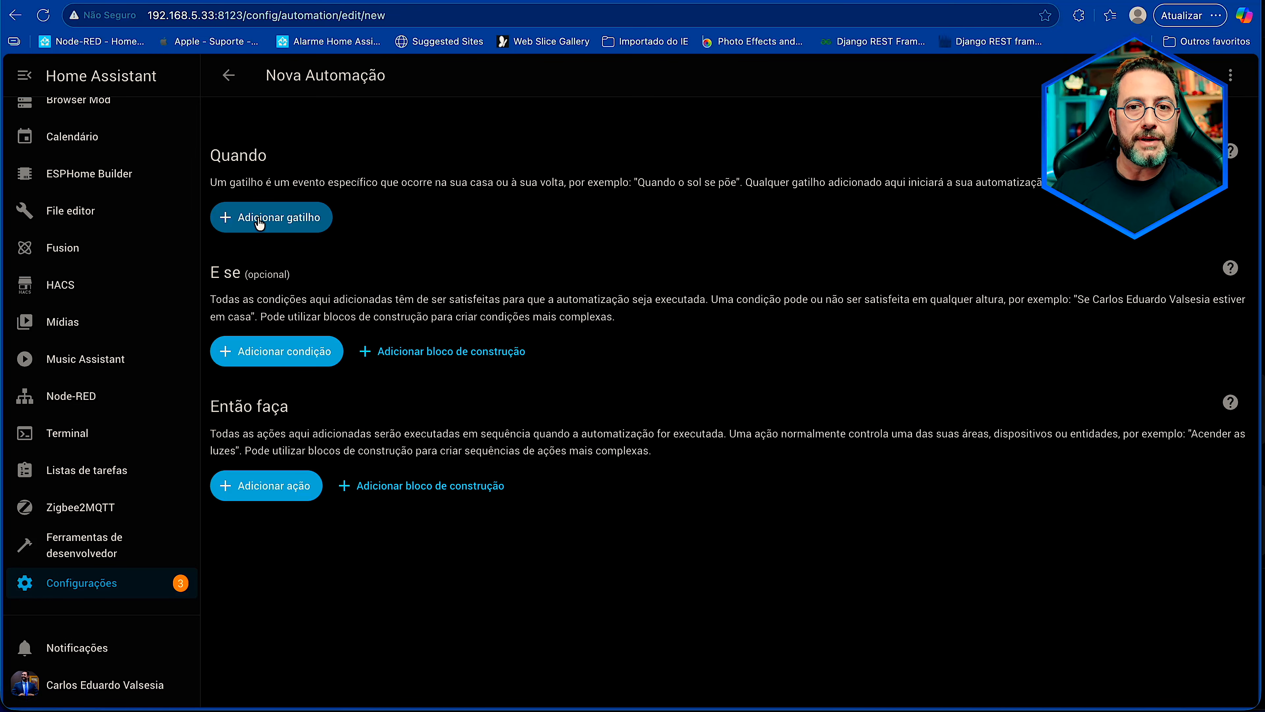
Step: Search the triggers for "esta" and add an Estado numérico trigger to the new automation
click(260, 222)
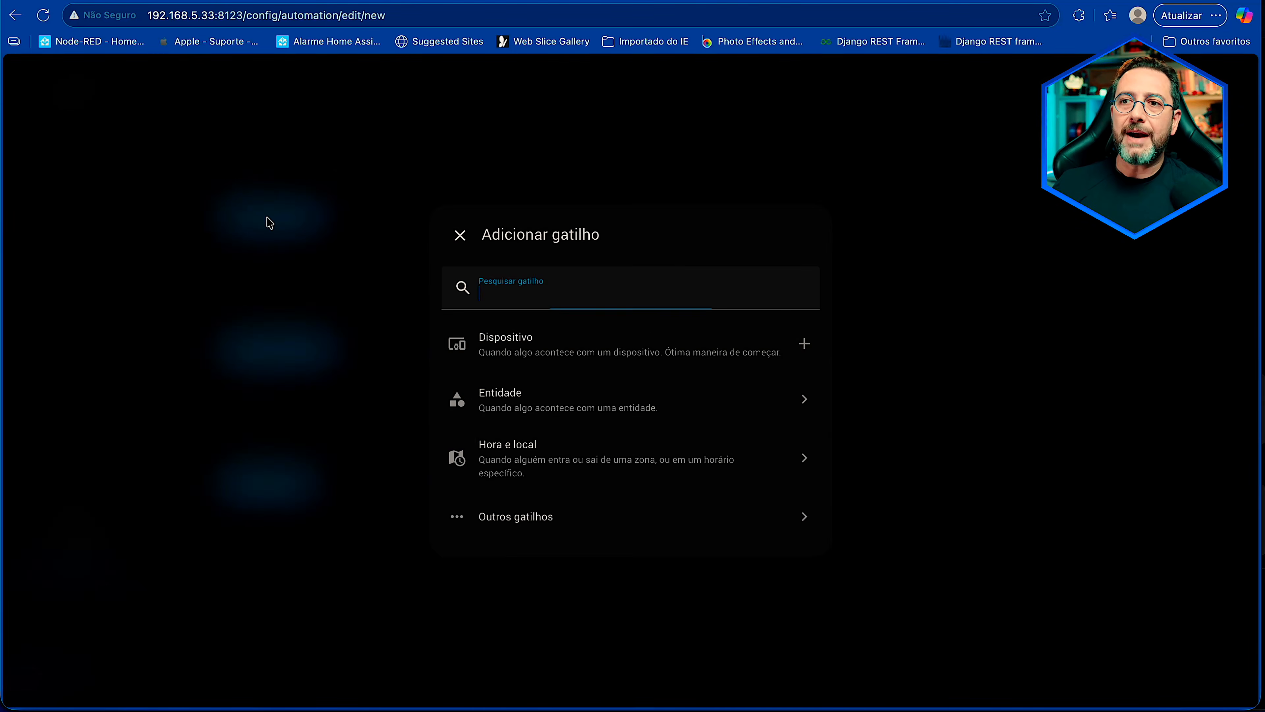
text(esta)
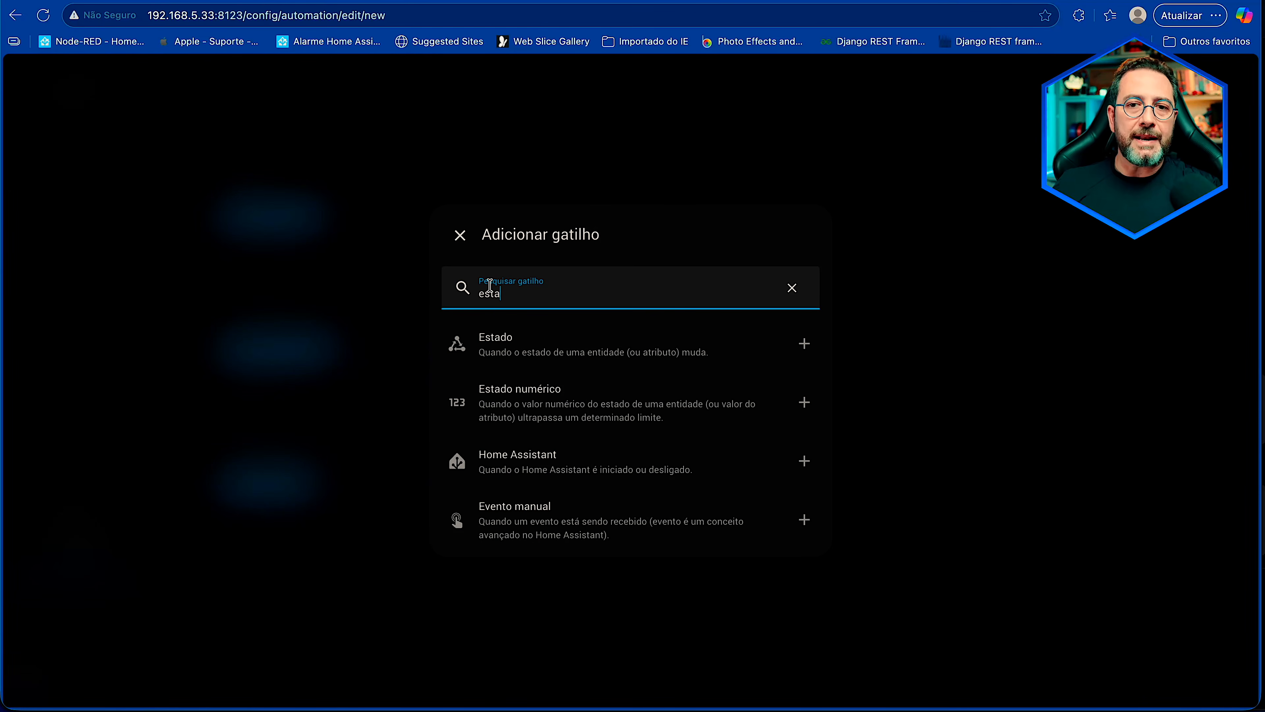
click(547, 399)
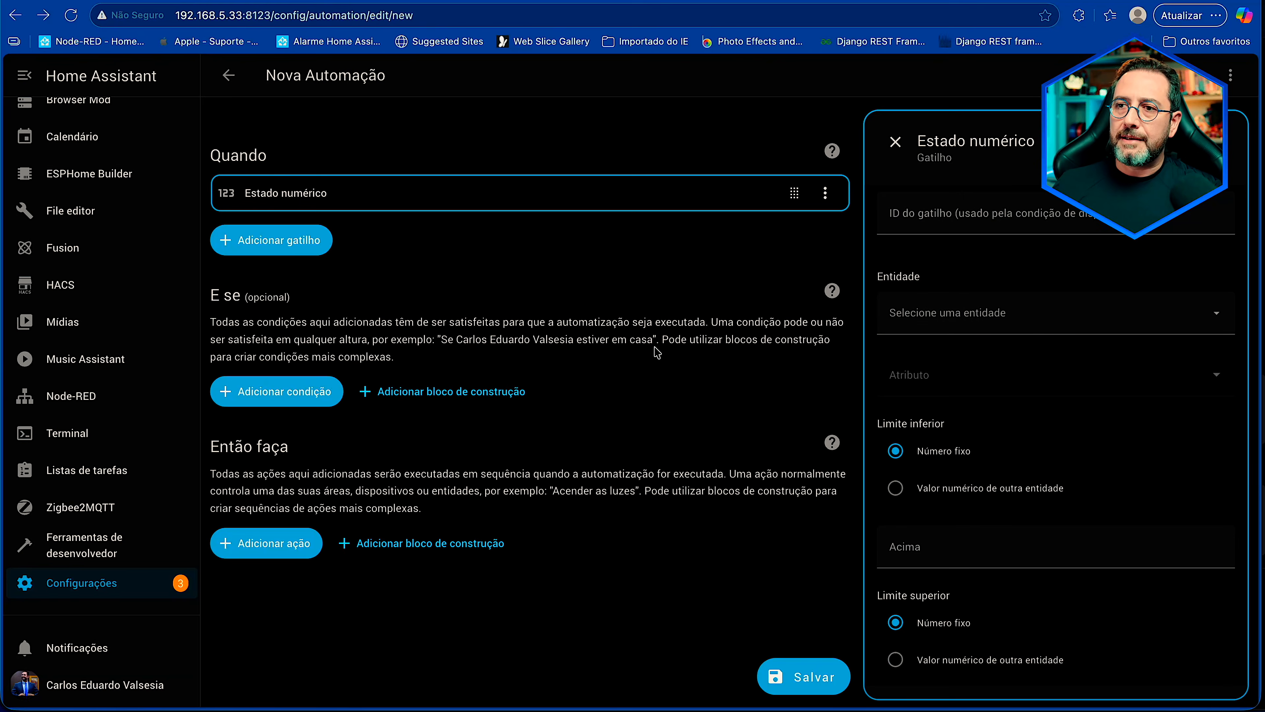
Step: Set the numeric state trigger's entity to ArEscritorio (climate.arescritorio) and its attribute to Temperatura atual
click(983, 319)
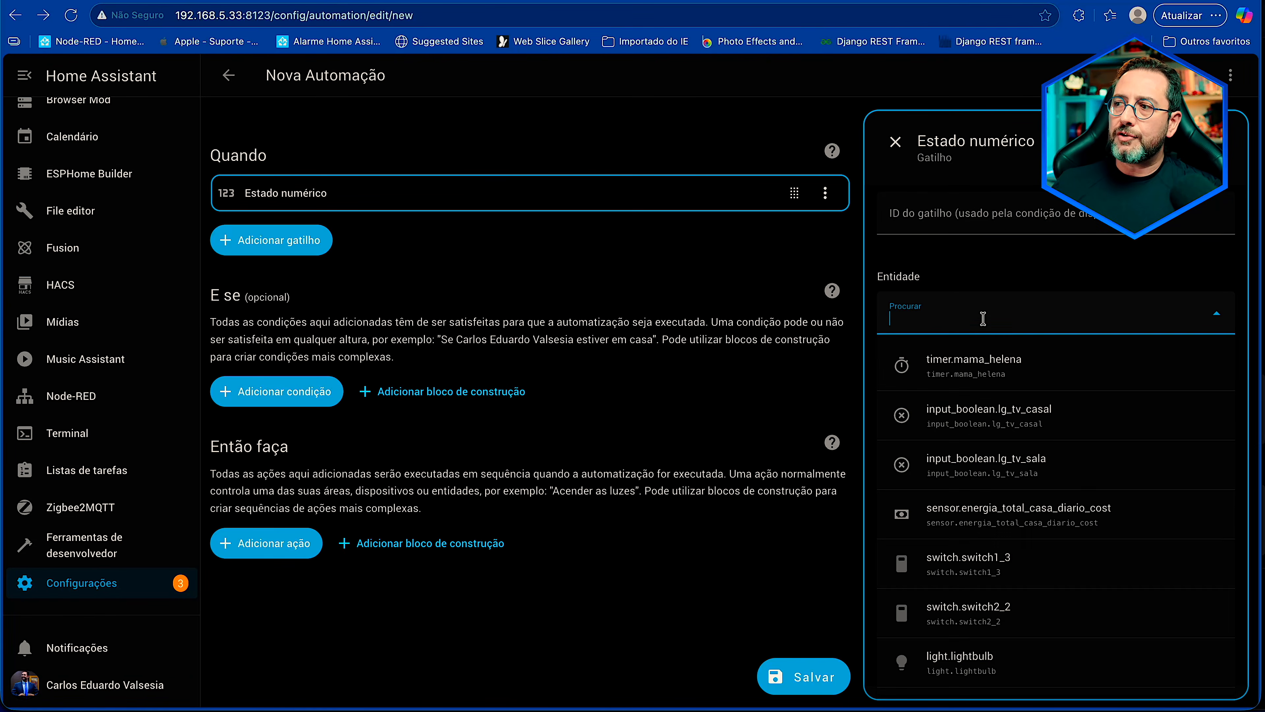
text(ar co)
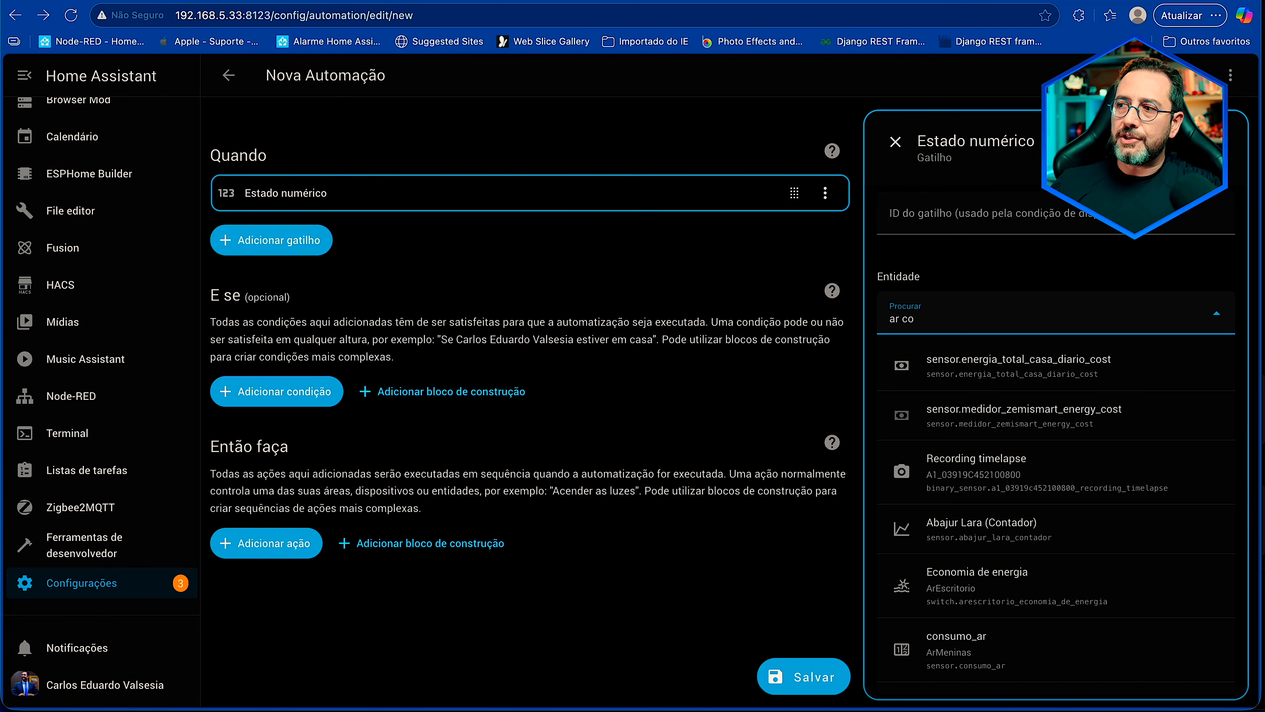
key(BackSpace)
key(BackSpace)
text(do esc)
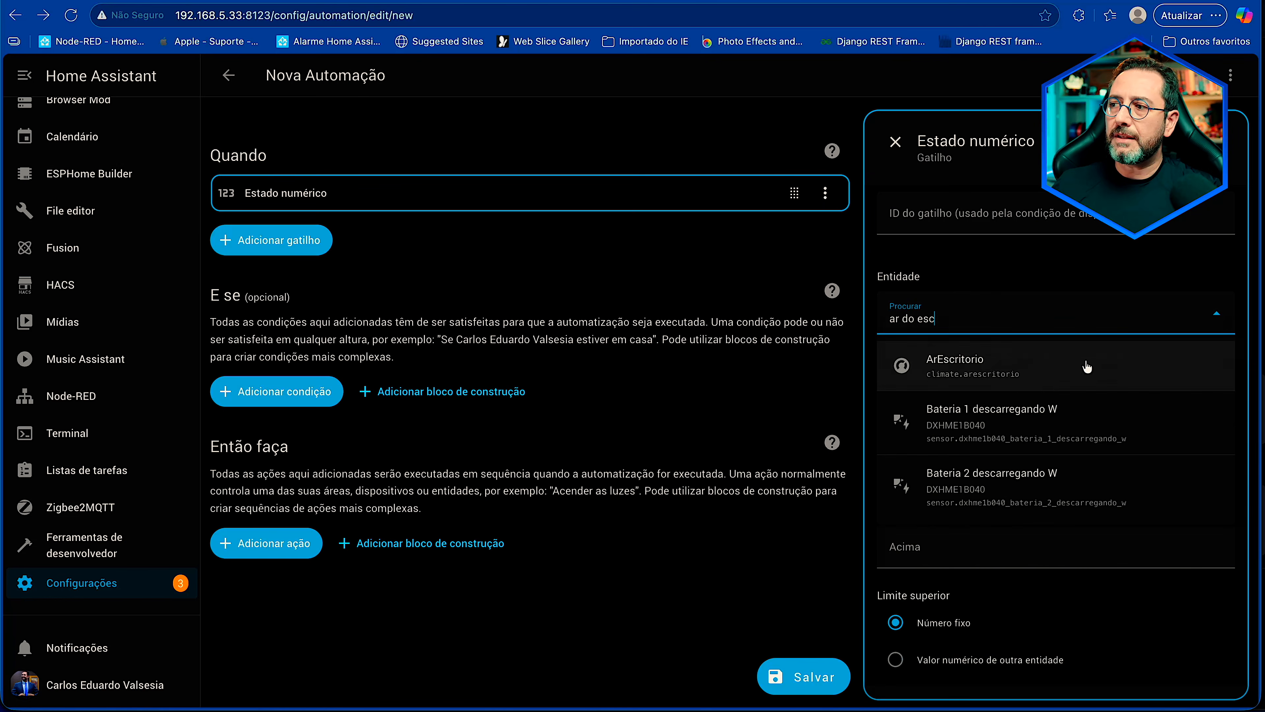
click(982, 383)
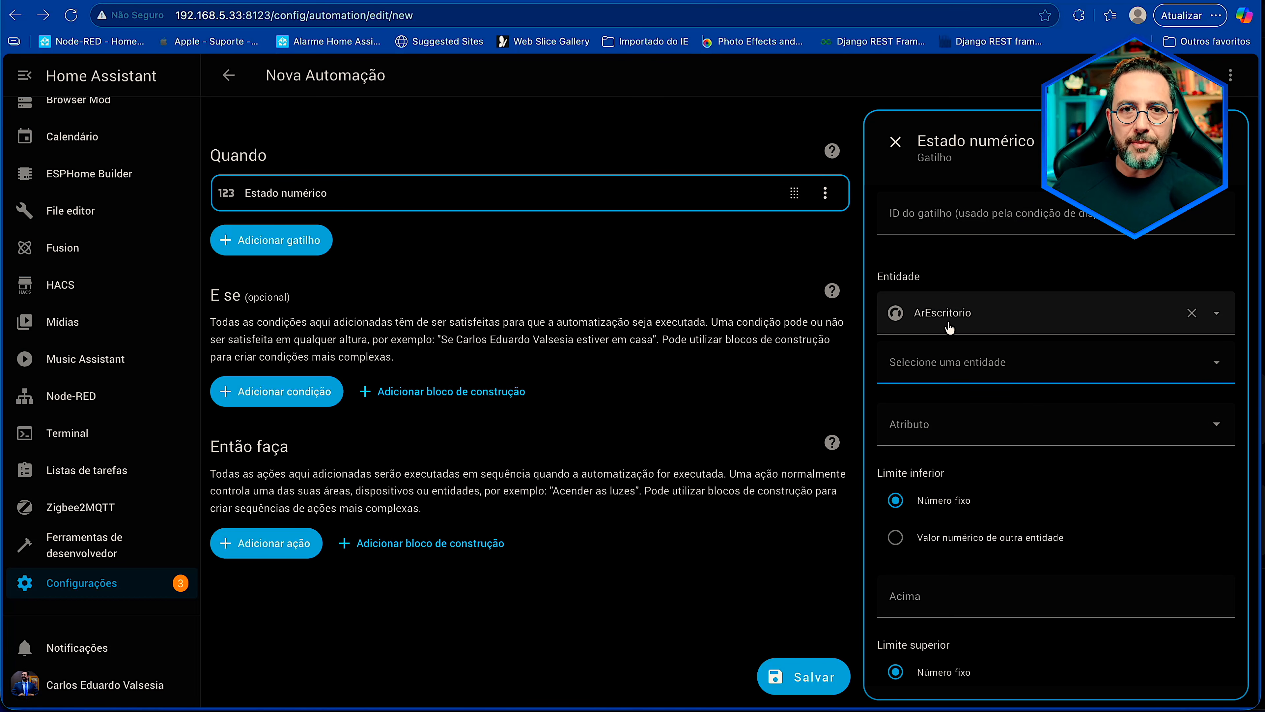
click(954, 422)
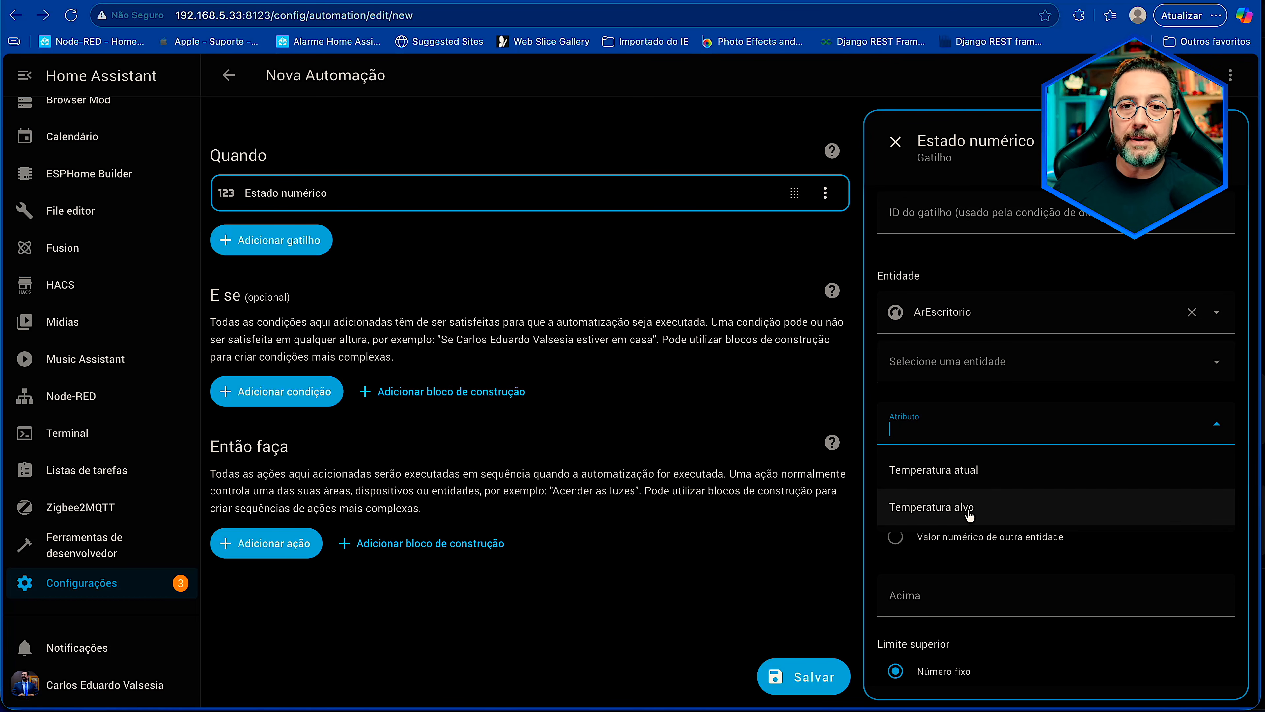
click(966, 474)
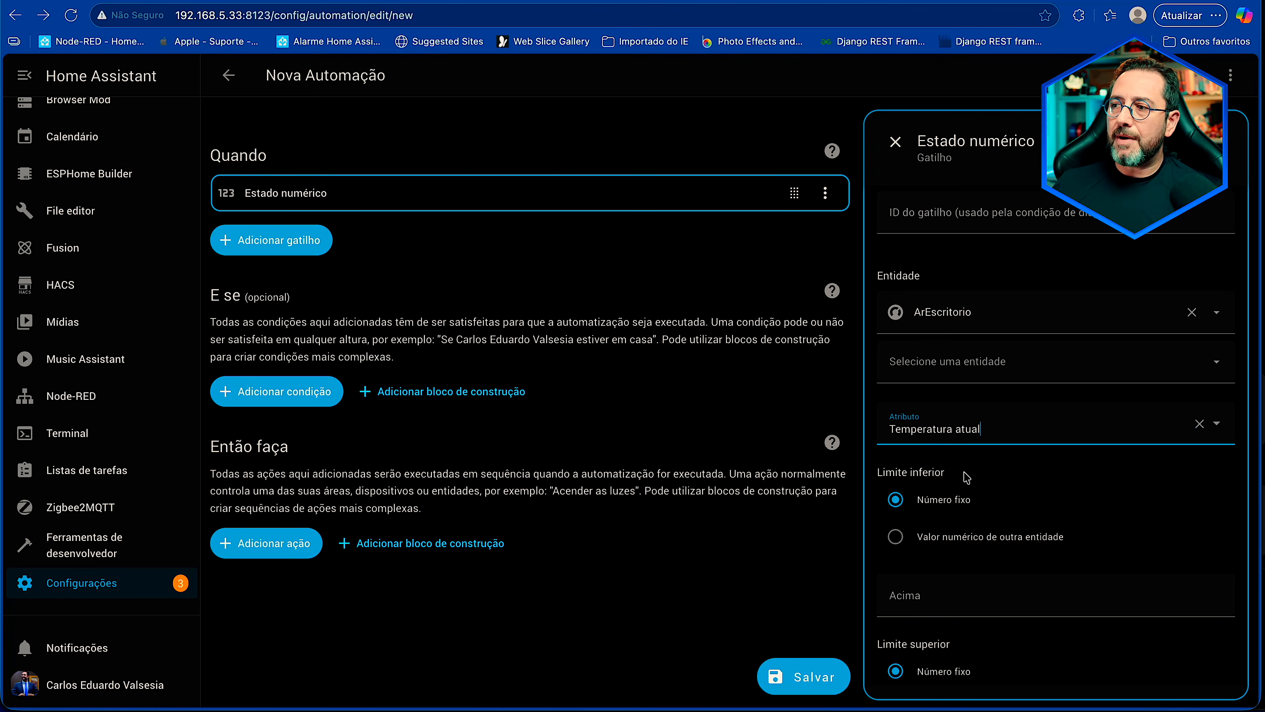
Step: Set the trigger's lower limit to a fixed number of 28, so it fires above that temperature
scroll(946, 439, down, 1)
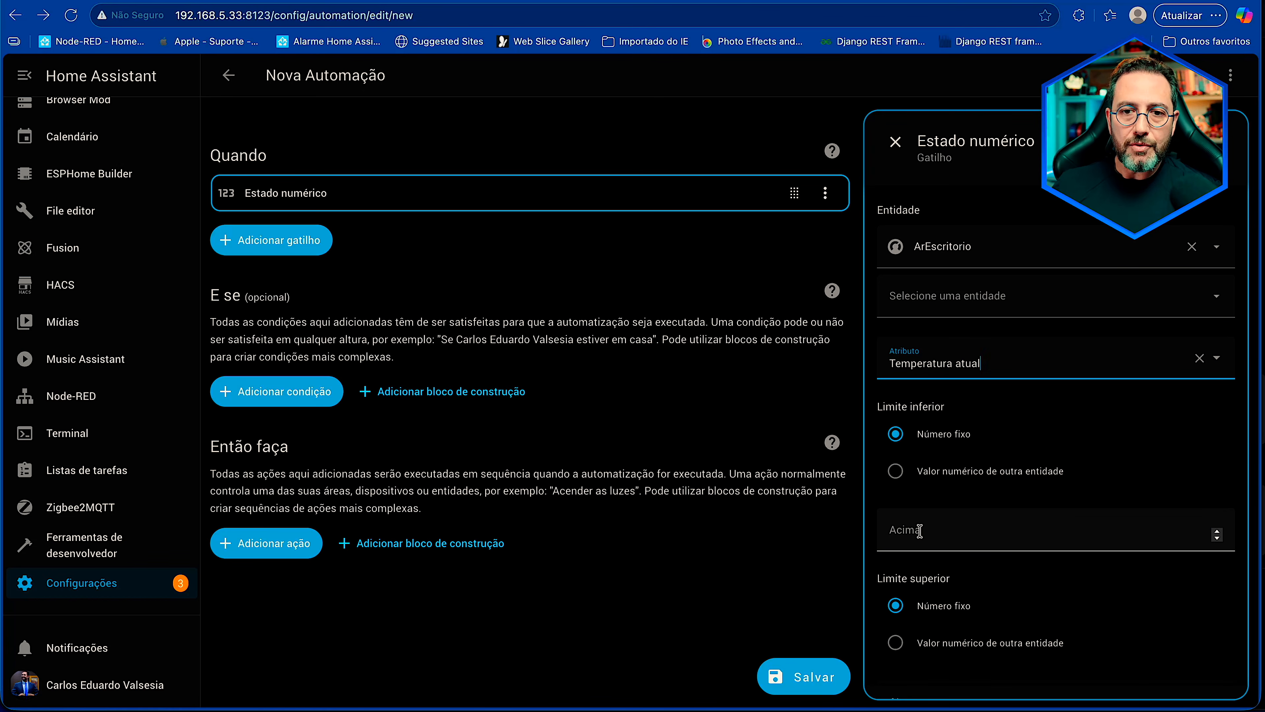
scroll(919, 531, down, 2)
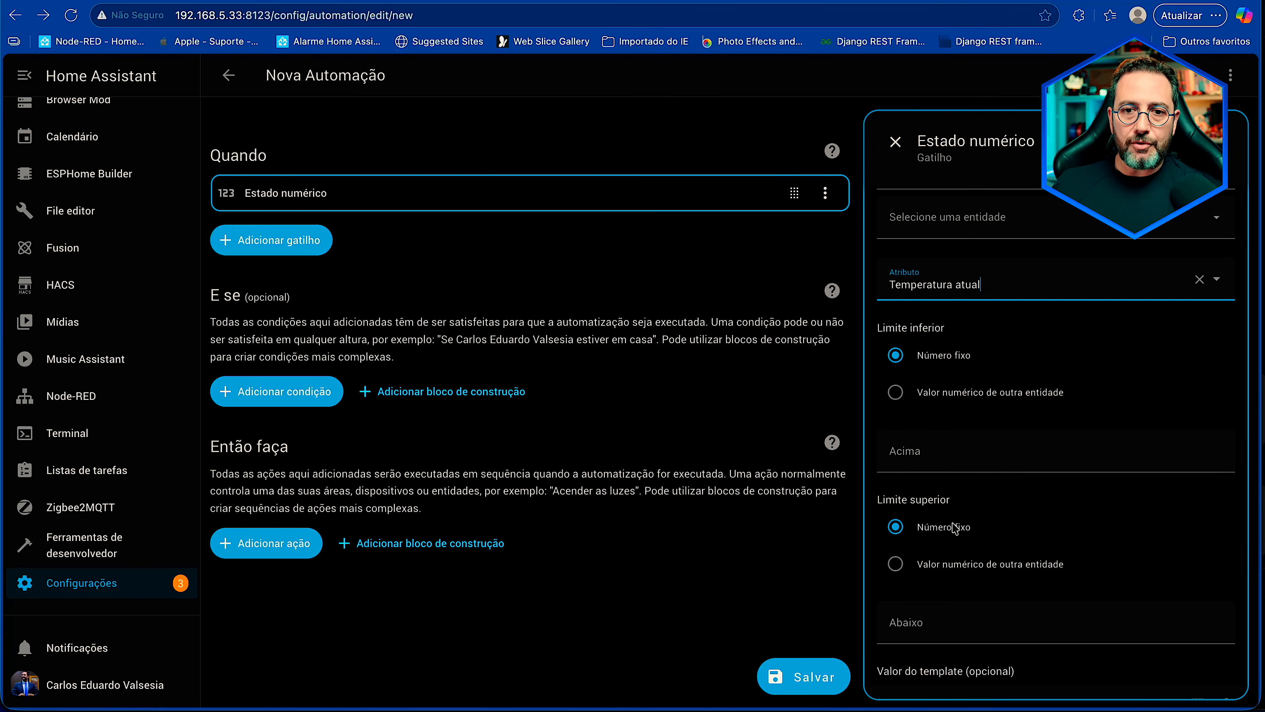
scroll(954, 528, up, 1)
click(943, 478)
text(0)
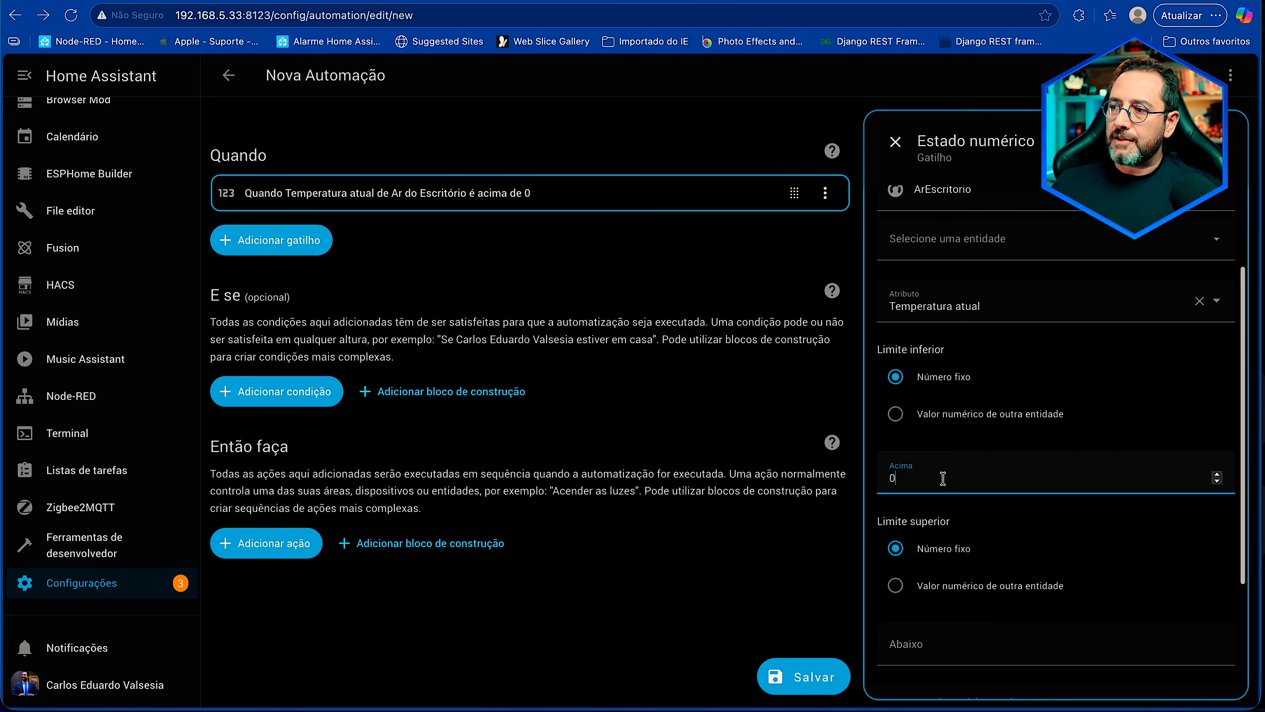
key(BackSpace)
text(28)
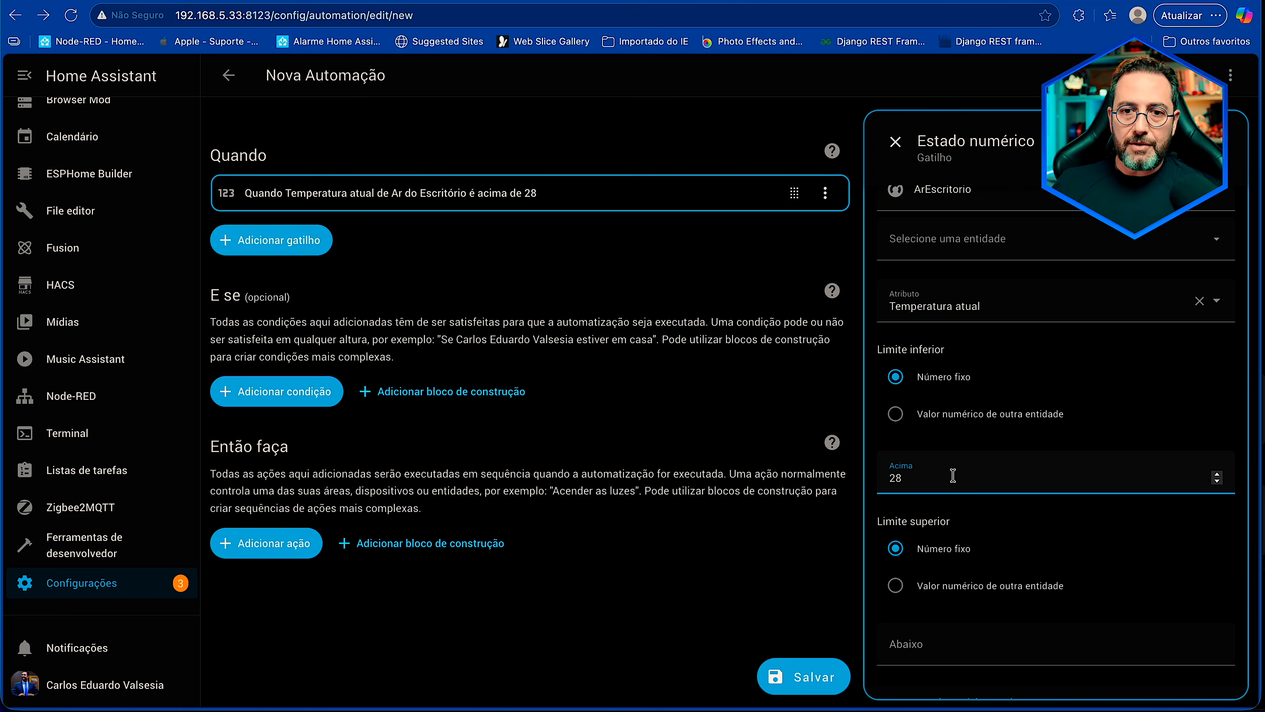
scroll(946, 309, down, 1)
scroll(949, 314, up, 3)
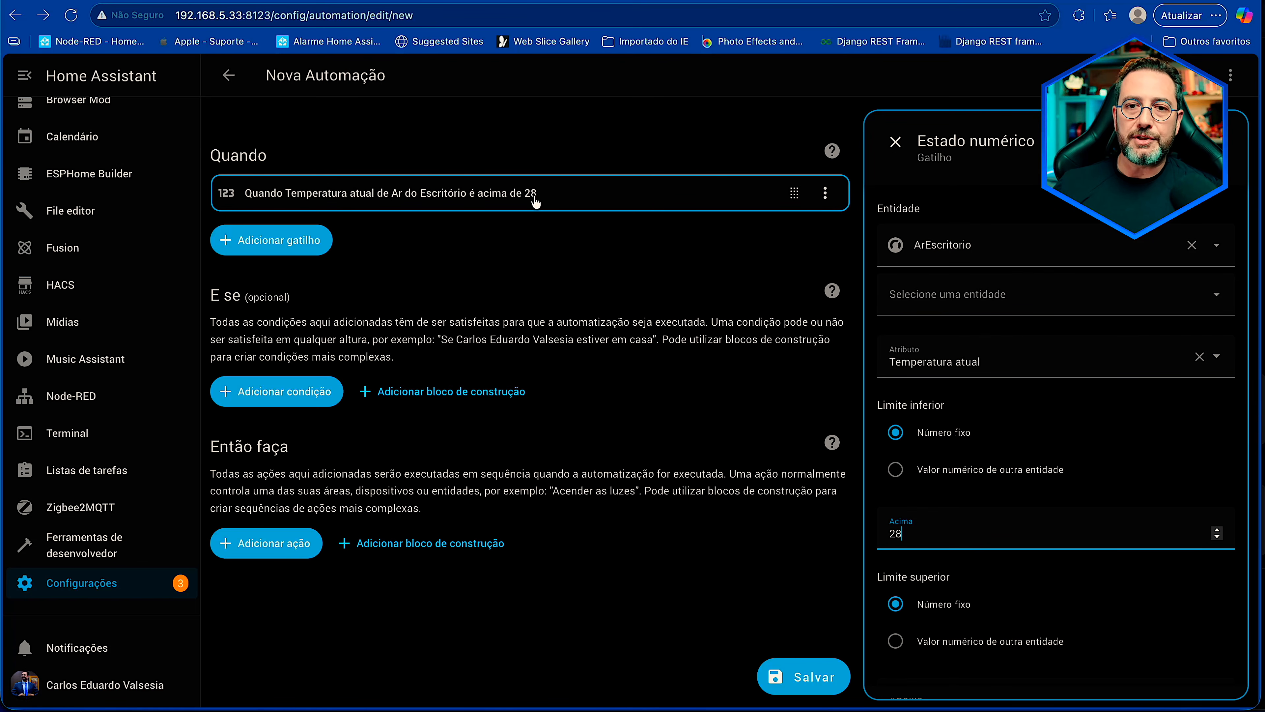
Step: Add a Clima: Set HVAC mode action and target the ArEscritorio climate entity
click(301, 529)
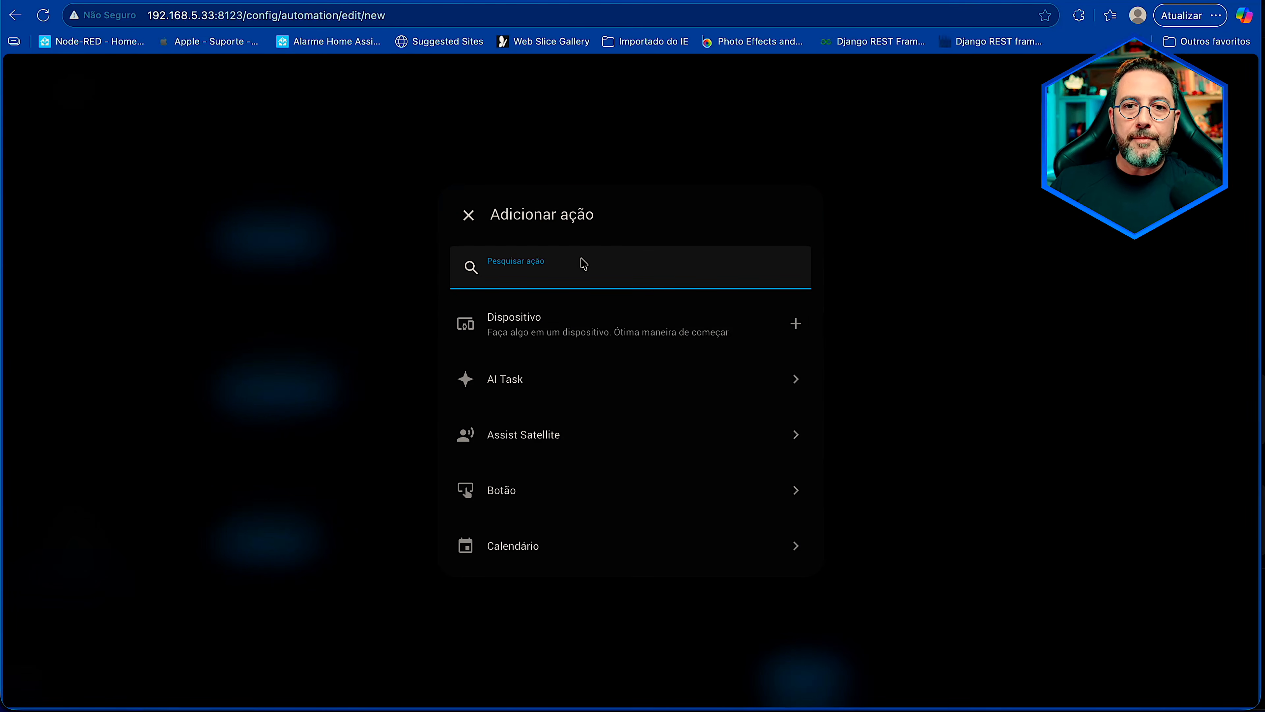
text(hva)
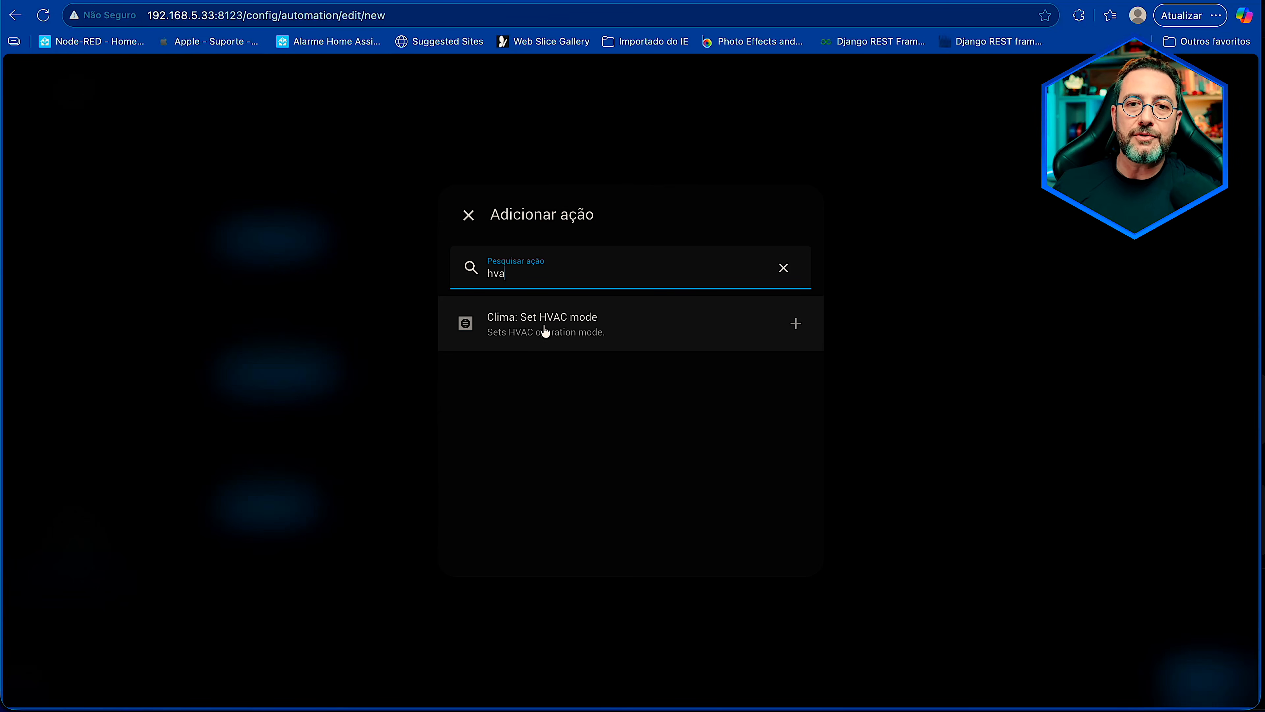
click(572, 329)
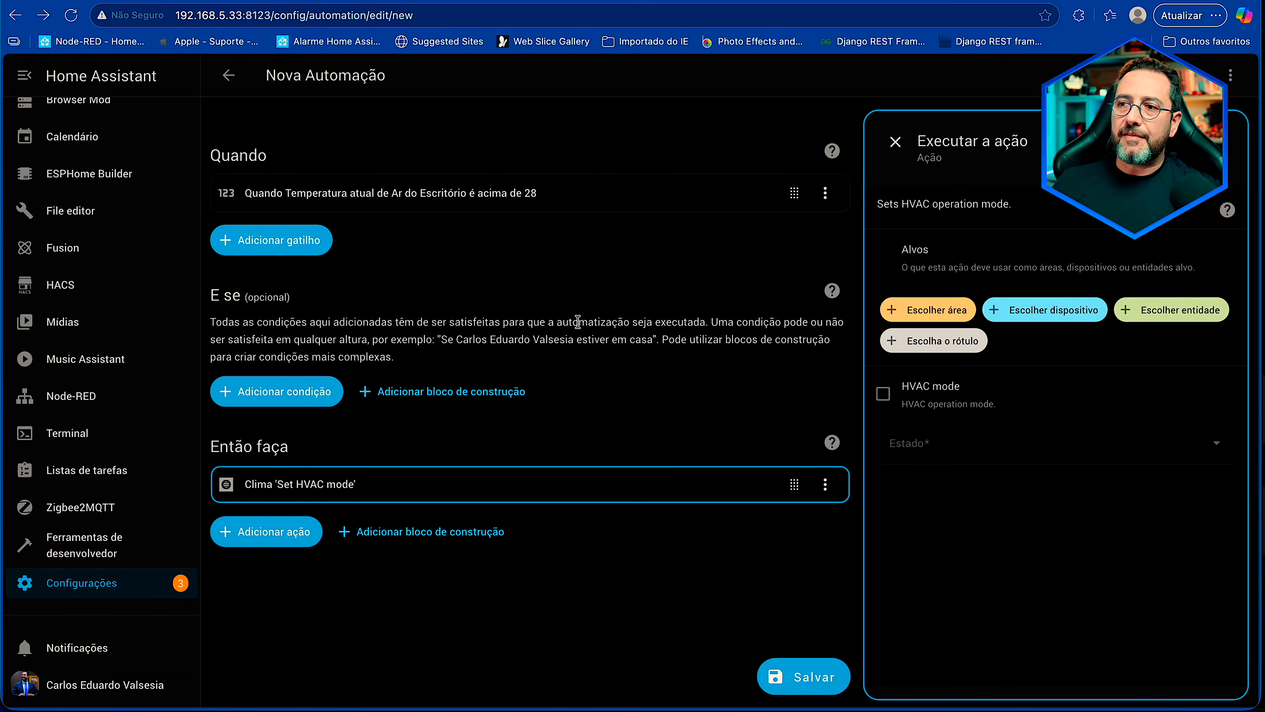
click(1175, 316)
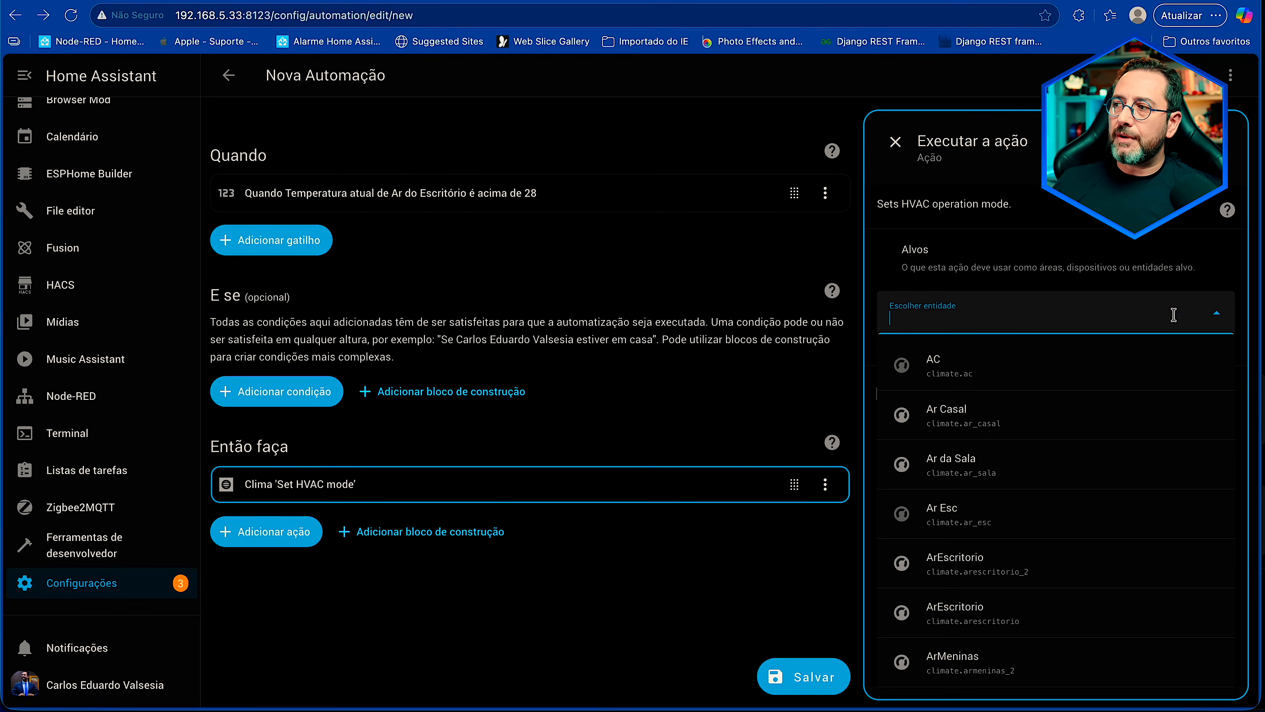
text(ar e)
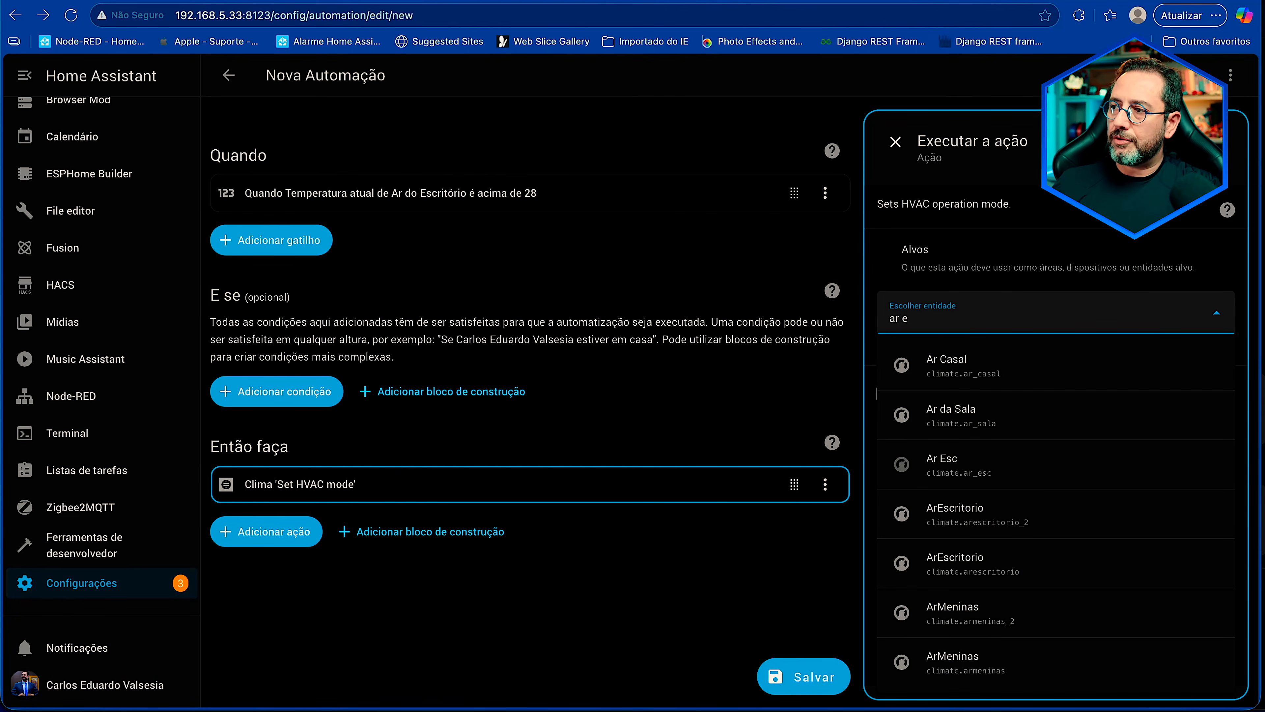
click(935, 515)
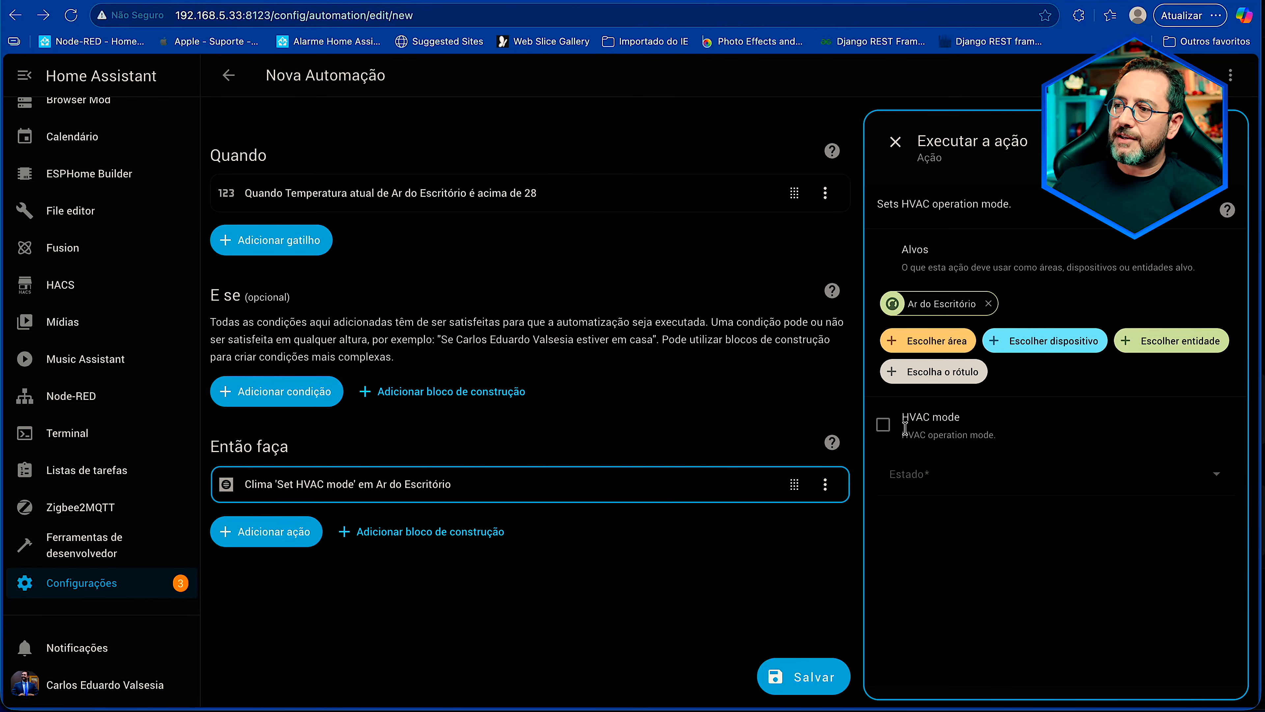
Step: Enable the action's HVAC mode option and set its state to Frio
click(884, 429)
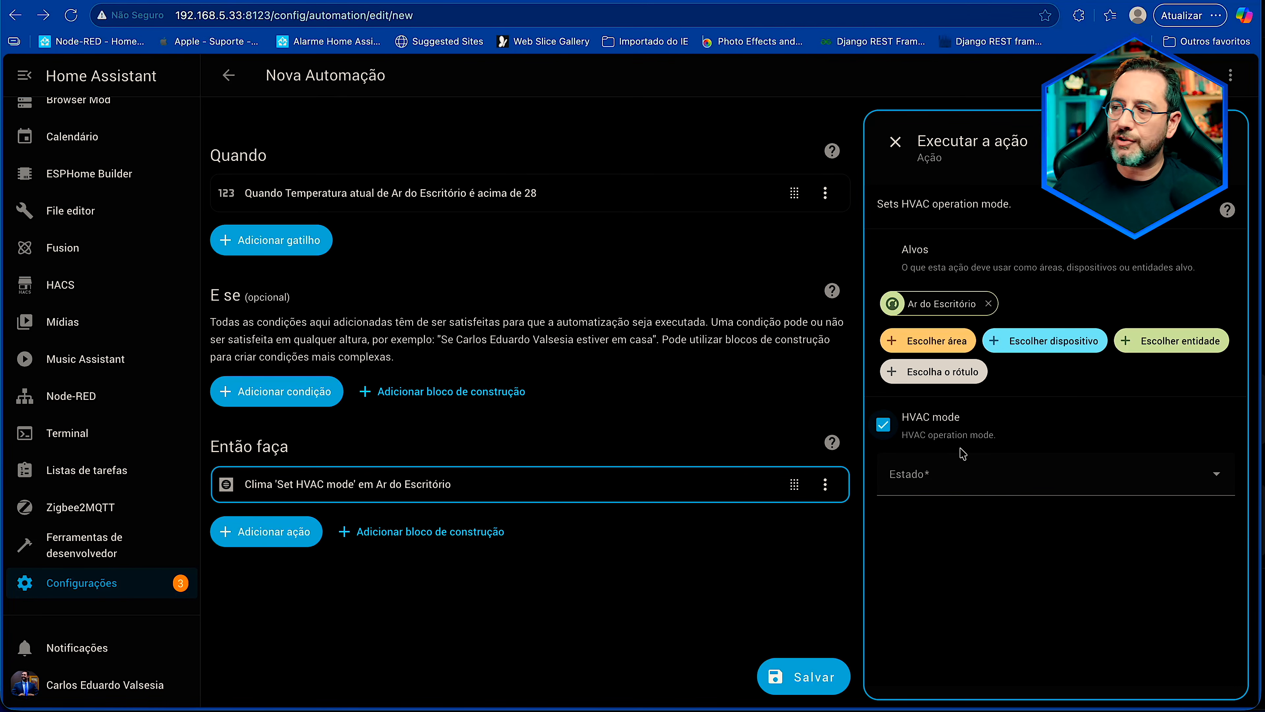
click(1161, 470)
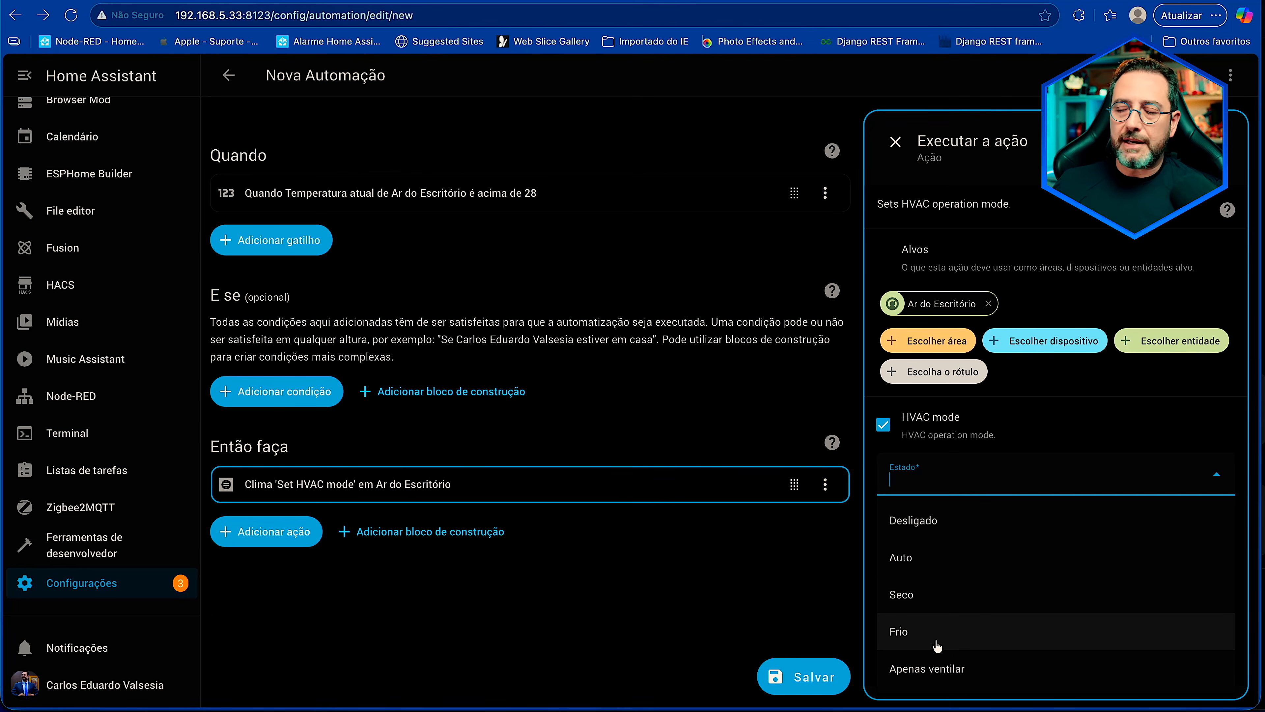
click(919, 638)
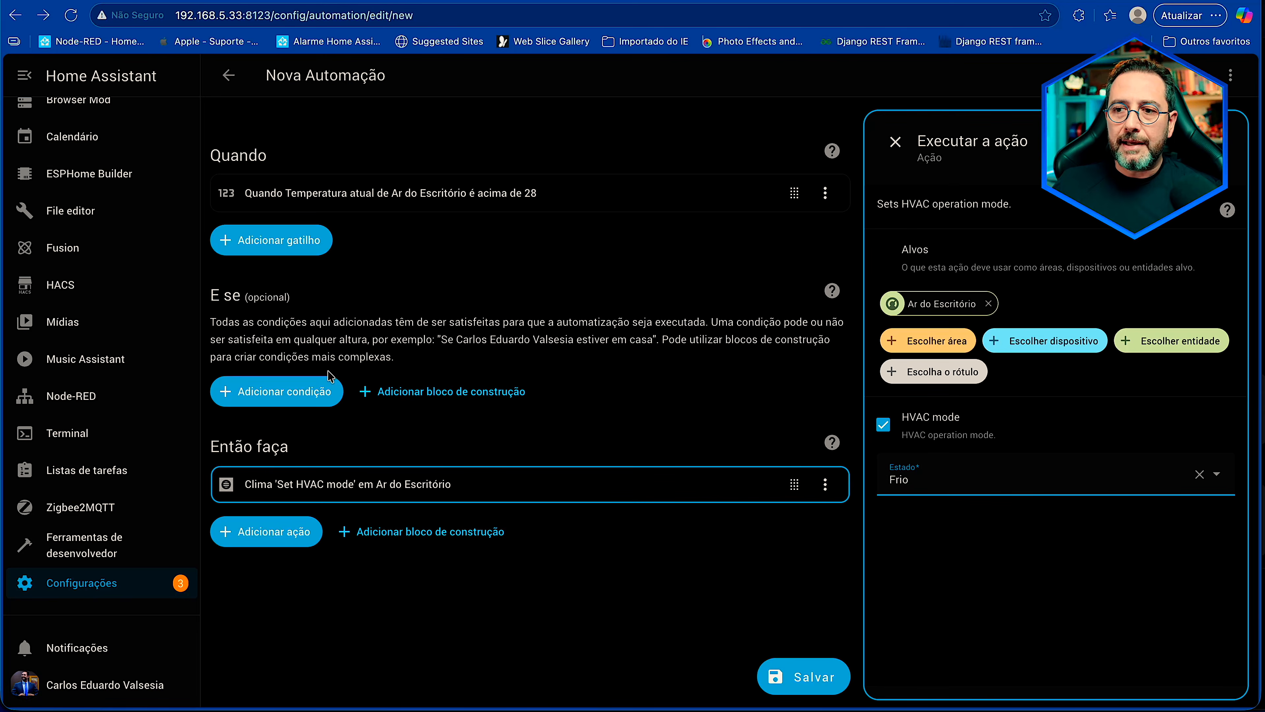
Step: Add a Zona condition requiring the first listed person entity to be in the Casa zone
click(319, 391)
click(531, 277)
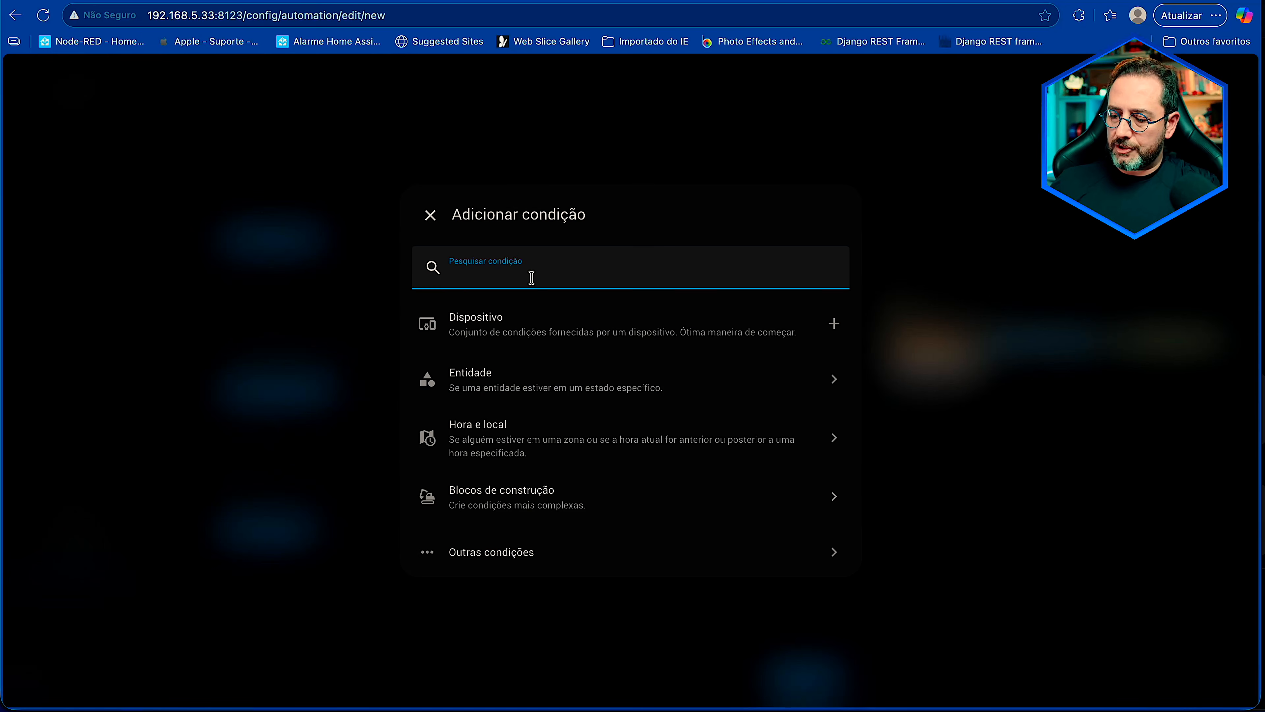
text(zon)
click(535, 327)
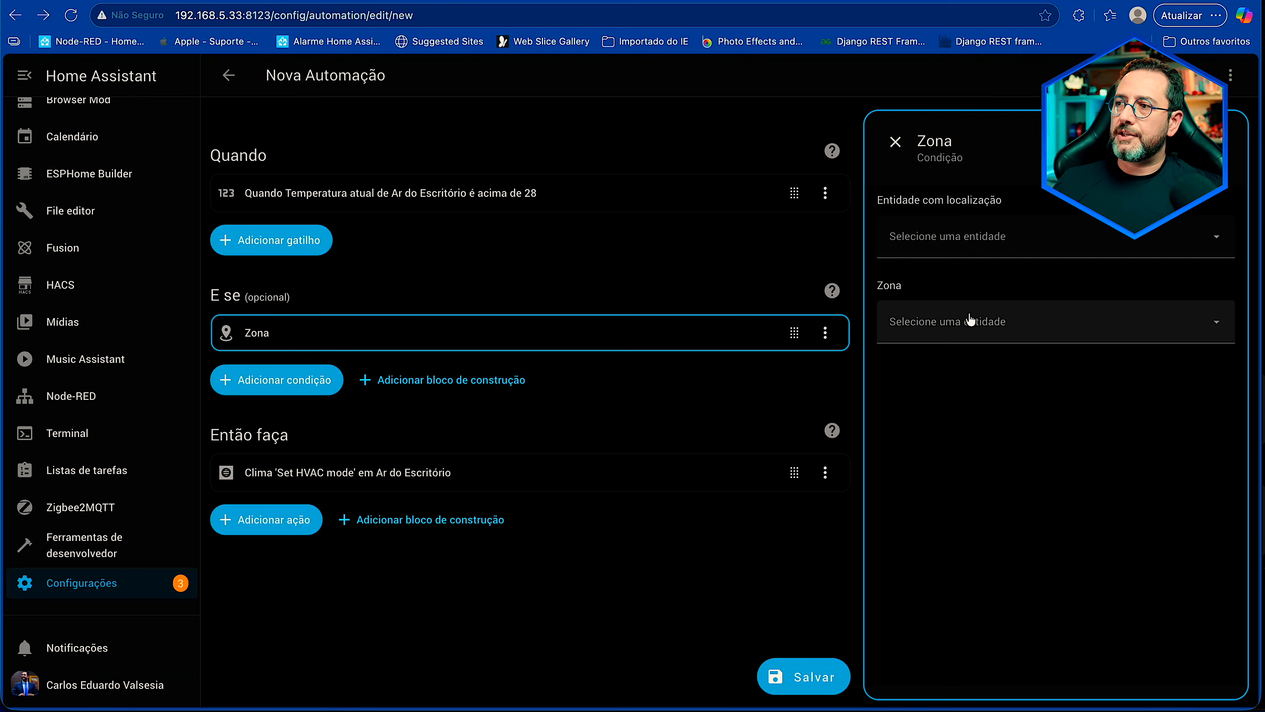
click(954, 240)
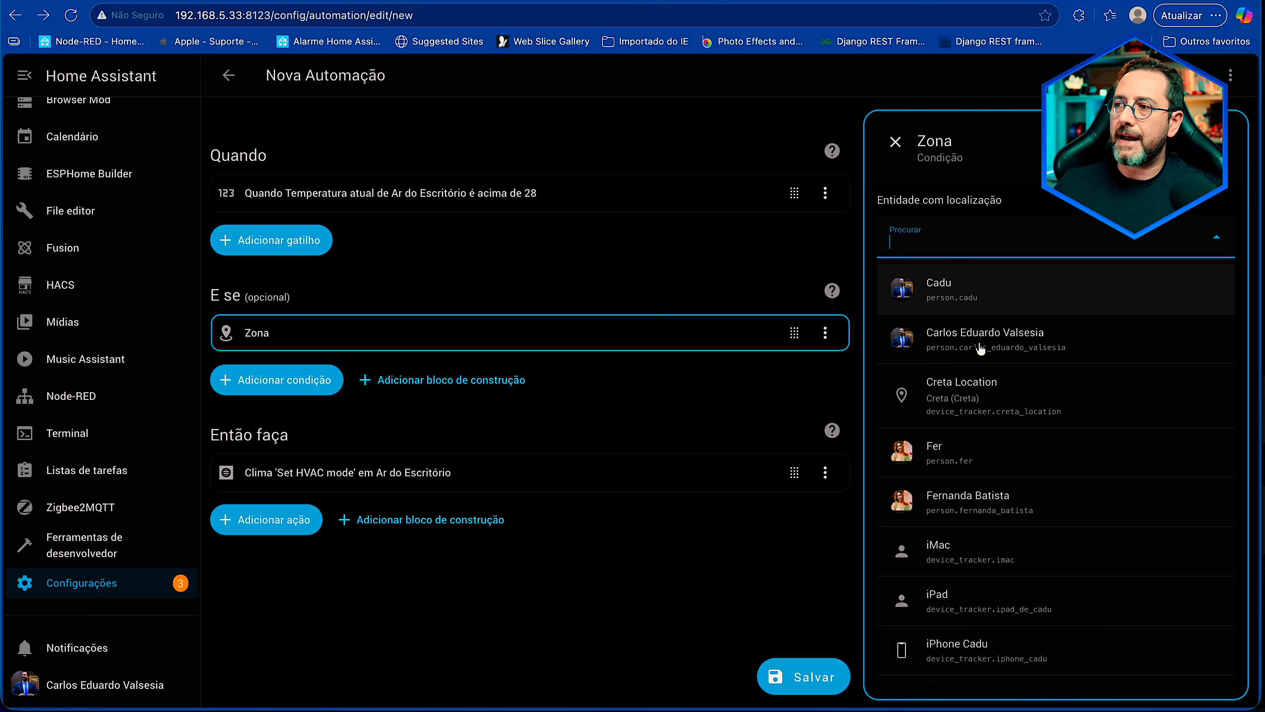
click(959, 294)
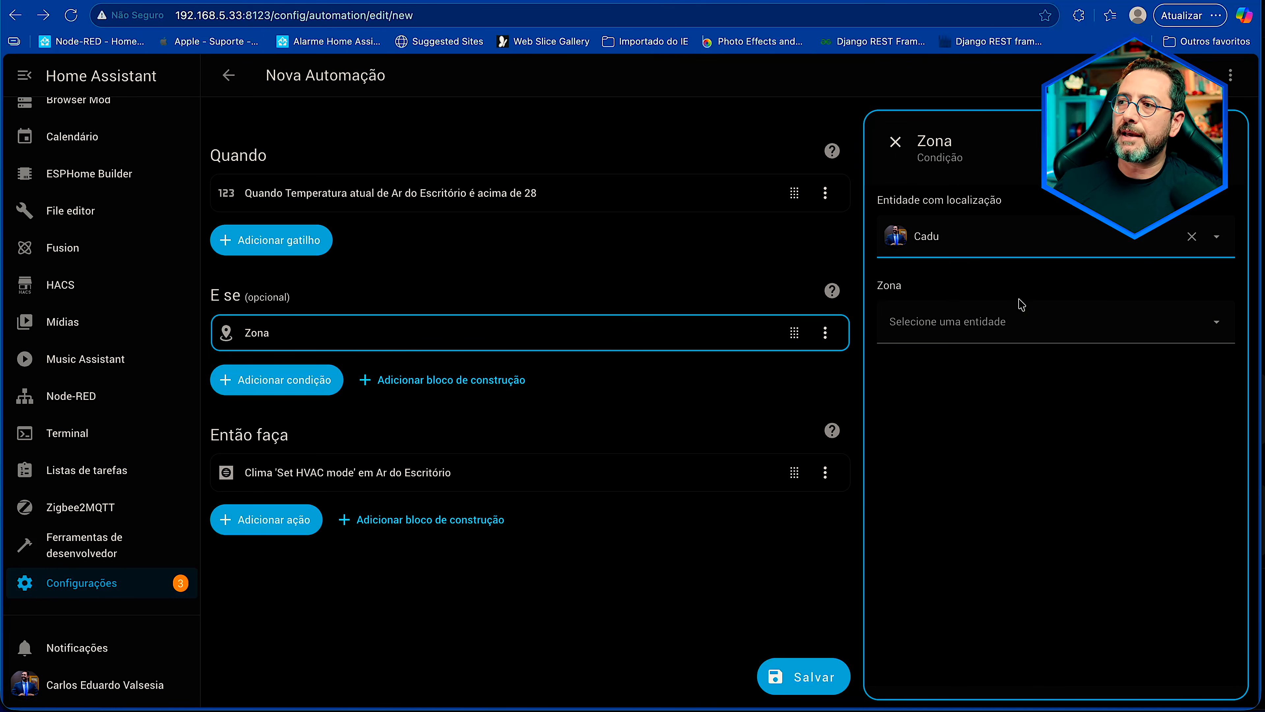
click(979, 326)
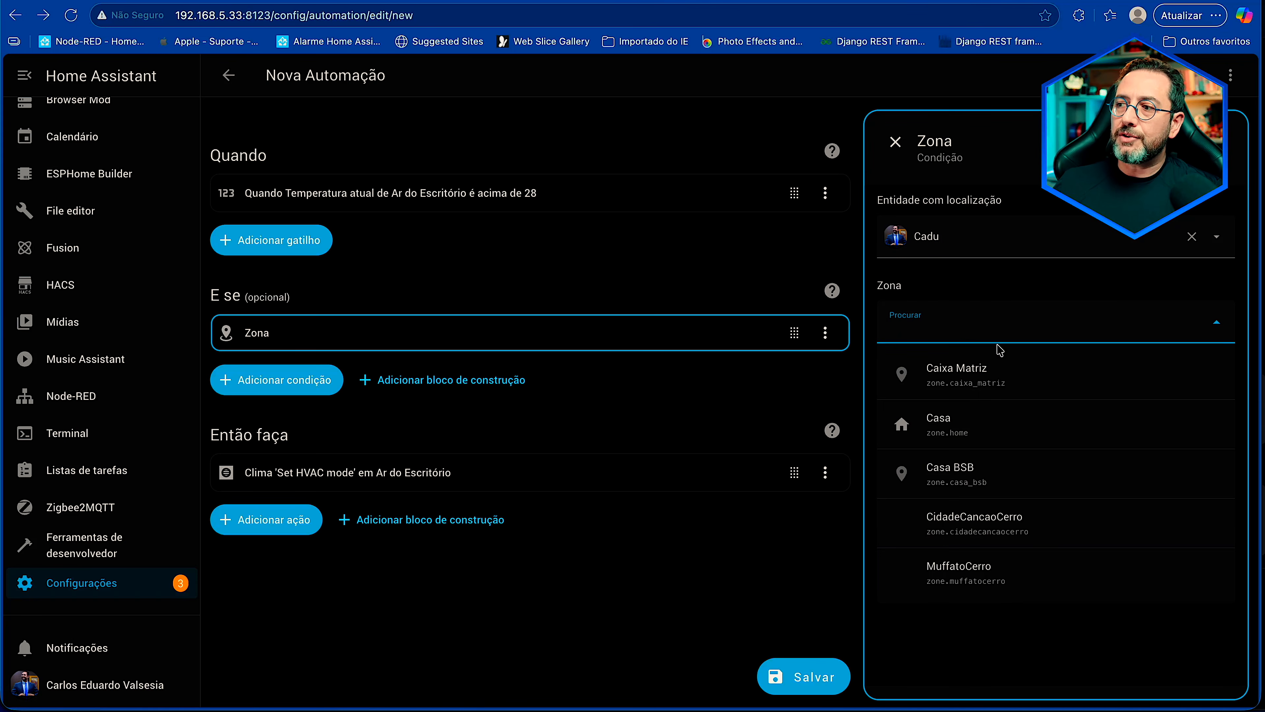
click(958, 432)
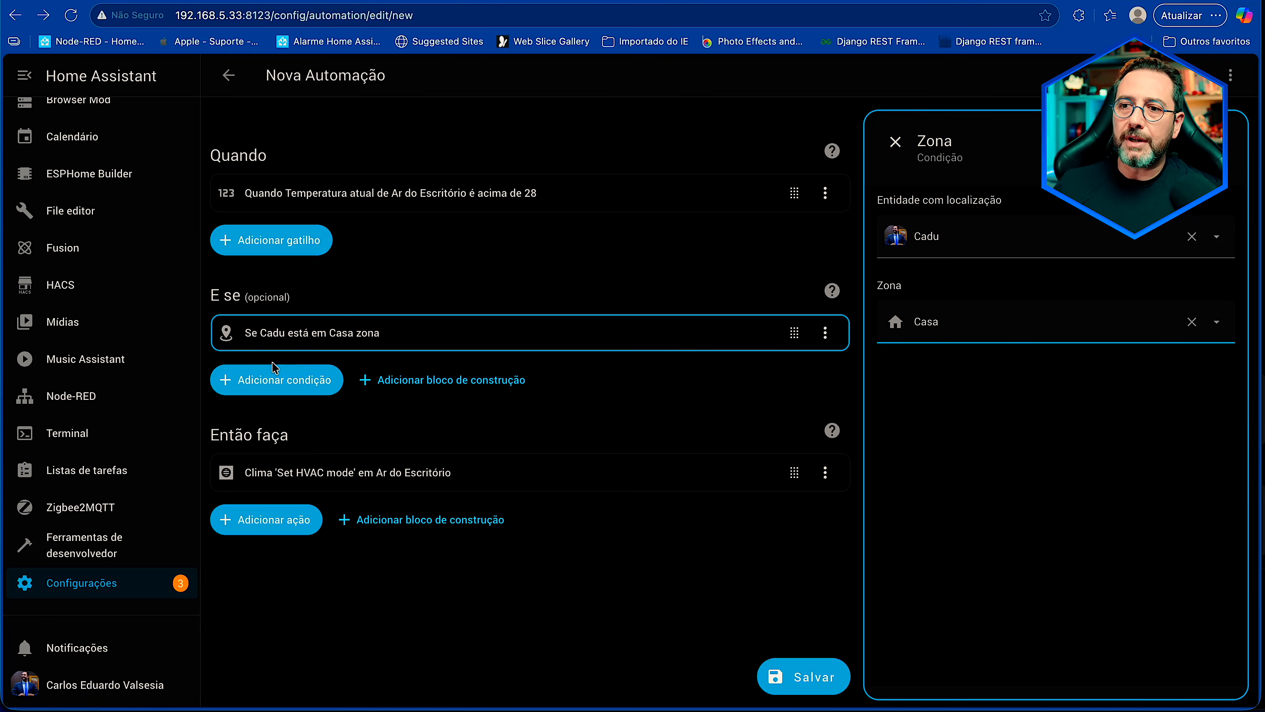
click(303, 387)
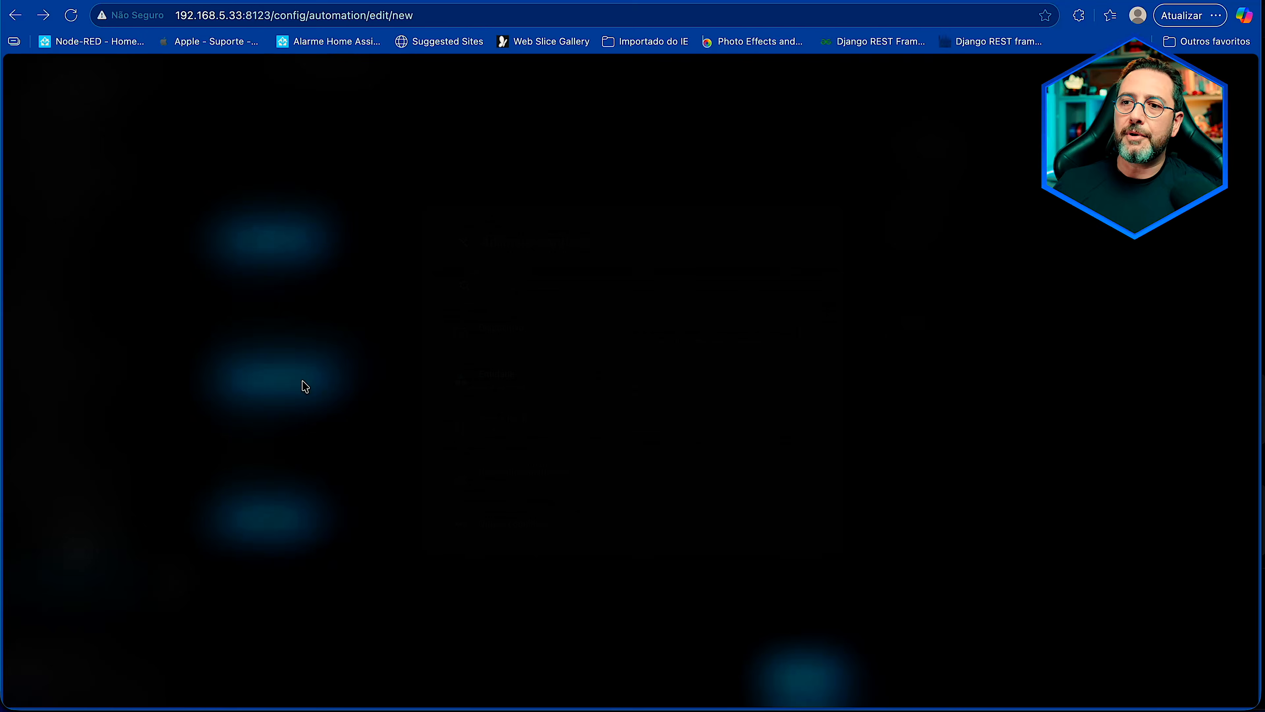
click(431, 217)
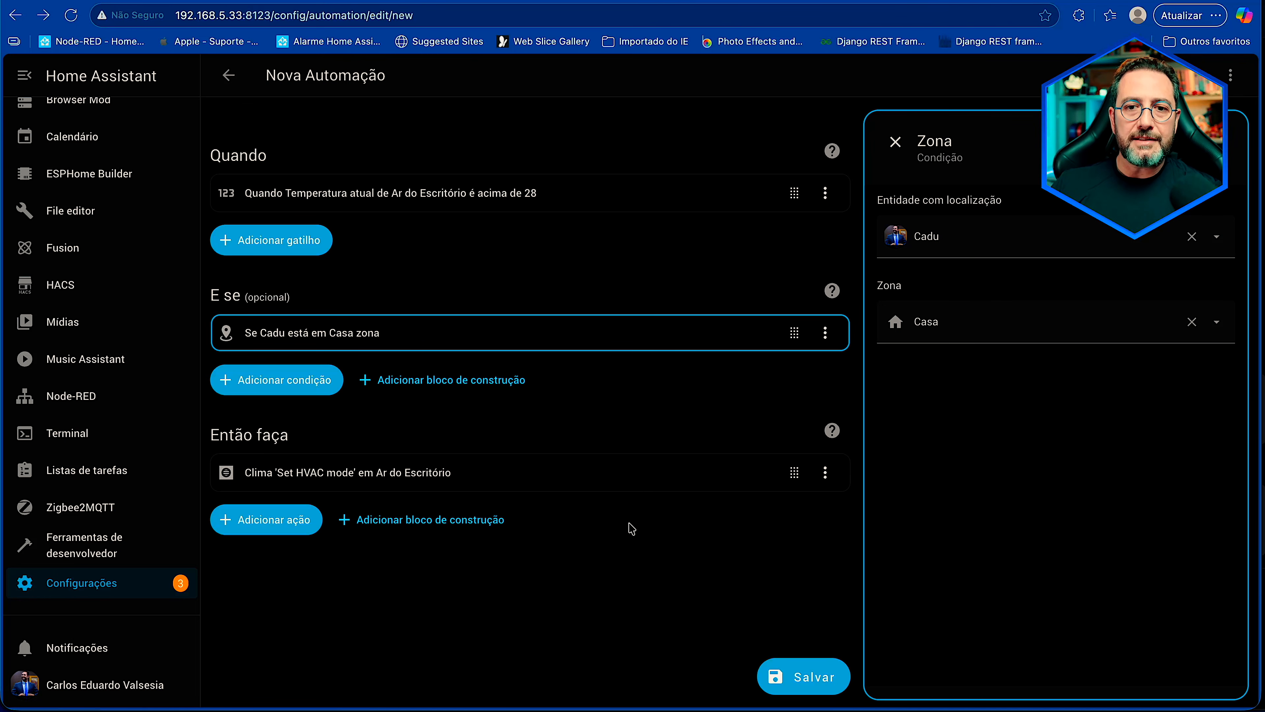
Step: Discard the unsaved air-conditioning automation and start another new automation from scratch
click(228, 75)
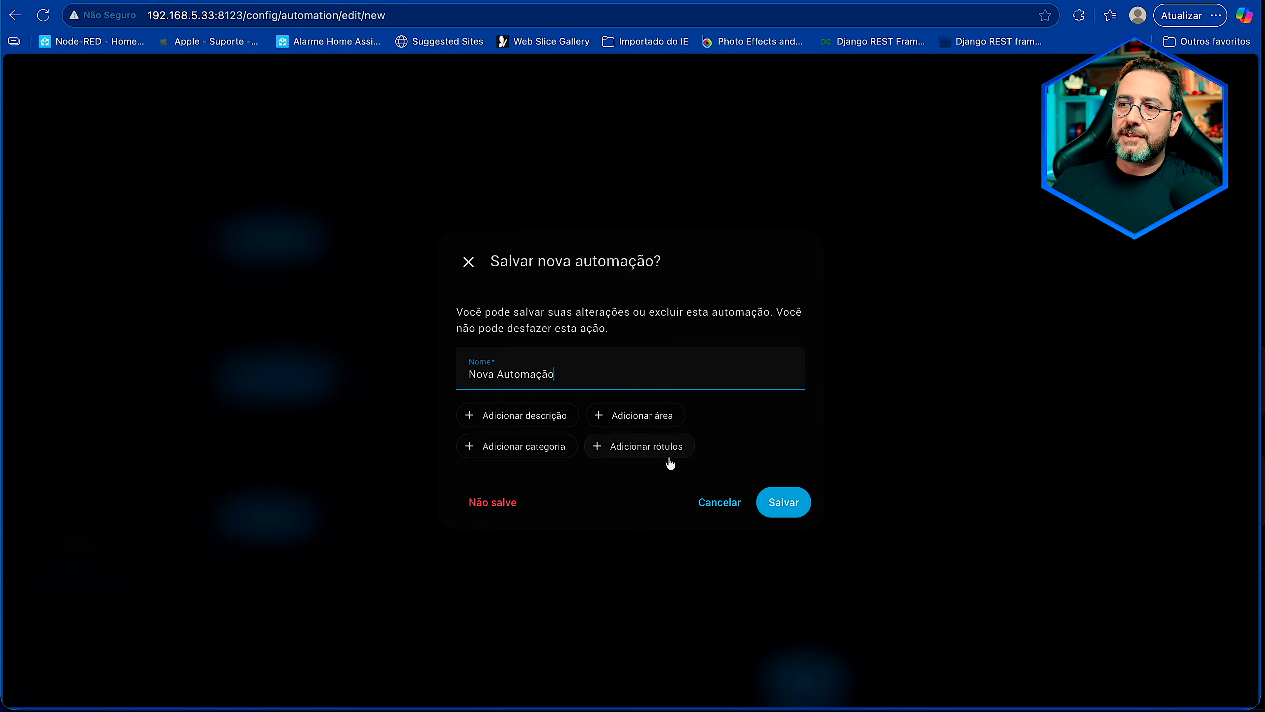
click(483, 504)
click(1166, 678)
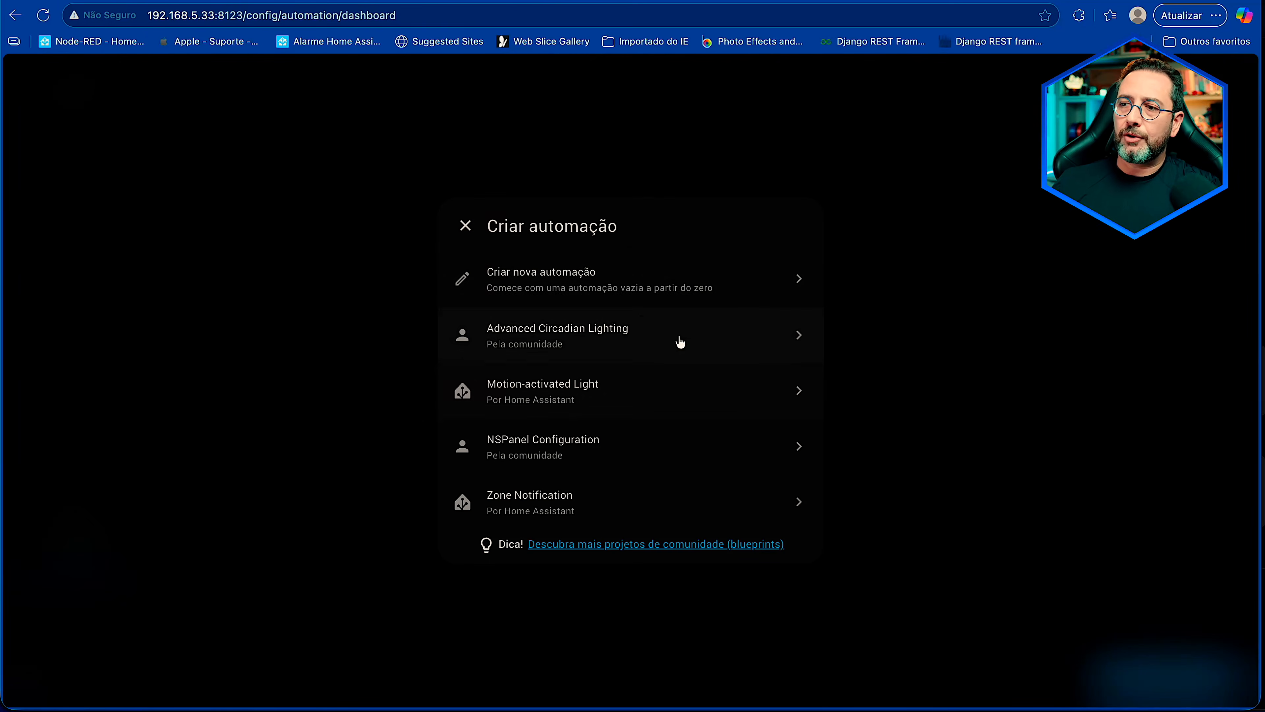
click(596, 275)
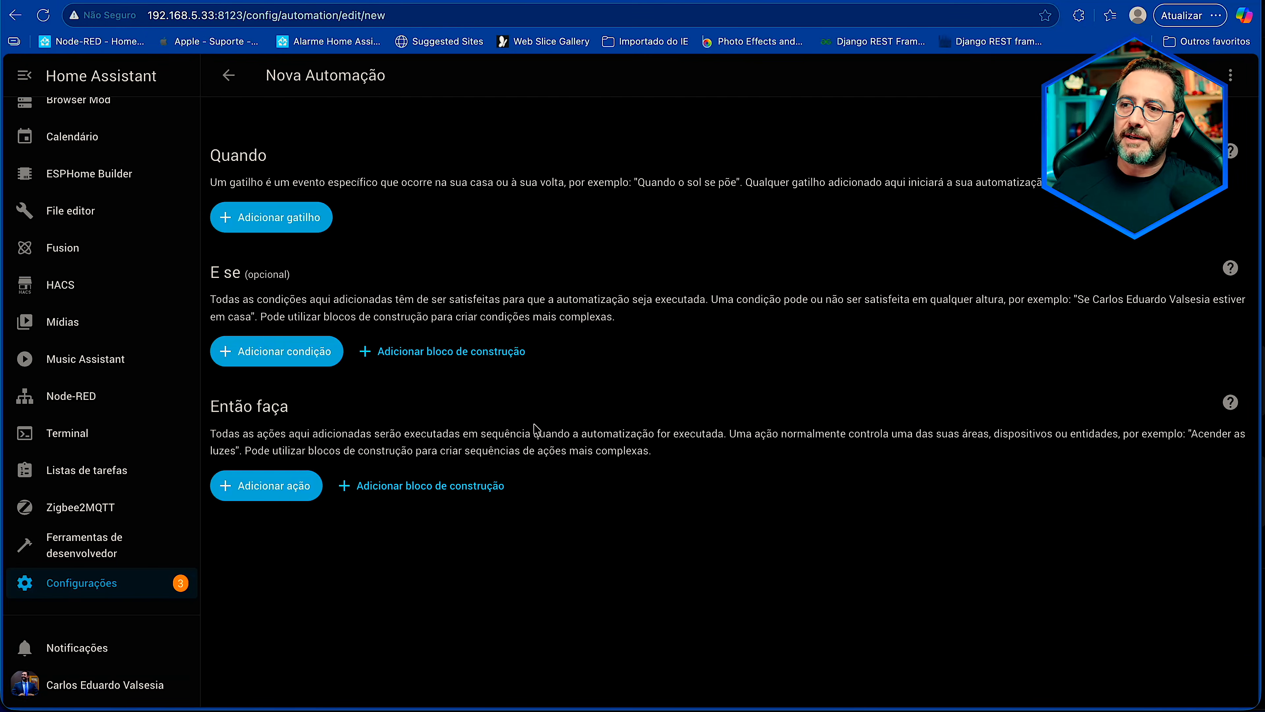
Step: Search the triggers for "hom" and add a Home Assistant trigger for the Iniciar event
click(304, 223)
text(hom)
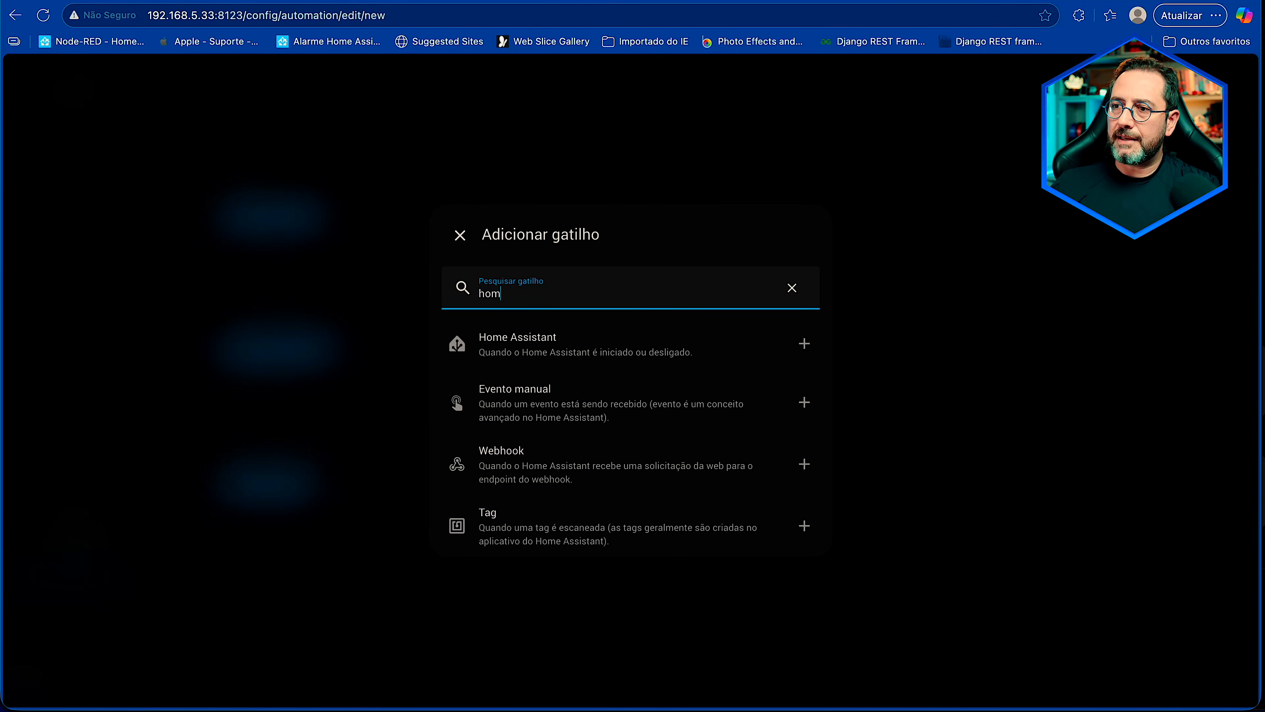
click(675, 361)
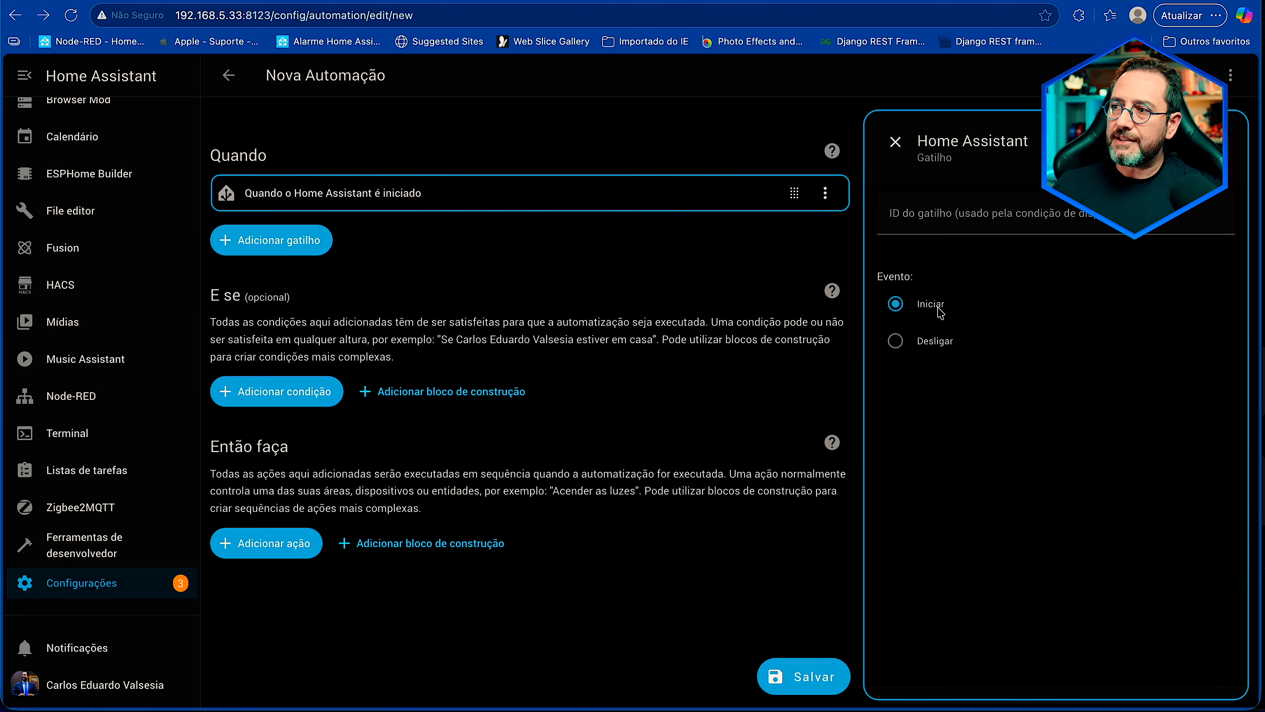
Step: Add the notification action that sends a message with the cadutelegram service
click(277, 550)
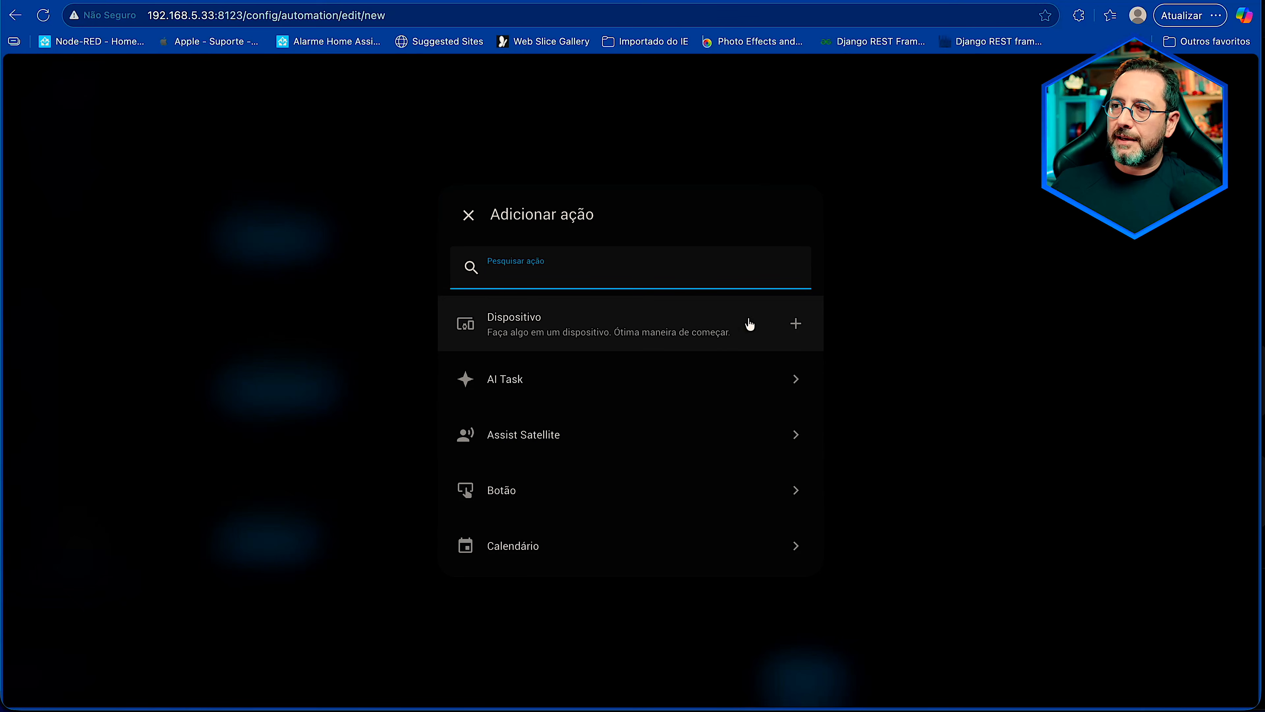
text(telegr)
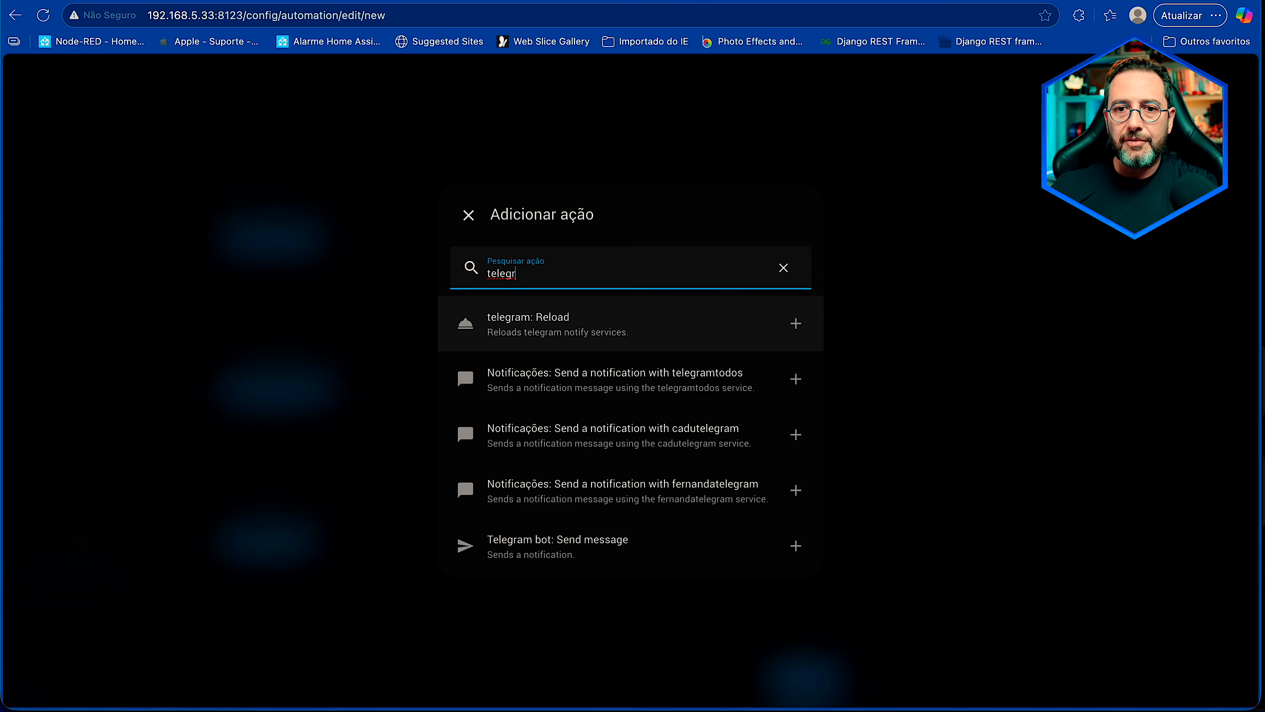
text(am)
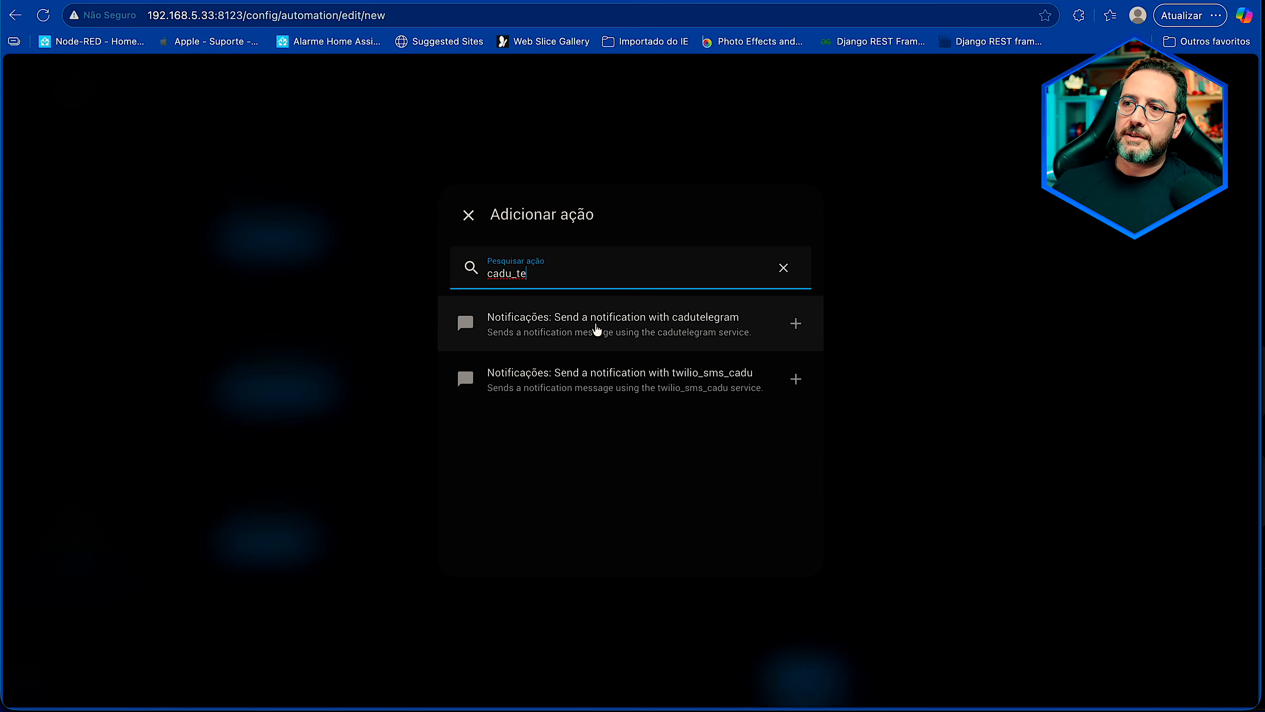
click(705, 329)
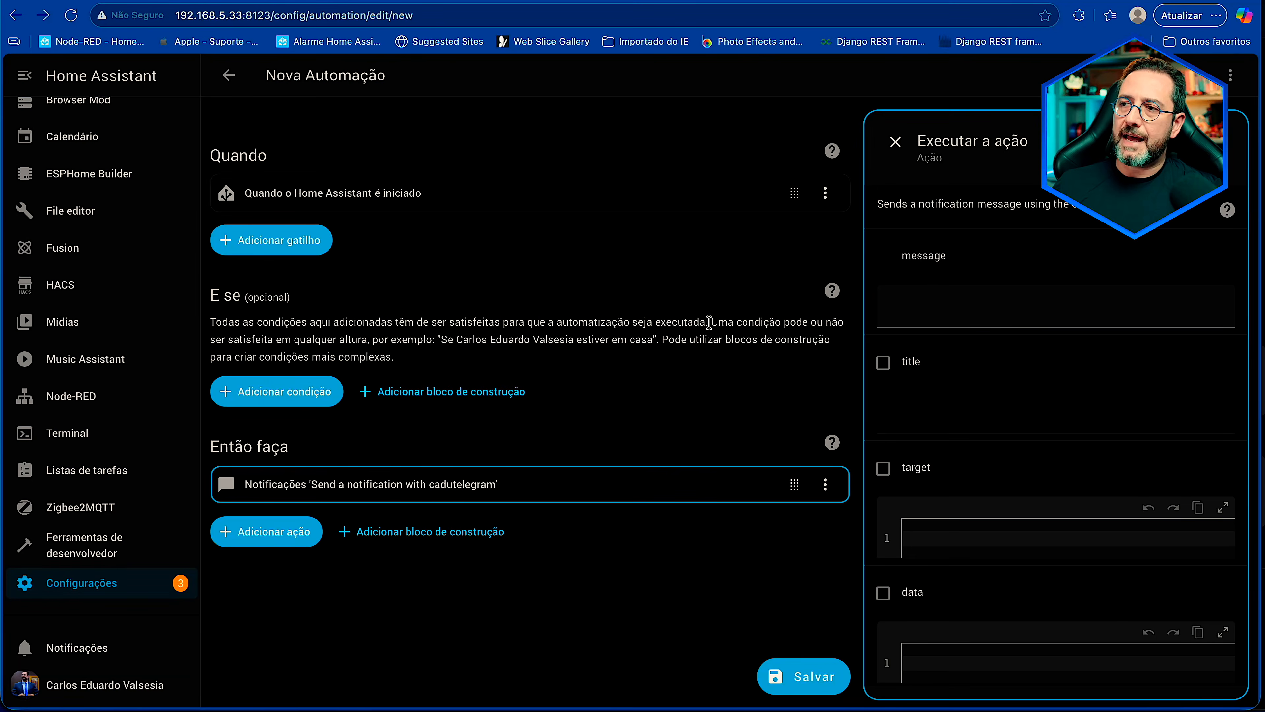
Step: Set the notification's message to "Home Assistant foi iniciado" and enable its title with the text "AVISO"
click(921, 301)
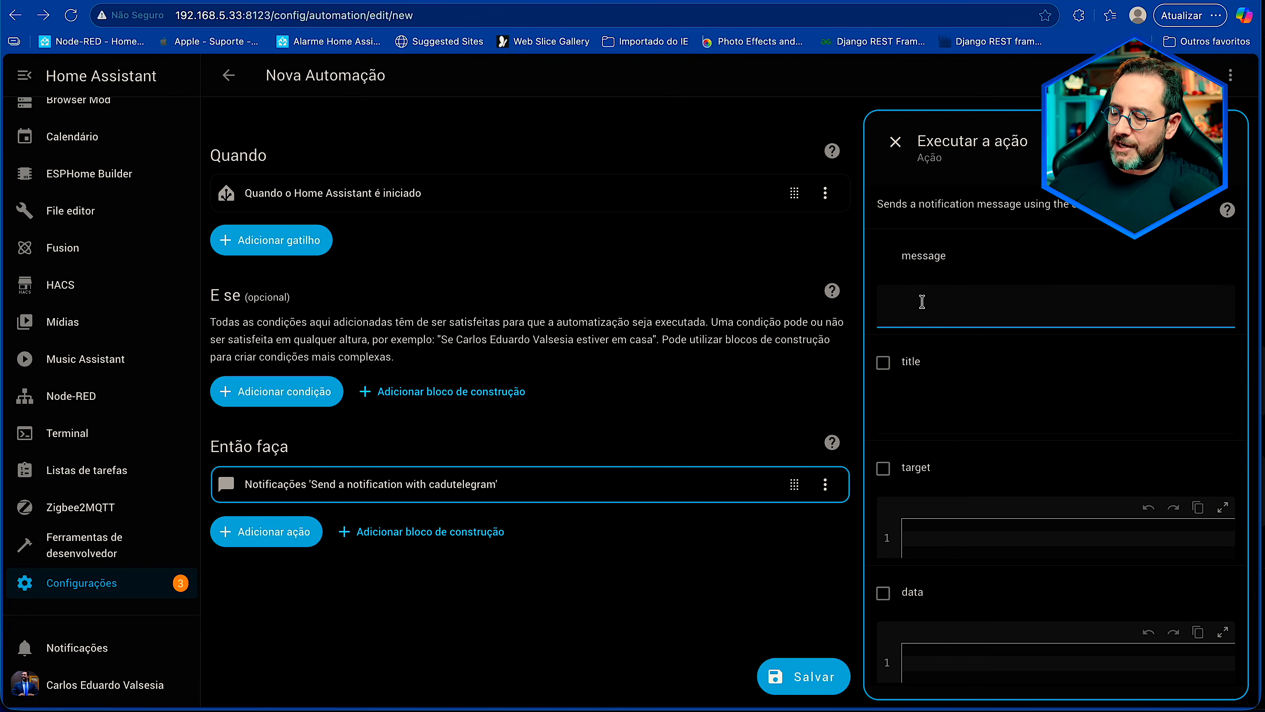
text(Home Assistant foi iniciado)
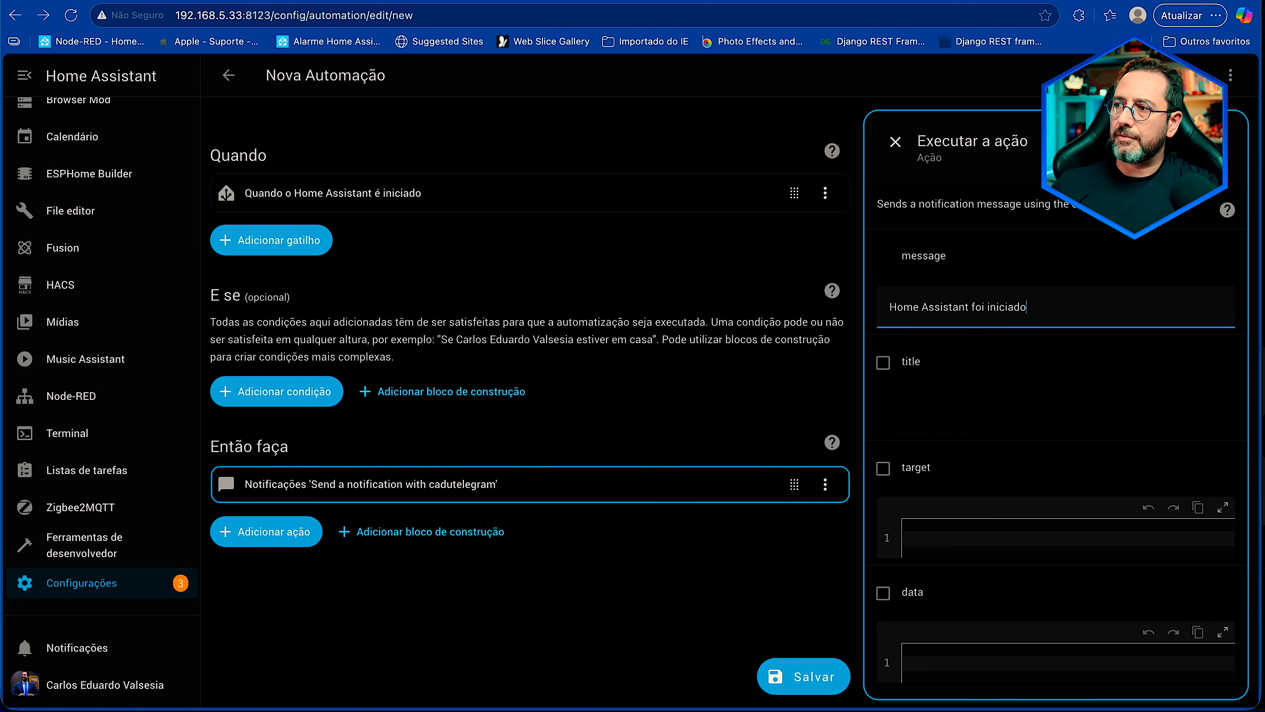
click(883, 362)
click(920, 411)
text(AVISO)
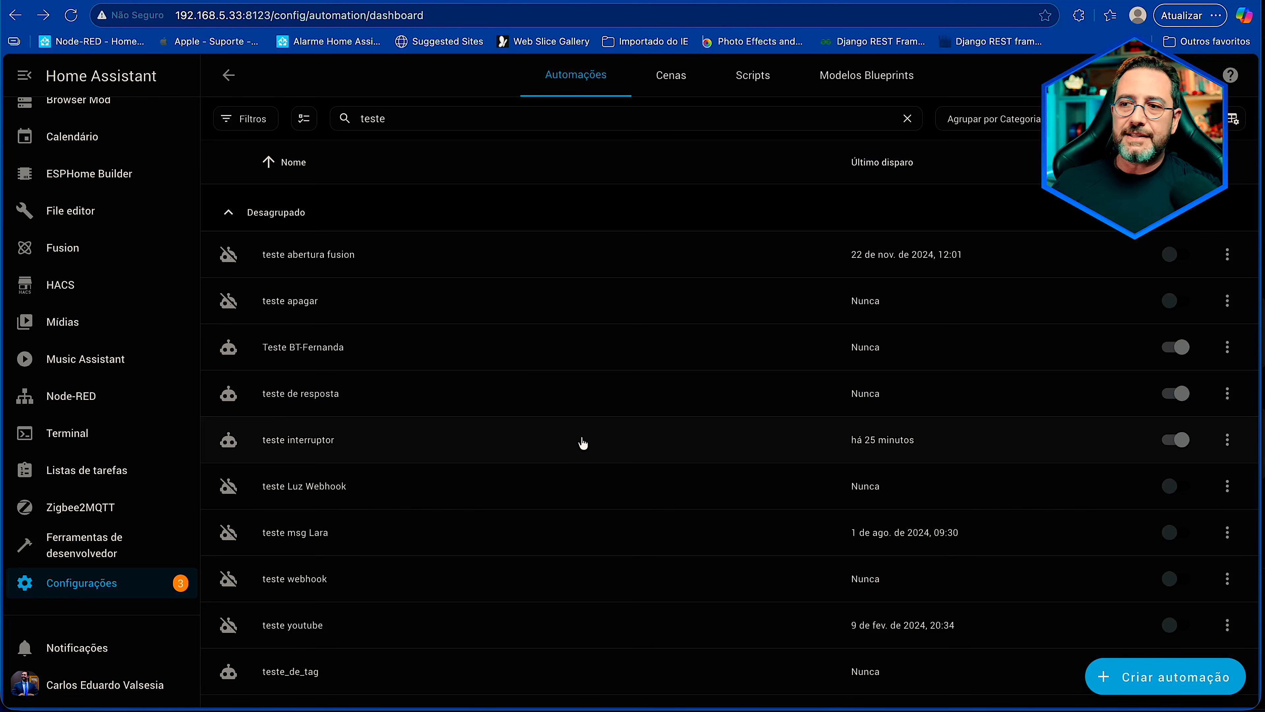
Step: Start another new automation from scratch and add an Estado trigger to it
click(1138, 677)
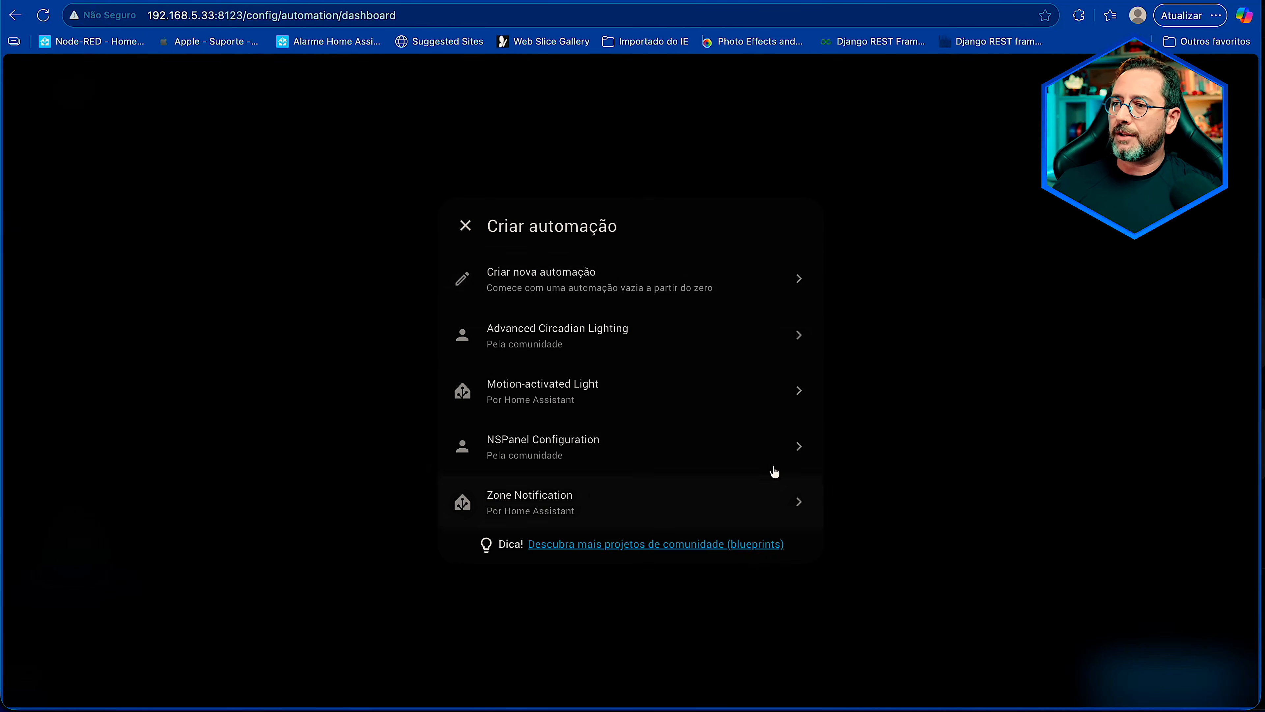
click(527, 288)
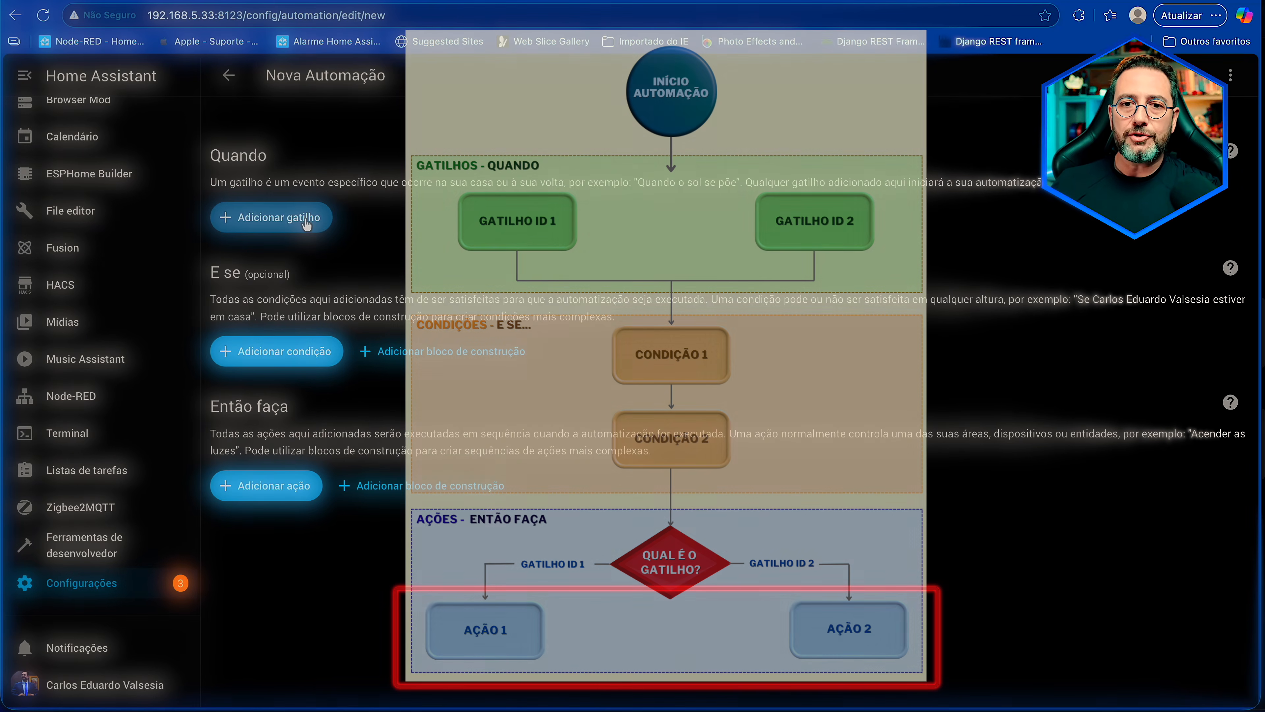
click(308, 223)
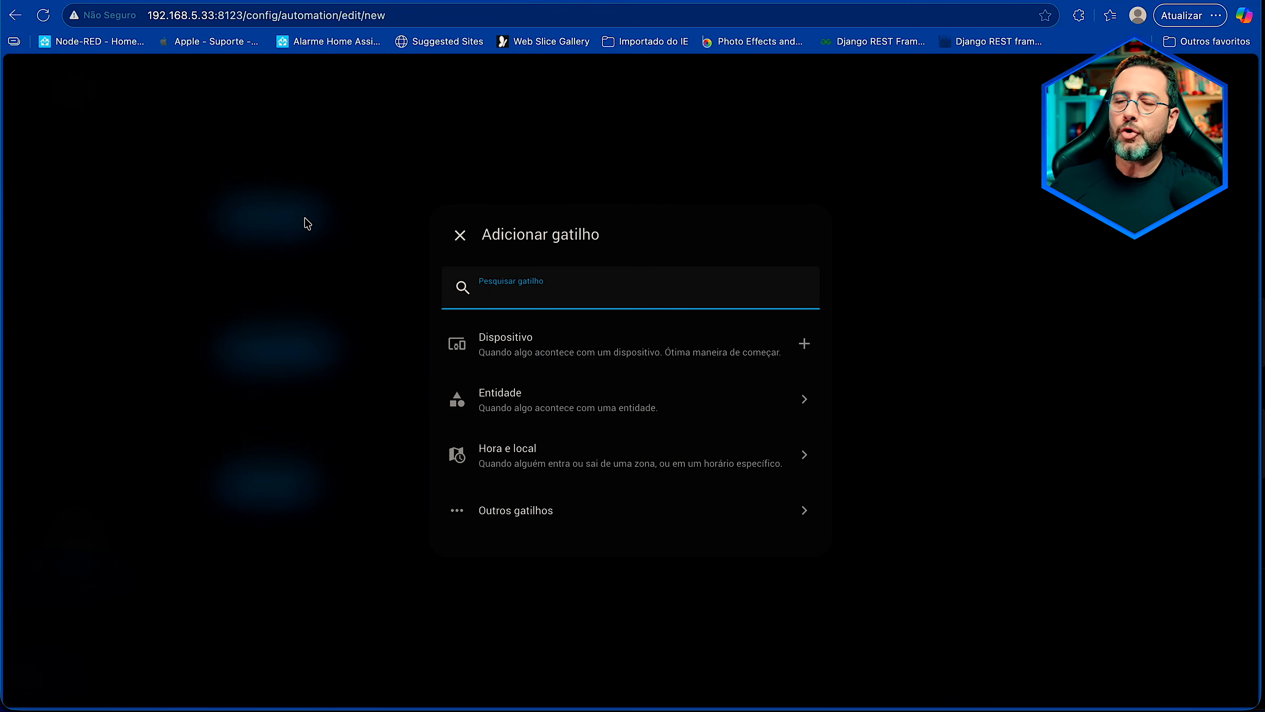
text(estado)
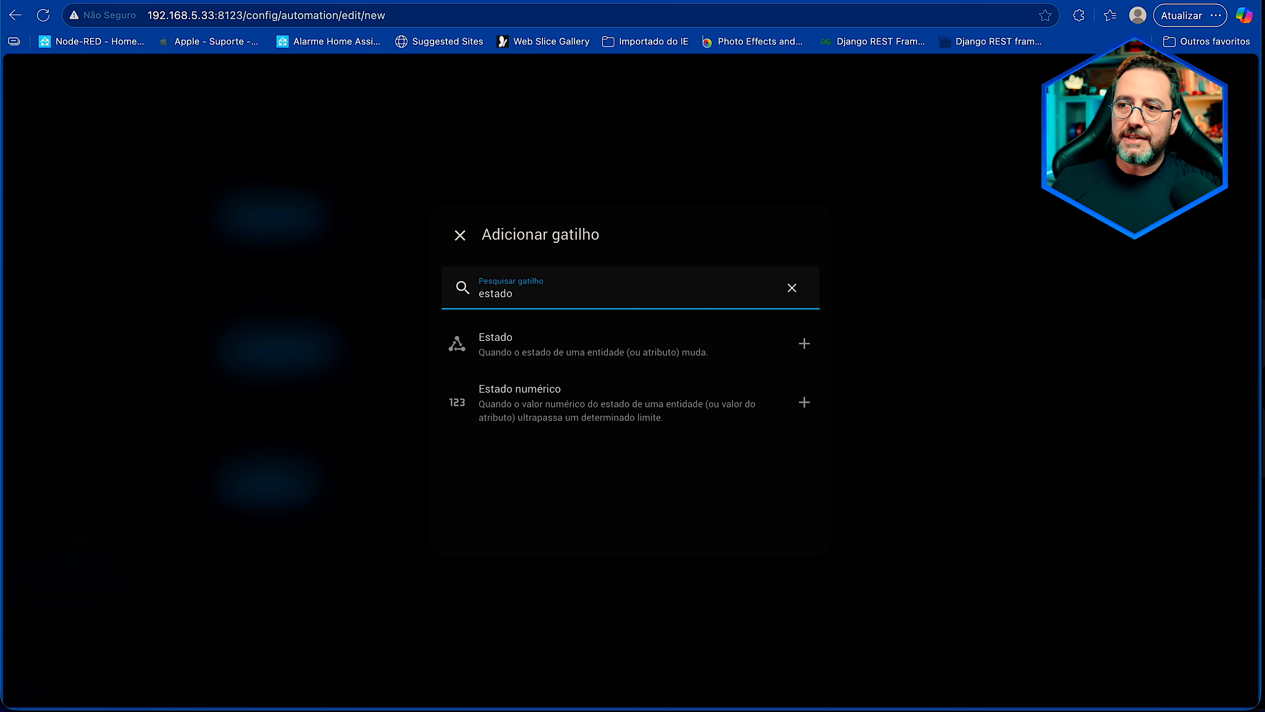
click(528, 359)
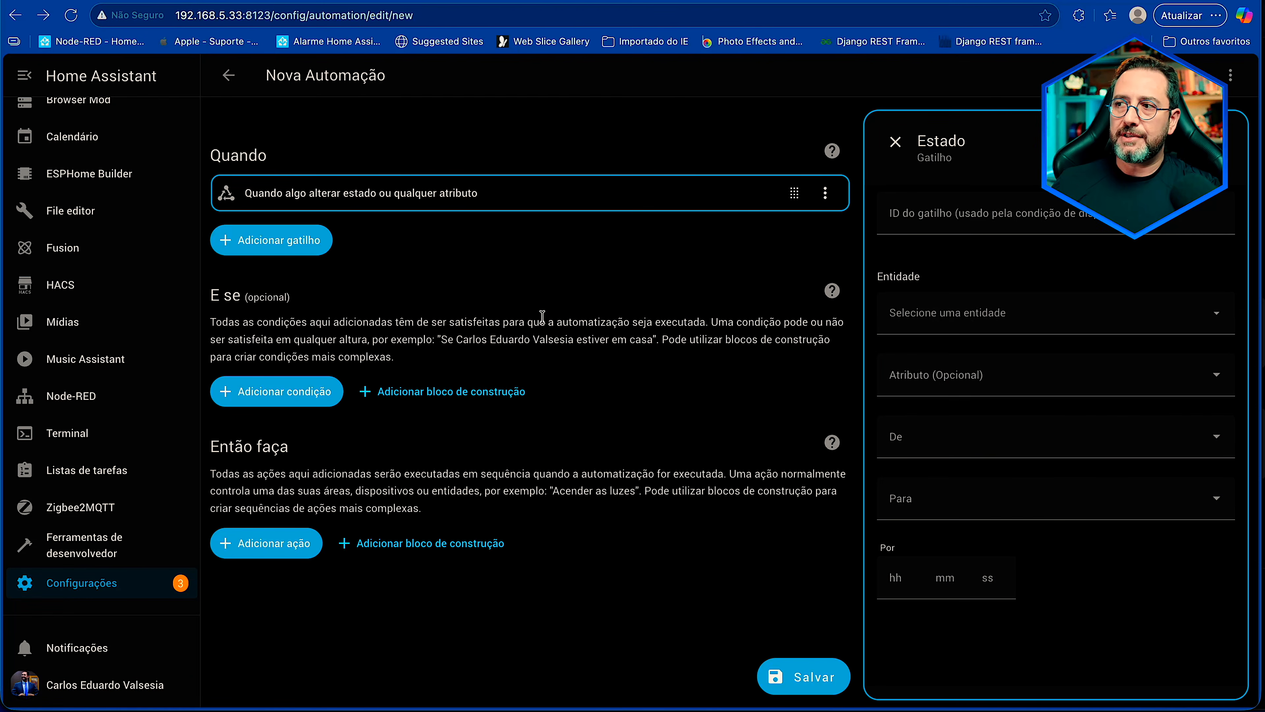
Step: Set the trigger's entity to the Ocupação sensor of sensor_cozinha_z2m
click(1006, 327)
text(esnor)
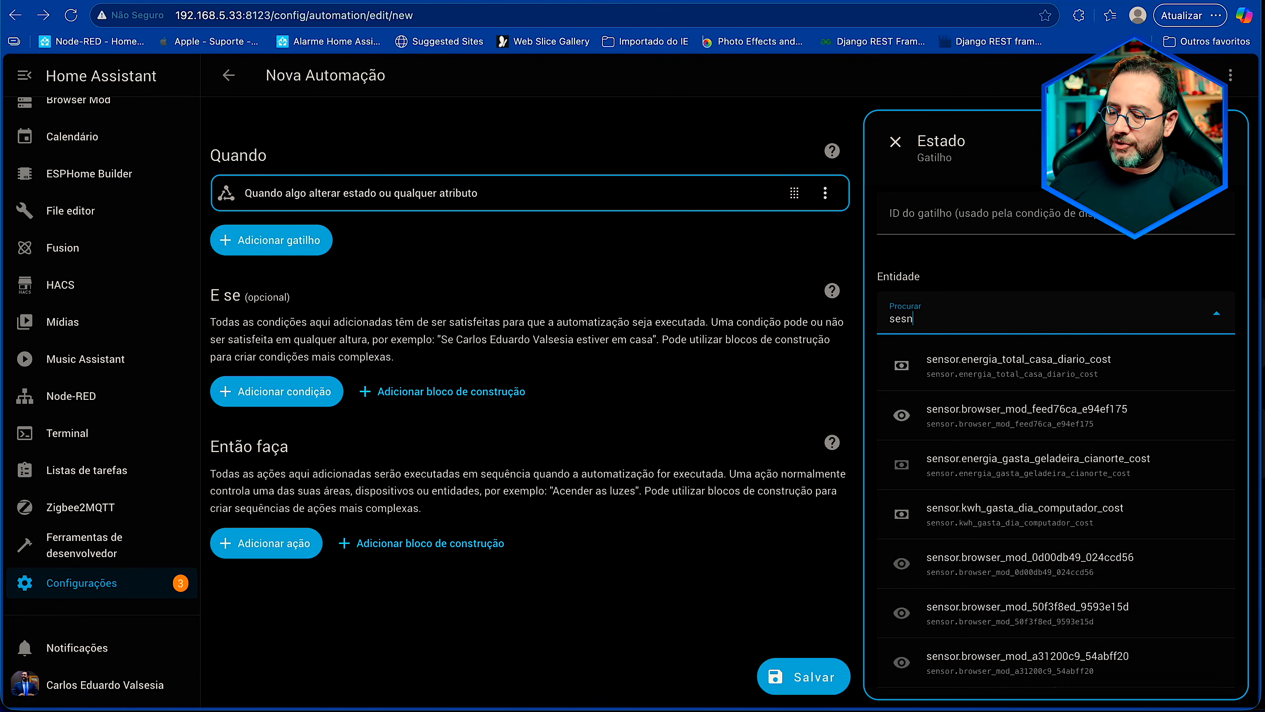
key(BackSpace)
key(BackSpace)
key(BackSpace)
key(BackSpace)
text(nsor conzin)
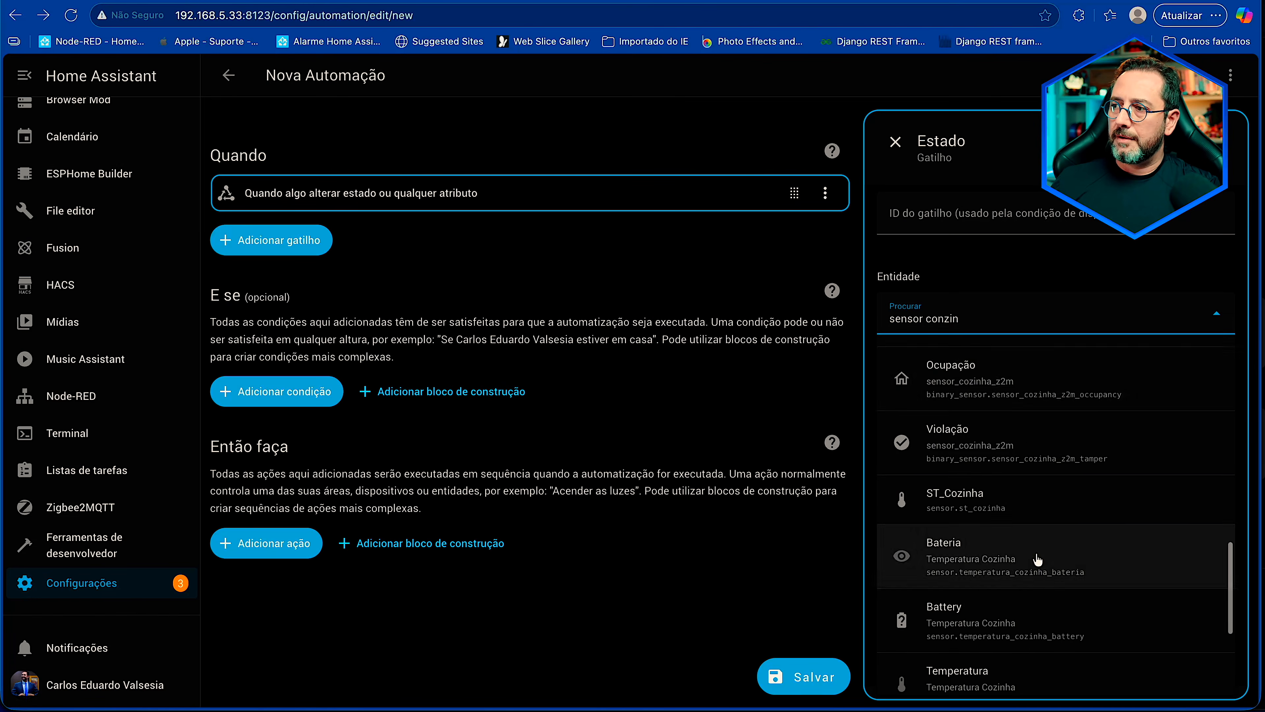
click(1008, 388)
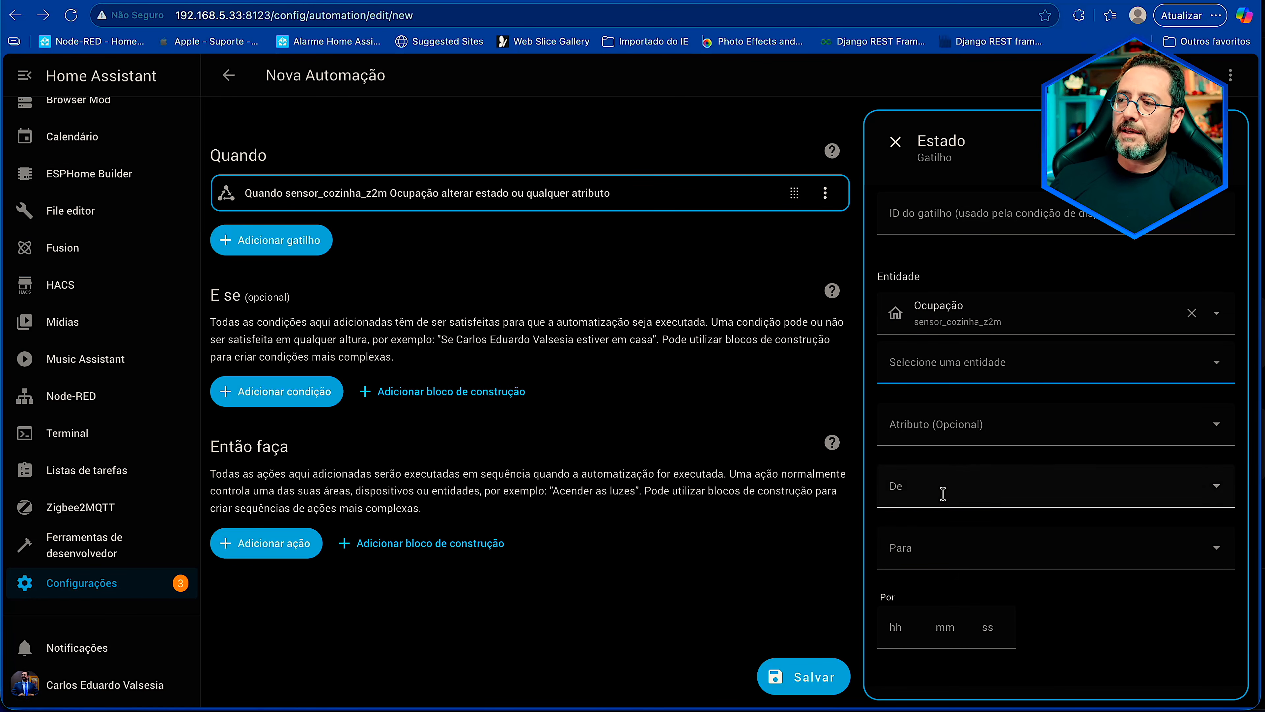
Step: Make the trigger fire on a change to Detectado and give it the trigger ID sensor_ligado
click(966, 558)
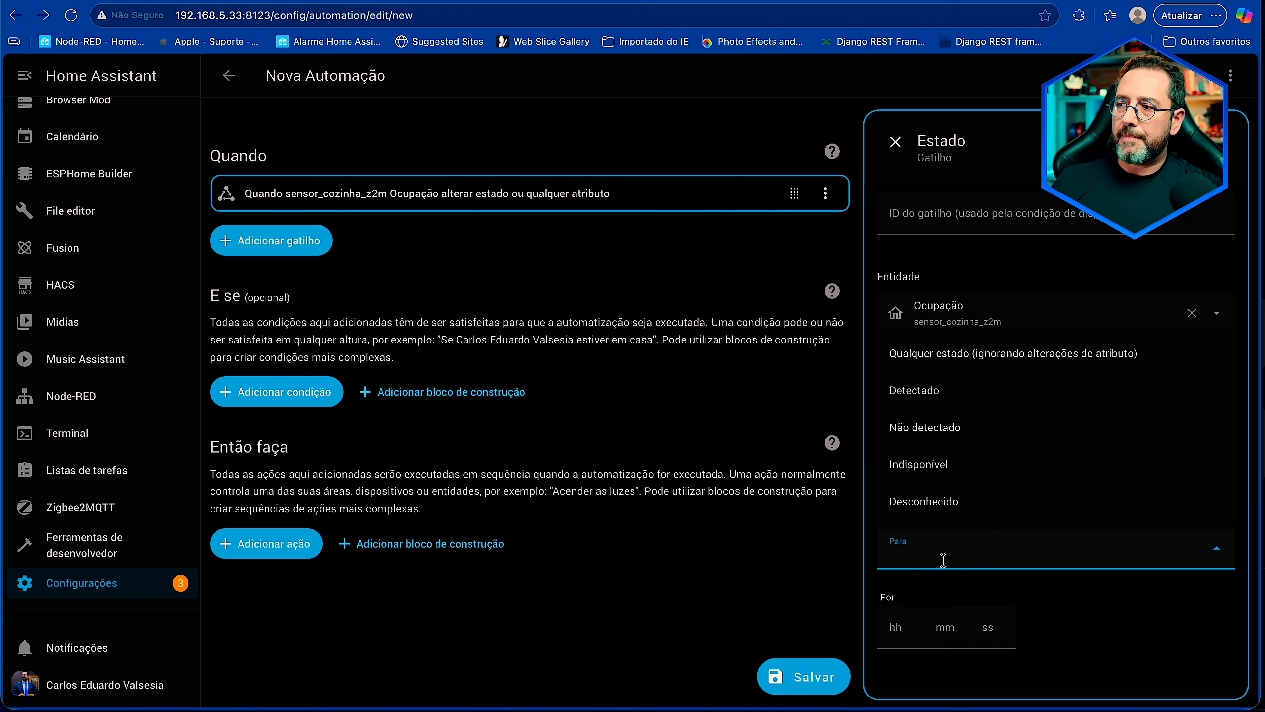
click(917, 390)
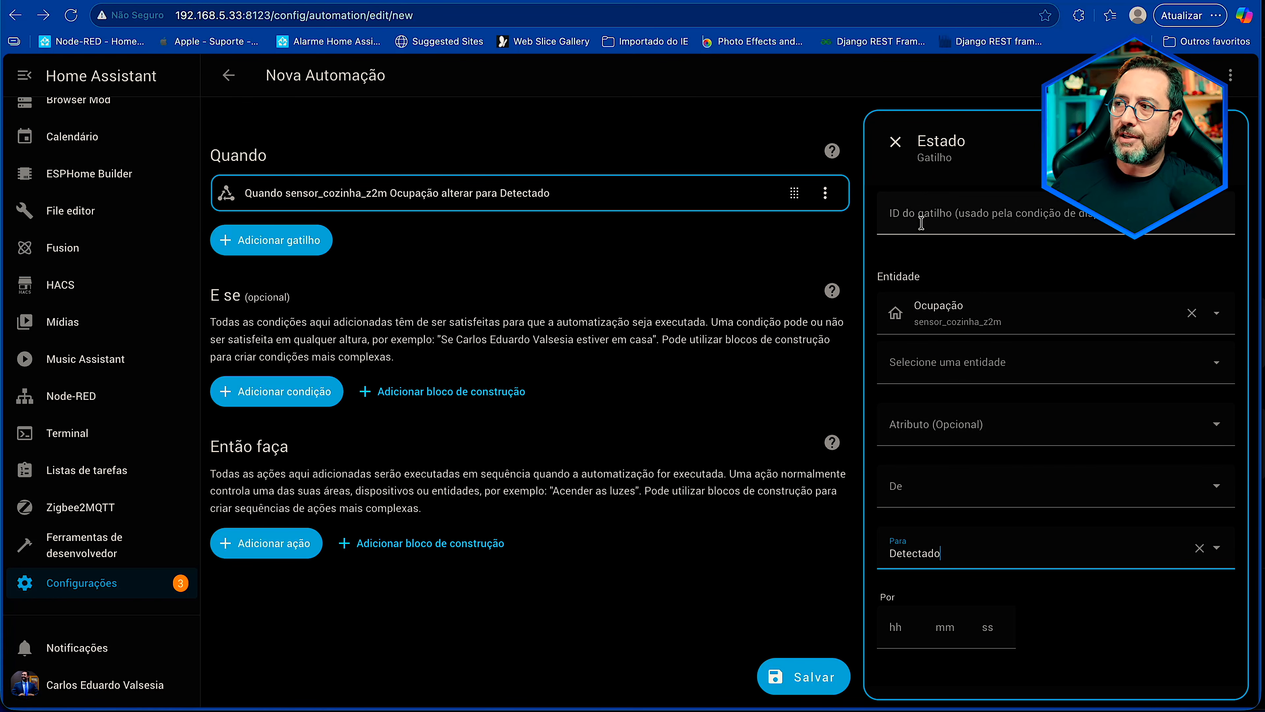
click(931, 208)
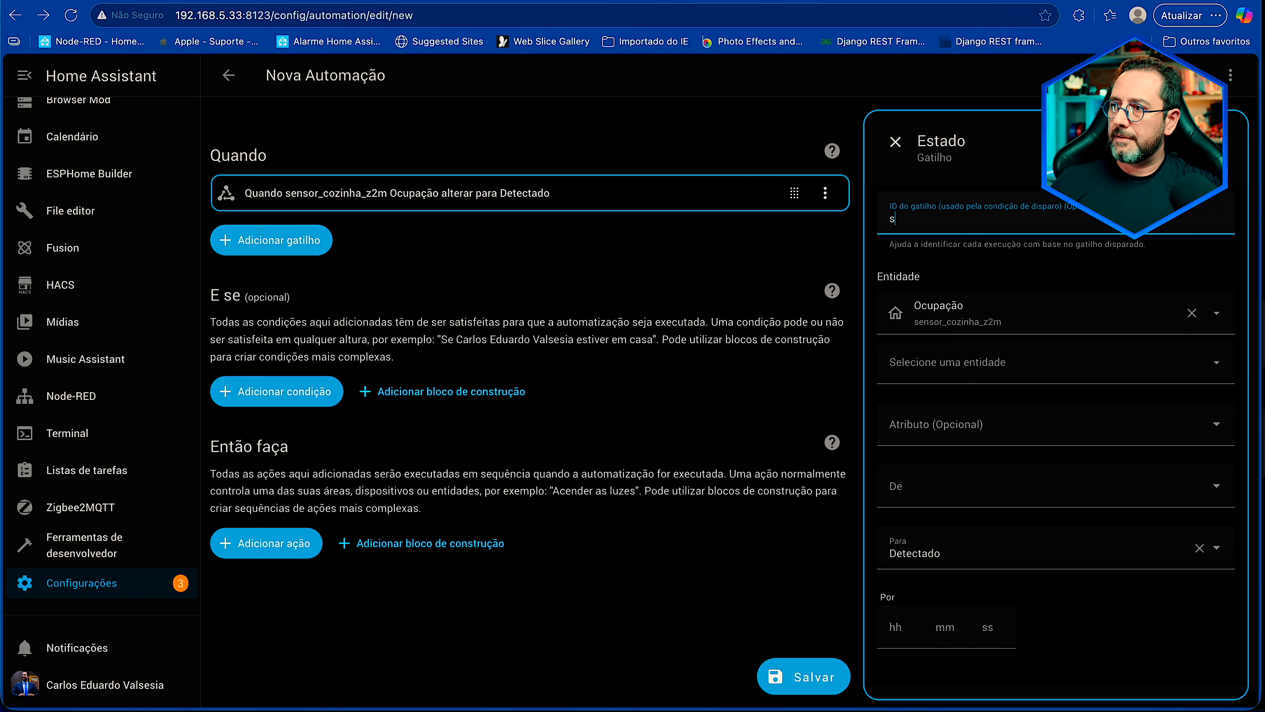
text(sensor_ligado)
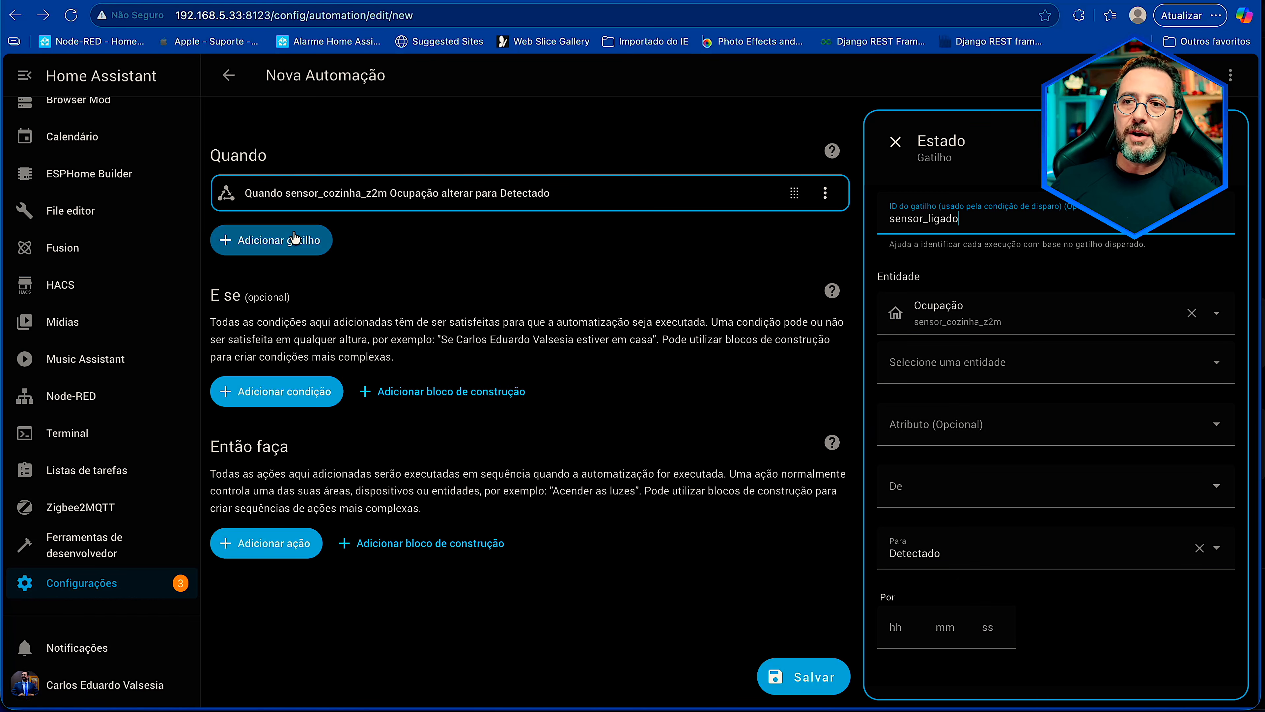
Step: Add a second Estado trigger for the Ocupação entity of sensor_cozinha_z2m
click(294, 239)
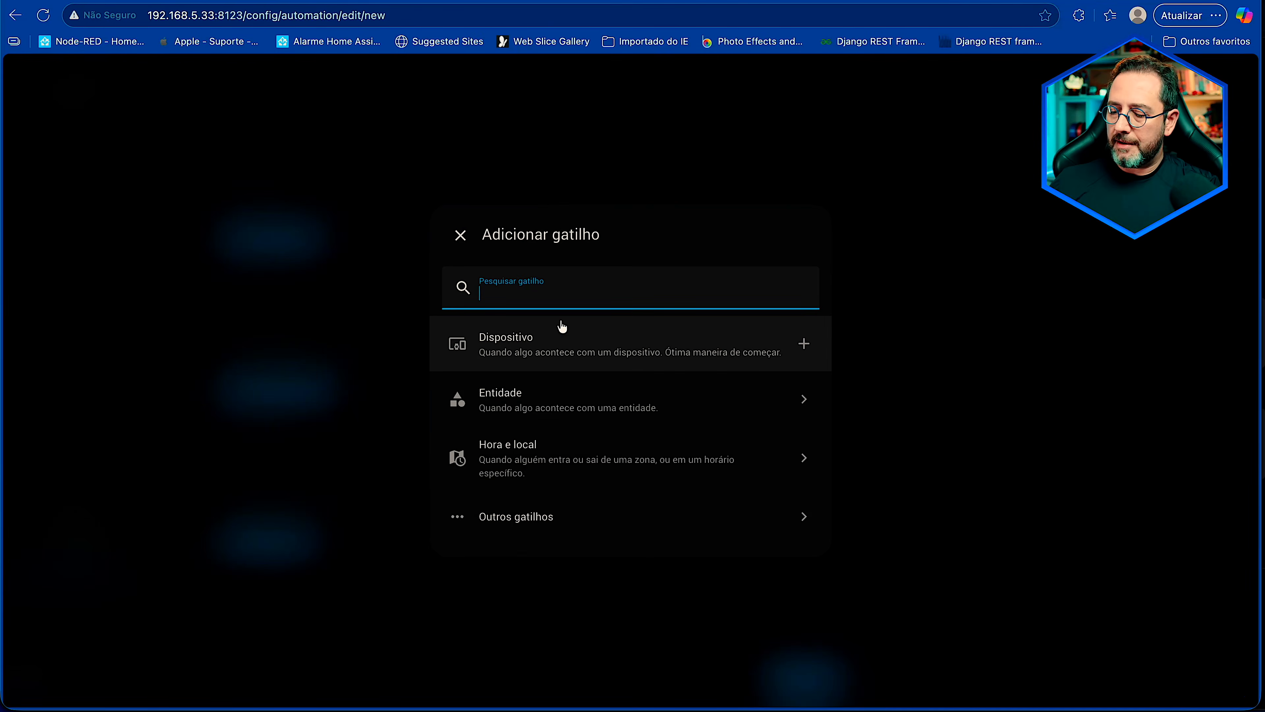
text(estado)
click(639, 348)
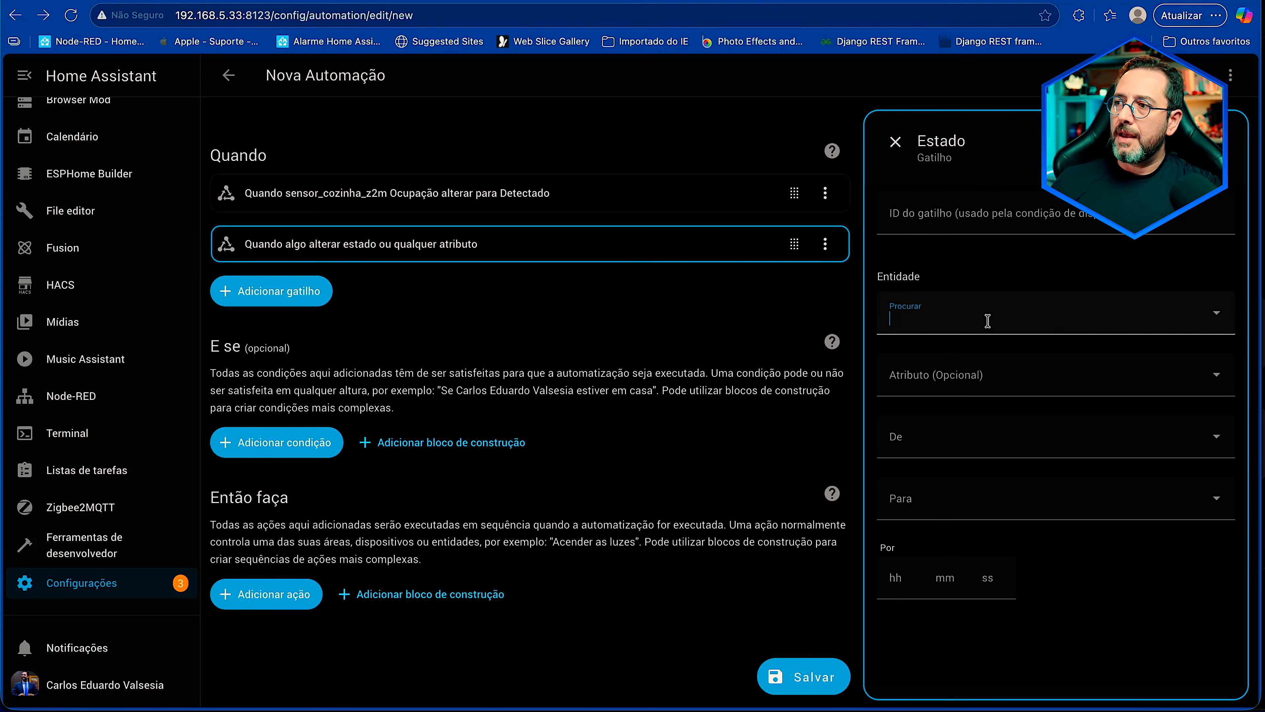
click(988, 320)
text(s)
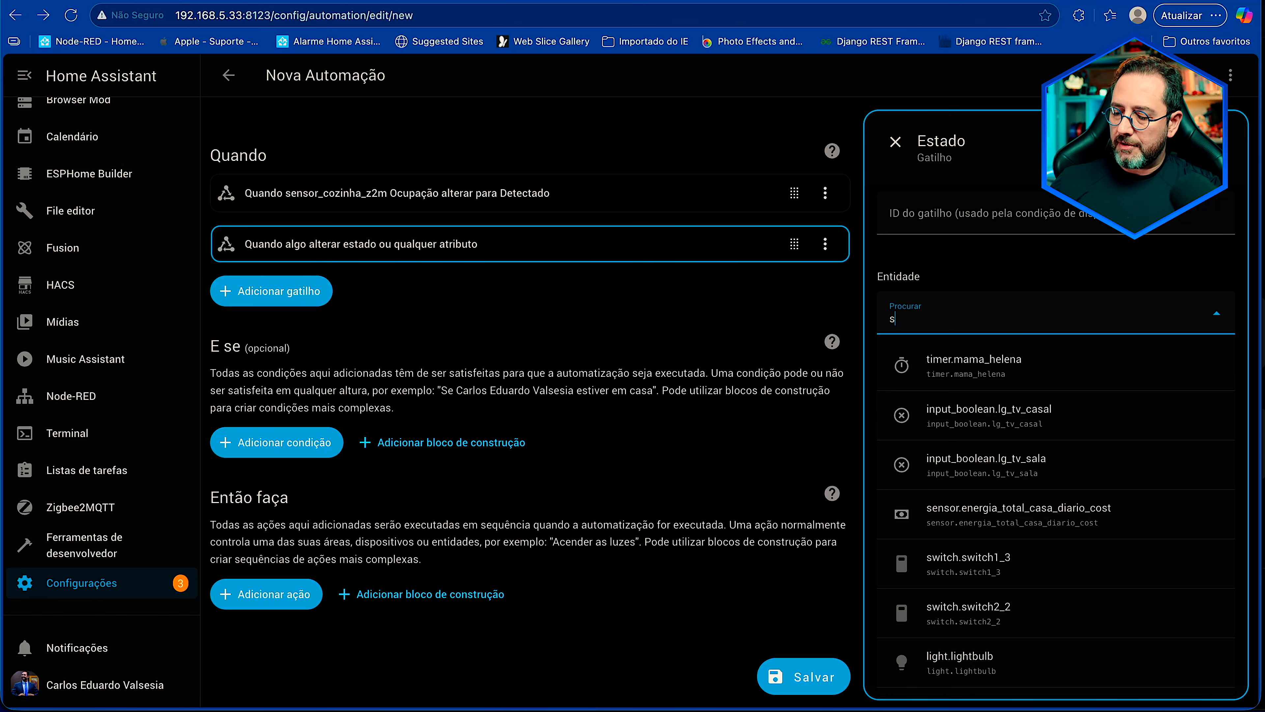
text(ensor cozinha)
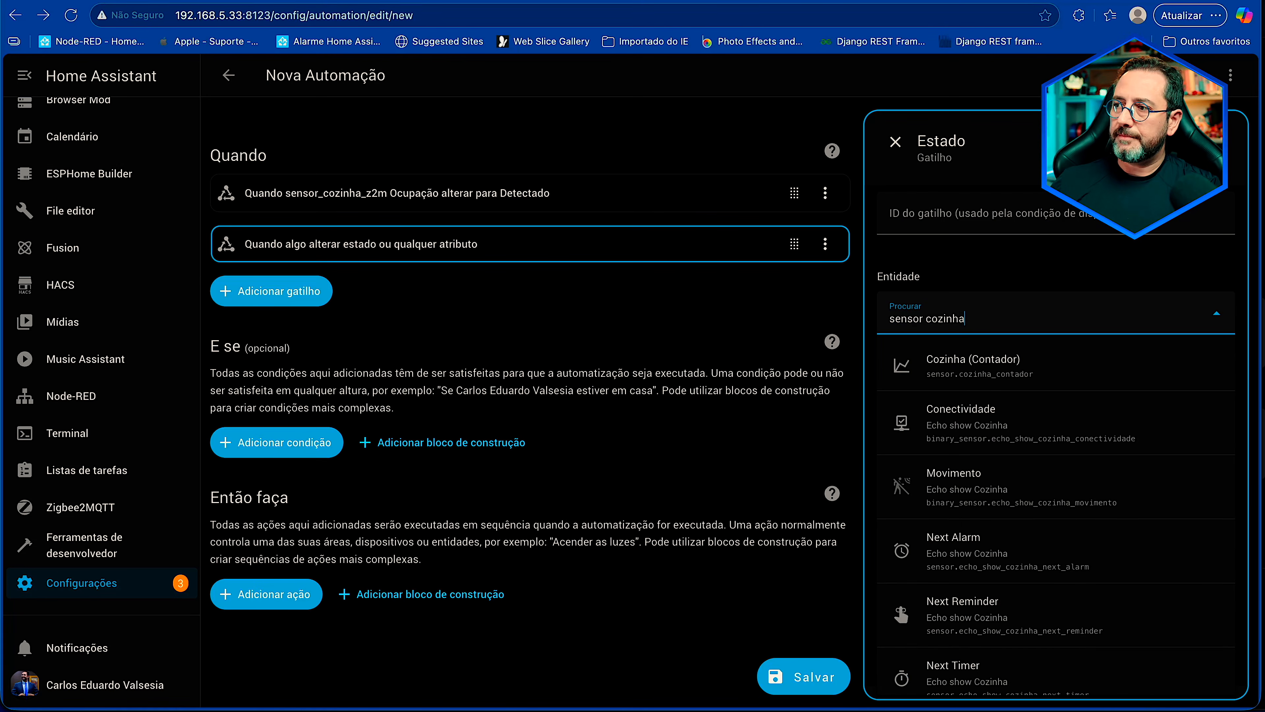
scroll(1051, 505, down, 5)
scroll(1051, 505, up, 5)
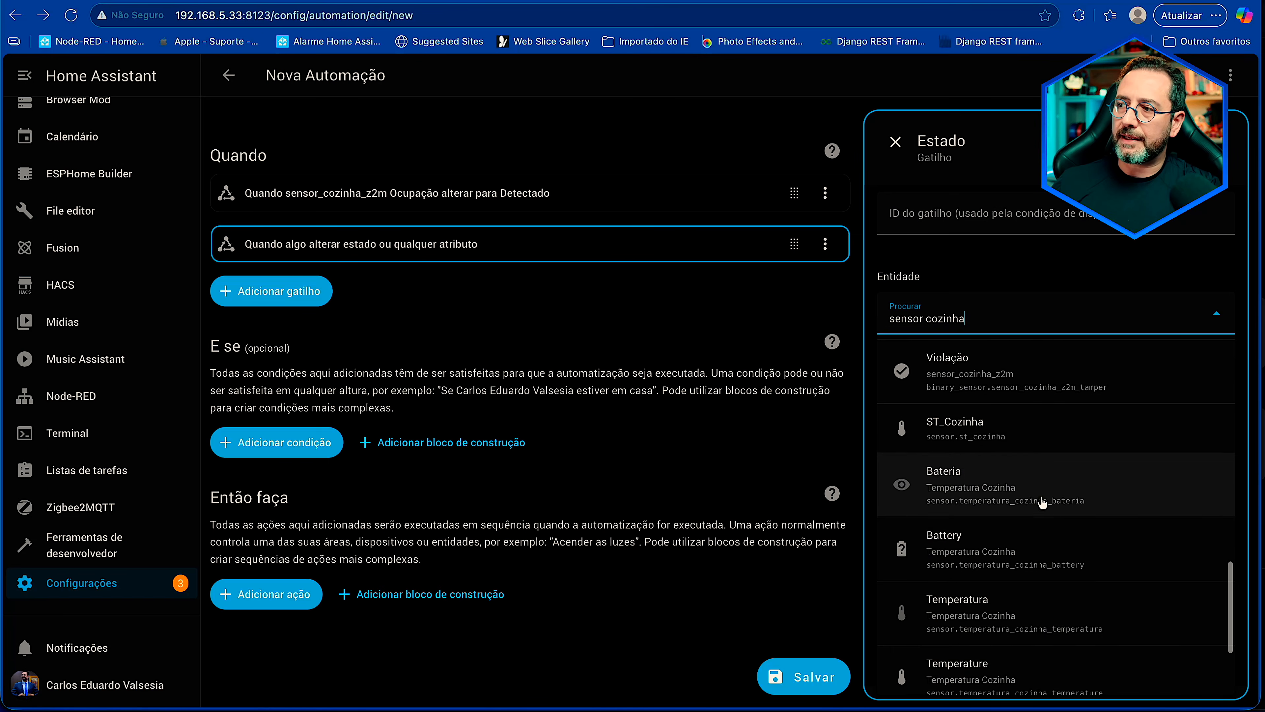
click(1049, 516)
Step: Set the second trigger's target state to Não detectado with ID sensor_desligado, and review both triggers' settings
click(935, 545)
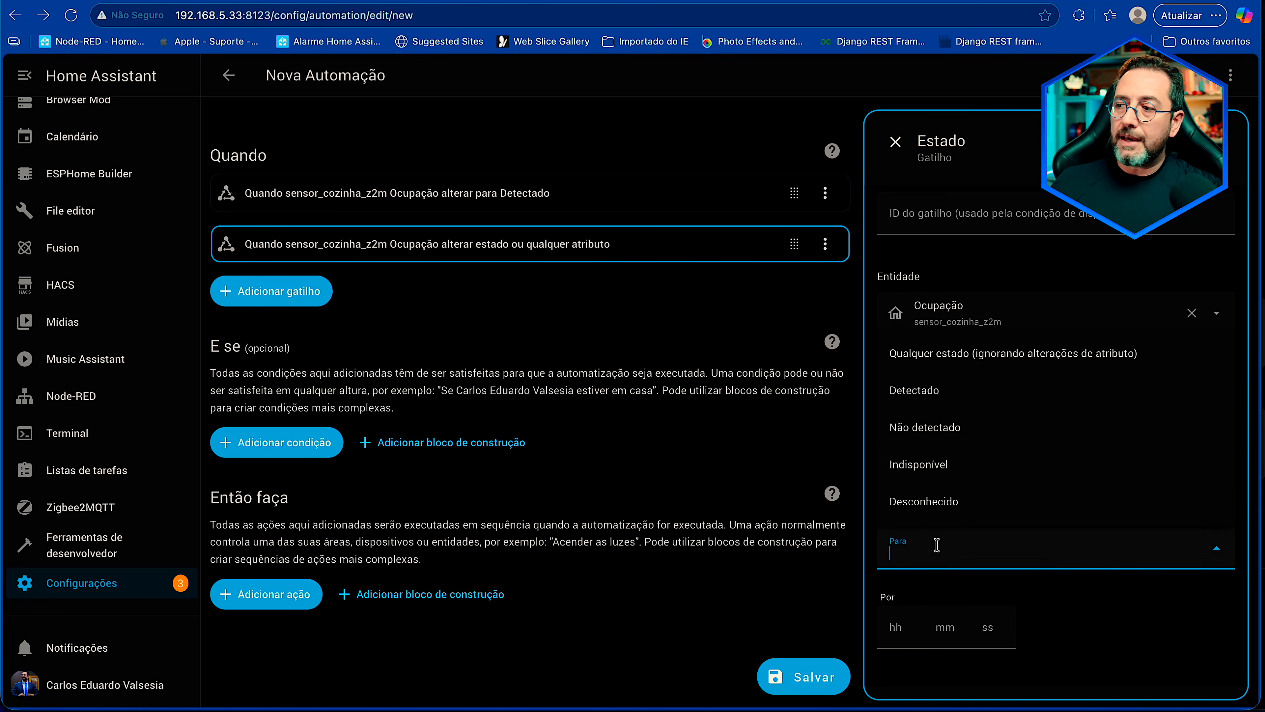
click(947, 431)
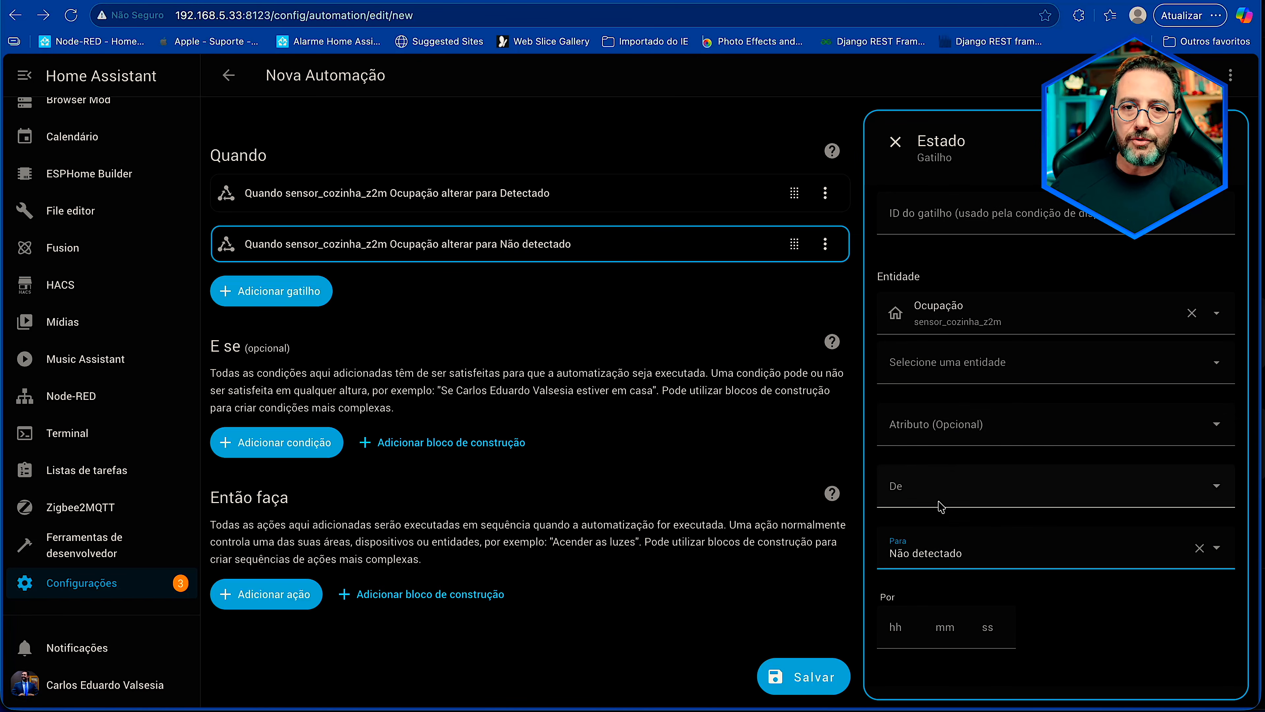
click(940, 221)
text(sensor_desl)
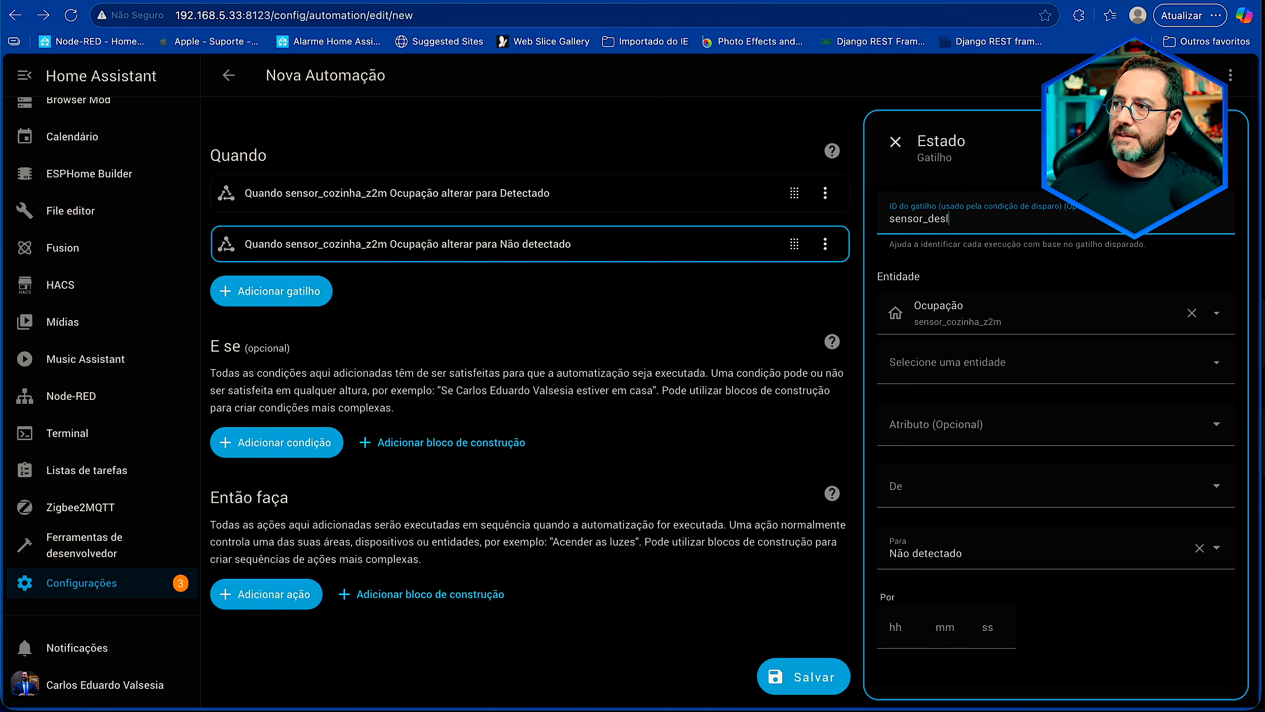
text(ogado)
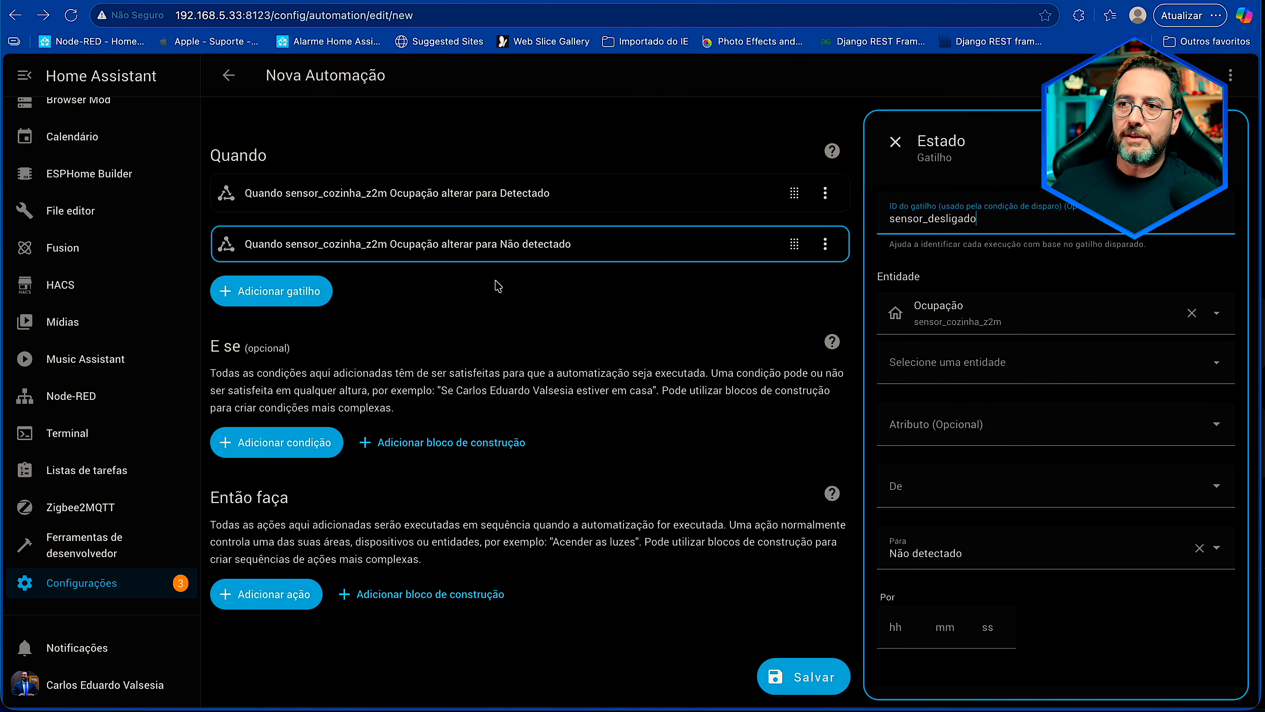
click(463, 200)
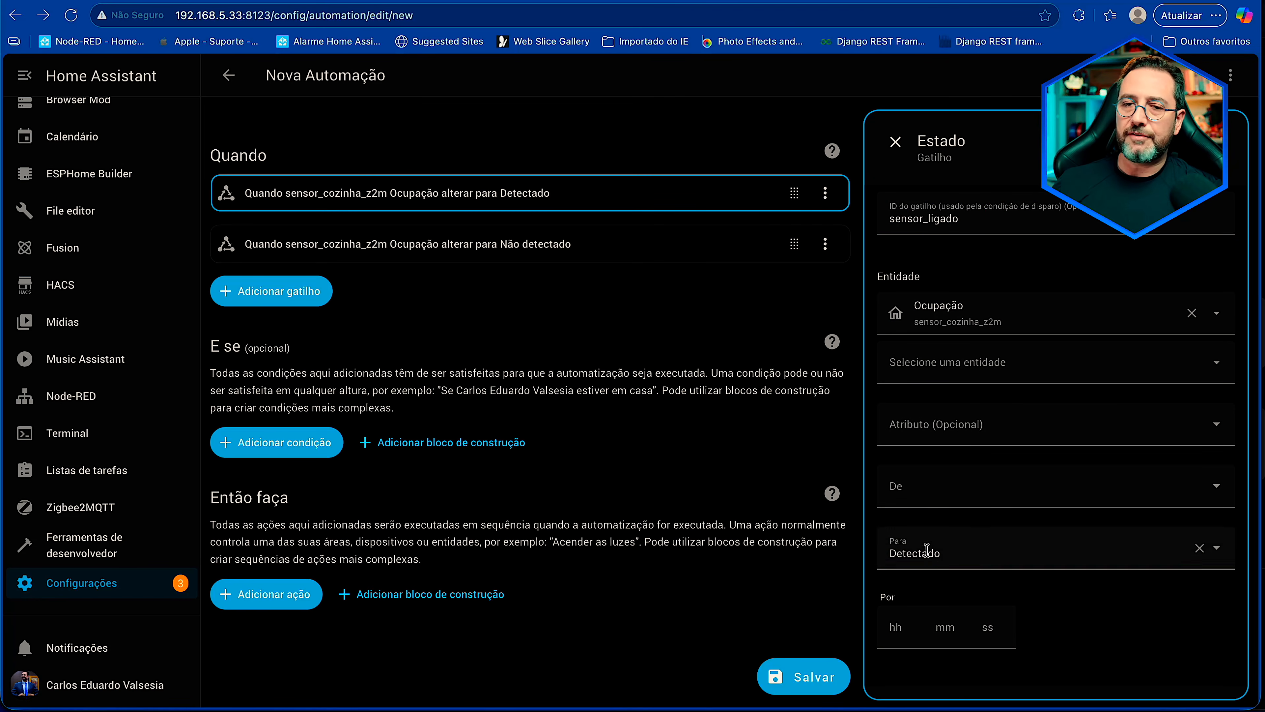
click(538, 243)
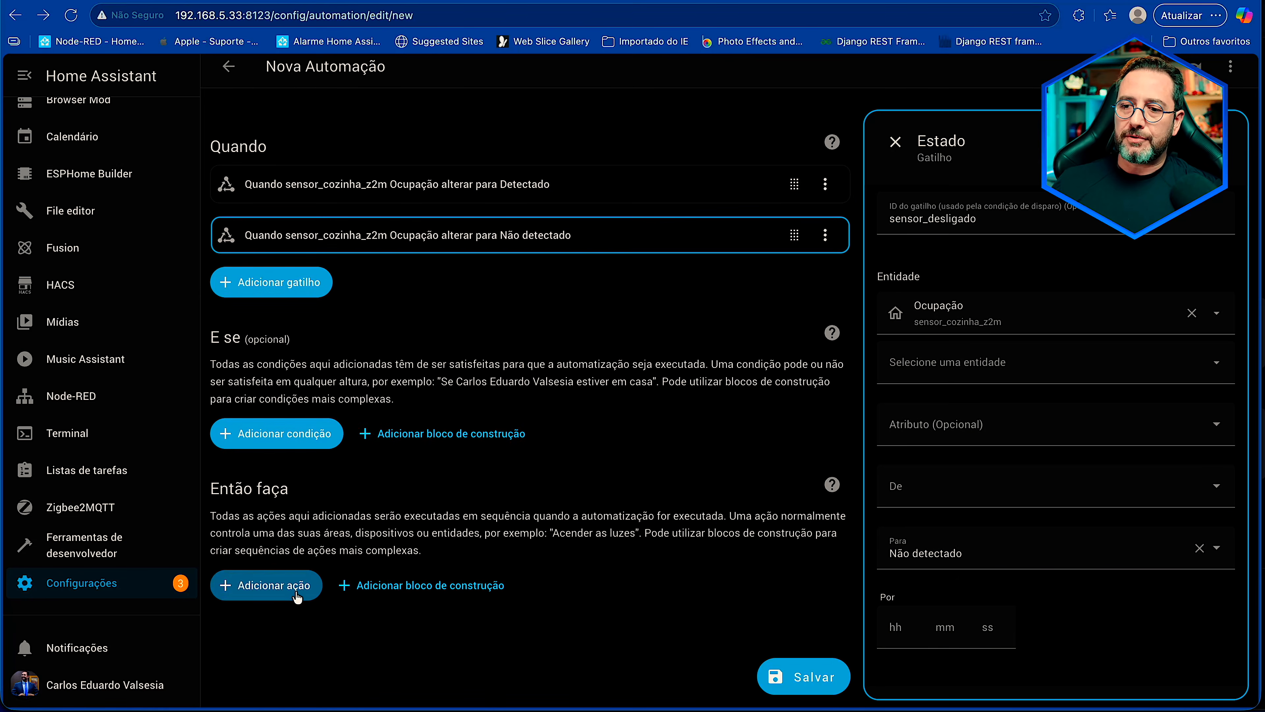
Step: Add a Selecione action found by searching "choos", and expand its Opção 1 to show its conditions and actions
click(307, 592)
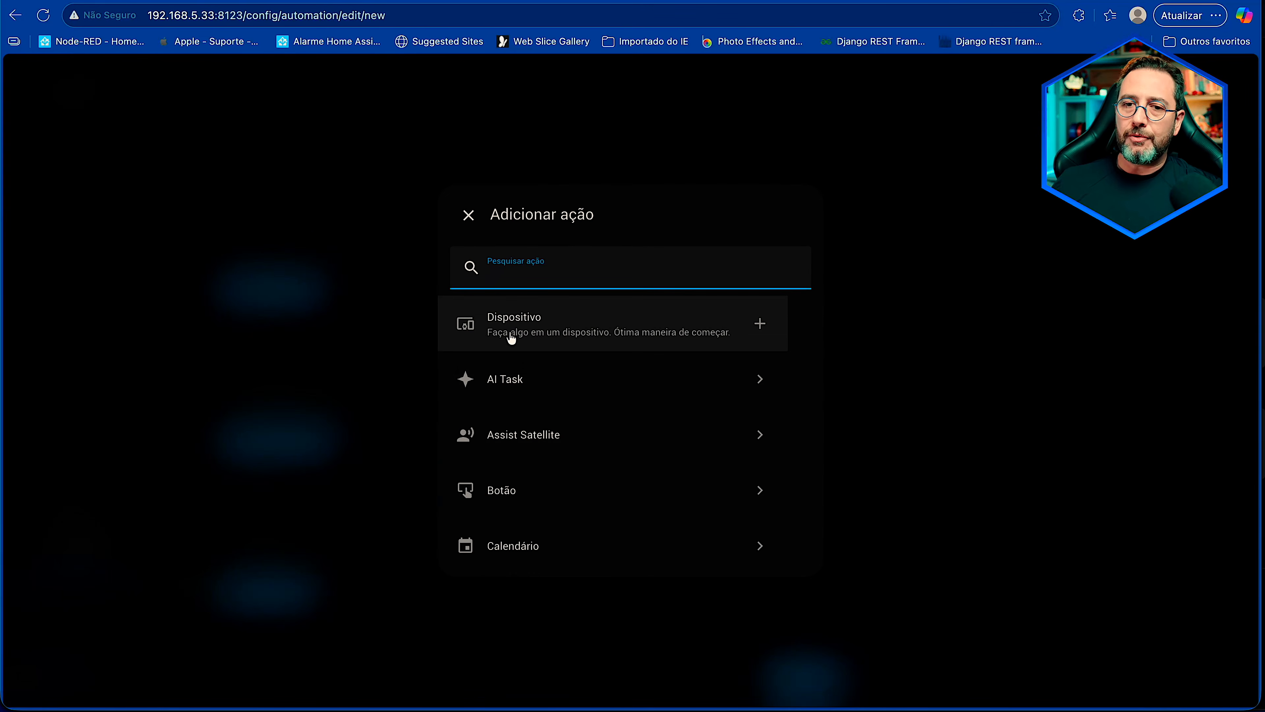
text(choos)
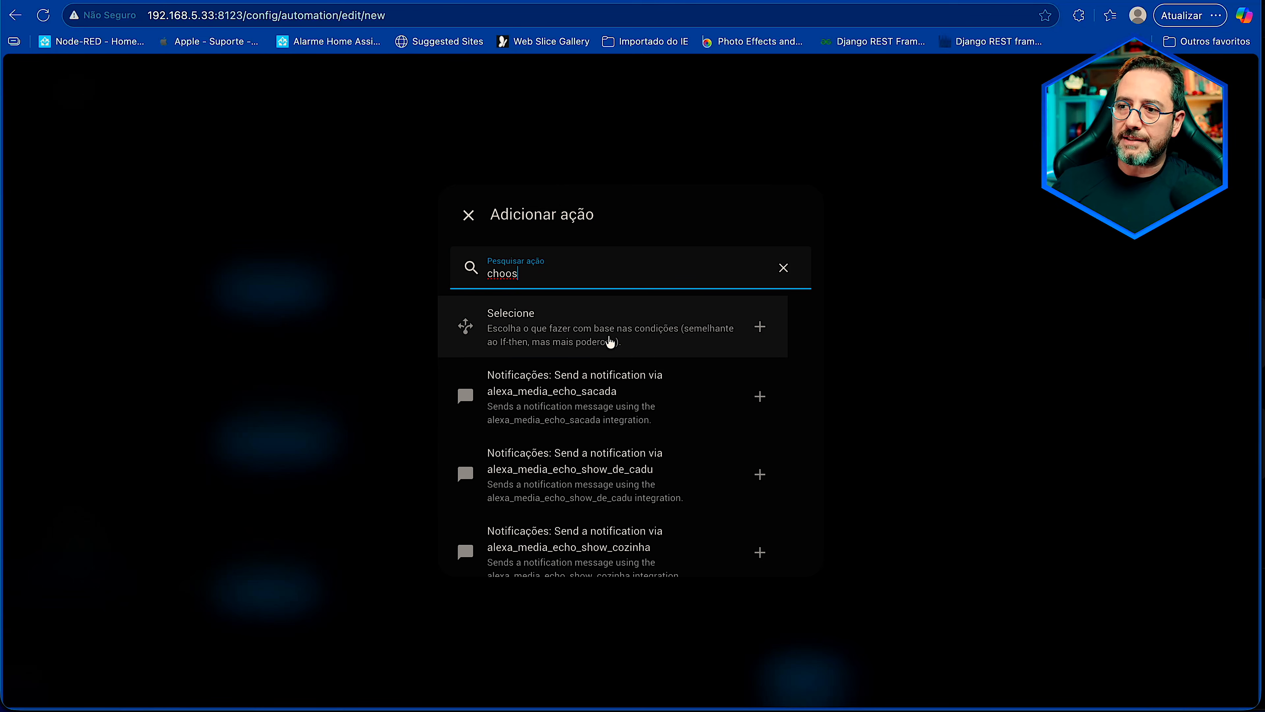
click(608, 343)
scroll(621, 384, down, 1)
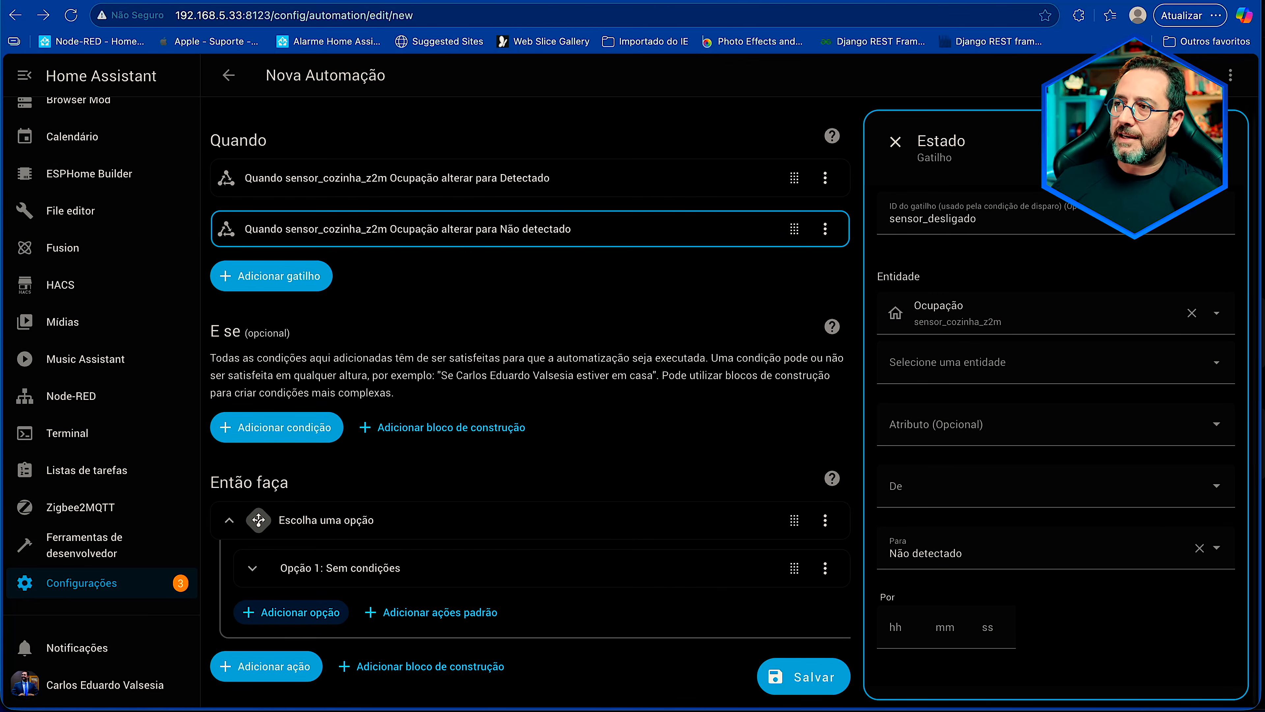
click(894, 142)
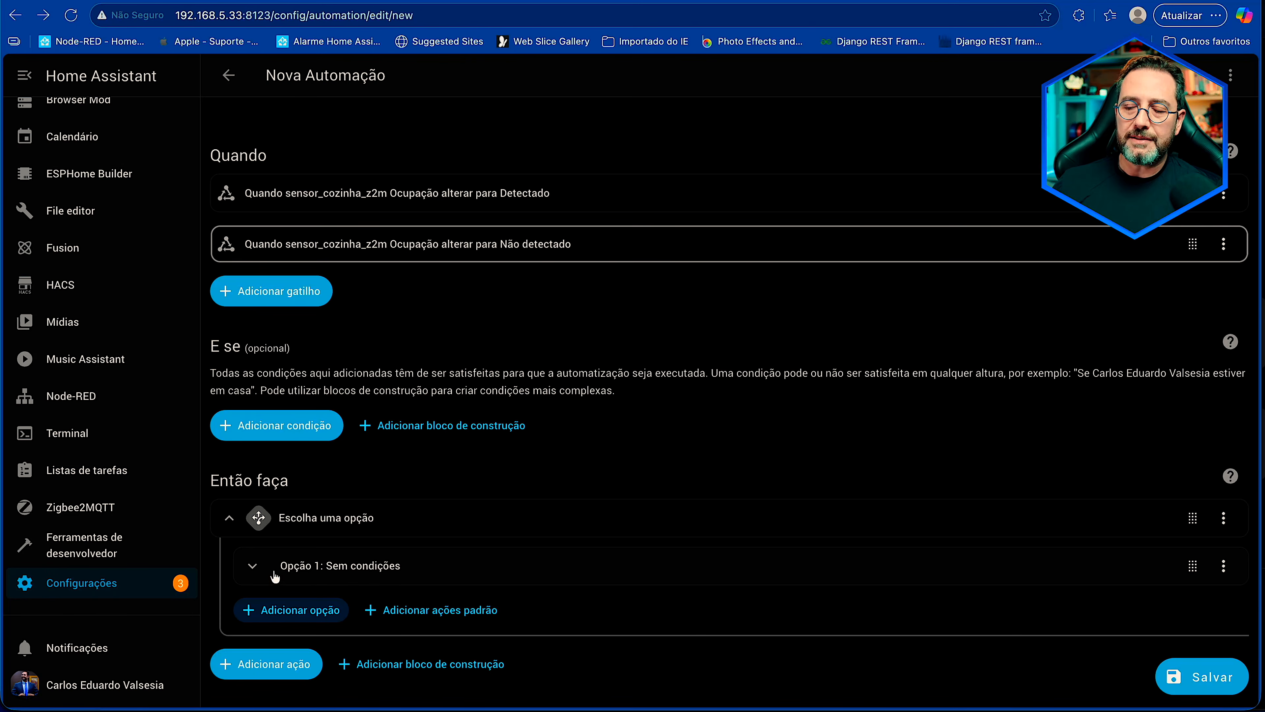
click(252, 567)
scroll(404, 550, down, 3)
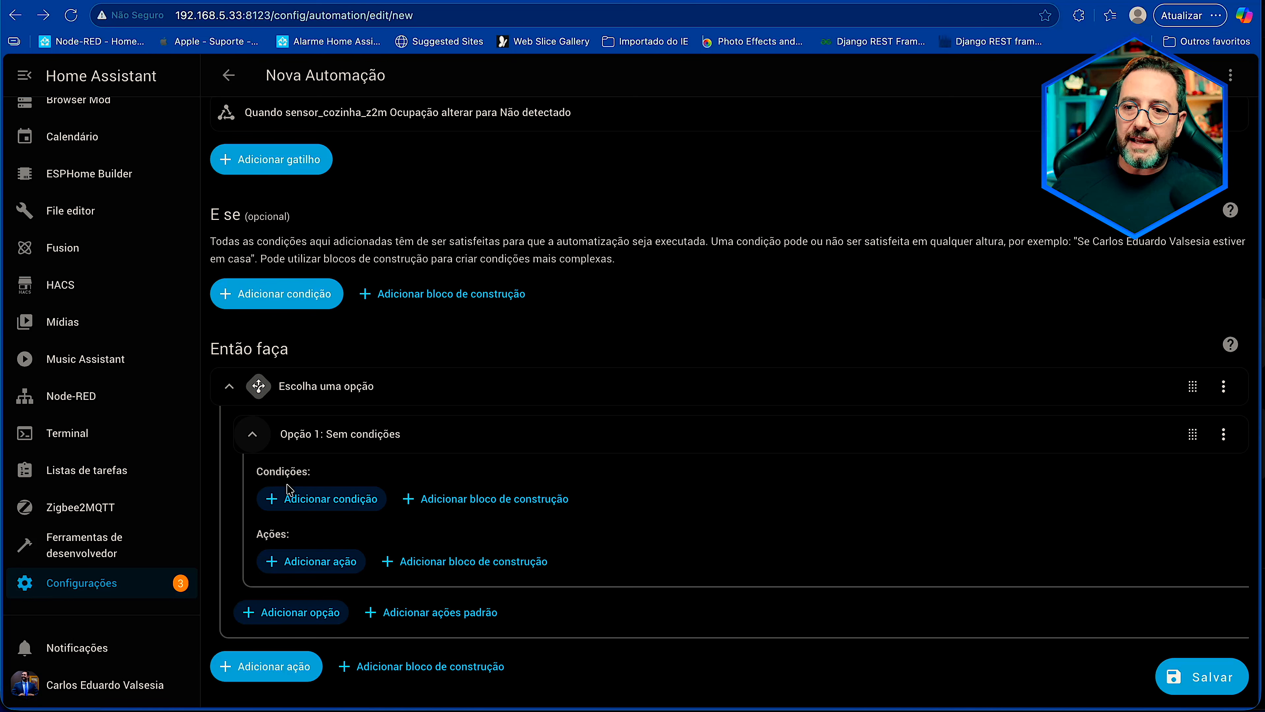
Step: Add an Acionado por condition to Opção 1, found by searching "tri", and tie it to the sensor_ligado trigger
click(325, 500)
text(tri)
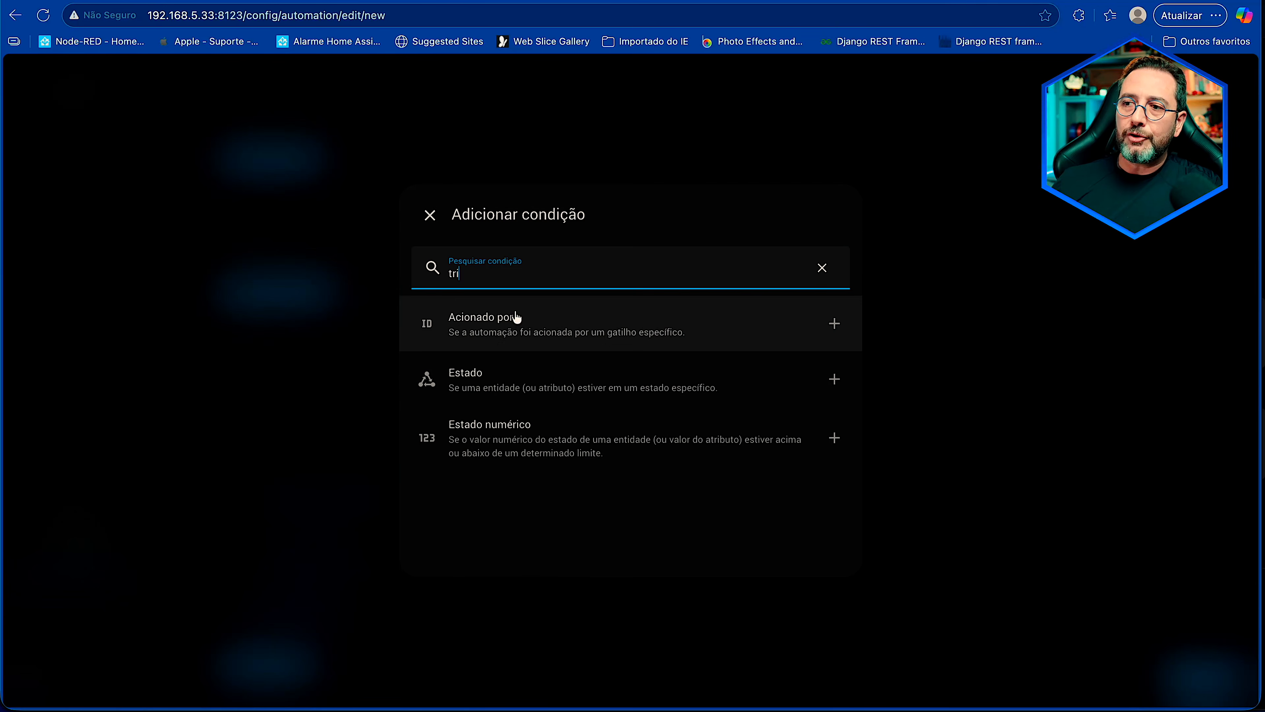
click(511, 322)
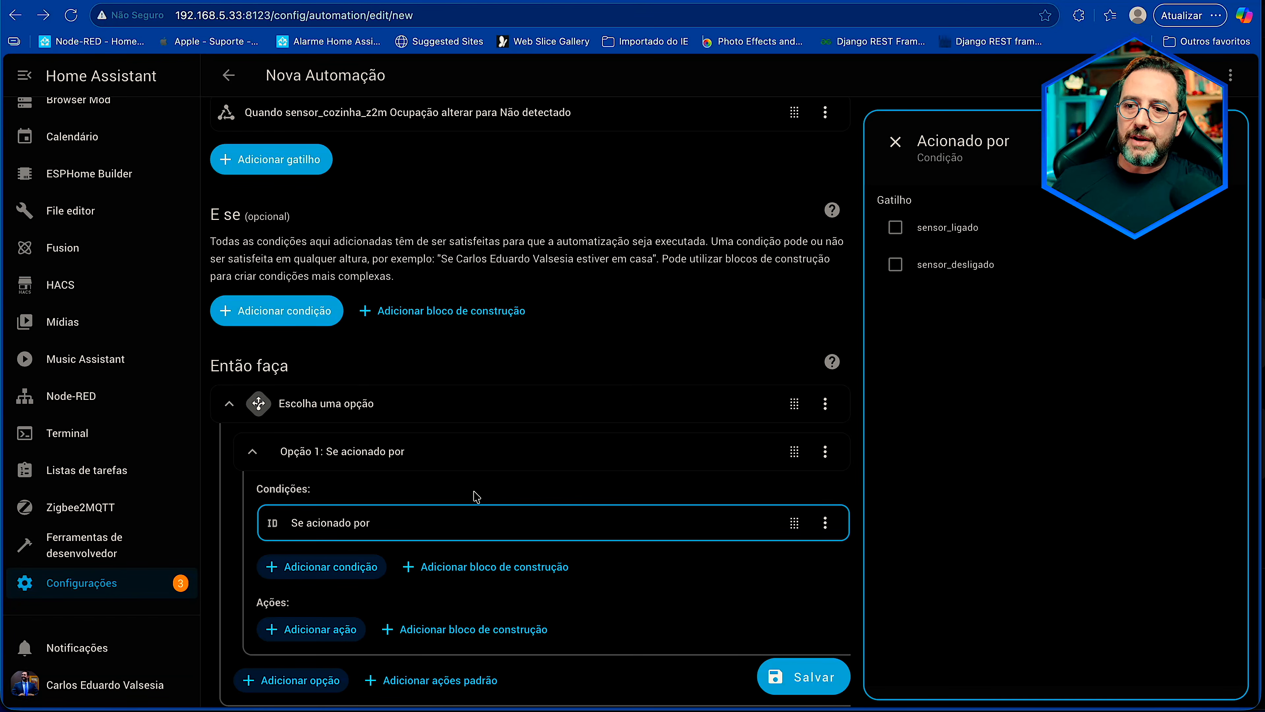
click(896, 227)
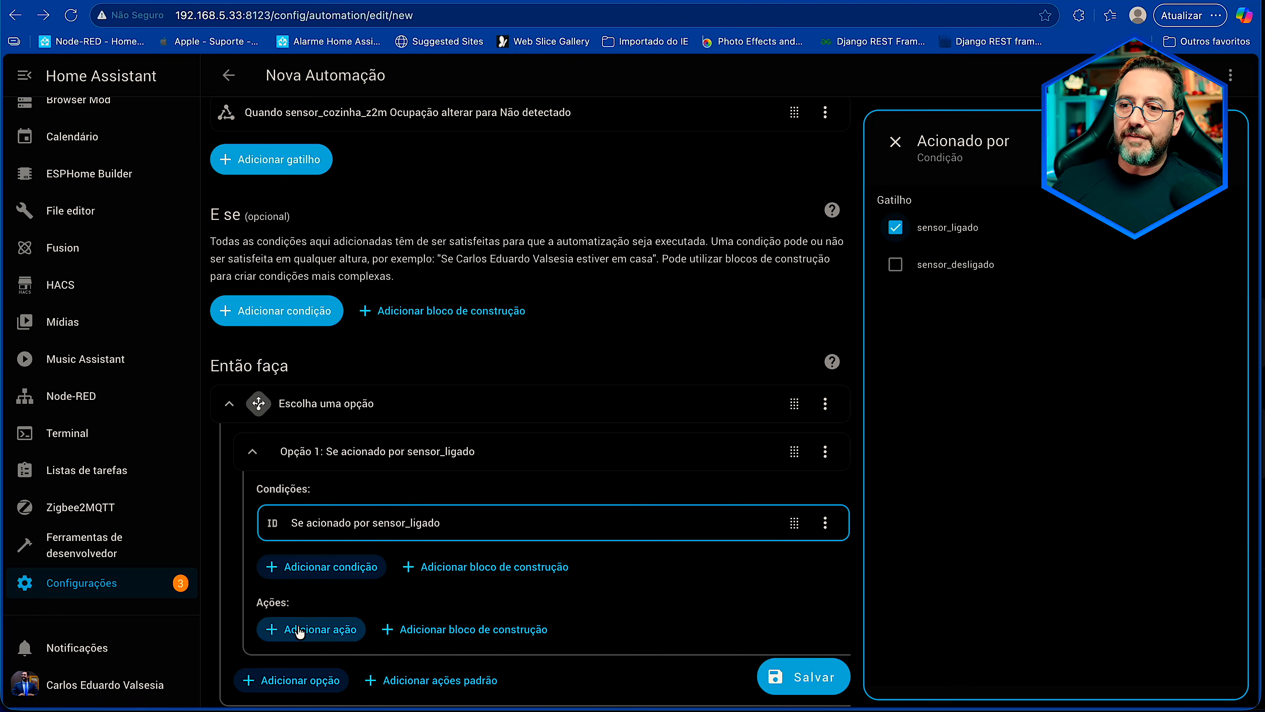
Step: Add an Interruptor: Ligar action to Opção 1 targeting the Luz da Cozinha entity, and collapse the option
click(319, 629)
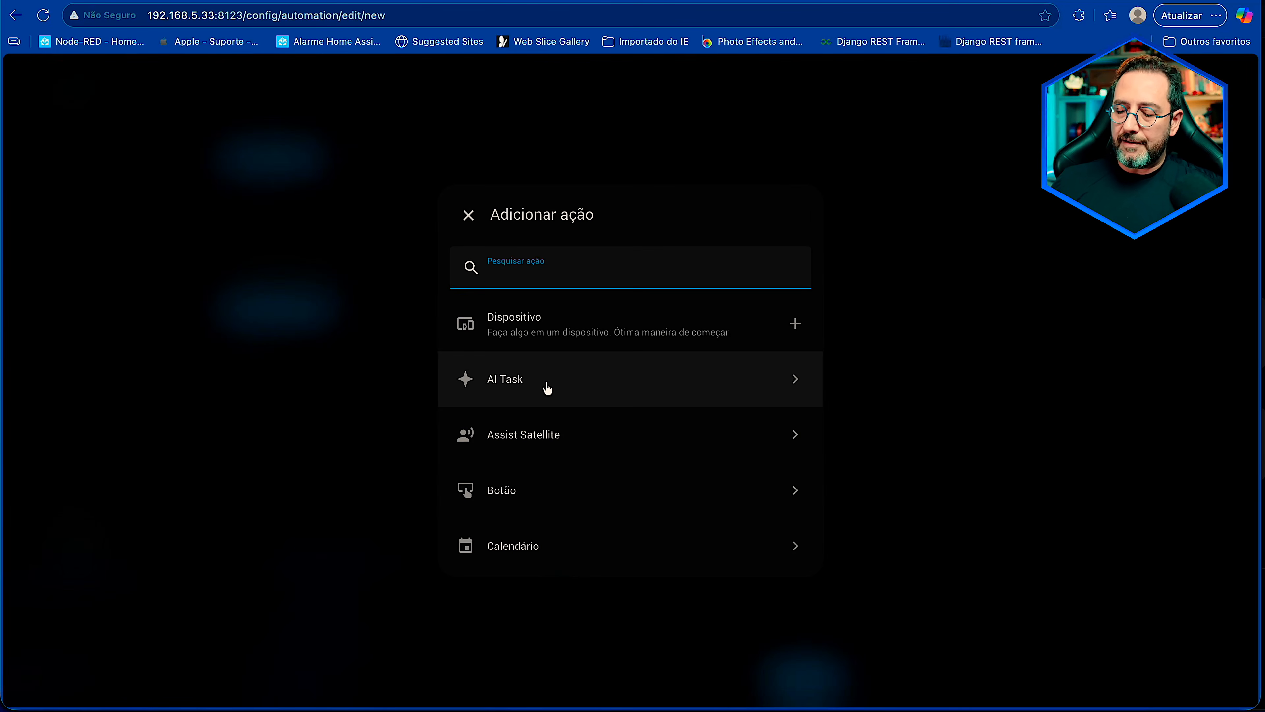
text(l)
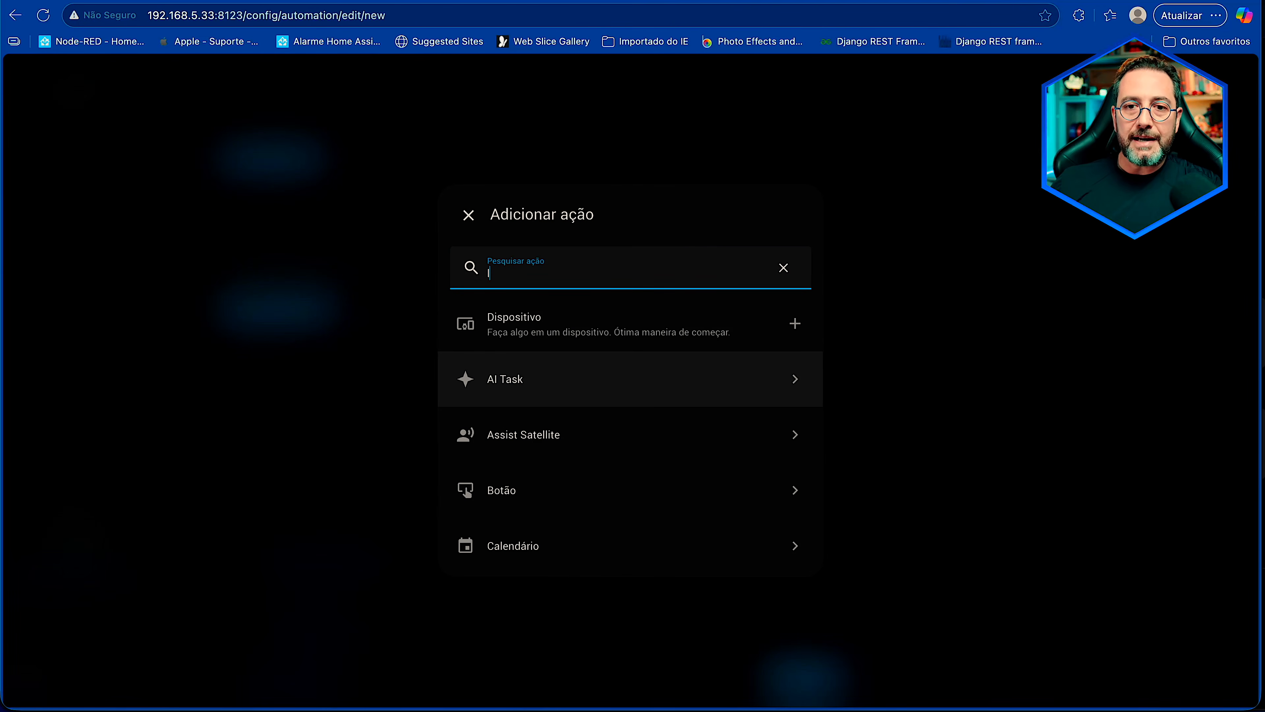
text(igar int)
click(568, 383)
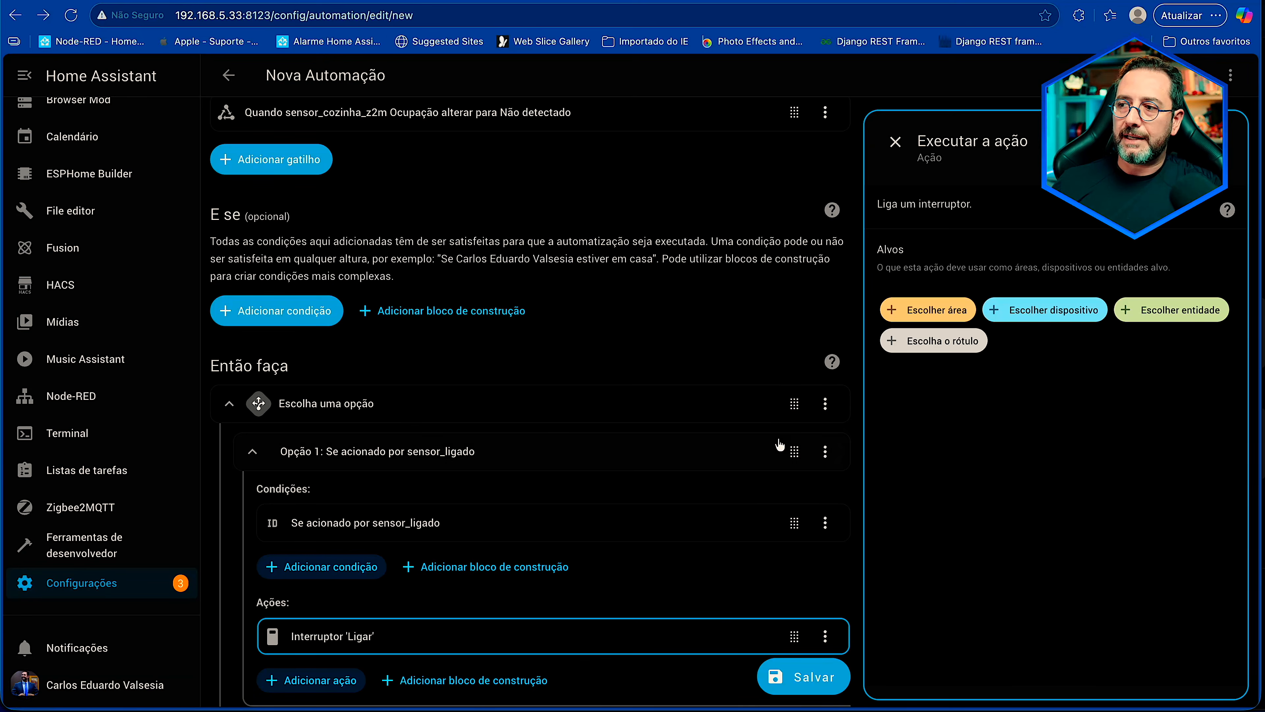
click(1131, 317)
text(luz da cozinha)
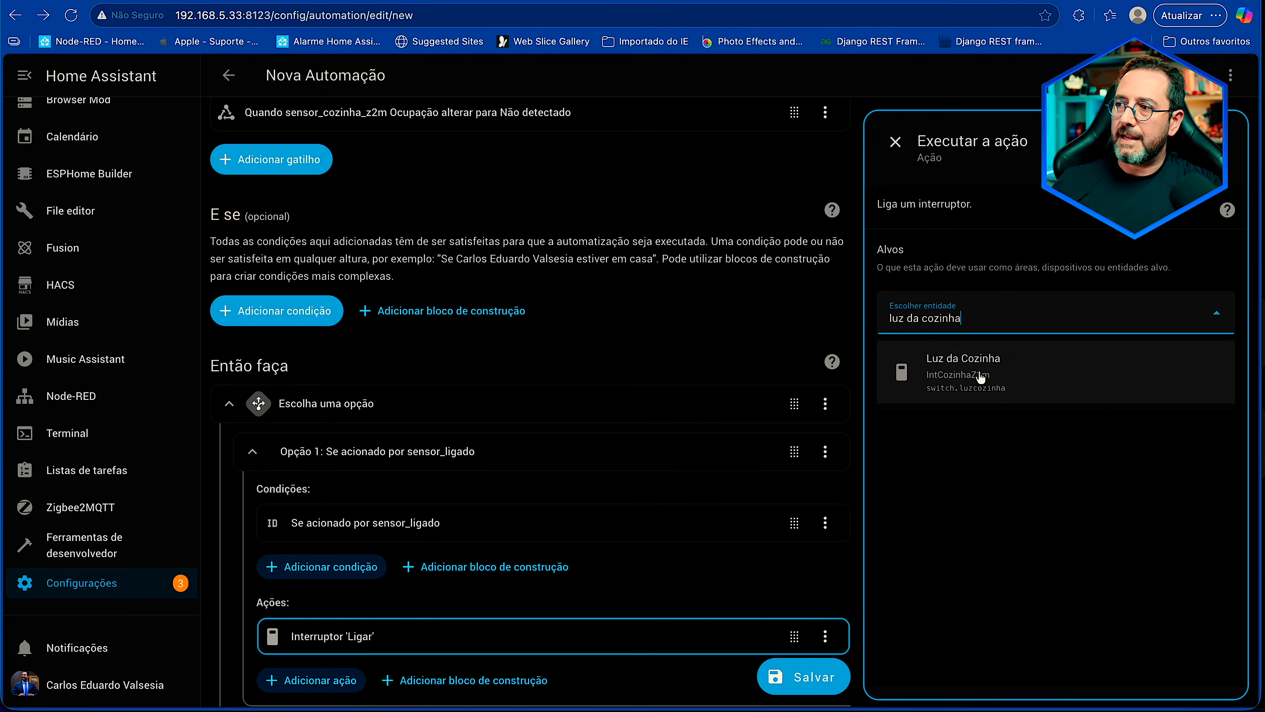
click(981, 377)
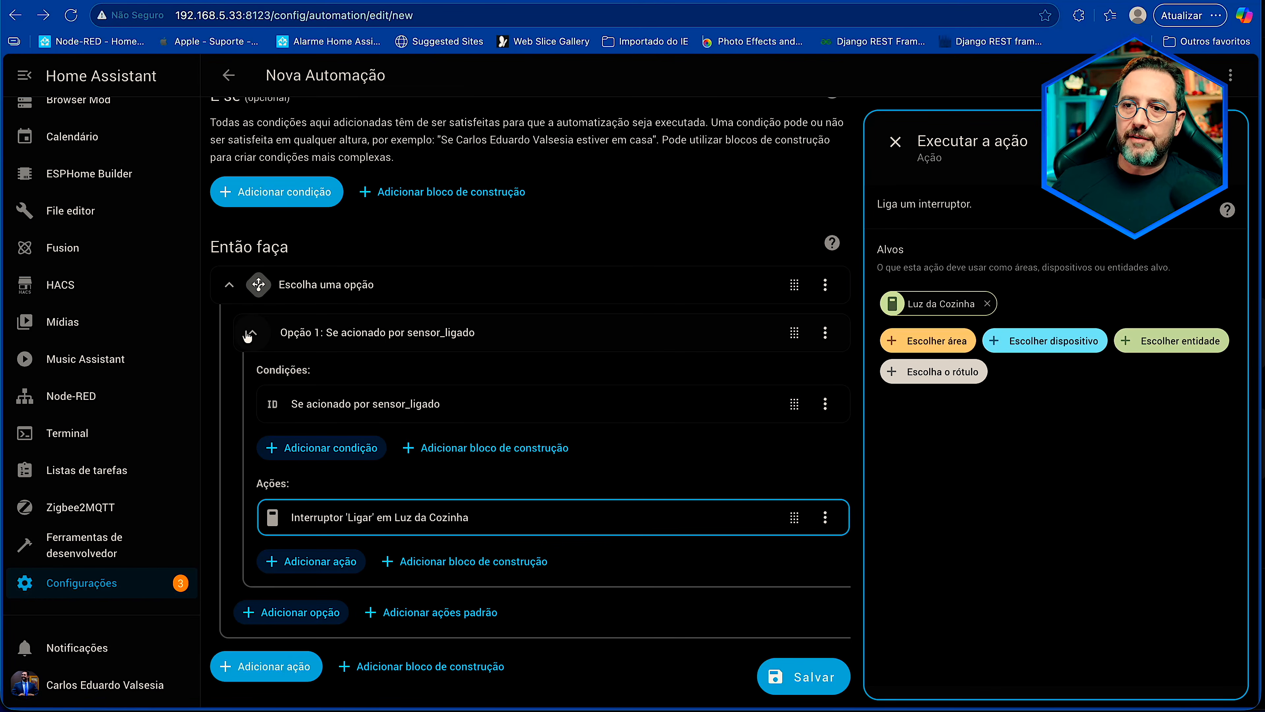
click(252, 333)
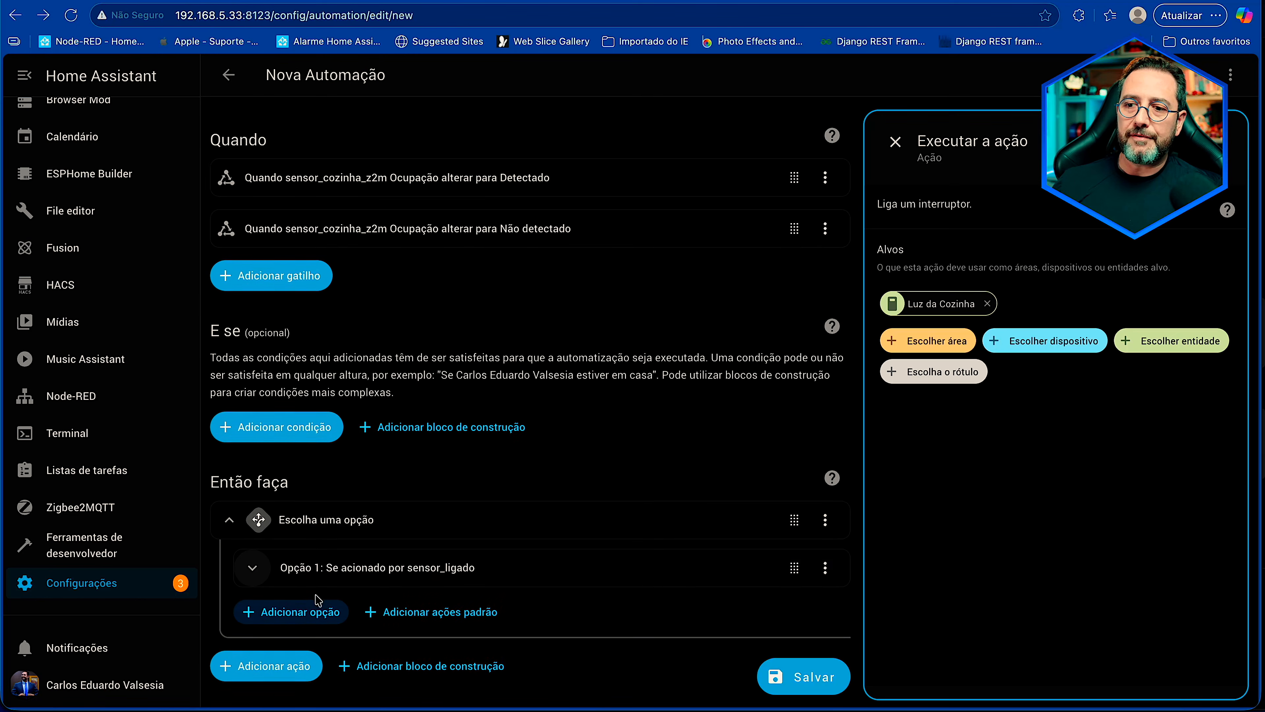
Step: Add a second option to the Selecione action with an Acionado por condition for the sensor_desligado trigger
click(317, 617)
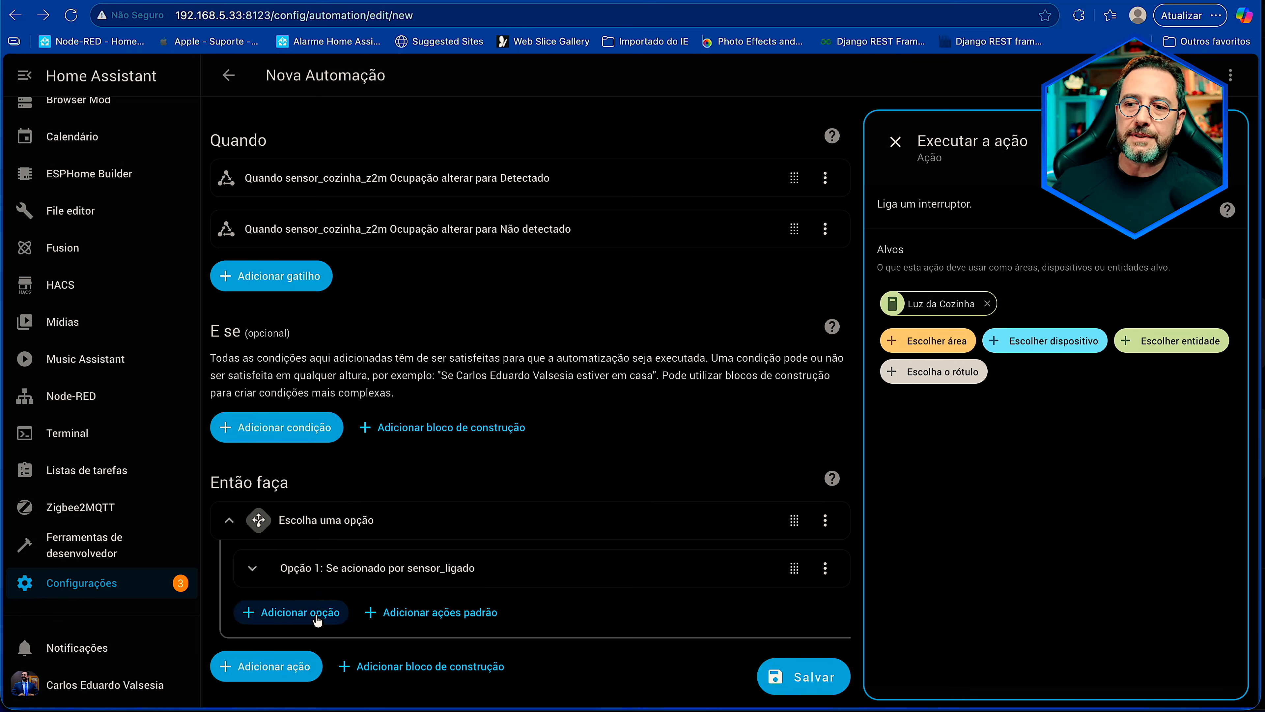
scroll(355, 581, down, 4)
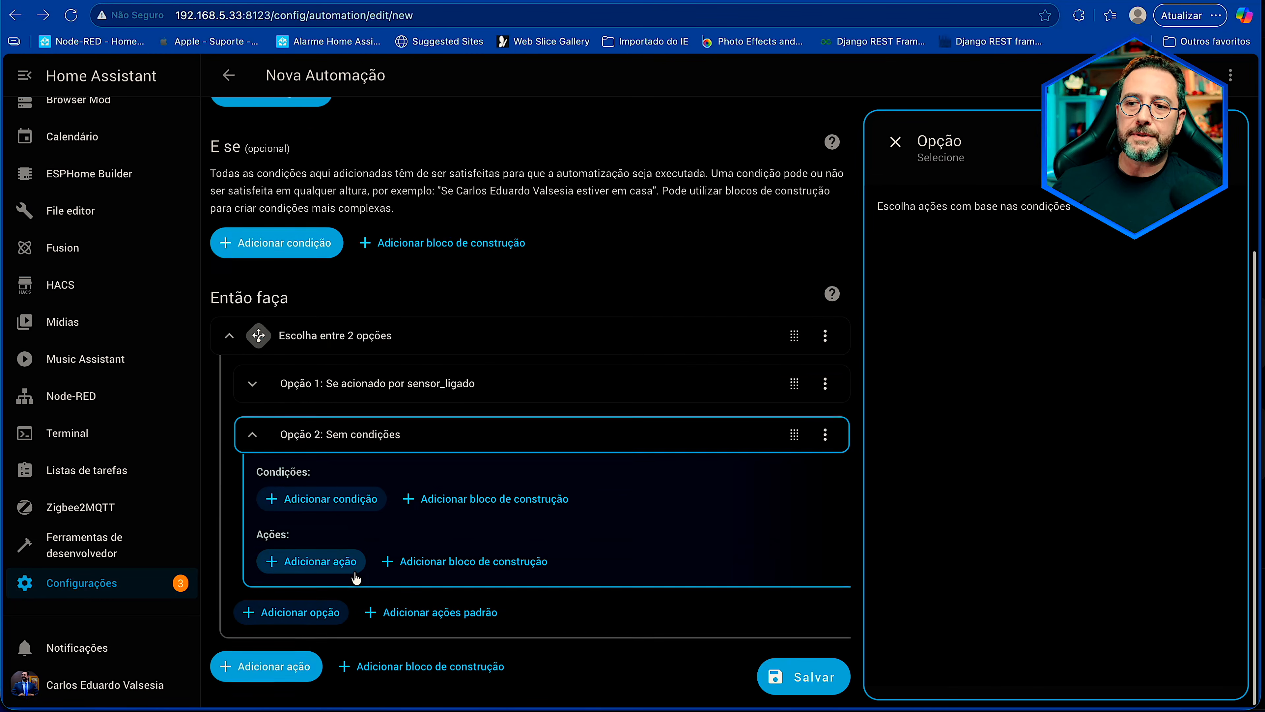
click(330, 500)
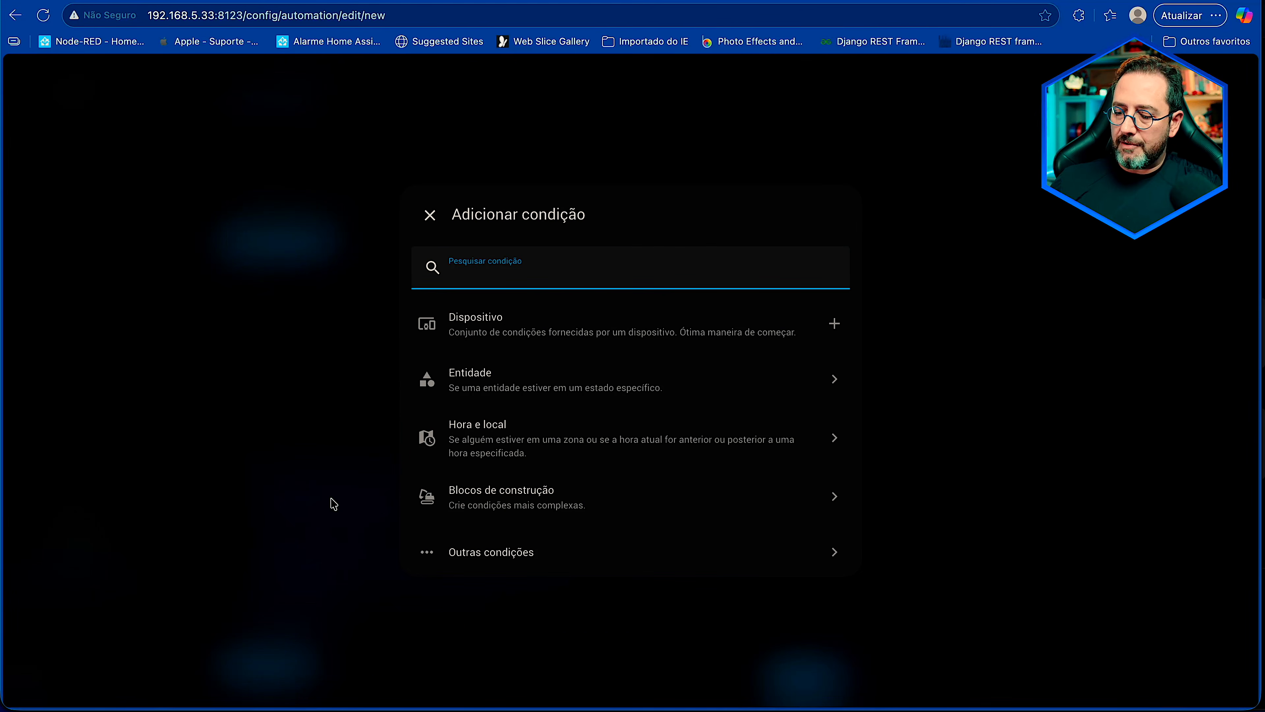
text(acion)
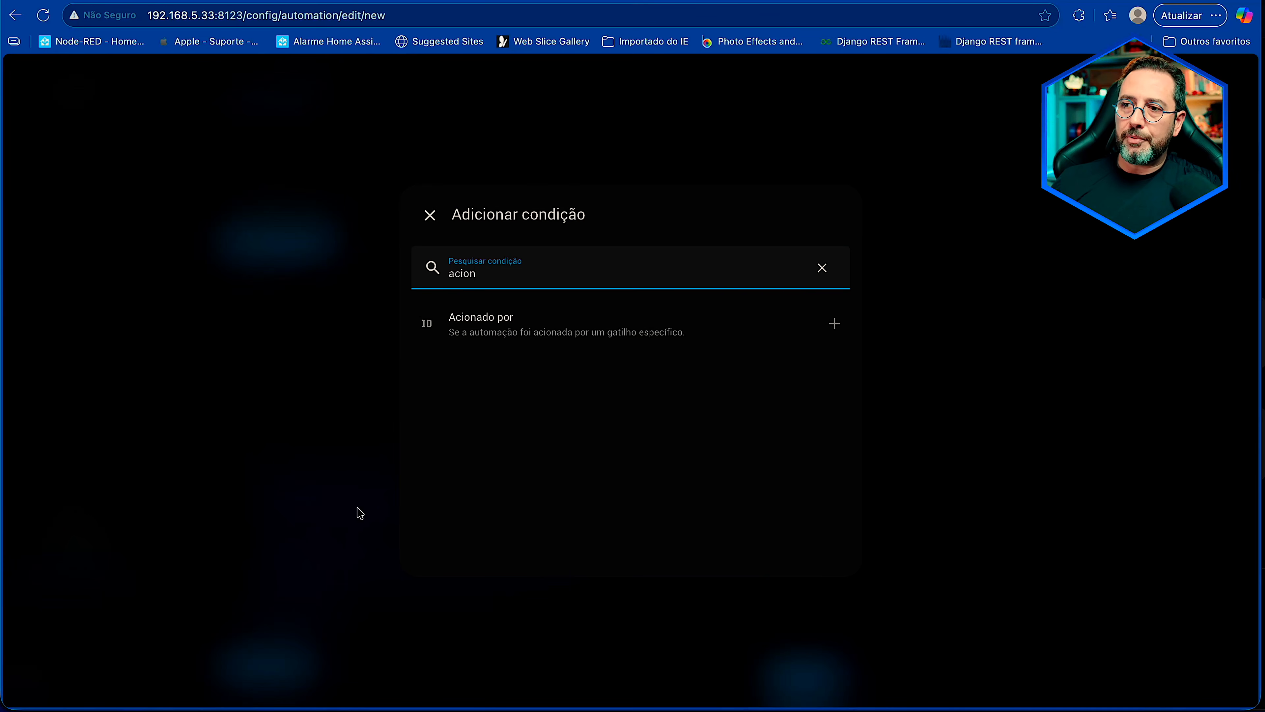
click(633, 338)
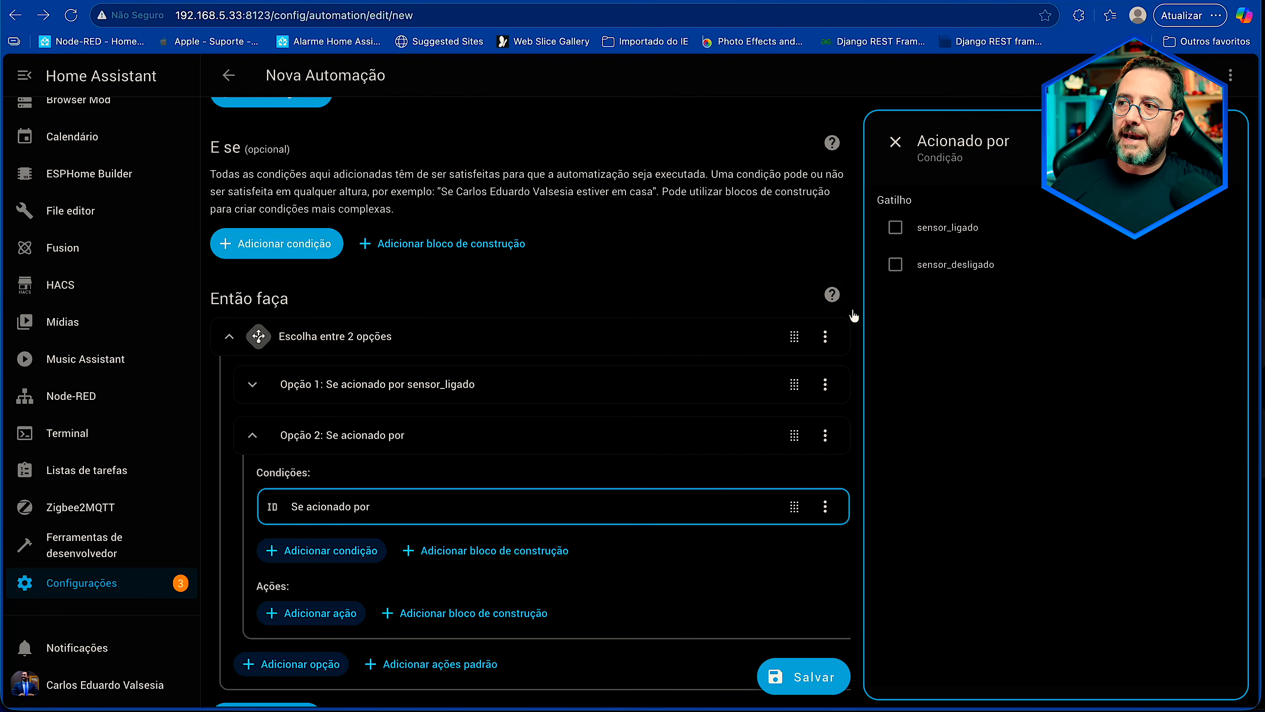
click(895, 265)
Step: Add an Interruptor: Desligar action to Opção 2 targeting the Luz da Cozinha entity, and close its settings
scroll(419, 540, down, 1)
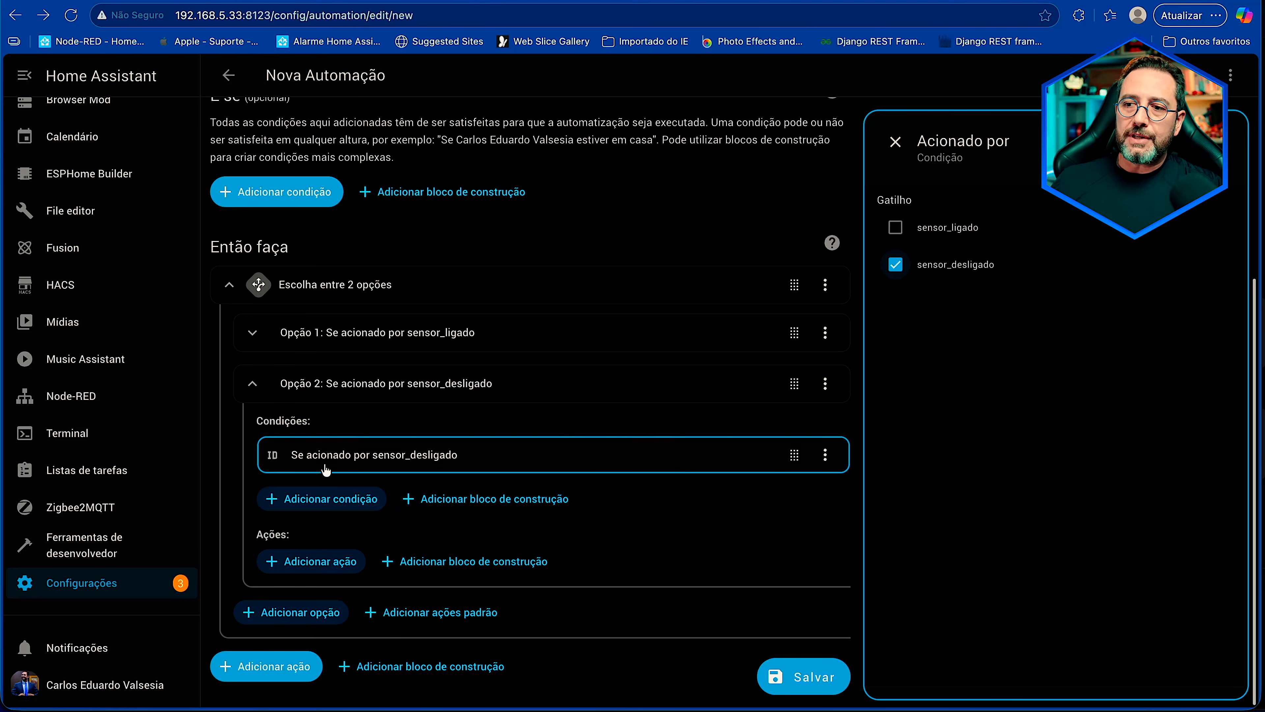
click(316, 563)
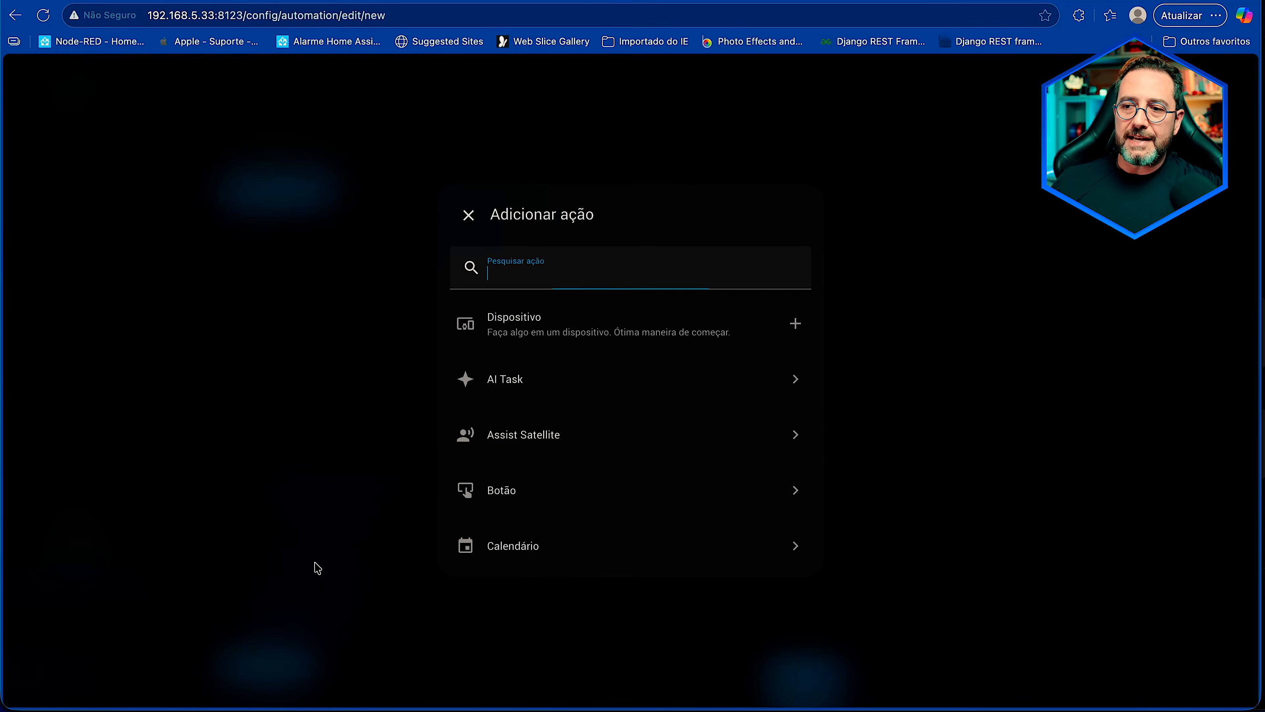
text(interr)
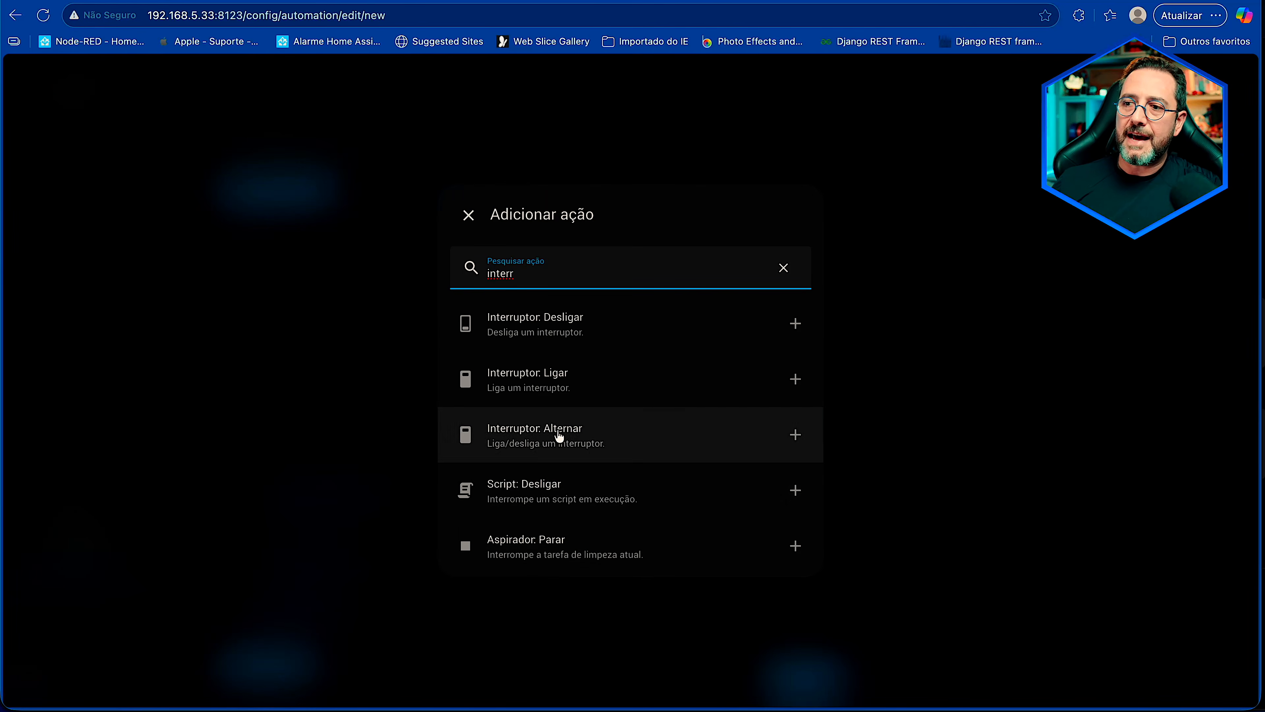
click(561, 329)
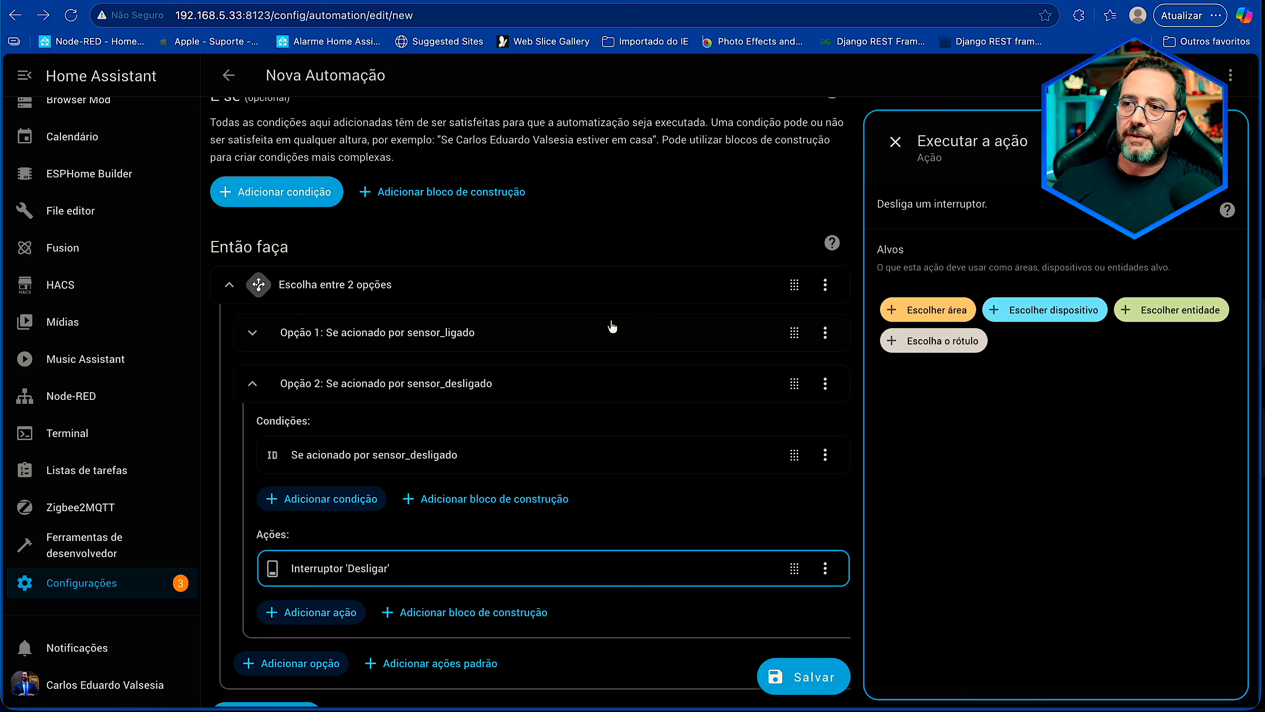
click(1202, 305)
text(louz da co)
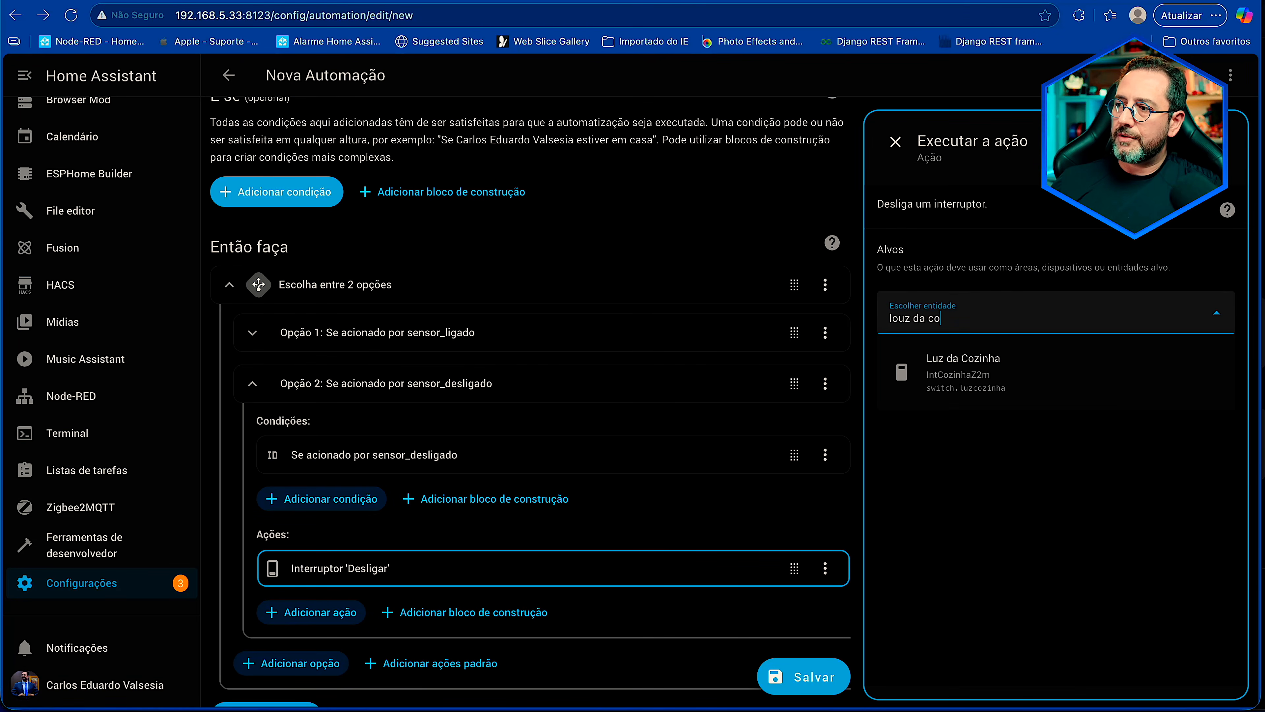
click(1053, 364)
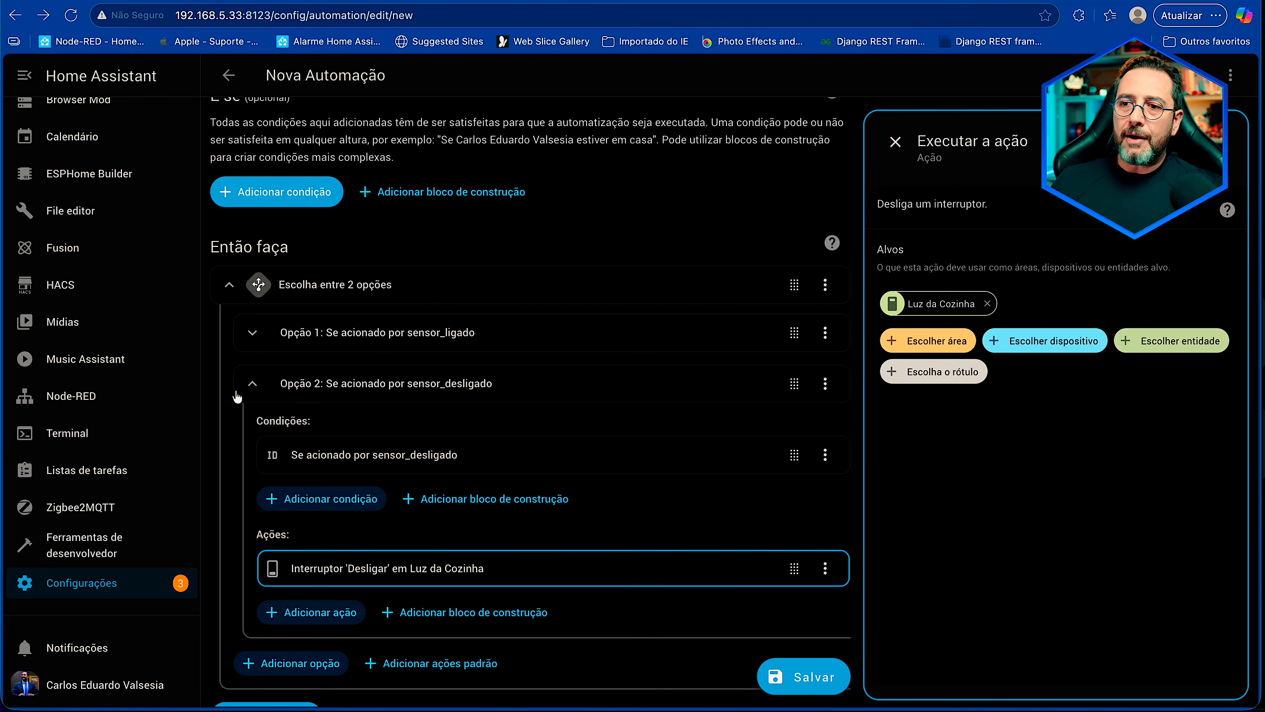
click(896, 141)
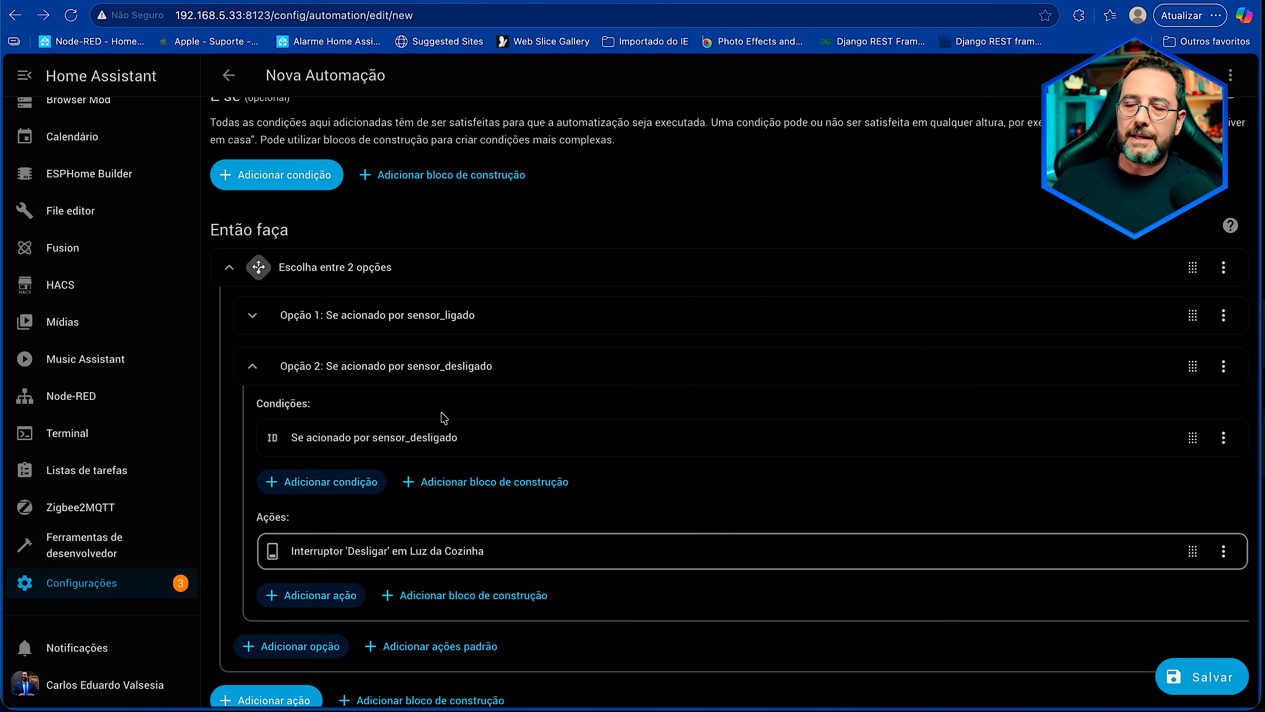
Step: Review how the two Ocupação triggers map to the conditions and actions inside Opção 1 and Opção 2
scroll(418, 452, down, 1)
scroll(348, 453, up, 5)
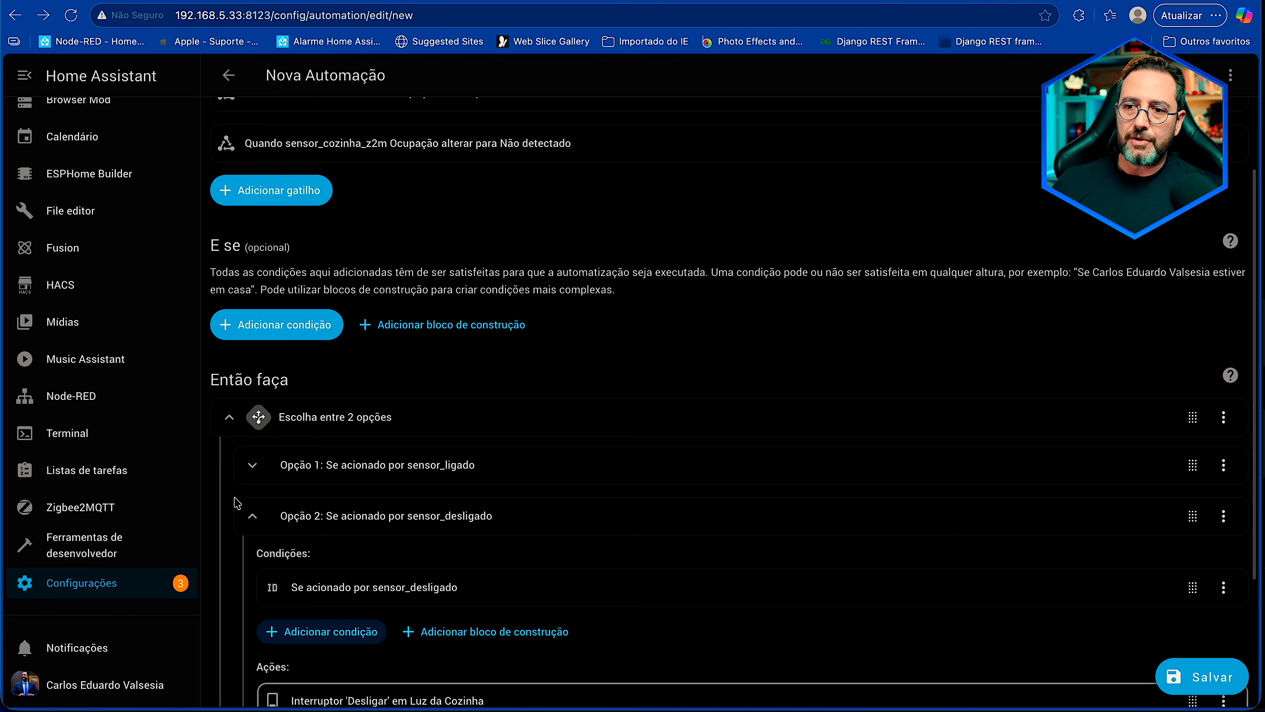
click(252, 515)
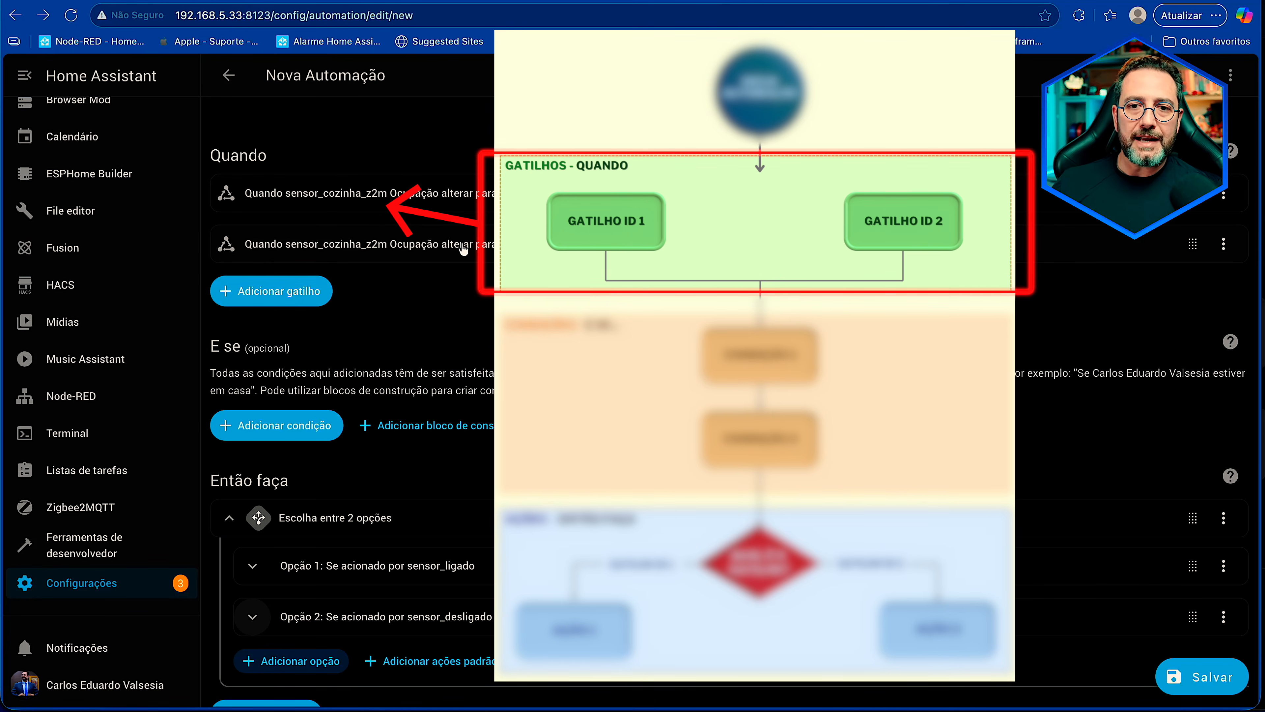
scroll(468, 248, down, 1)
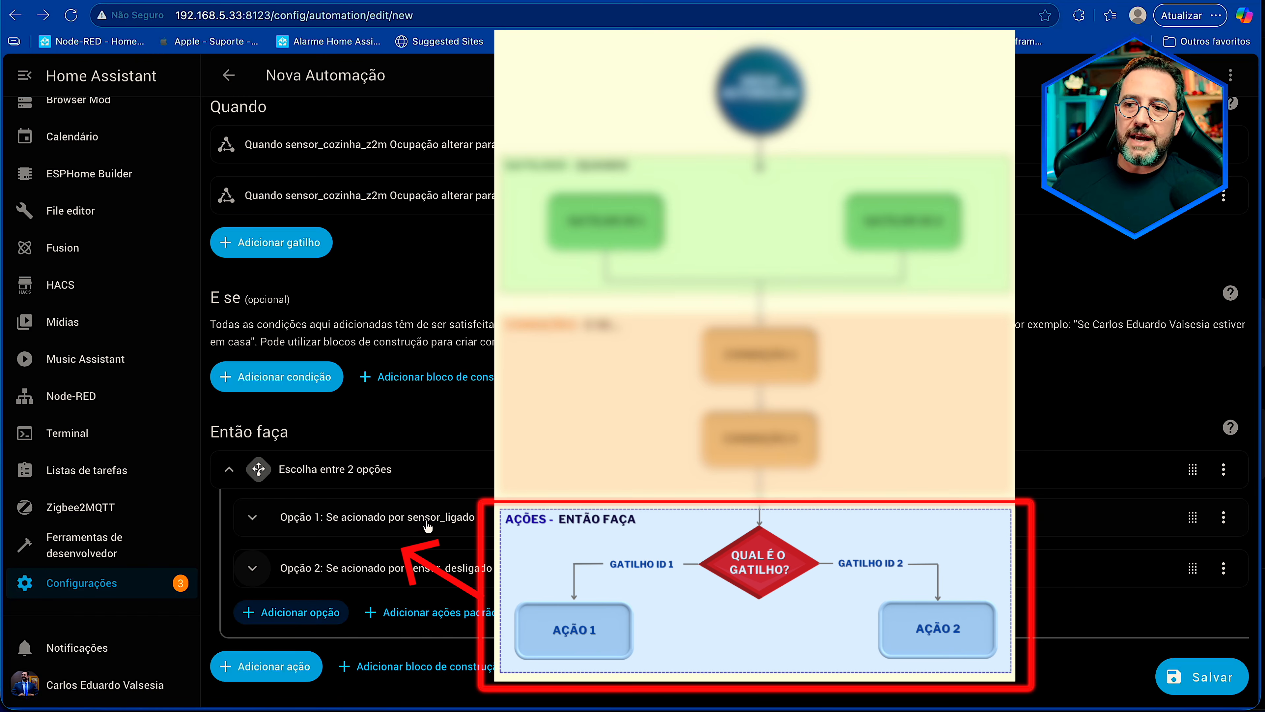
click(254, 518)
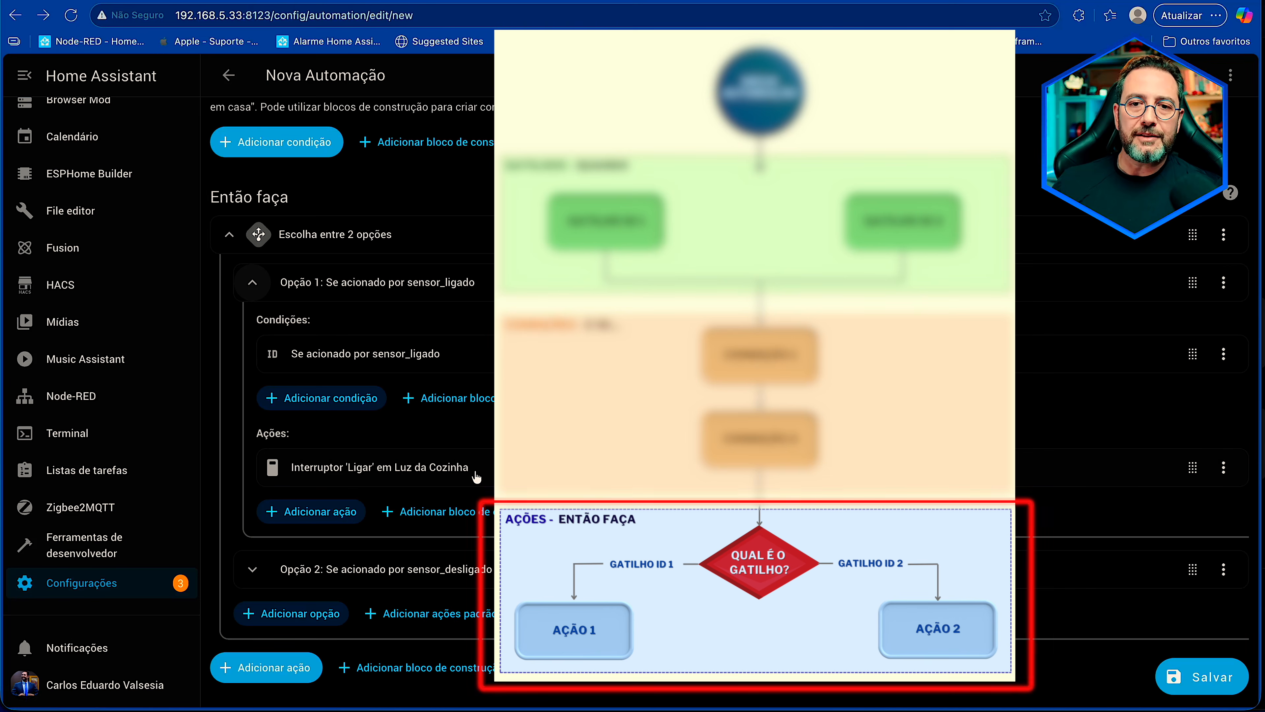
click(403, 576)
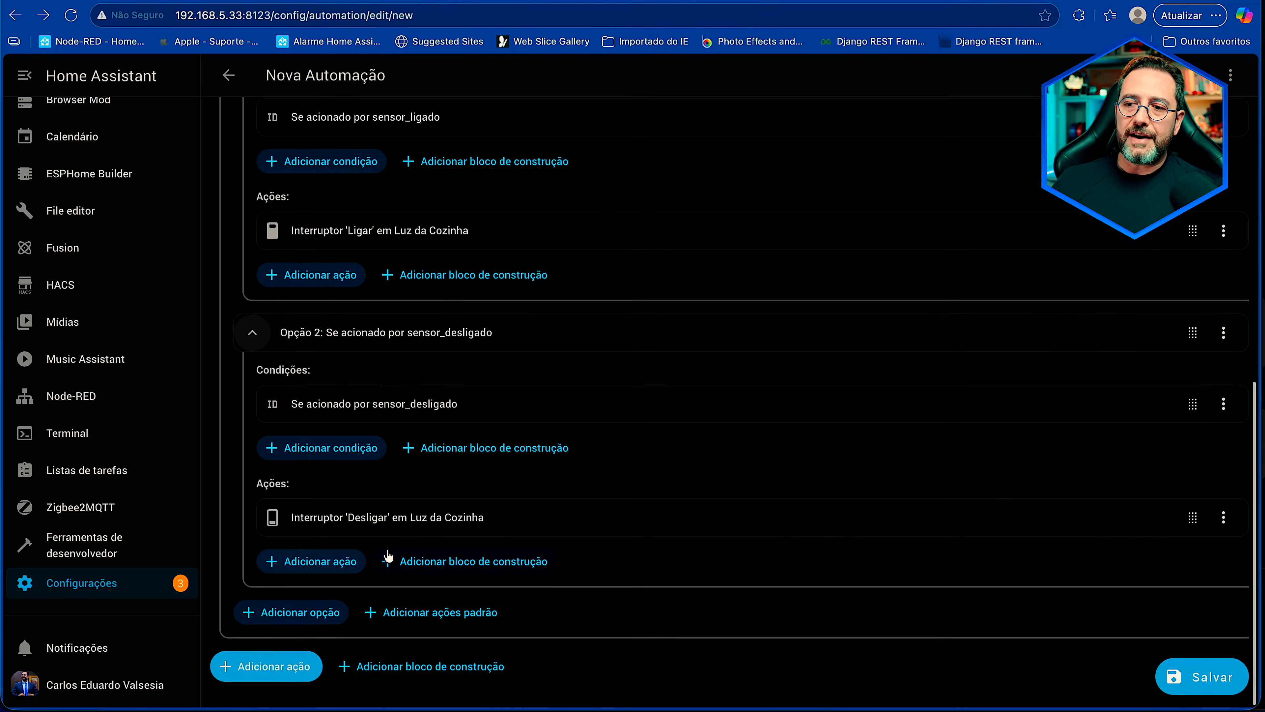
scroll(229, 107, up, 3)
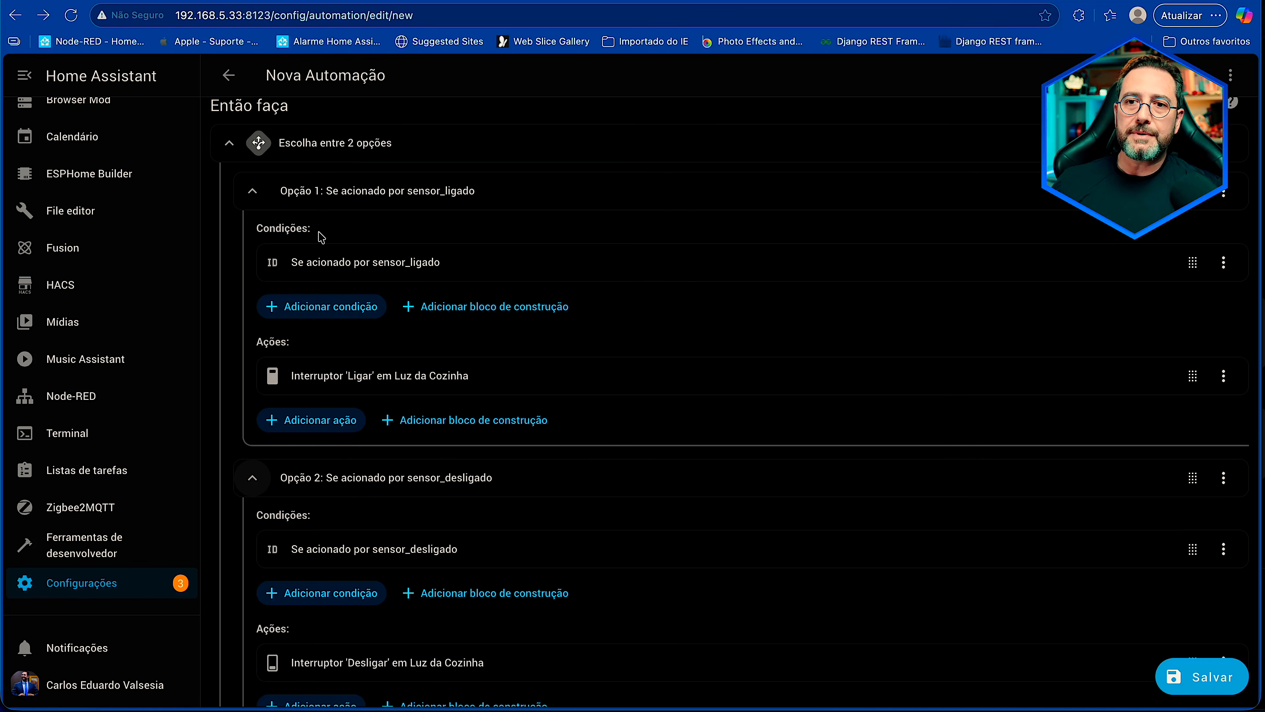
scroll(398, 283, up, 3)
scroll(450, 283, up, 4)
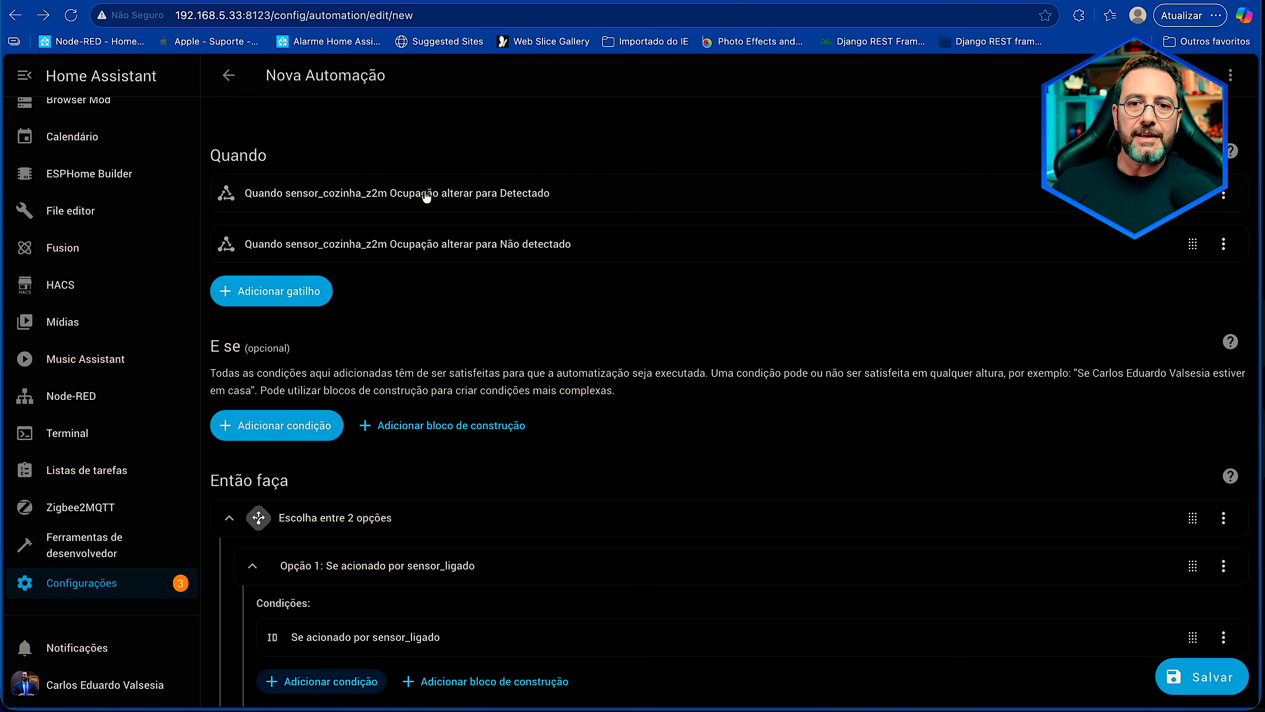
scroll(426, 196, down, 4)
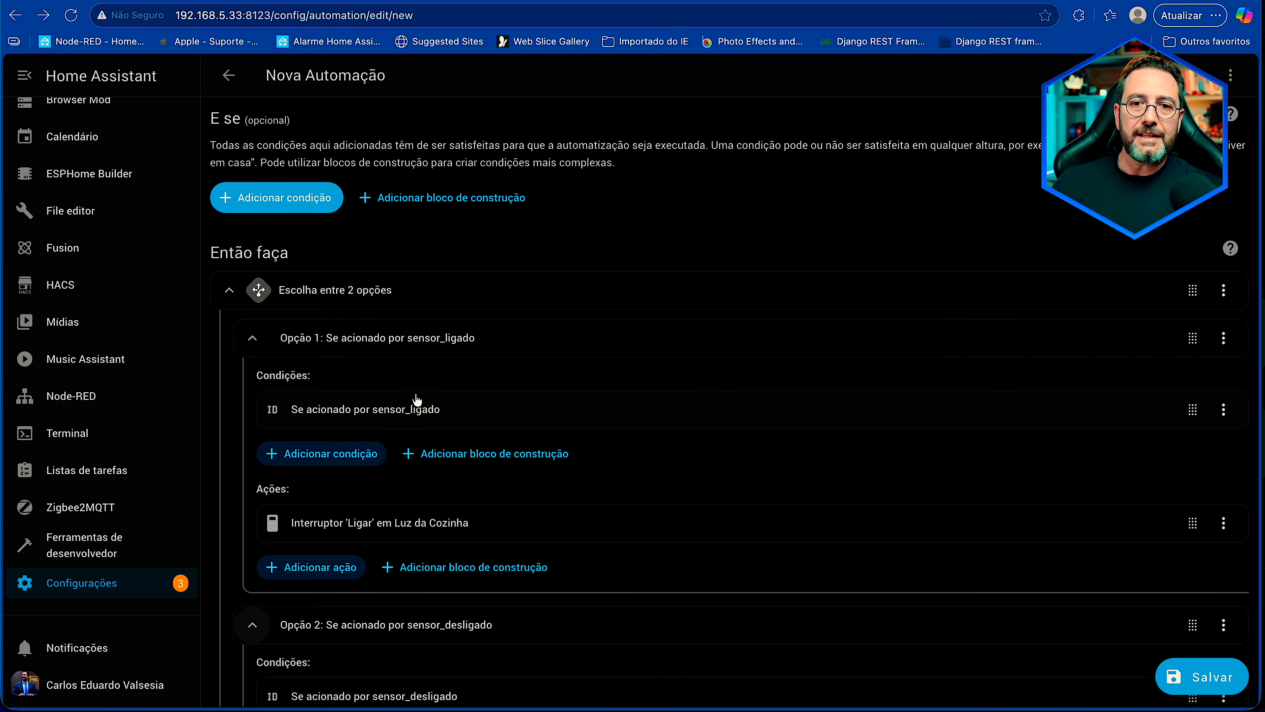
scroll(418, 389, up, 5)
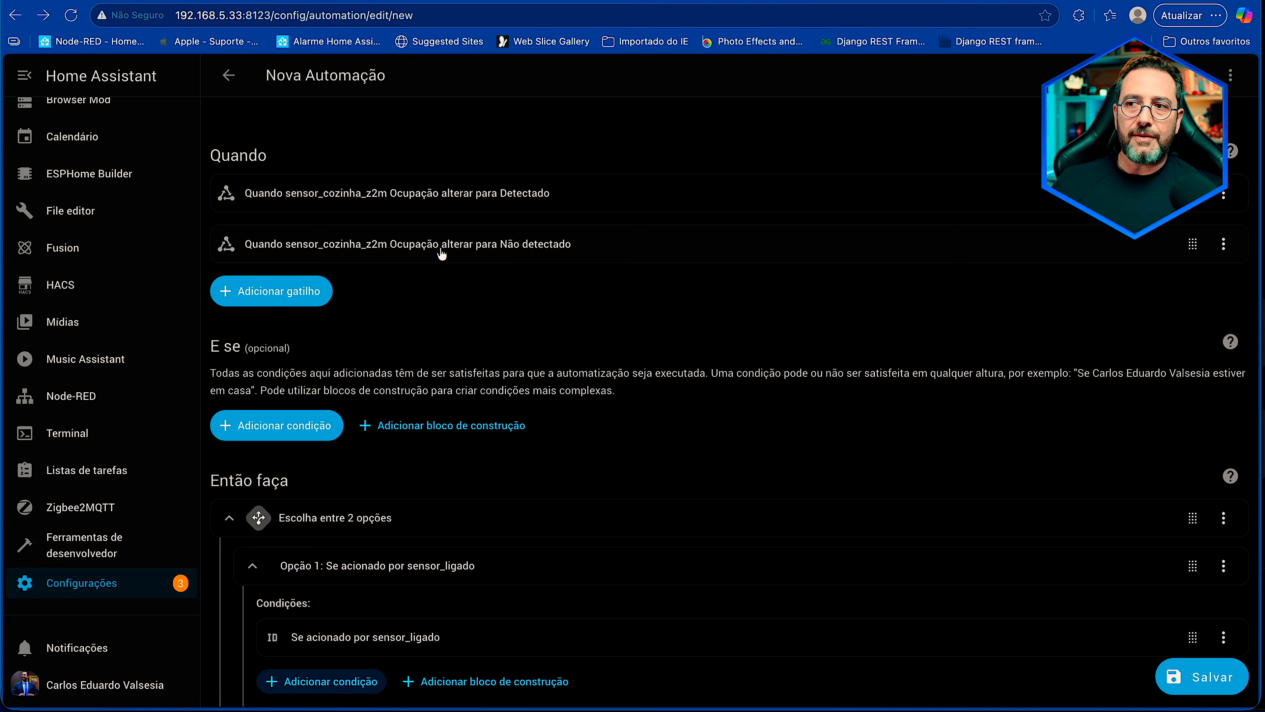
scroll(473, 252, down, 2)
scroll(472, 252, down, 8)
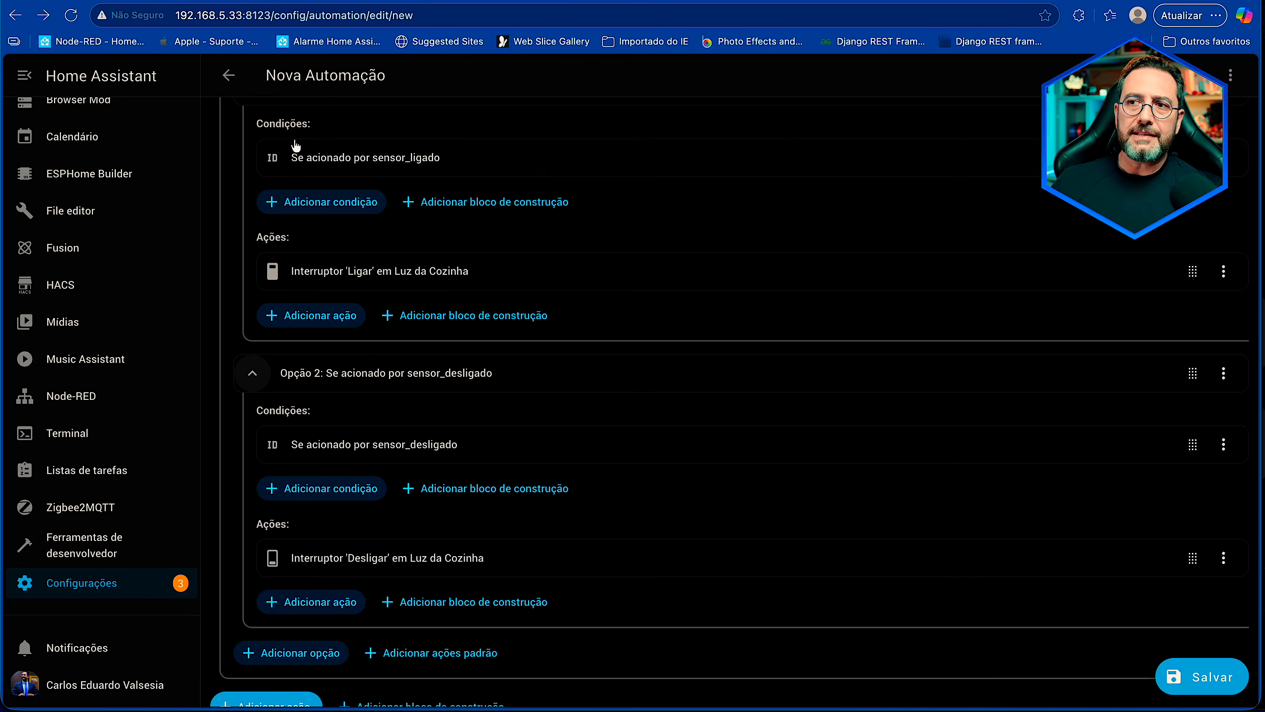
scroll(284, 149, up, 3)
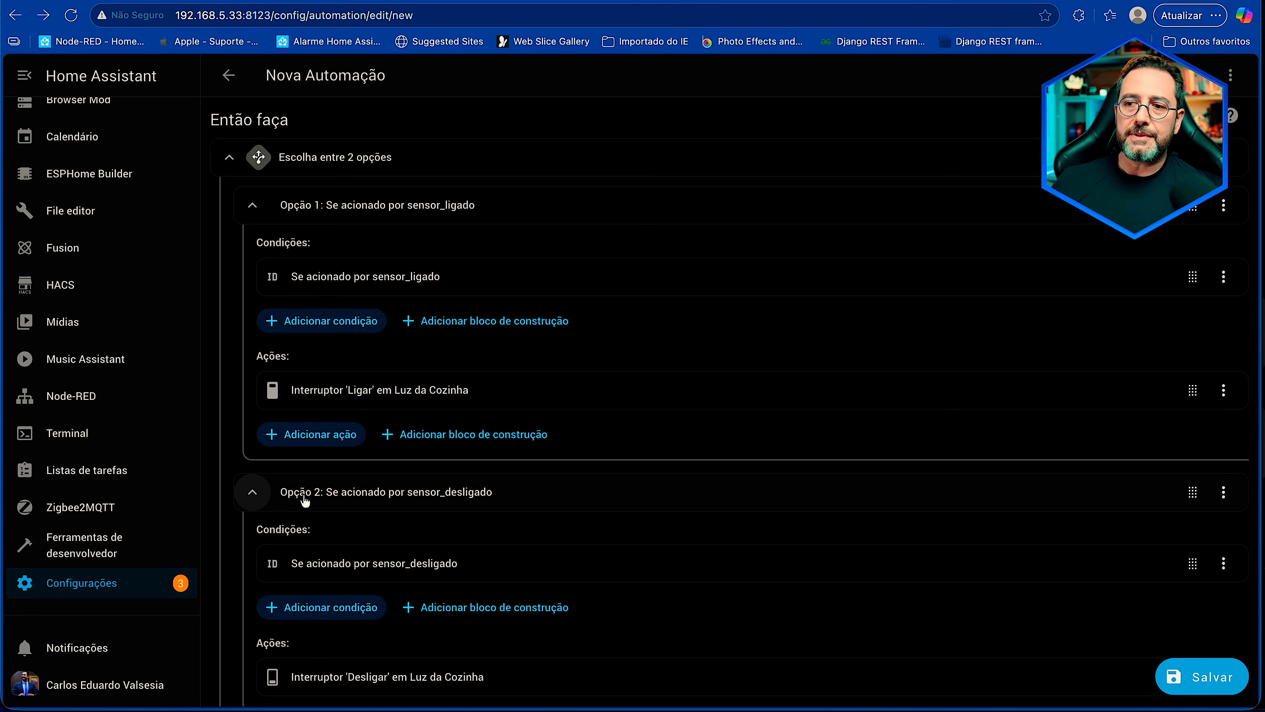
scroll(452, 493, down, 3)
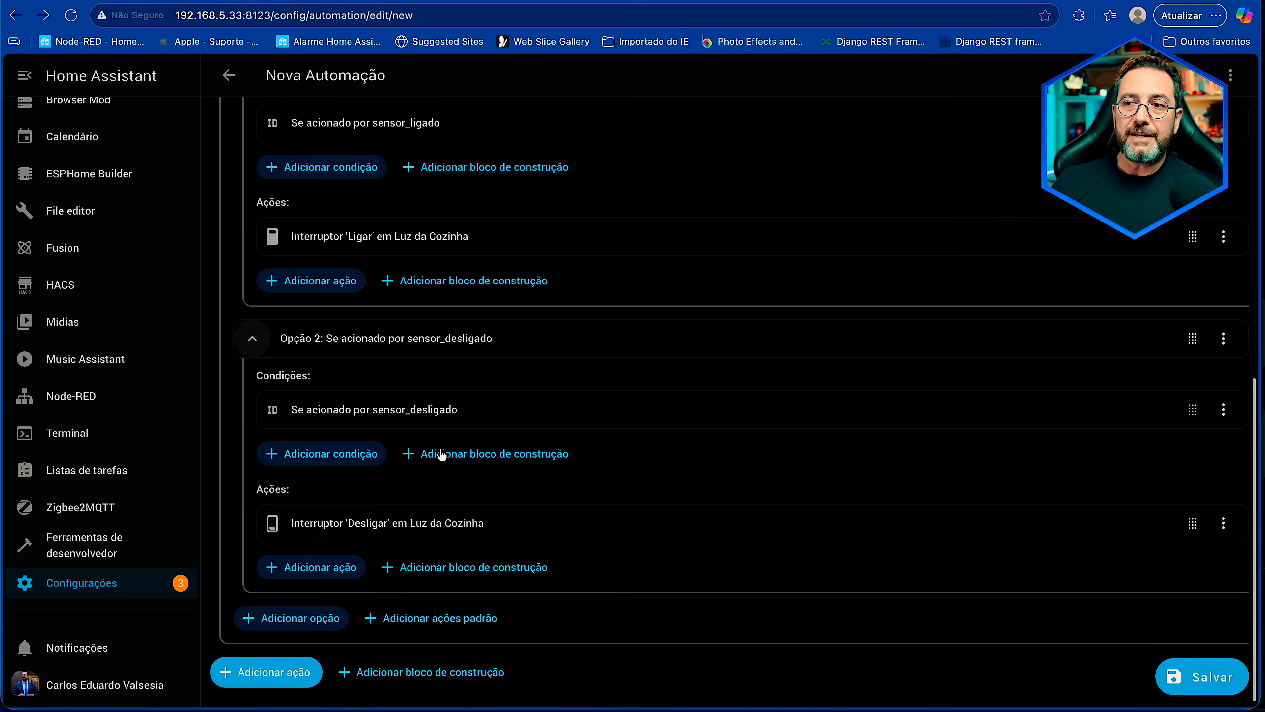